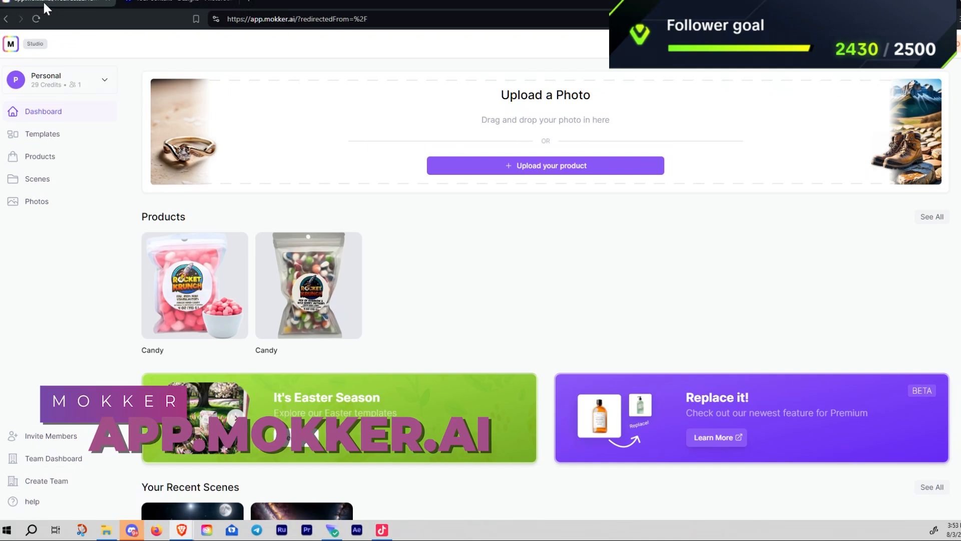
Examine the two Candy products listed on the dashboard
mouse_move(224, 268)
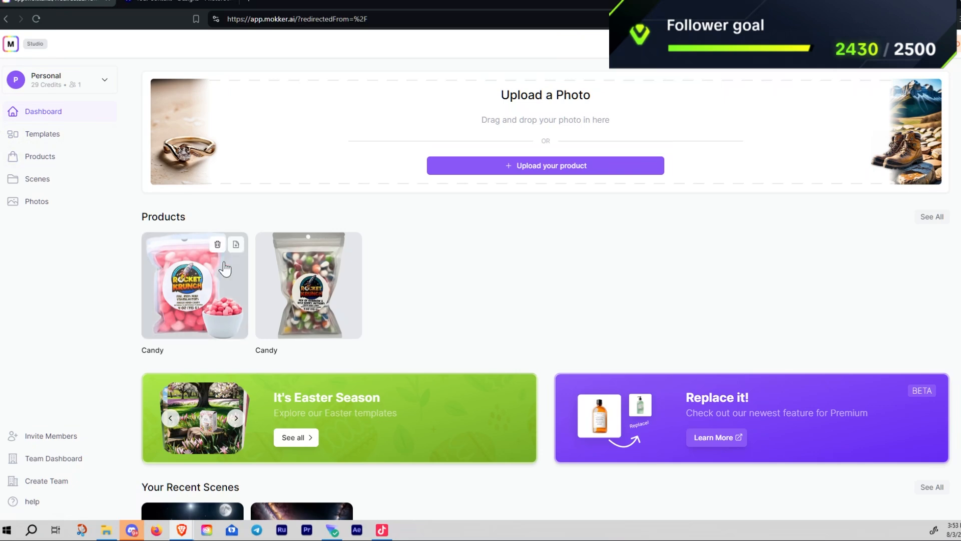
scroll(460, 331, down, 1)
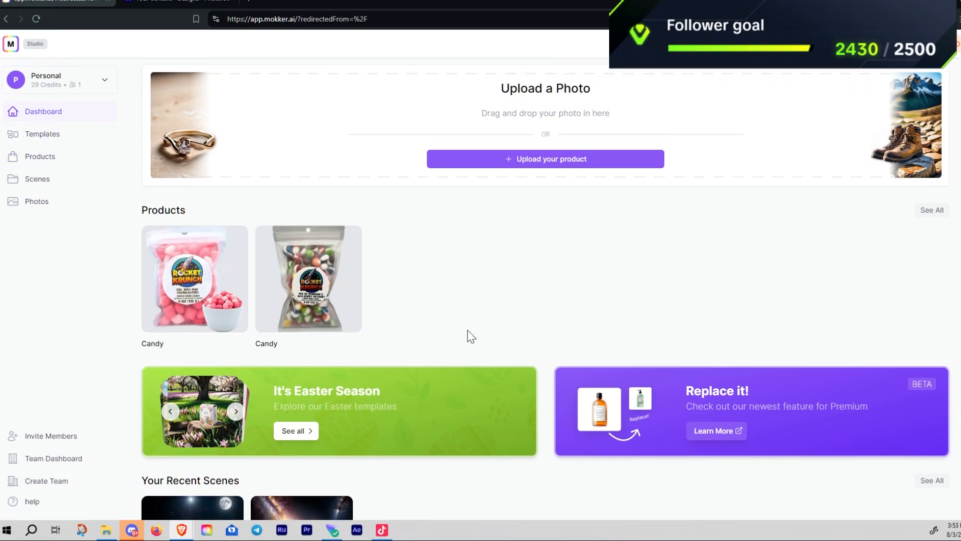
scroll(471, 340, down, 3)
scroll(468, 349, up, 4)
mouse_move(193, 306)
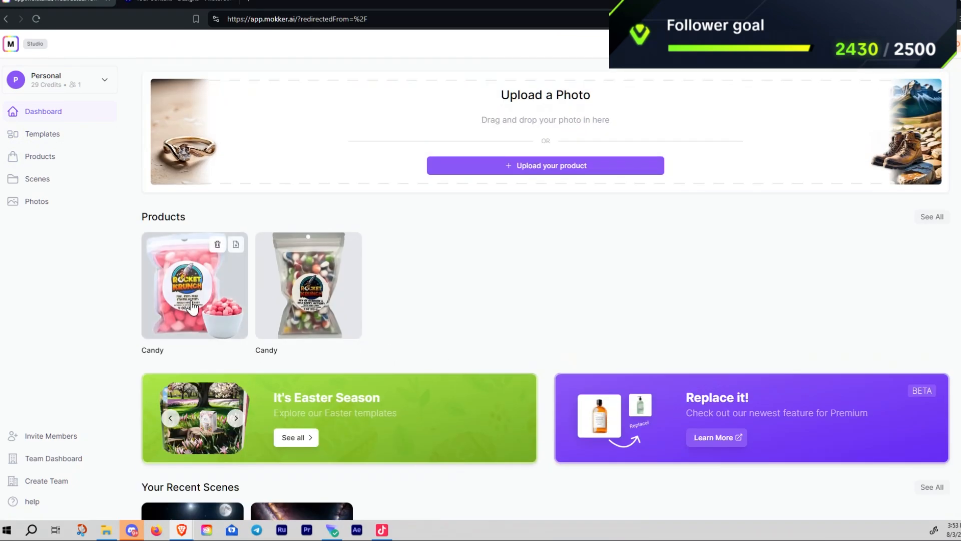
mouse_move(301, 307)
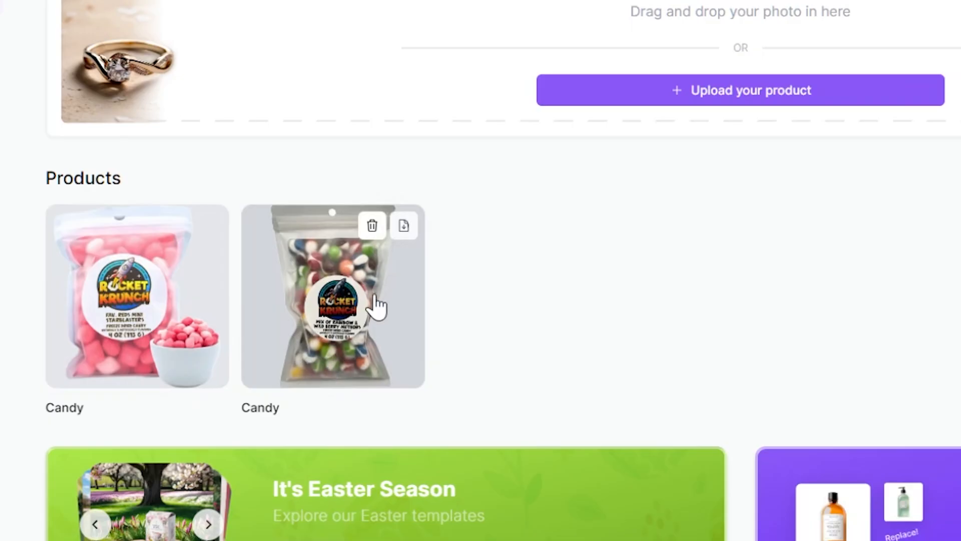
mouse_move(132, 358)
mouse_move(302, 368)
mouse_move(132, 296)
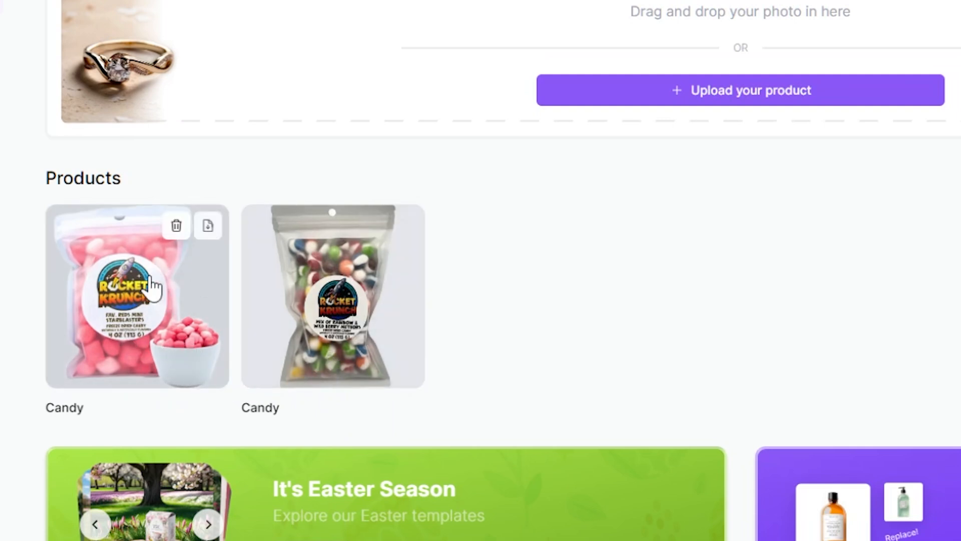
scroll(425, 304, down, 1)
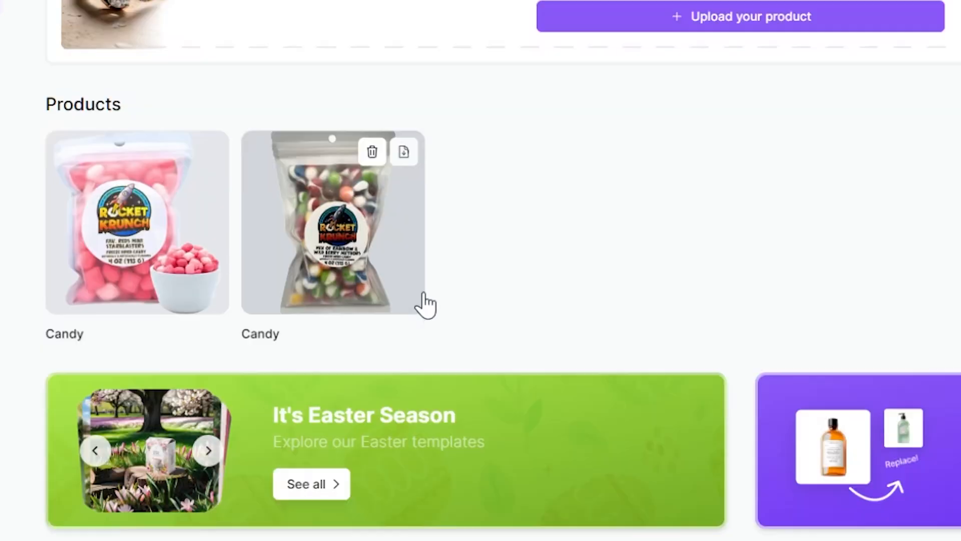
scroll(425, 300, down, 5)
scroll(251, 279, up, 6)
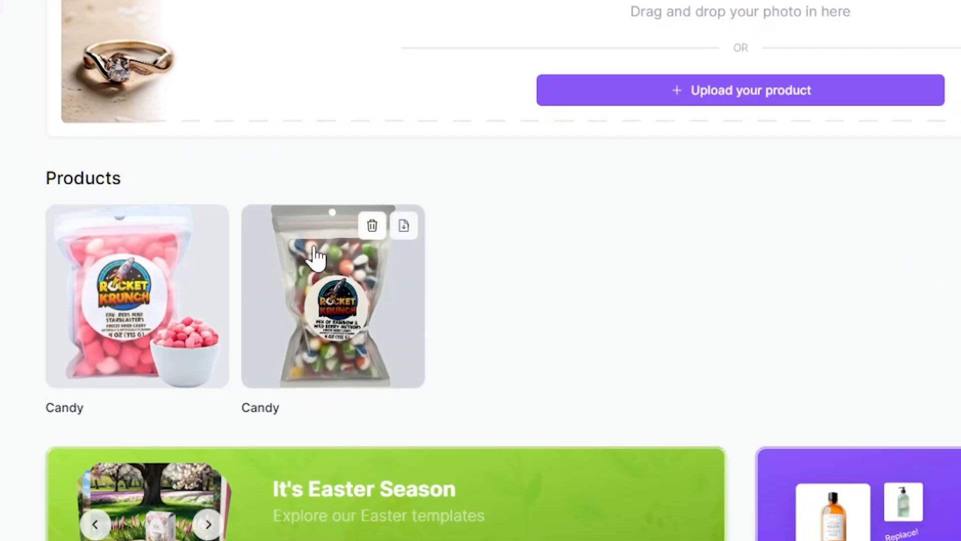
Open the recent Candy scene and view its first two results enlarged, closing each preview
scroll(522, 305, down, 6)
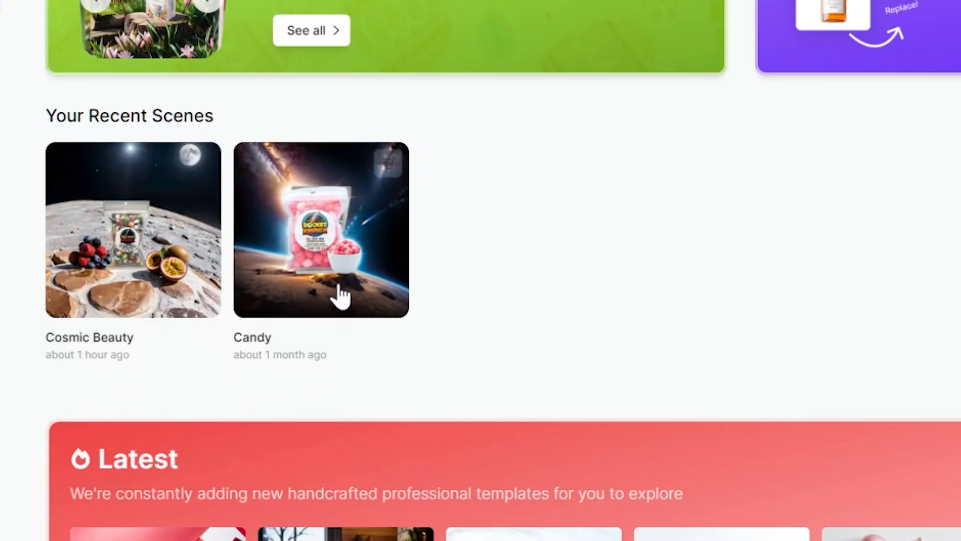
click(317, 267)
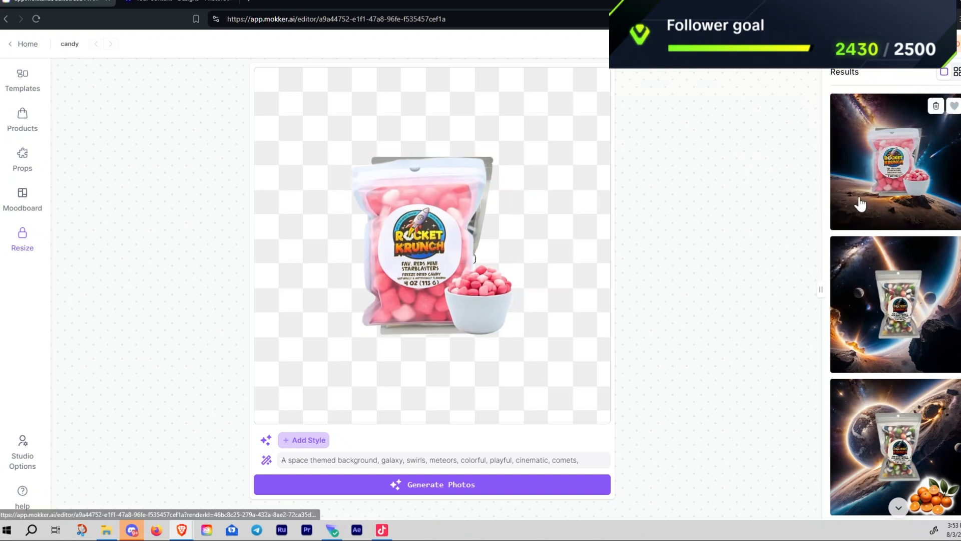
click(900, 174)
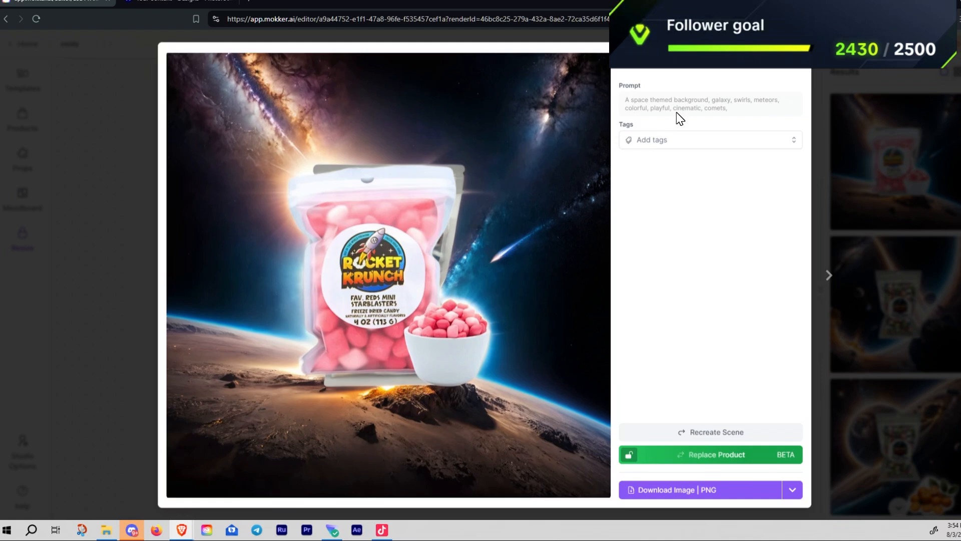
click(865, 75)
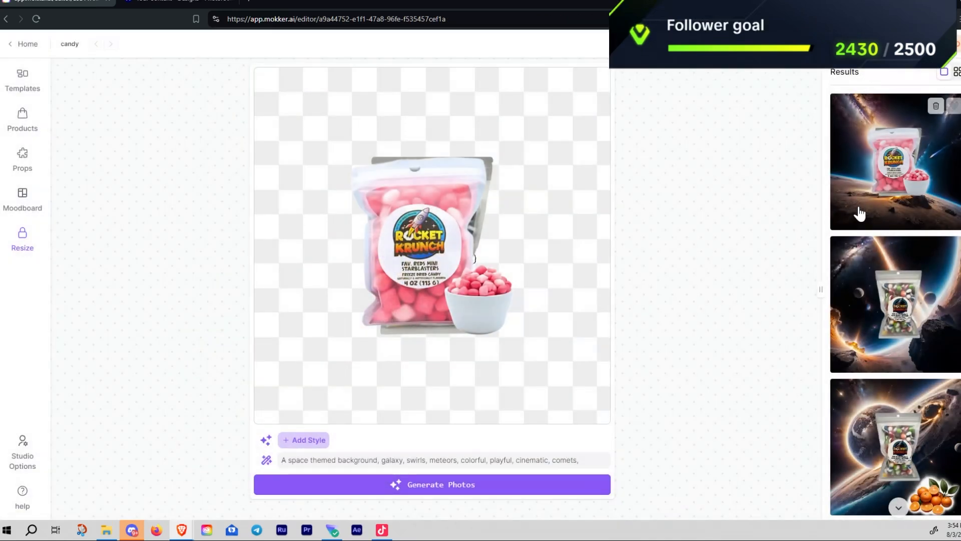
click(886, 324)
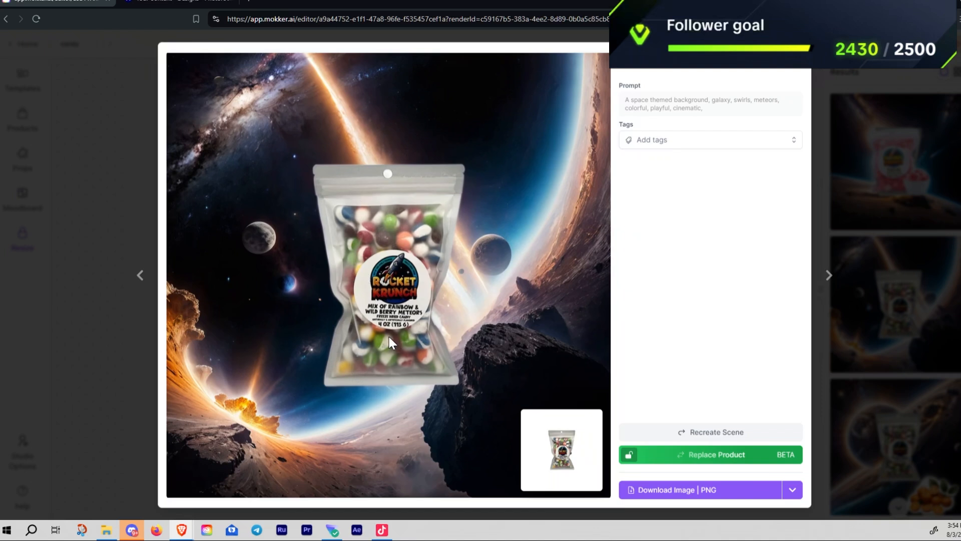
click(874, 76)
Look through the scene's results and view the candy bag with oranges enlarged, closing its preview
scroll(897, 284, down, 3)
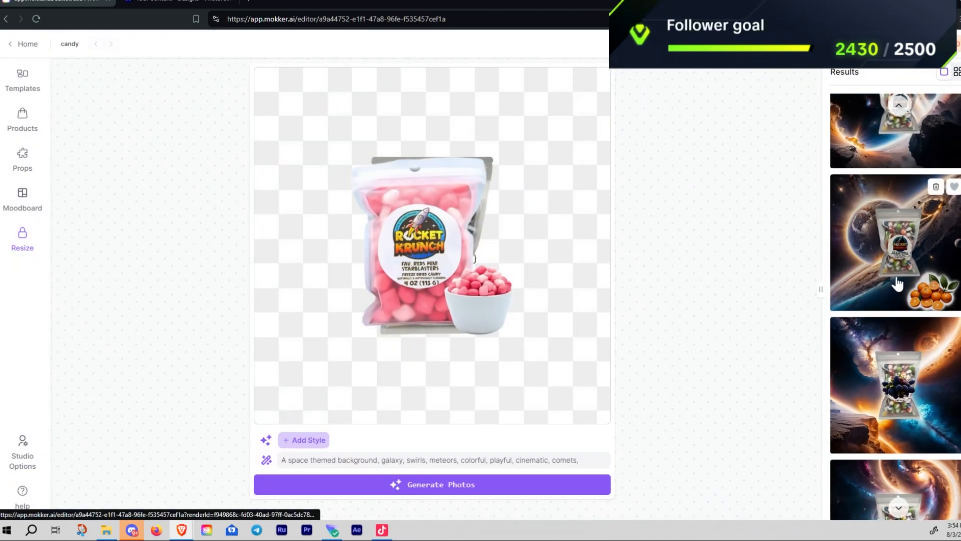
scroll(899, 300, down, 6)
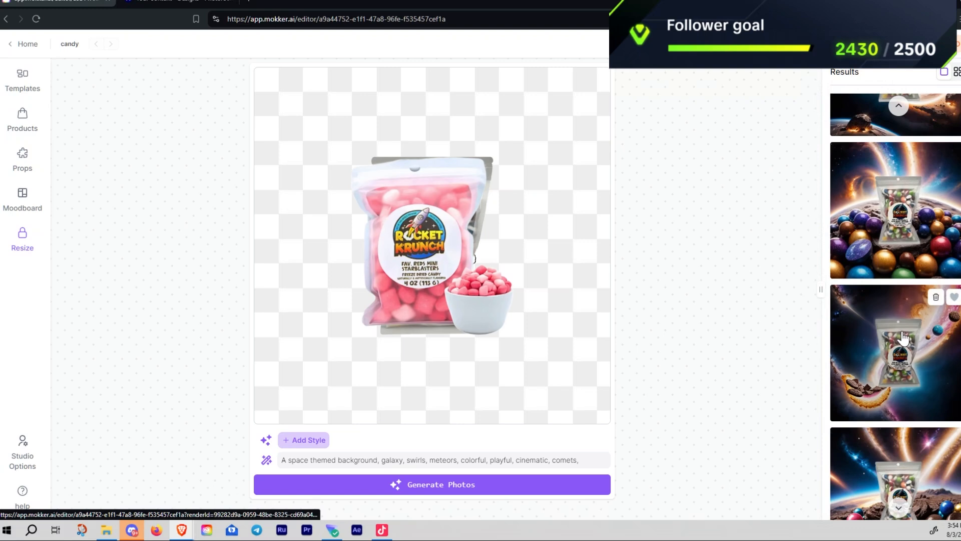
scroll(904, 338, down, 10)
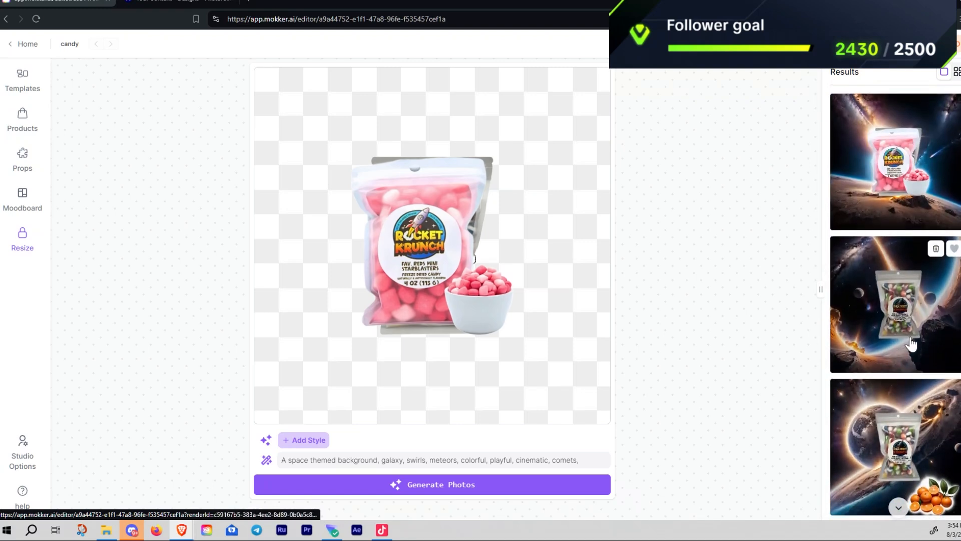
scroll(910, 342, down, 1)
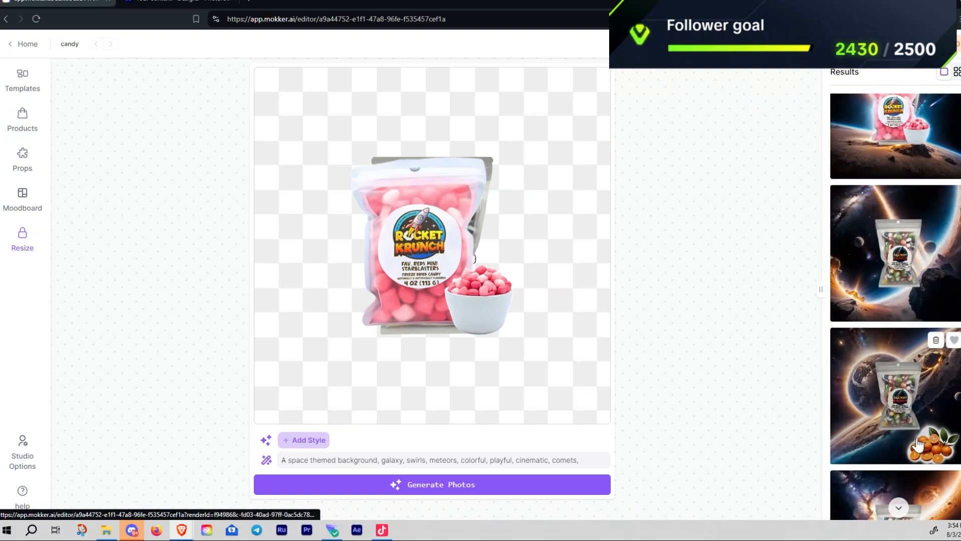
click(899, 412)
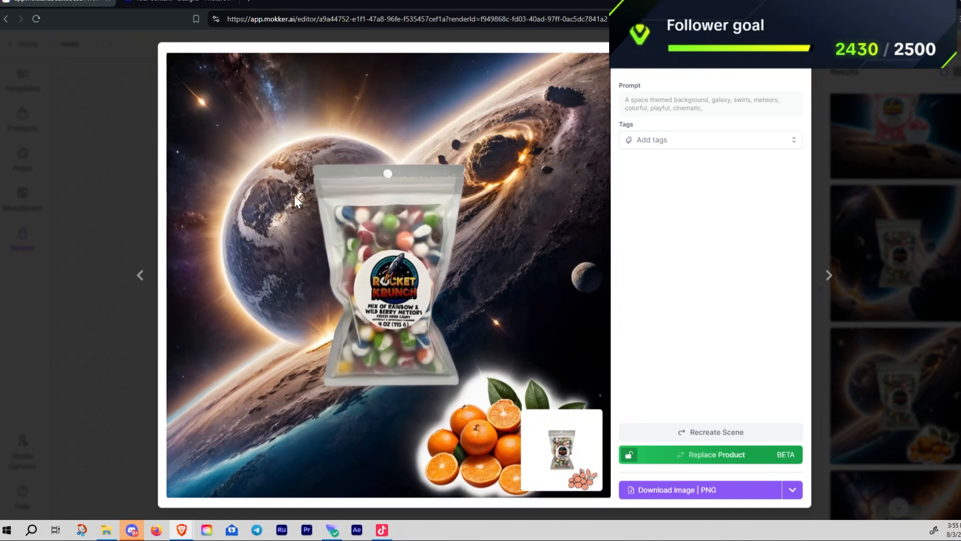
click(872, 146)
View the result with the candy bag on rocky ground among chocolate and colored balls enlarged, closing its preview
scroll(893, 300, down, 10)
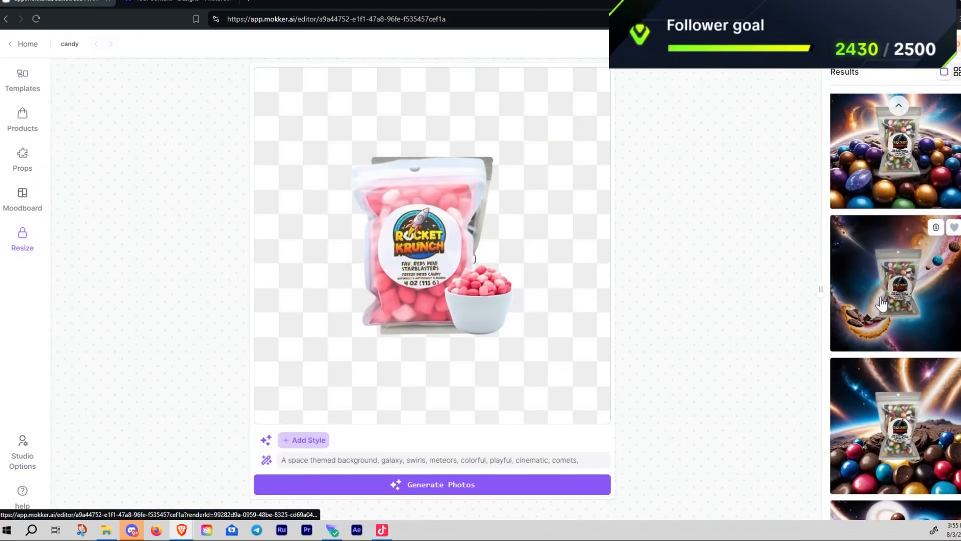
scroll(896, 355, down, 1)
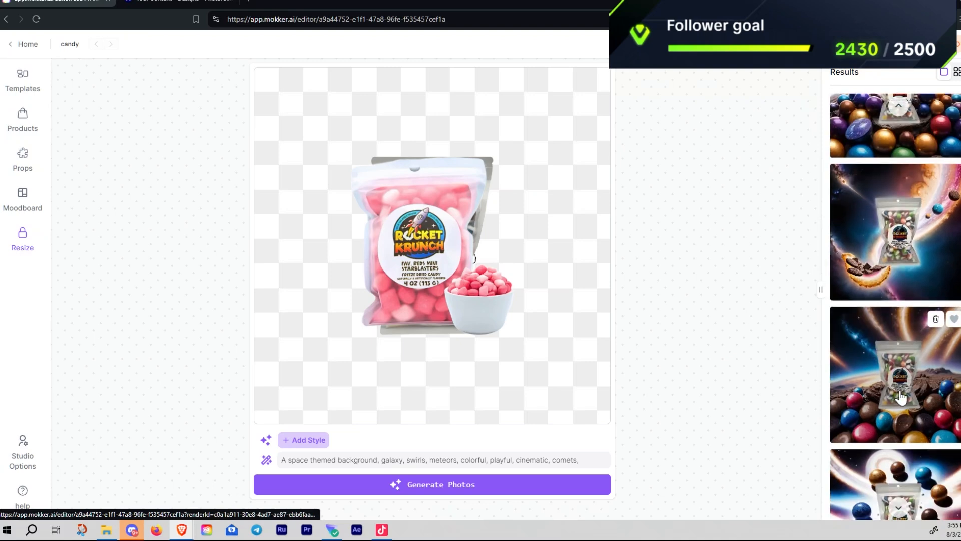
click(903, 401)
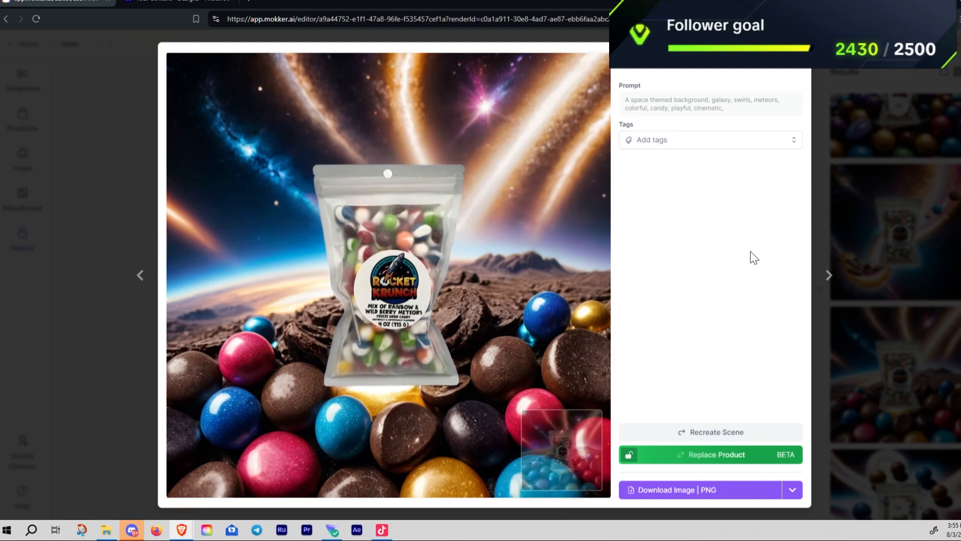
click(886, 208)
scroll(896, 305, up, 3)
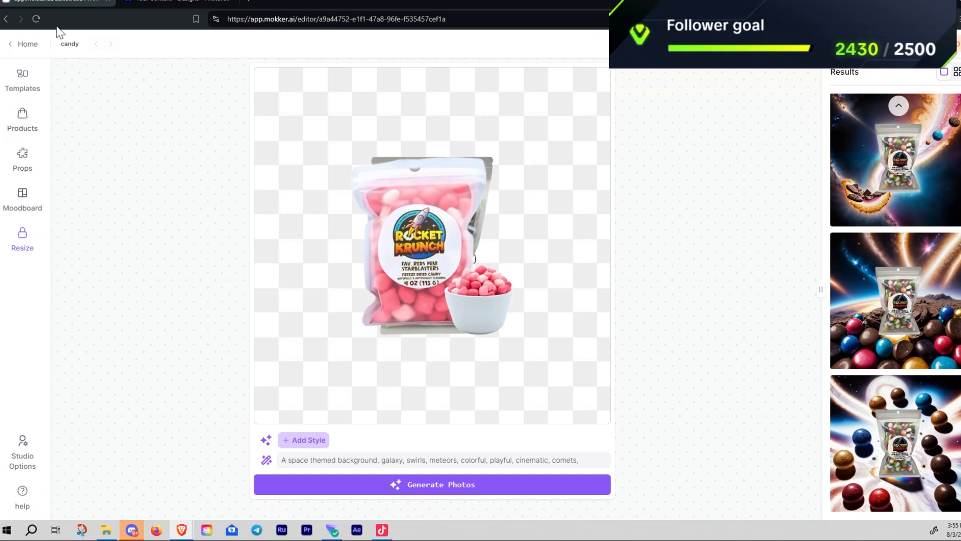
Switch to Photoroom to view its designs page, and return to the Mokker editor
click(165, 6)
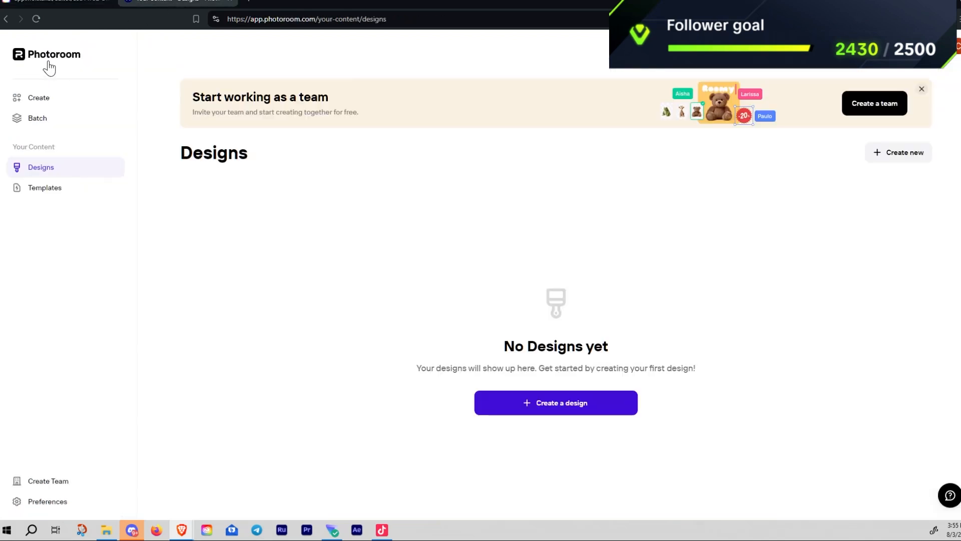
click(59, 2)
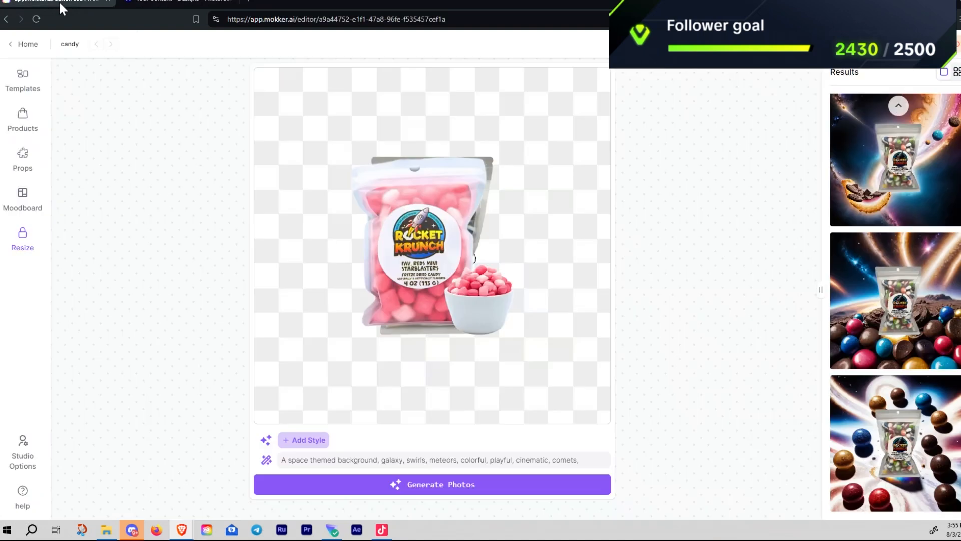
Return to the Mokker dashboard and look through its template collections, including Simple Start and Studio
click(24, 48)
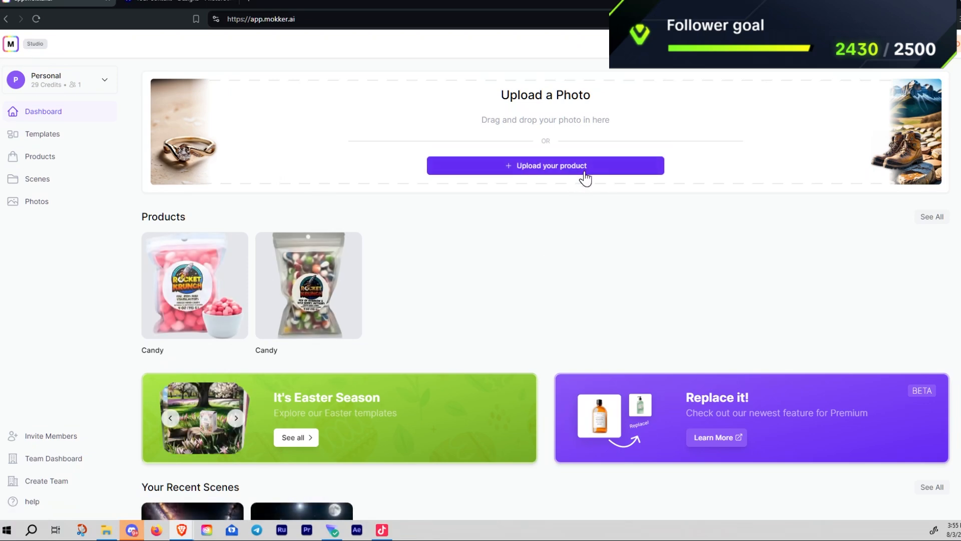
scroll(685, 321, down, 5)
scroll(695, 323, down, 9)
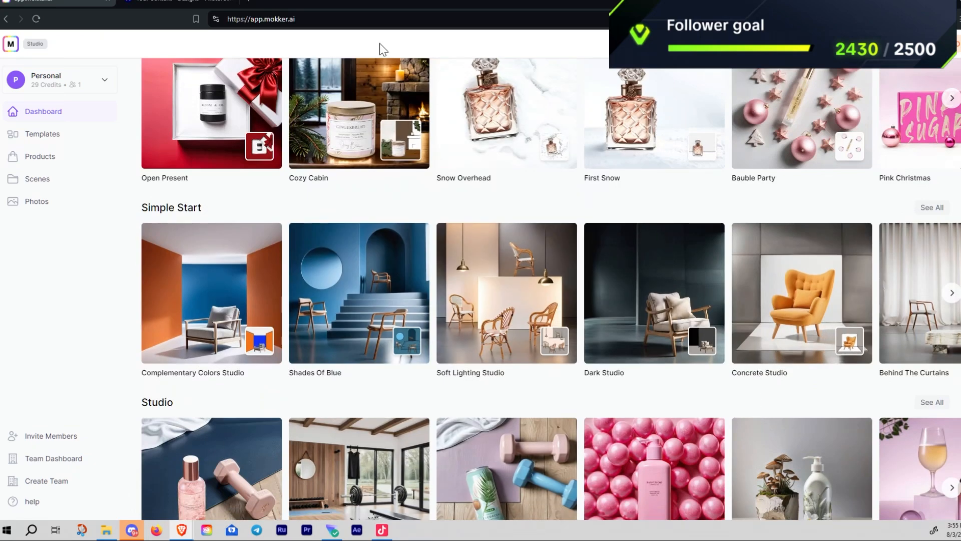
Load integritydesign.us in a new browser tab and open its Photo page
click(249, 1)
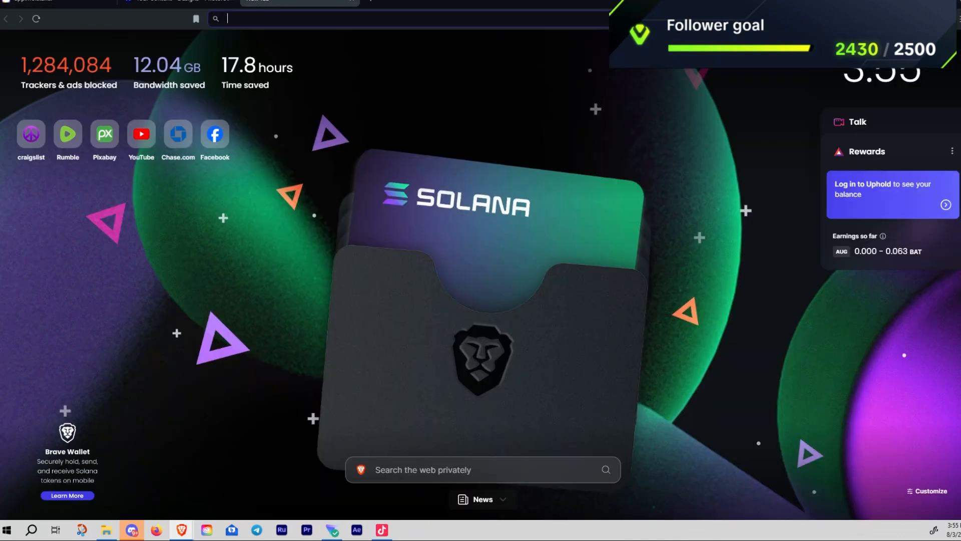
text(integritydesign.us)
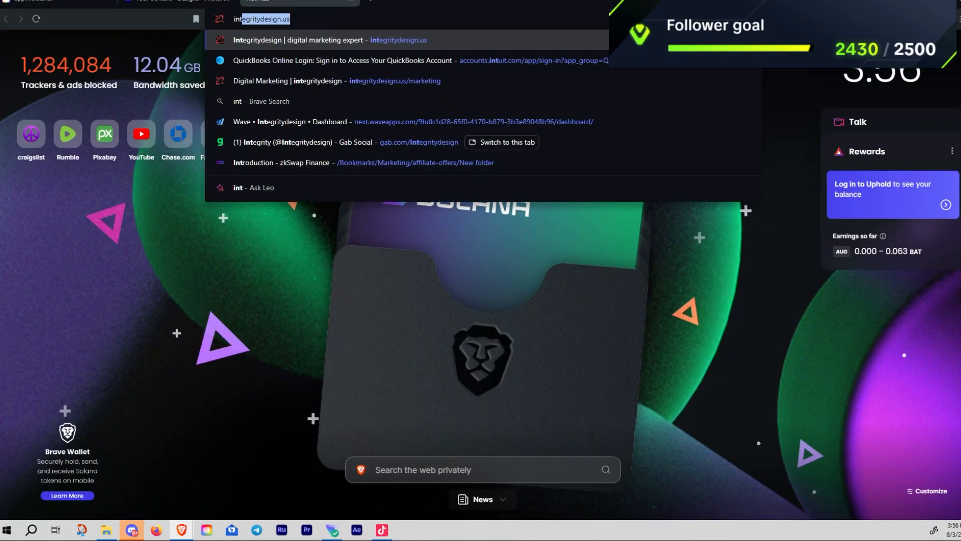
key(Return)
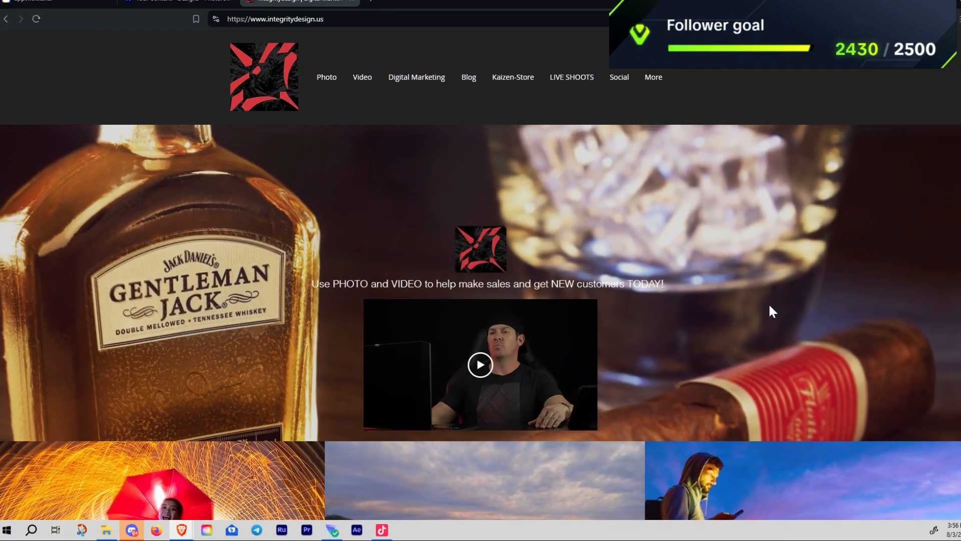
scroll(684, 320, down, 4)
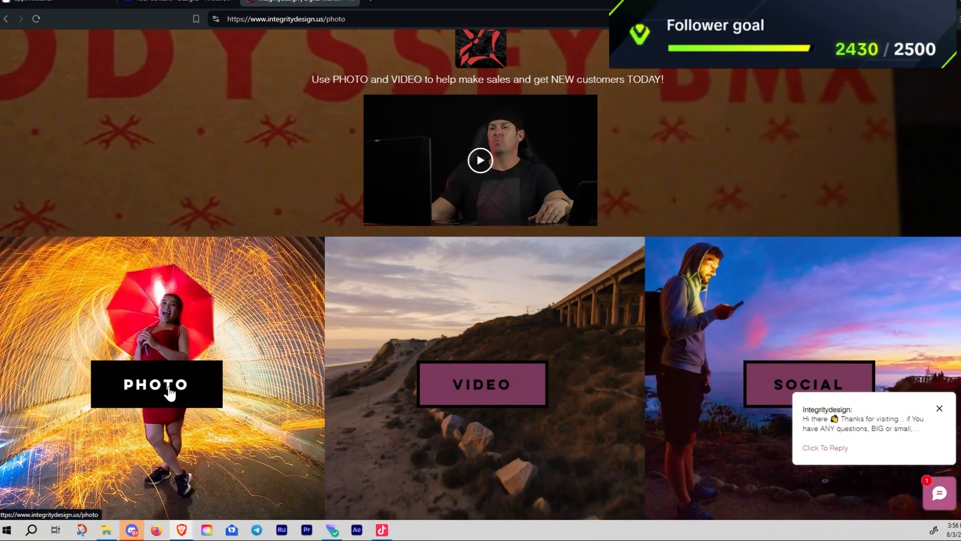
click(174, 393)
Examine the before-and-after bottle shots and the product photo gallery on the Photo page
scroll(396, 368, down, 5)
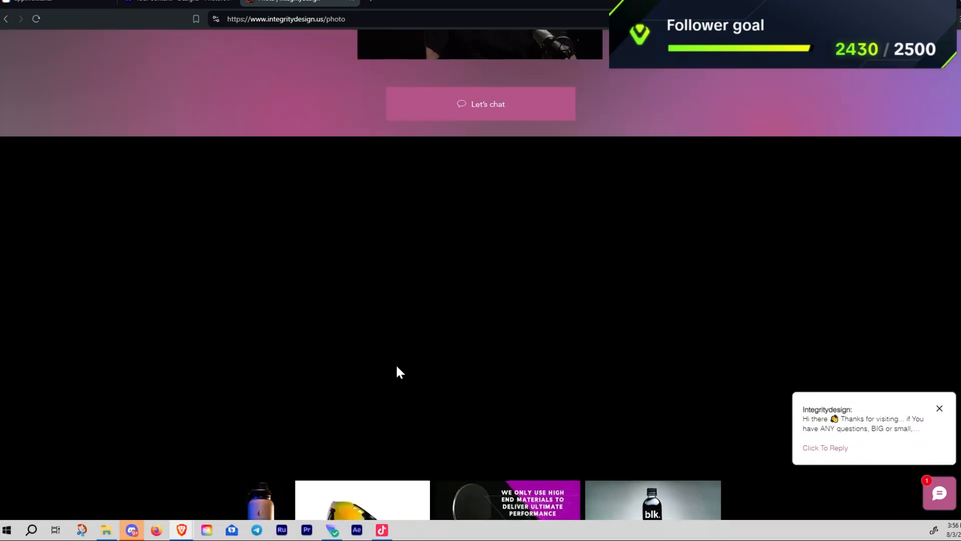
scroll(366, 358, down, 2)
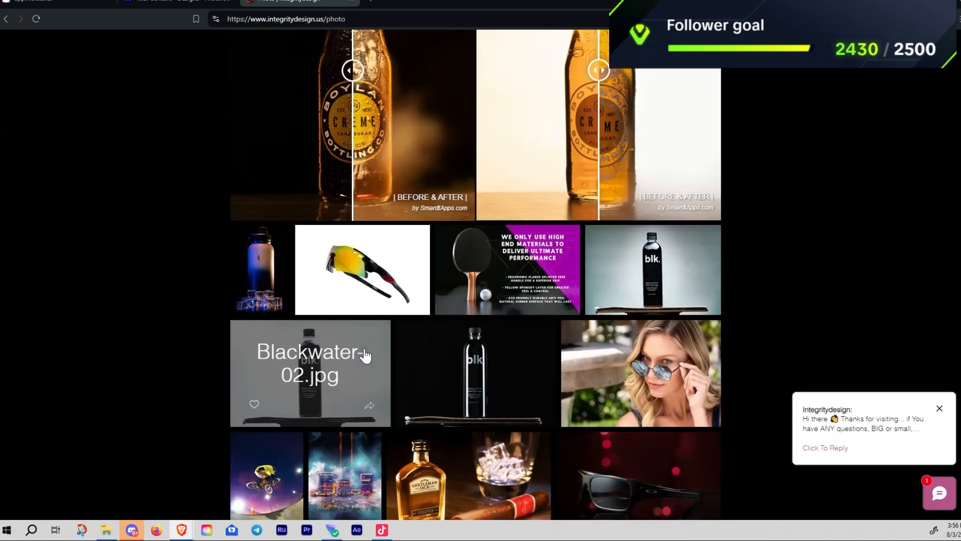
scroll(601, 359, up, 3)
scroll(621, 357, down, 4)
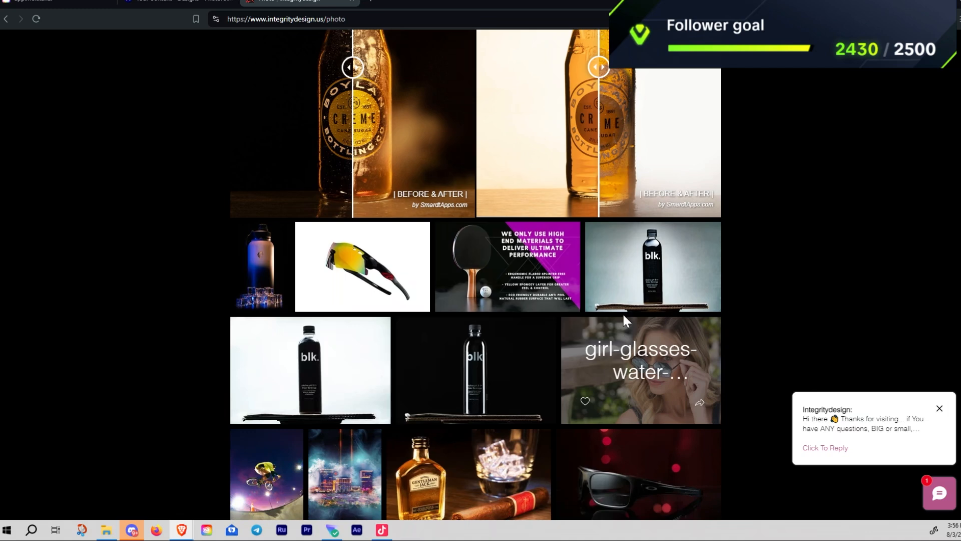
scroll(622, 312, up, 2)
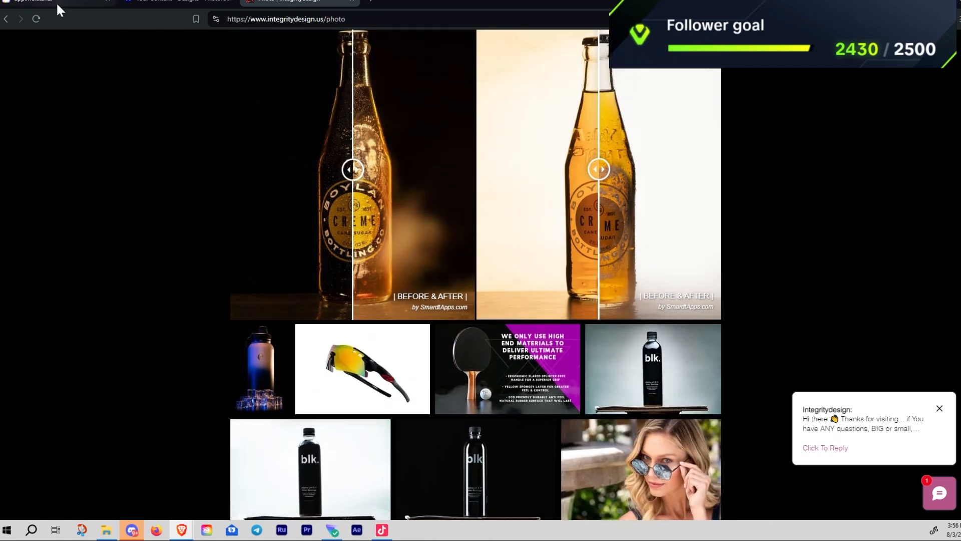
Switch back to the Mokker dashboard and bring its photo upload area into view
click(59, 2)
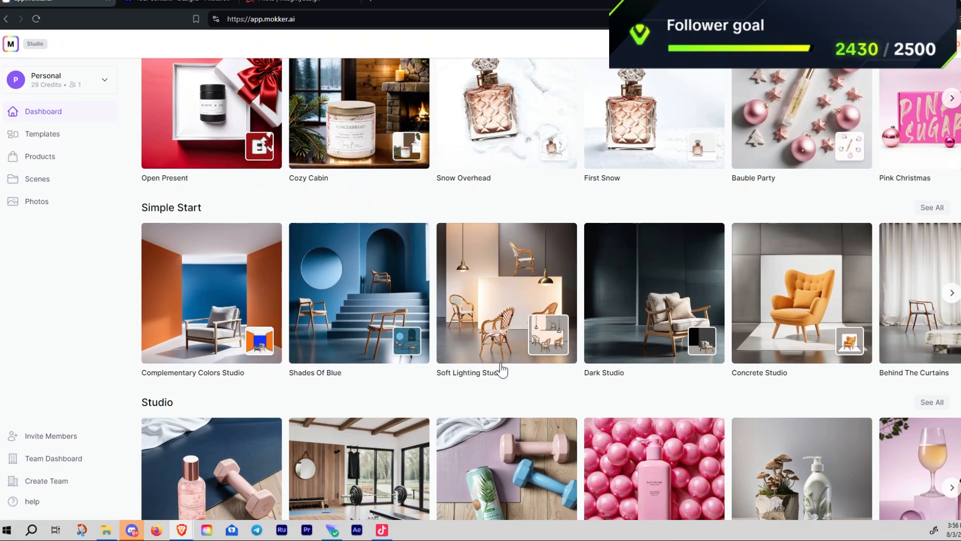
scroll(500, 370, up, 5)
scroll(515, 376, up, 4)
scroll(523, 369, up, 5)
scroll(503, 295, up, 1)
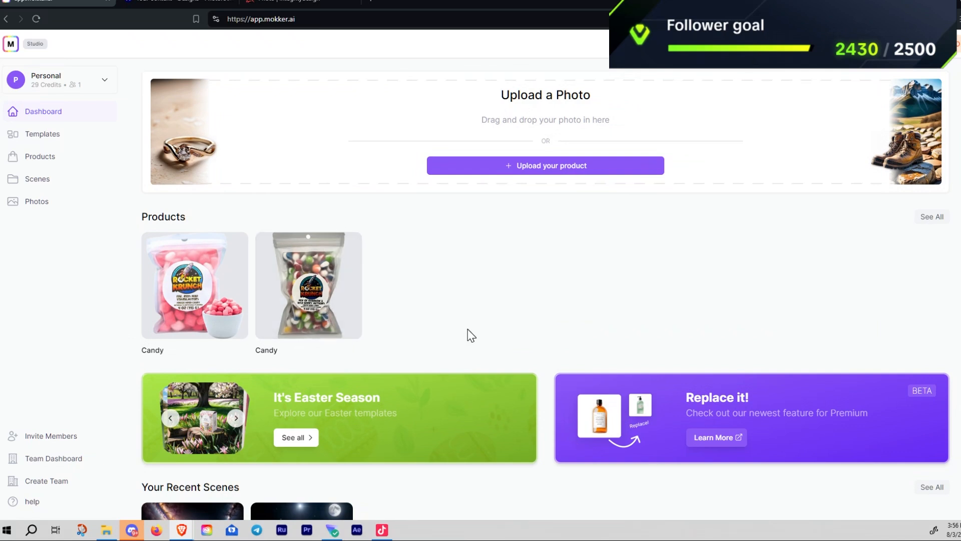
Look through the dashboard's recent scenes and template collections, including Latest, Simple Start, Studio, Home, Outdoor and Food
scroll(544, 315, down, 7)
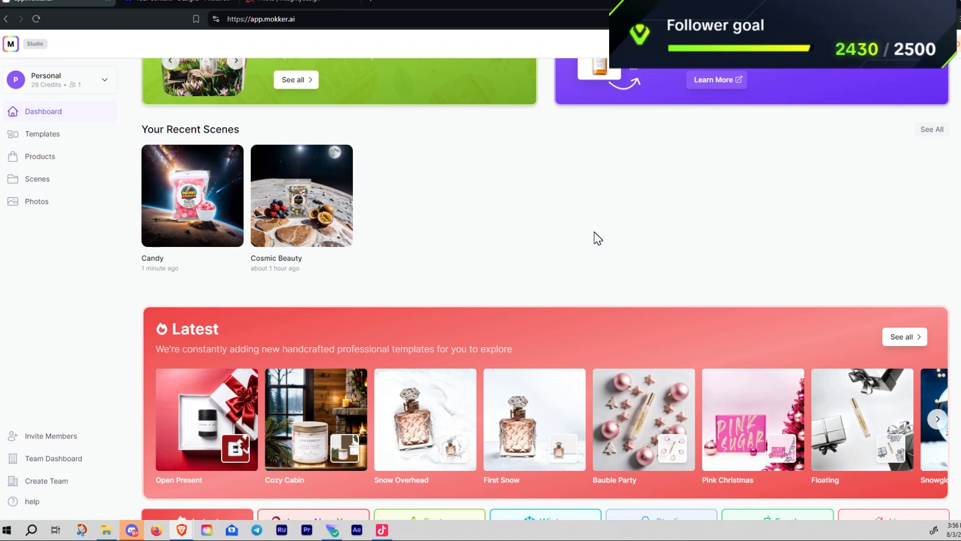
scroll(618, 242, down, 2)
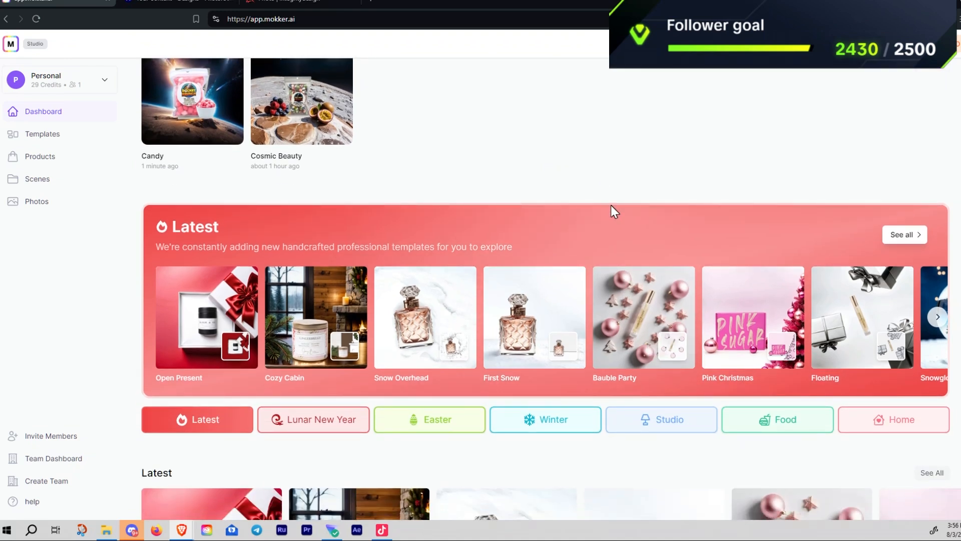
scroll(569, 373, down, 4)
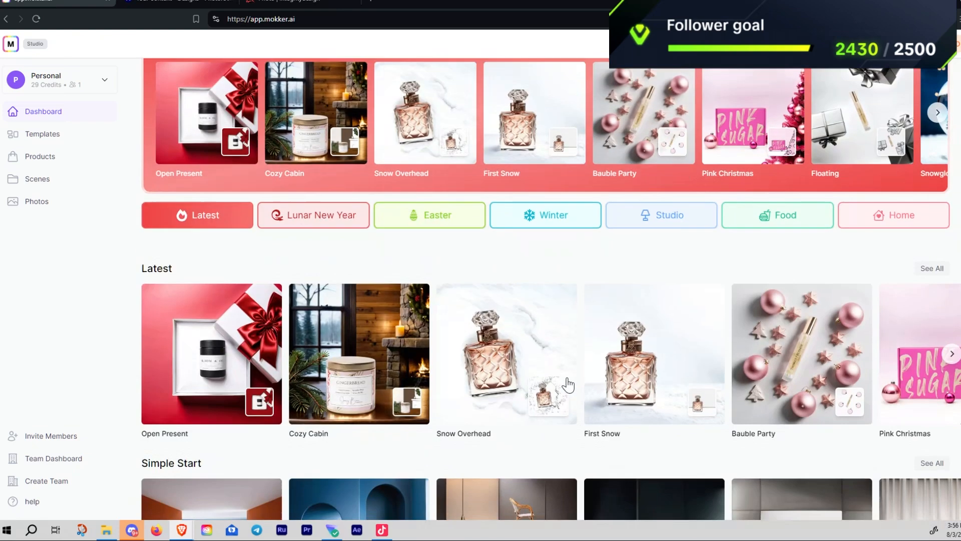
scroll(511, 351, down, 5)
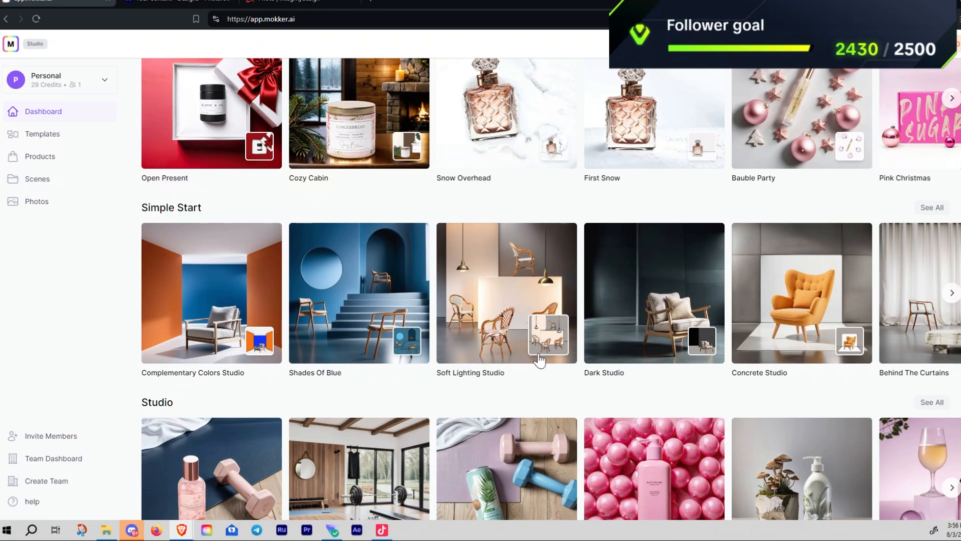
scroll(646, 383, down, 3)
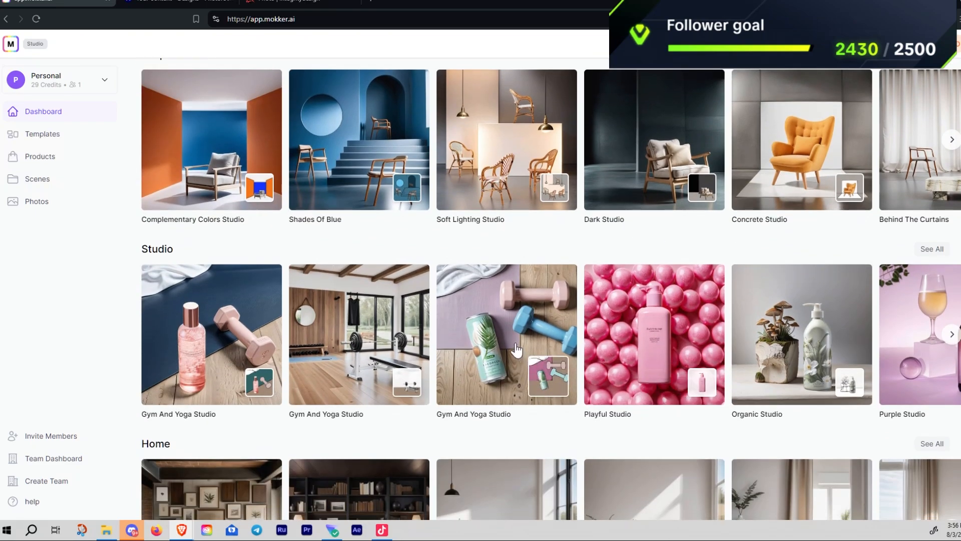
scroll(531, 363, down, 6)
scroll(531, 372, down, 3)
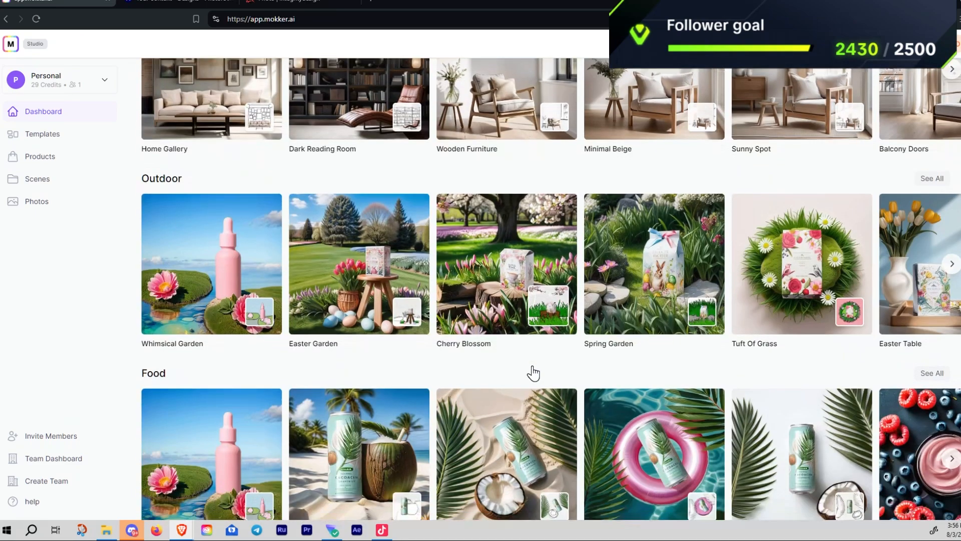
scroll(503, 328, down, 1)
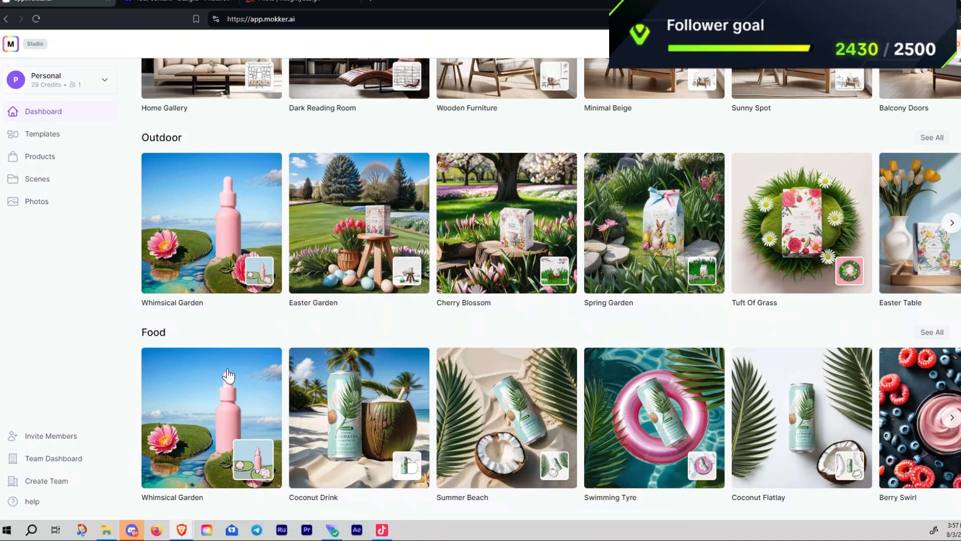
scroll(230, 375, up, 6)
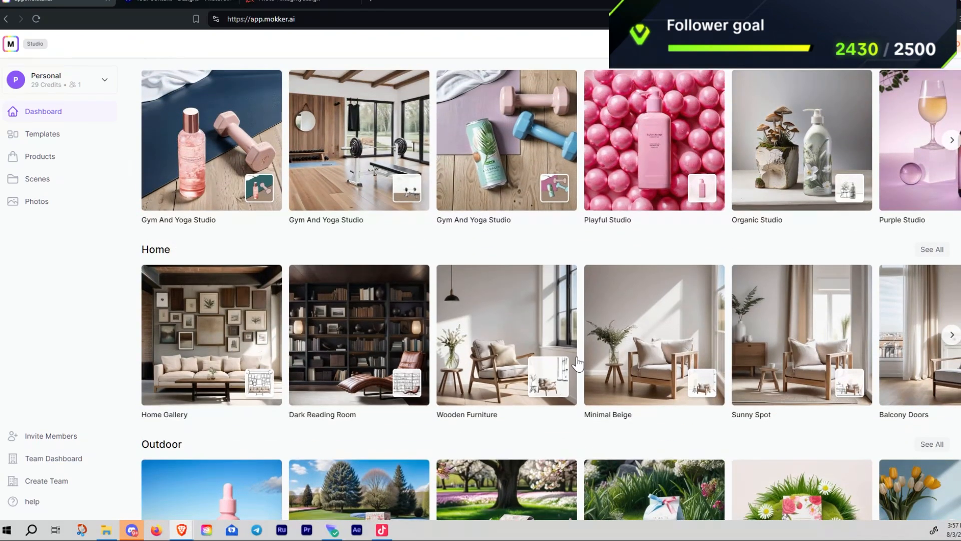
scroll(658, 378, up, 3)
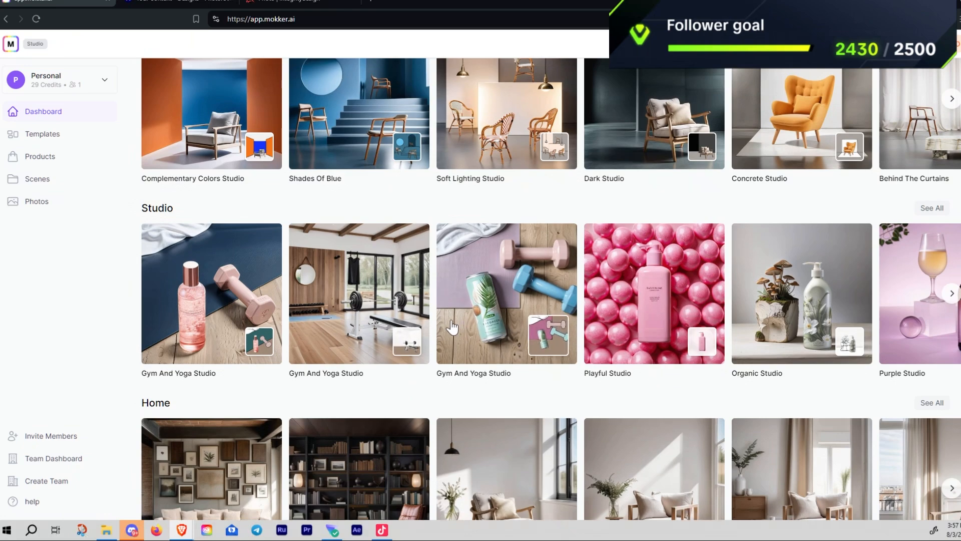
scroll(500, 336, up, 4)
scroll(291, 313, up, 4)
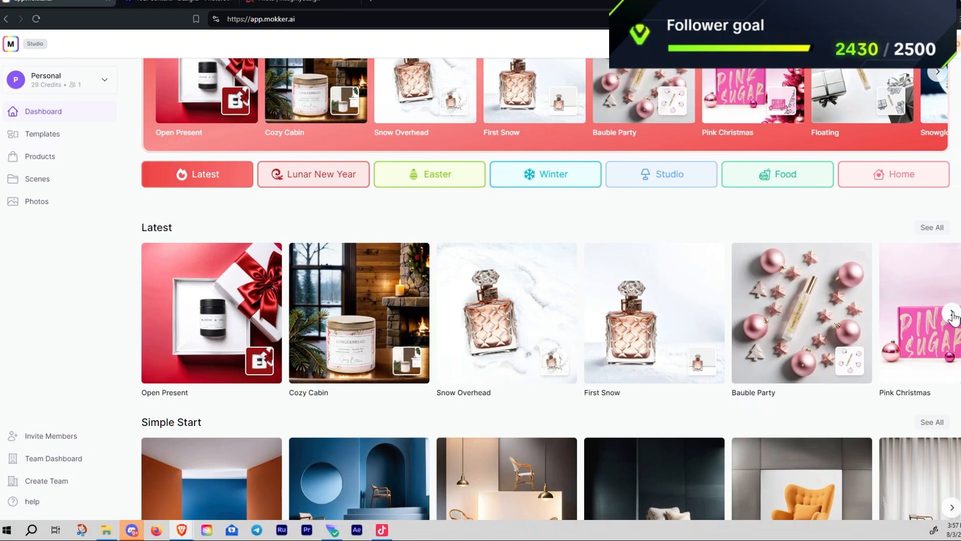
scroll(388, 332, up, 4)
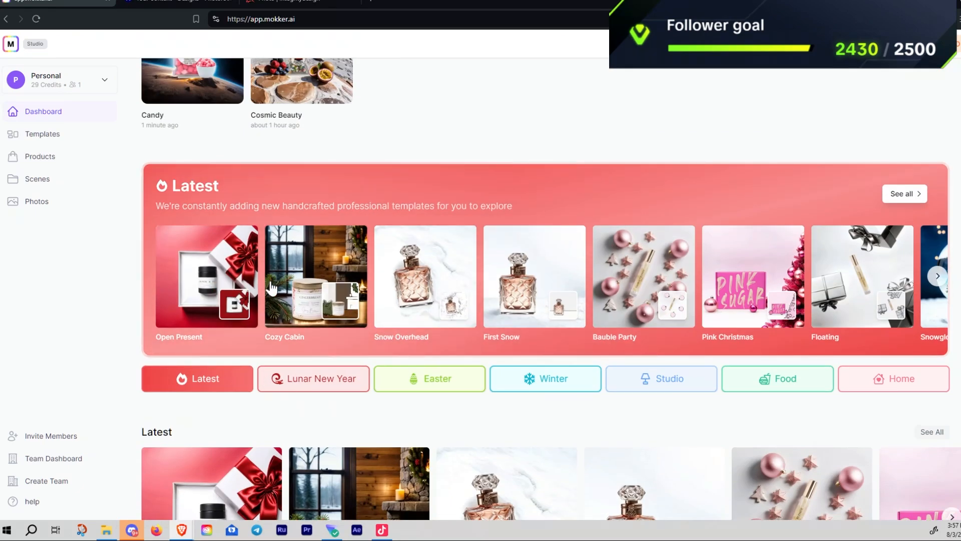
scroll(271, 291, up, 4)
scroll(382, 345, up, 4)
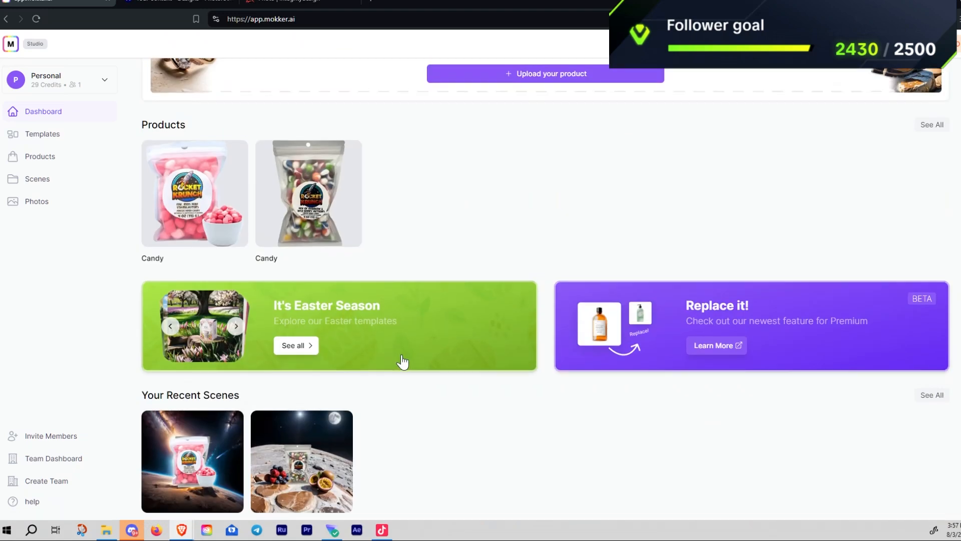
Browse further through the Latest templates and choose the Swimming Pool template showing a pink bottle on a white block
scroll(455, 333, down, 7)
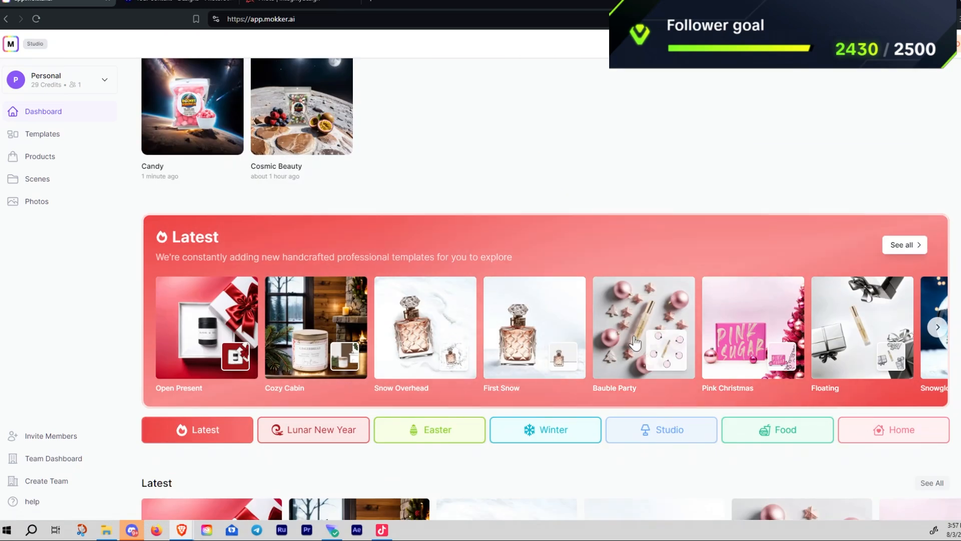
click(938, 327)
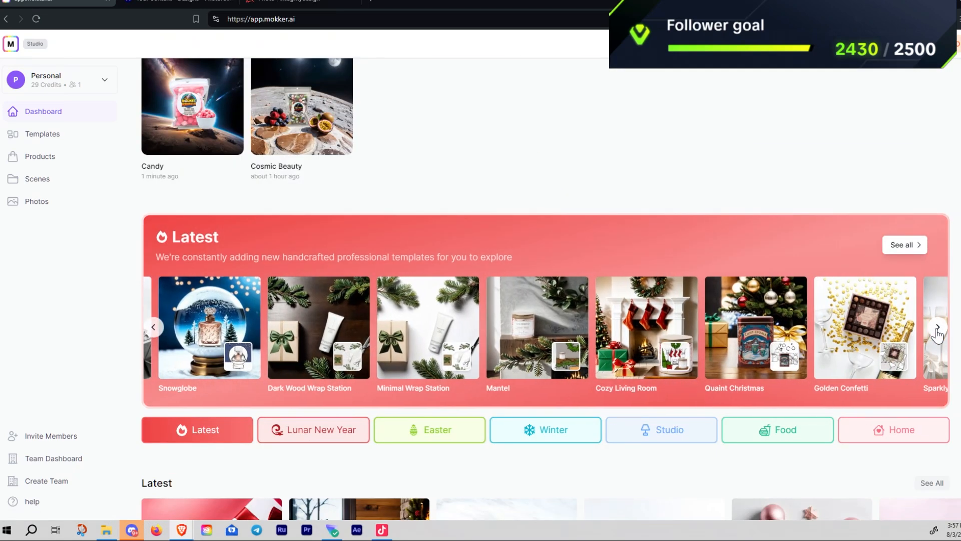
click(938, 327)
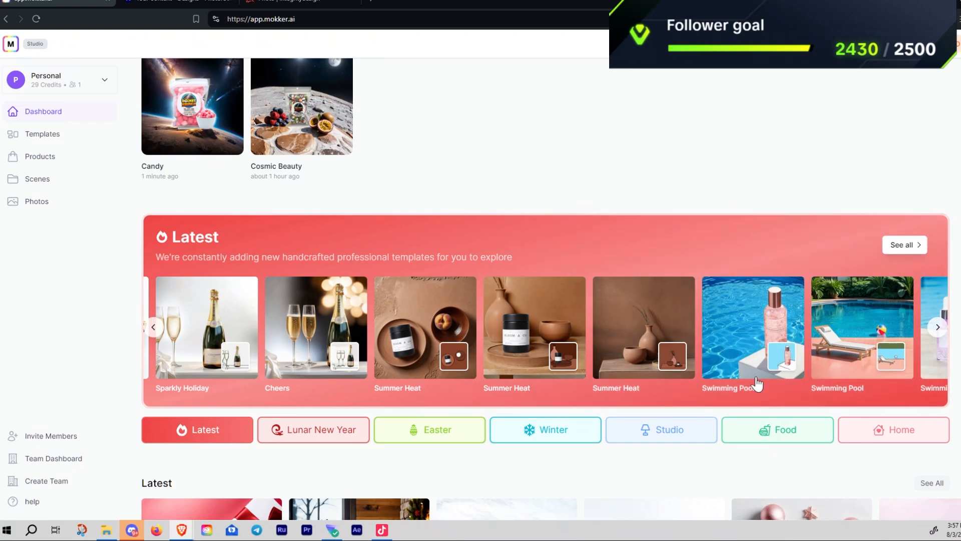
click(734, 349)
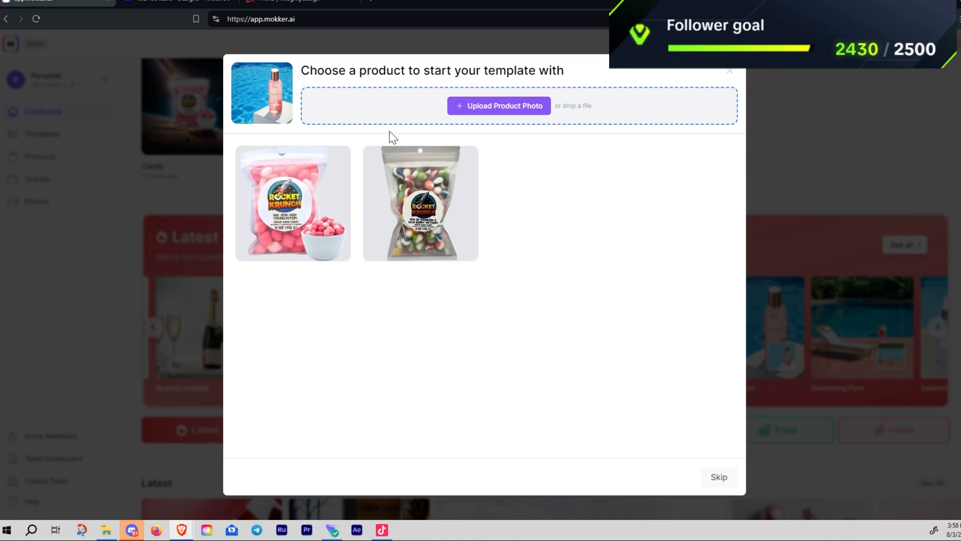
Start a product photo upload from the Desktop folder Ai-Photo-apps and enlarge the file dialog for bigger previews
click(507, 114)
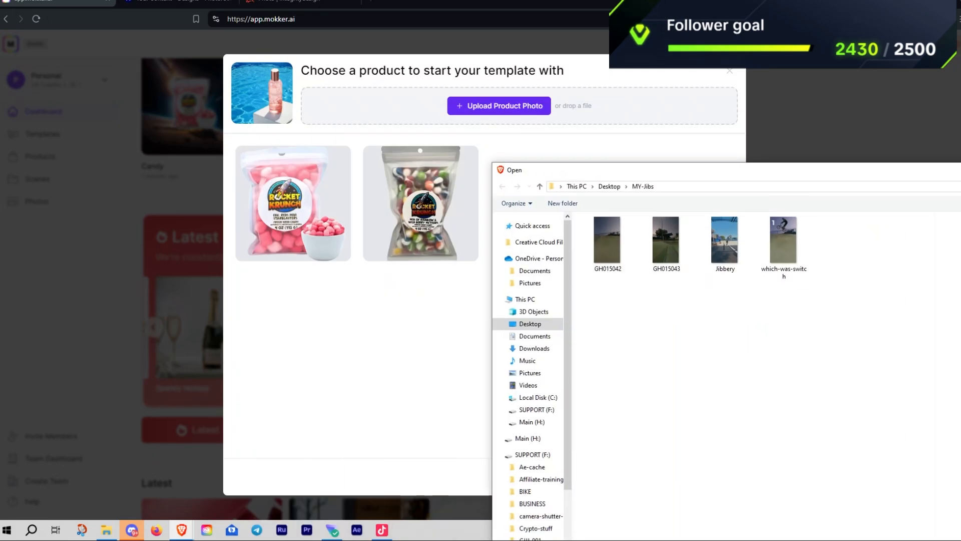
drag(726, 170, 960, 400)
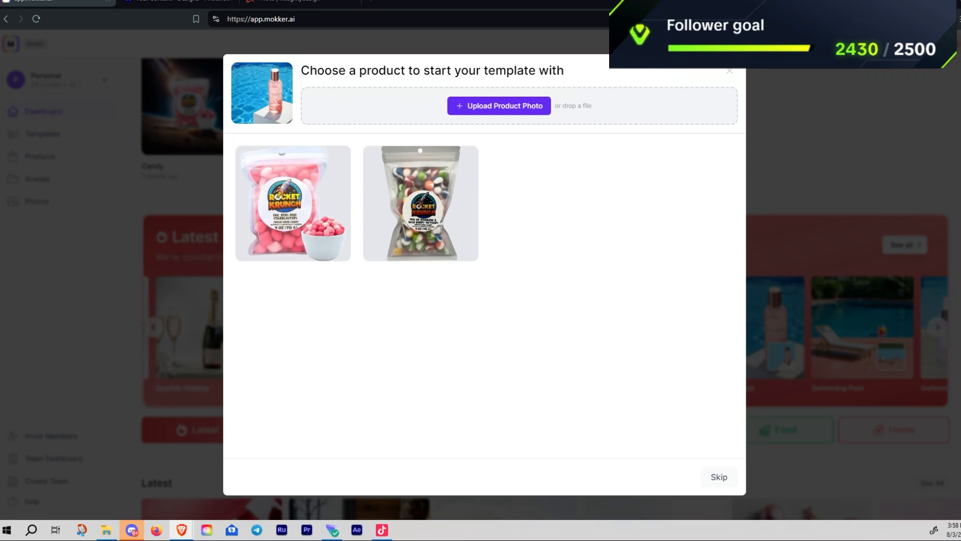
drag(960, 3, 942, 198)
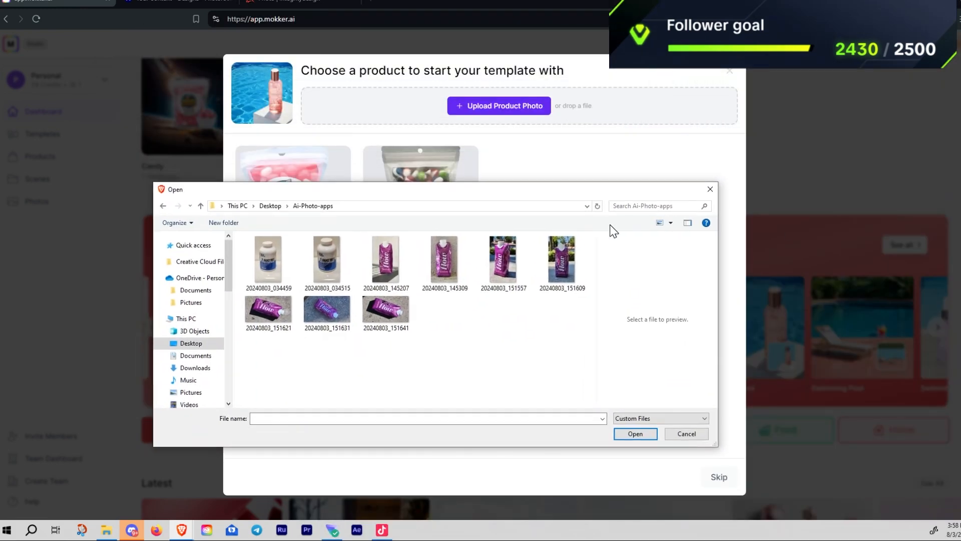
drag(716, 444, 820, 504)
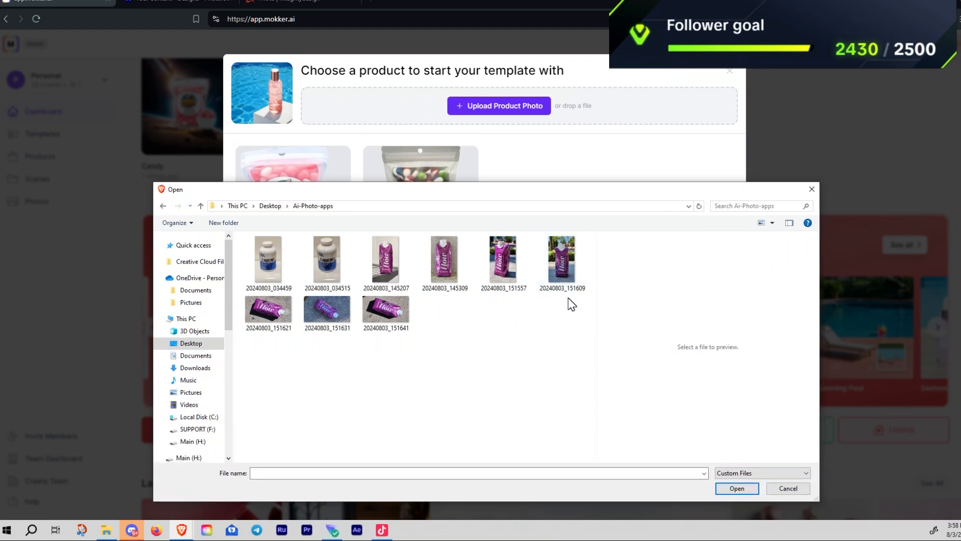
drag(563, 183, 564, 150)
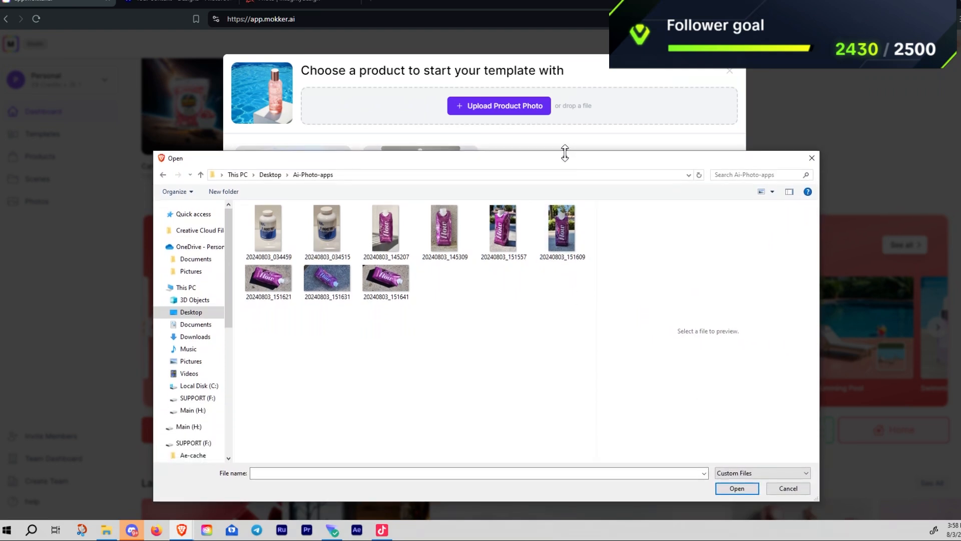
Preview the Flow carton and Z-Matrix bottle photos, and upload 20240803_151557 as the product for the swimming pool template
click(503, 238)
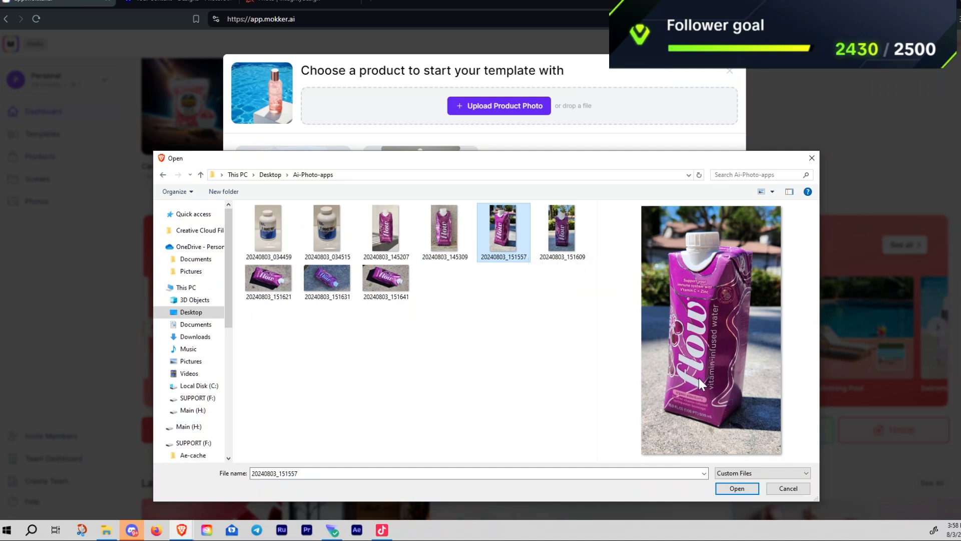
click(559, 239)
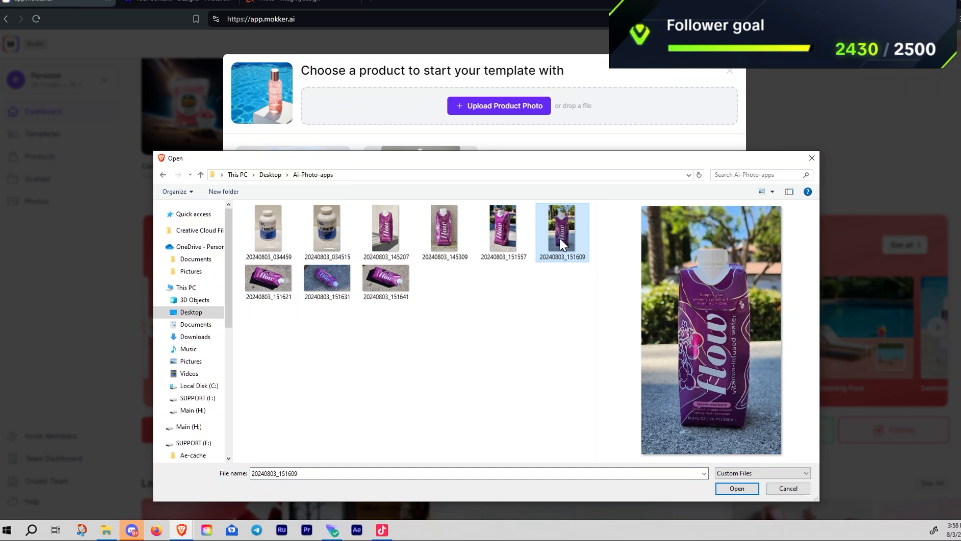
click(389, 287)
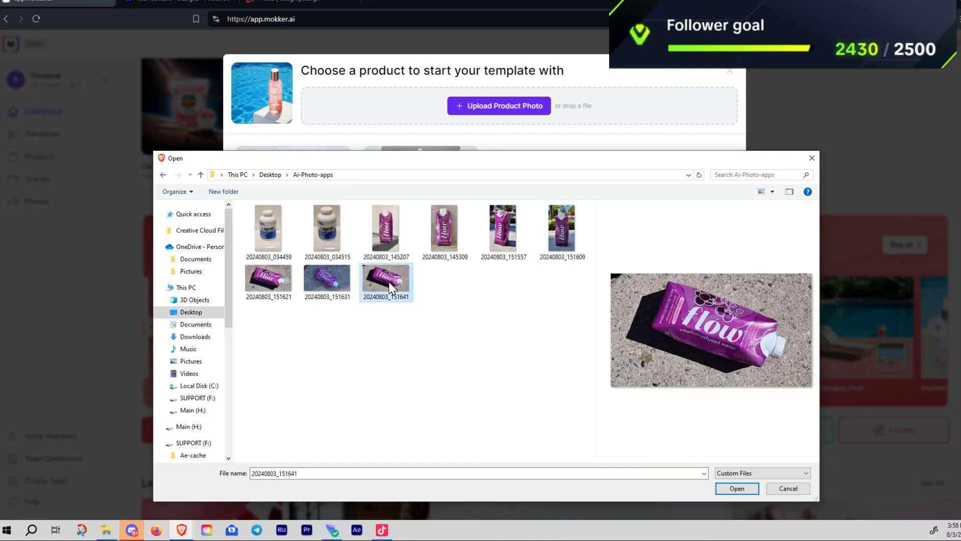
click(332, 289)
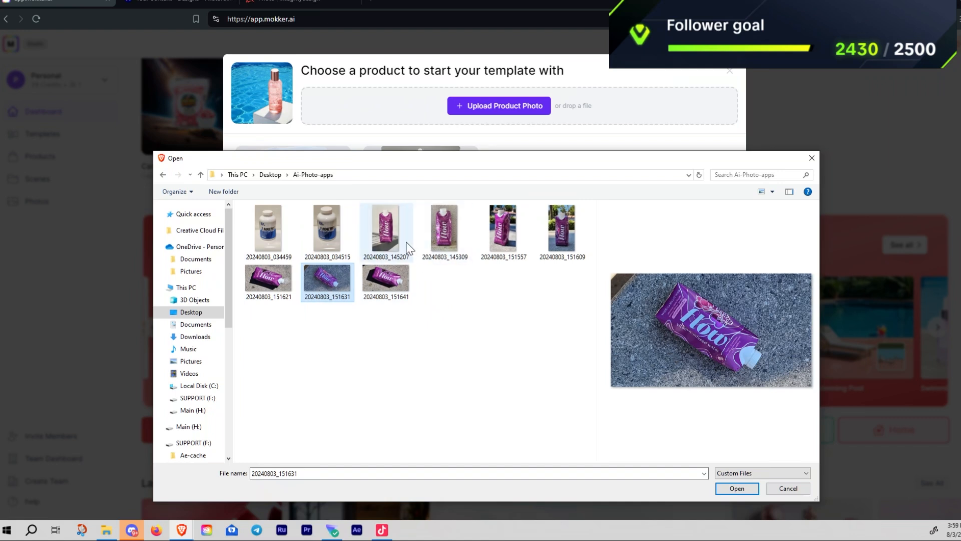
click(386, 233)
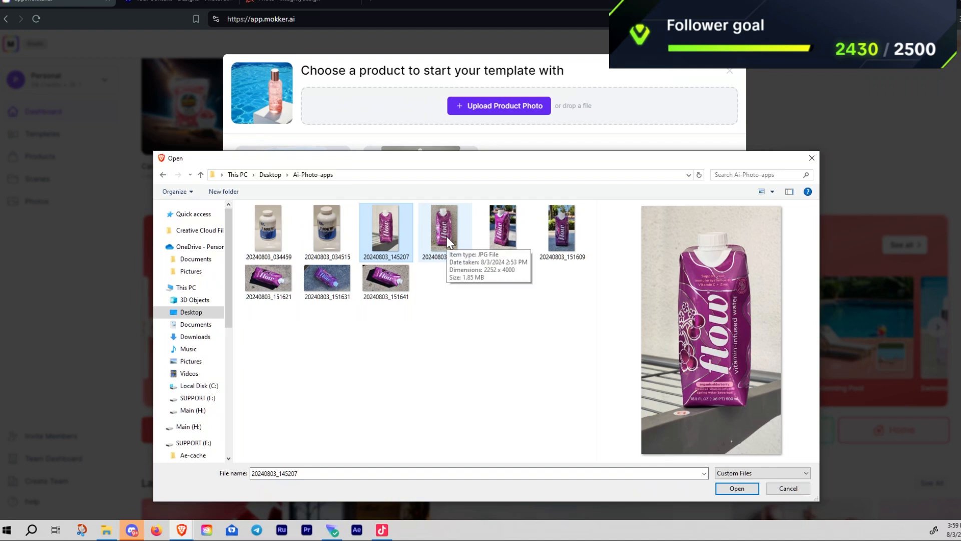
click(270, 240)
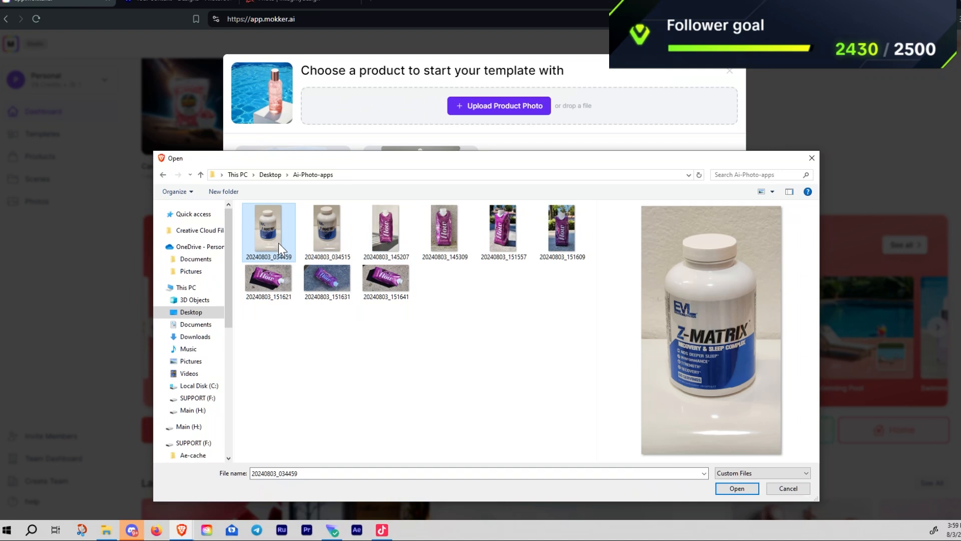
click(330, 239)
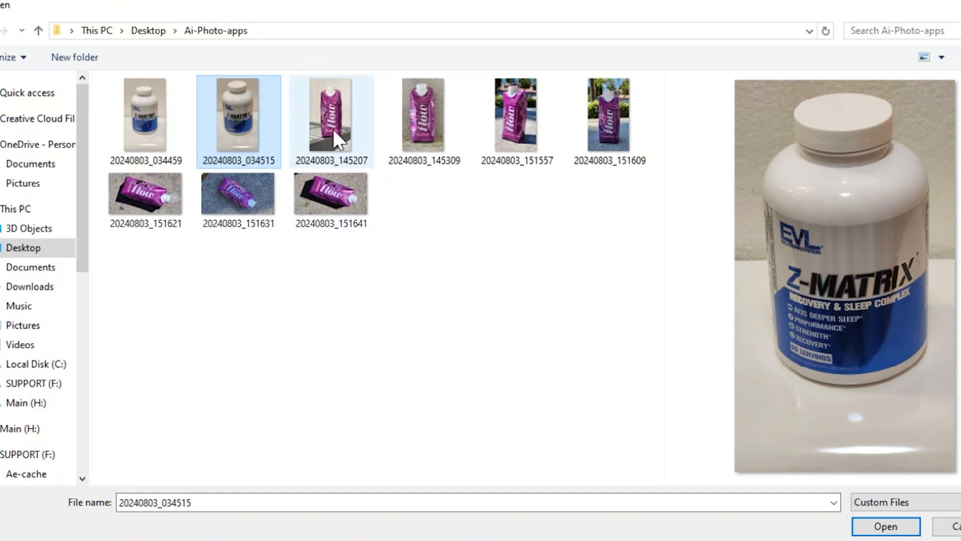
click(516, 130)
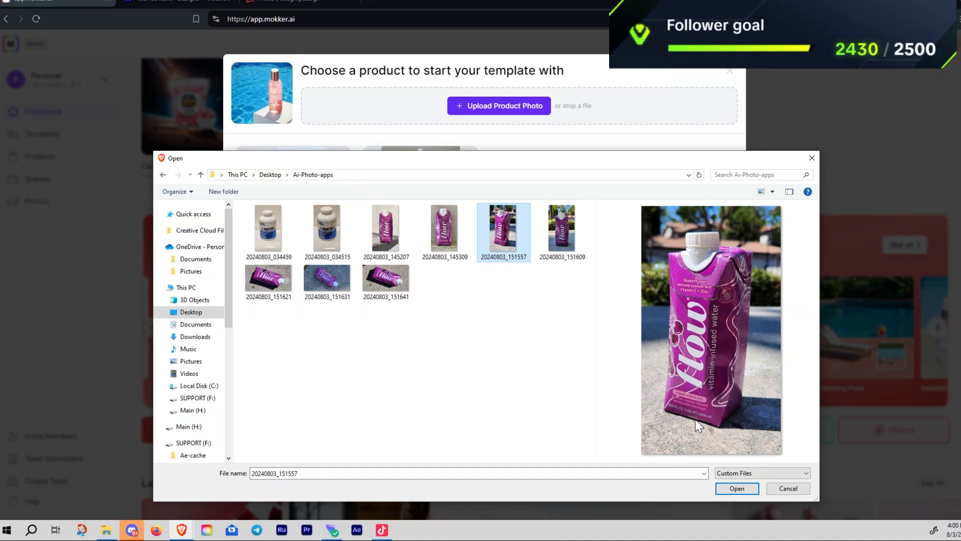
click(736, 489)
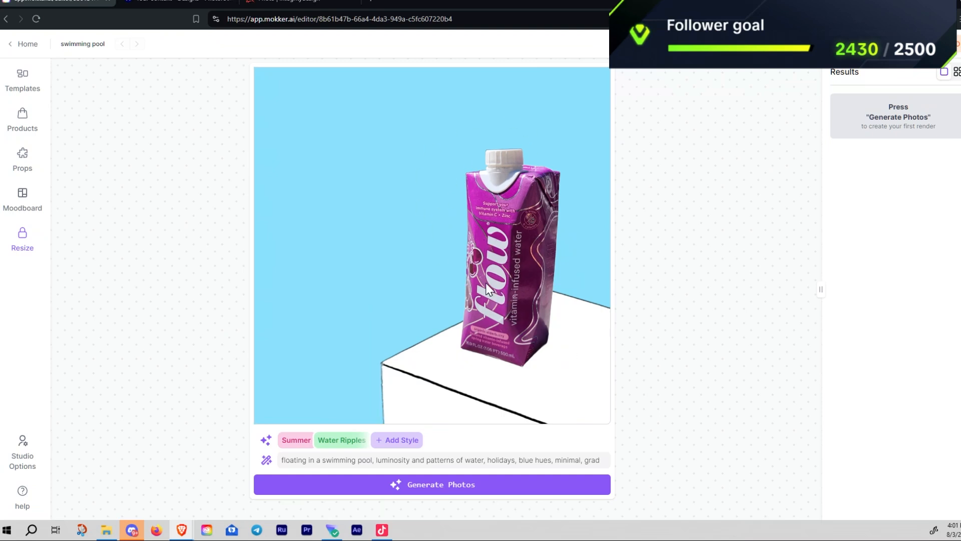
Move the plaster cube slightly upward beneath the carton and look at its additional object options
mouse_move(551, 402)
mouse_down()
mouse_move(495, 367)
mouse_move(438, 358)
mouse_move(408, 365)
mouse_move(457, 364)
mouse_move(438, 365)
mouse_move(579, 395)
mouse_move(560, 401)
mouse_move(550, 390)
mouse_up()
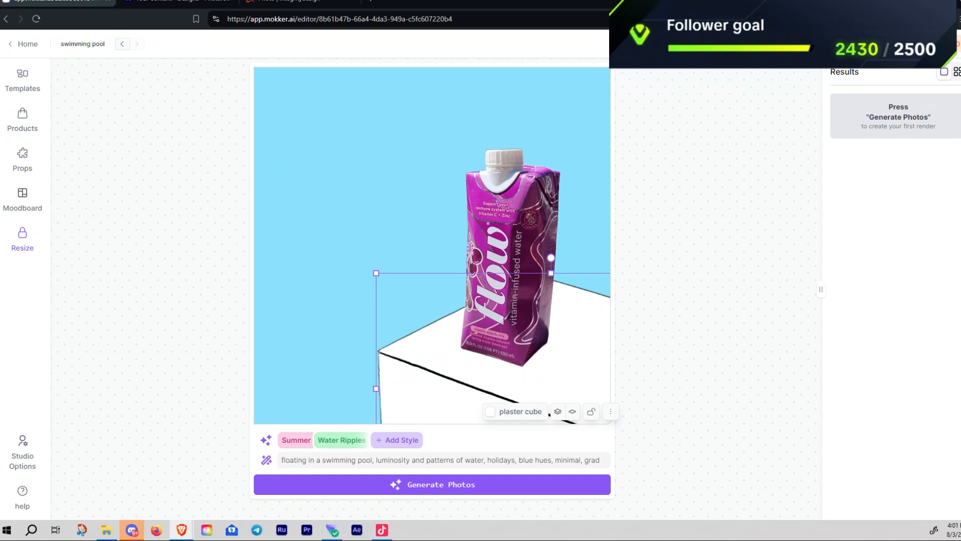
click(611, 412)
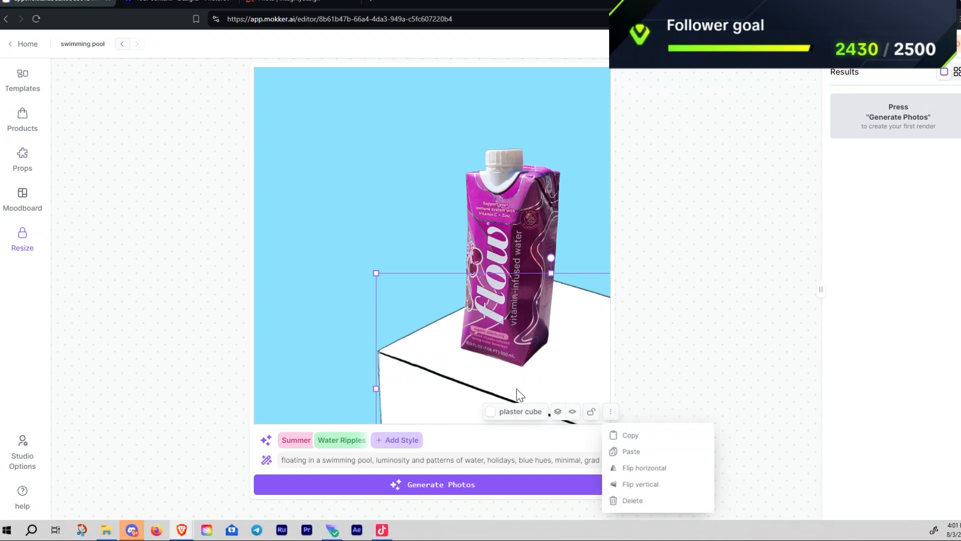
click(666, 350)
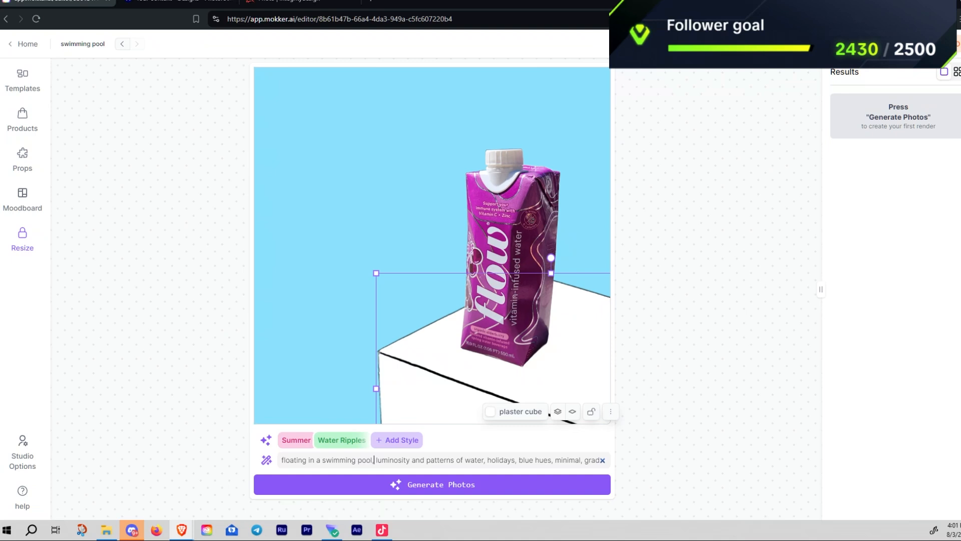
Add "purple water," to the scene prompt directly after "floating in a swimming pool,"
text(purpl)
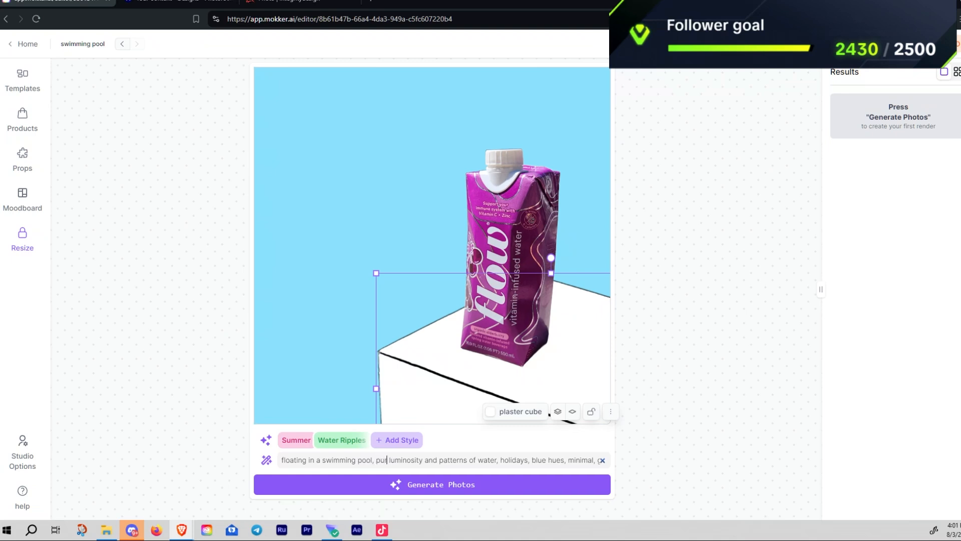
text(e wate)
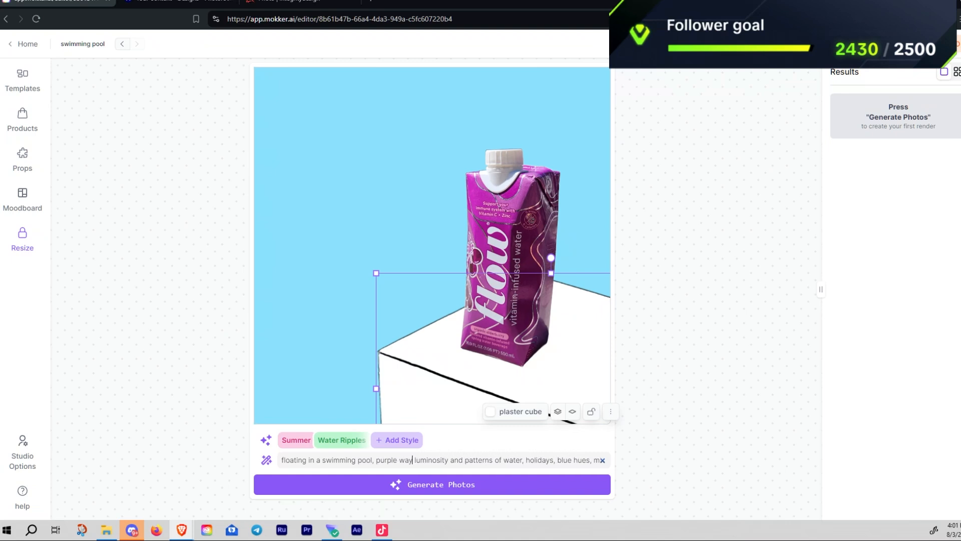
text(r,)
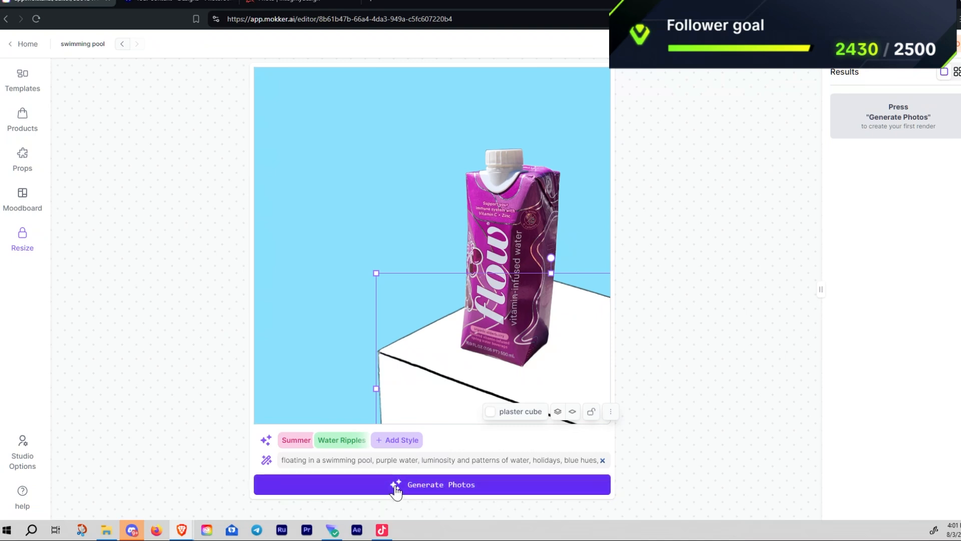
Look through the available light, location, style, theme and material styles, and leave the scene's style selection as it is
mouse_move(324, 443)
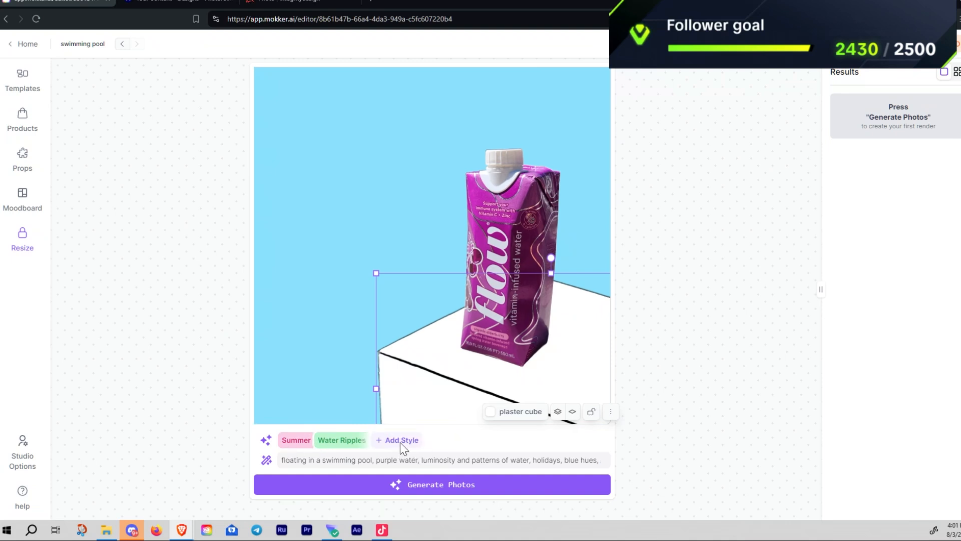
click(400, 442)
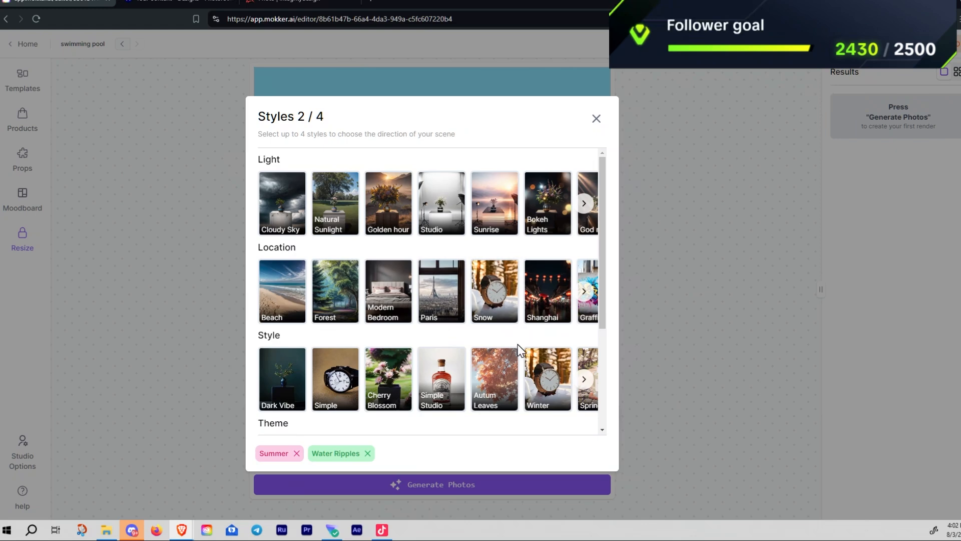
scroll(515, 320, down, 3)
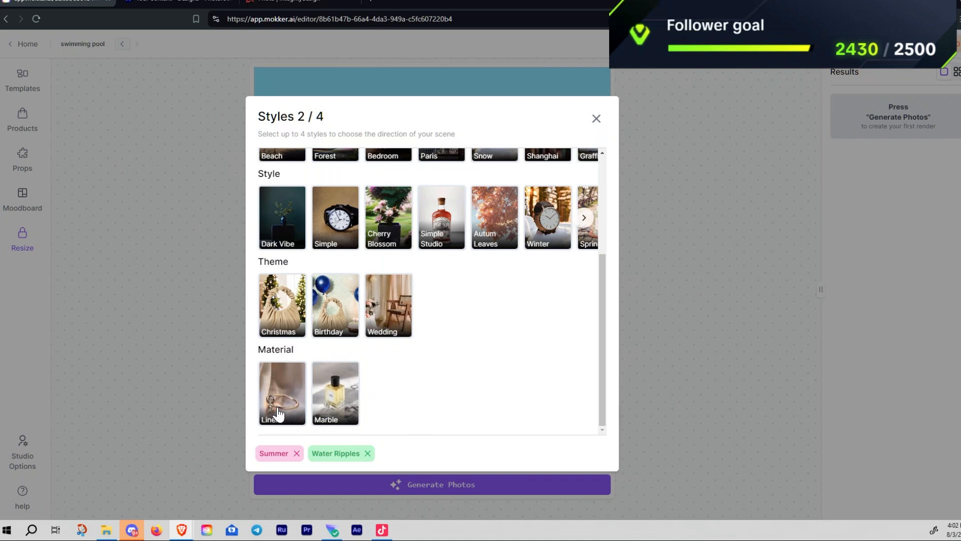
scroll(416, 411, up, 3)
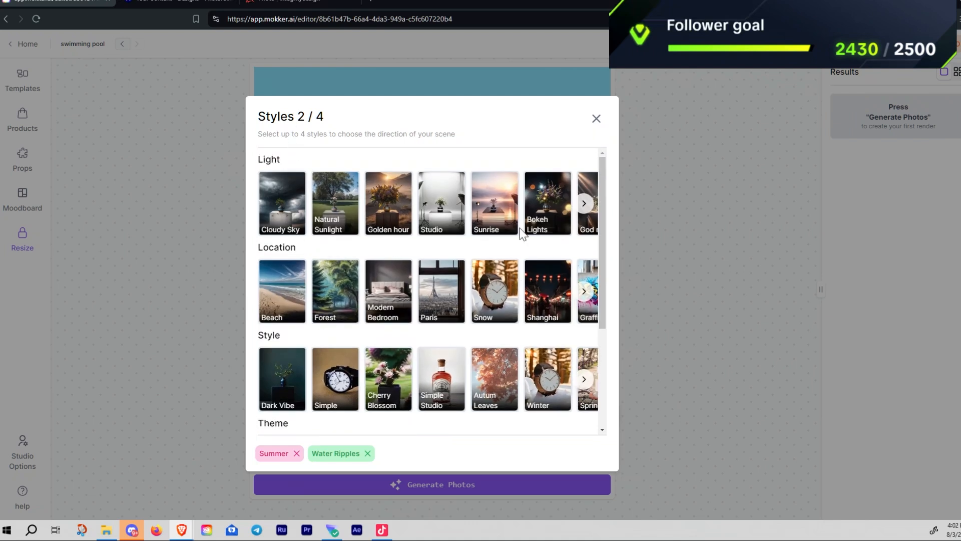
click(596, 120)
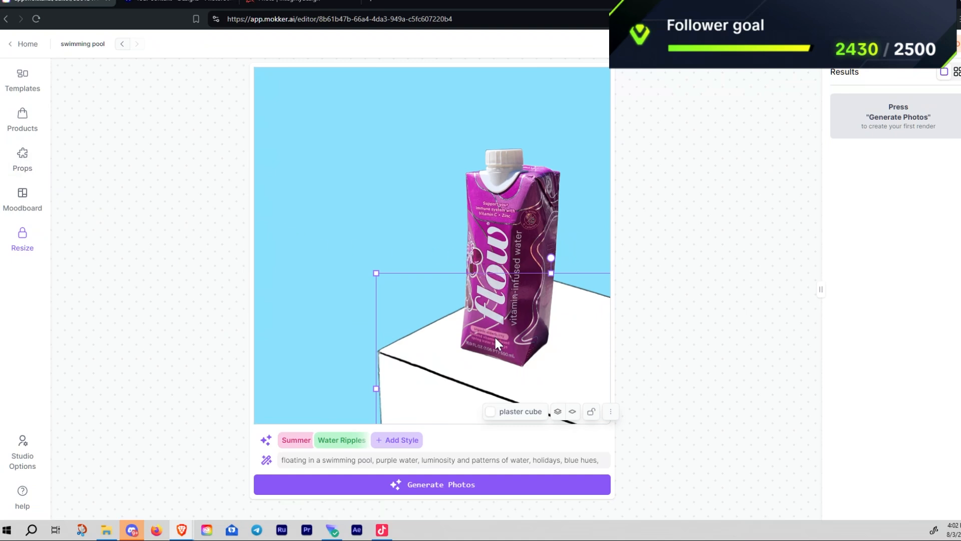
Search the props for "fruit" and add the pile of mixed fruit with leaves to the scene
click(23, 159)
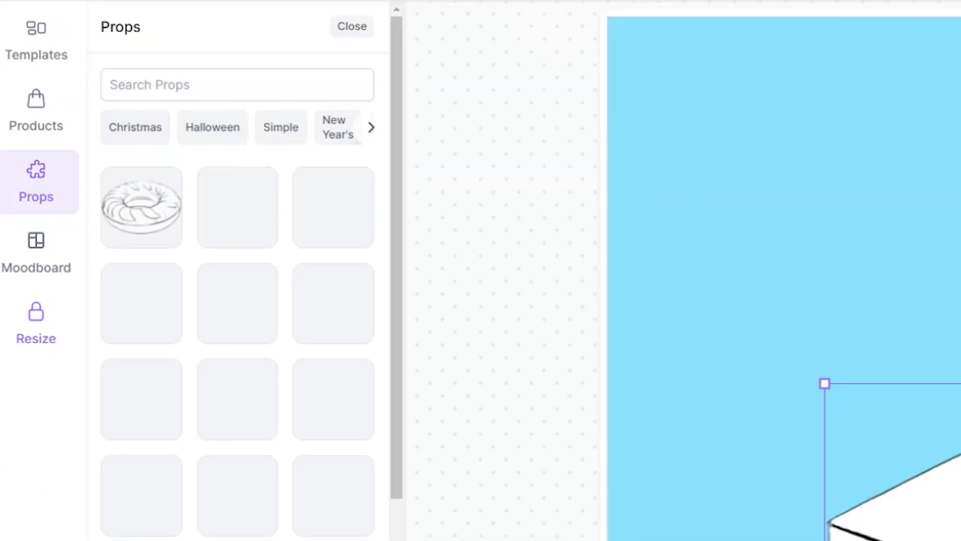
click(209, 85)
text(fruit)
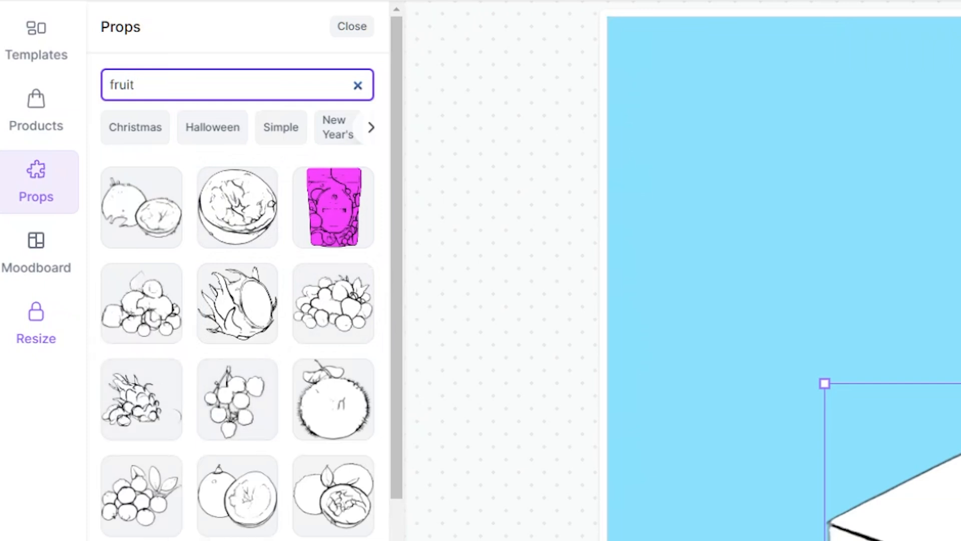
scroll(160, 525, down, 5)
scroll(150, 516, down, 5)
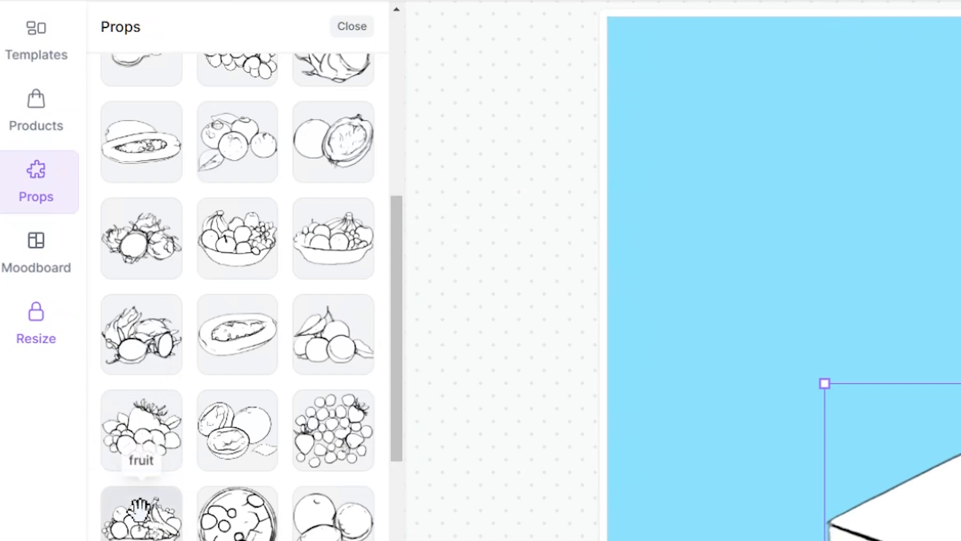
click(140, 430)
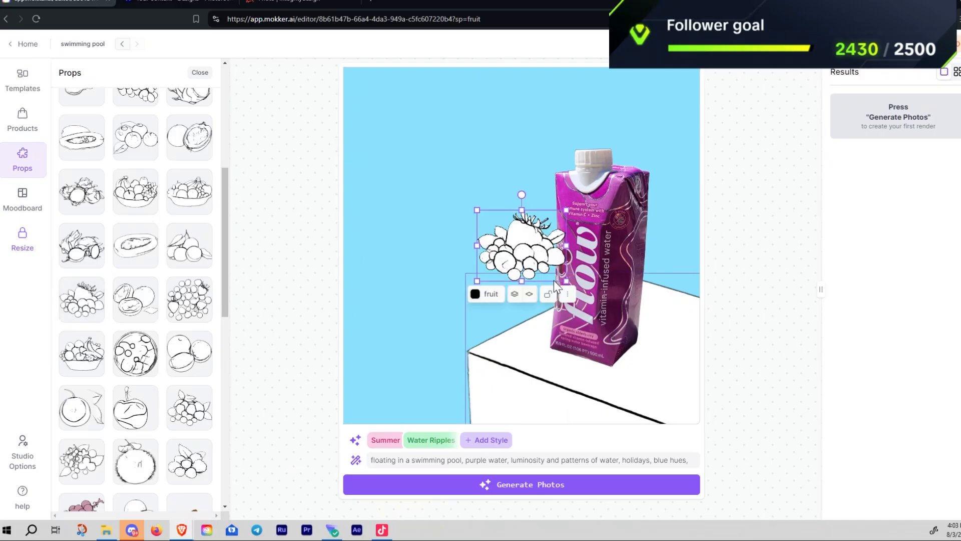
Try to adjust the fruit prop, and look at the plaster cube's additional object options
click(567, 281)
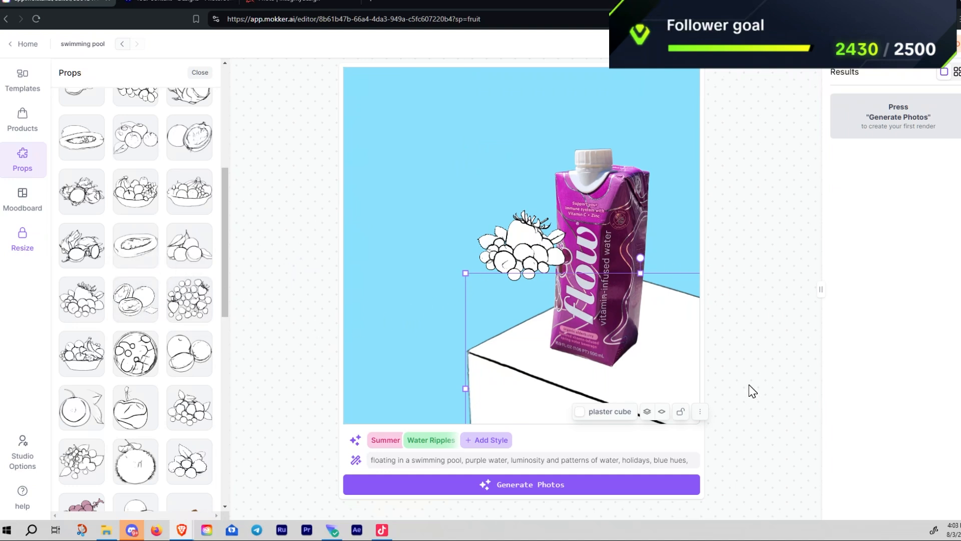
click(701, 413)
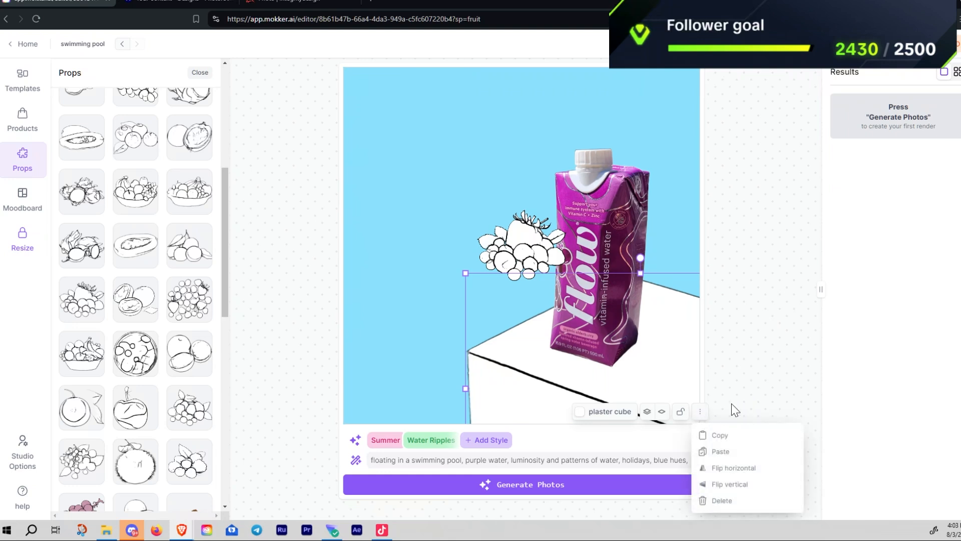
click(766, 379)
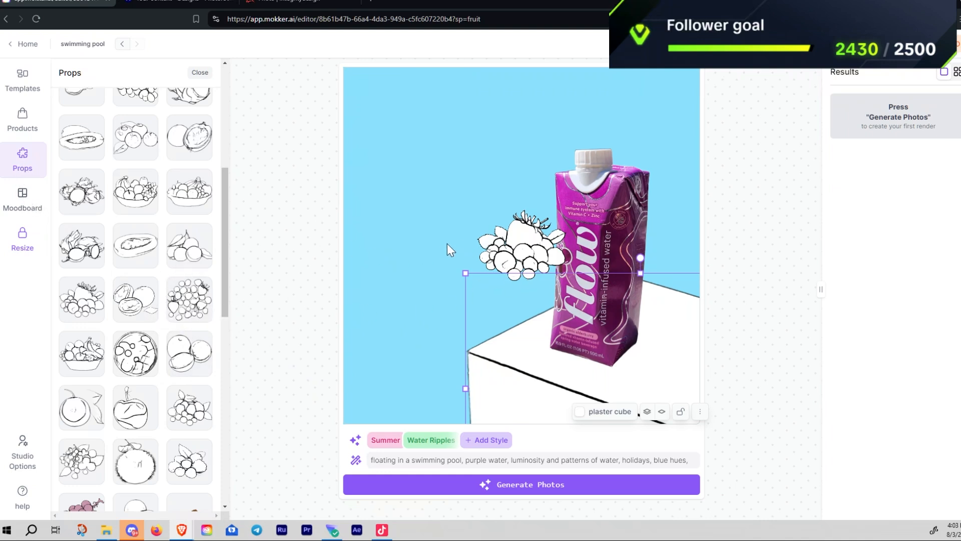
Browse through the remaining fruit props and close the prop library
scroll(182, 330, down, 7)
scroll(183, 329, up, 7)
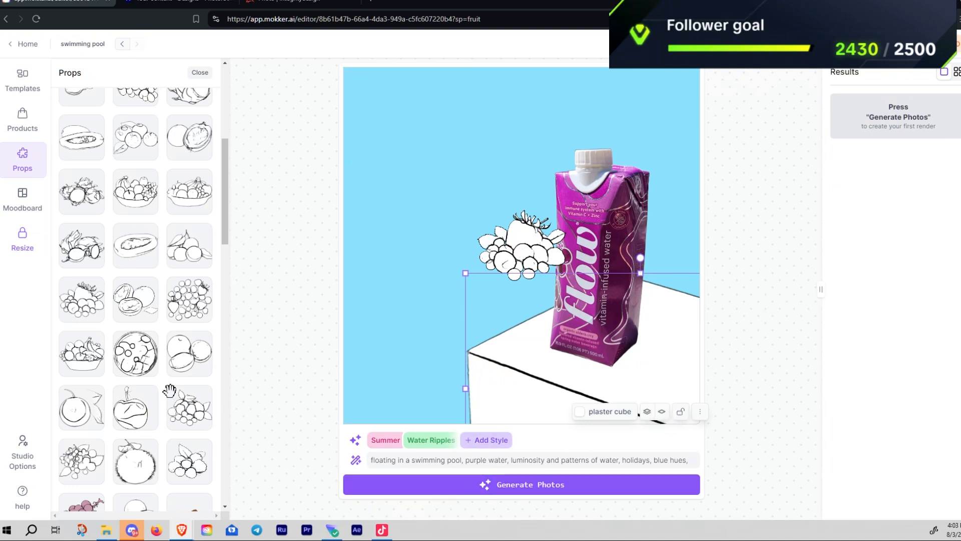
scroll(145, 379, down, 7)
scroll(145, 379, down, 8)
scroll(142, 383, up, 6)
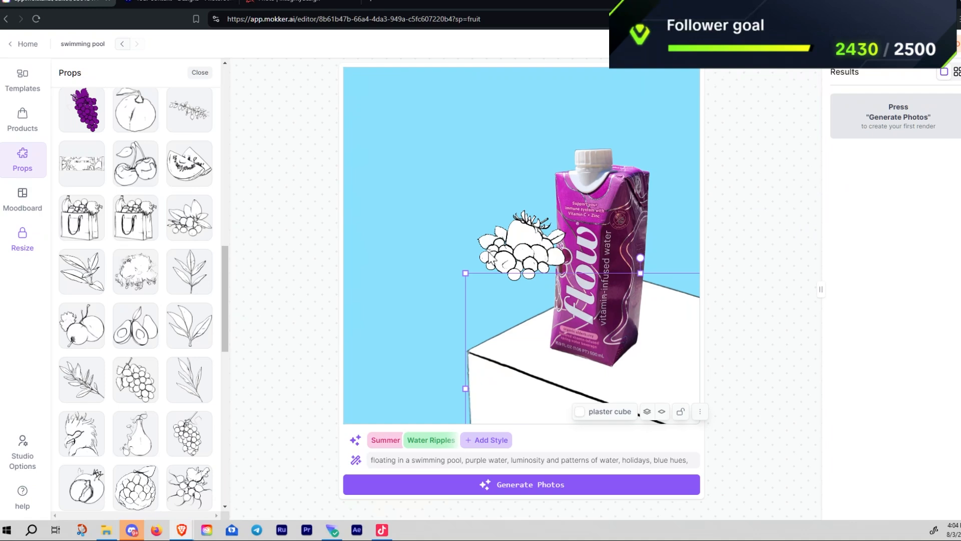
scroll(216, 290, up, 10)
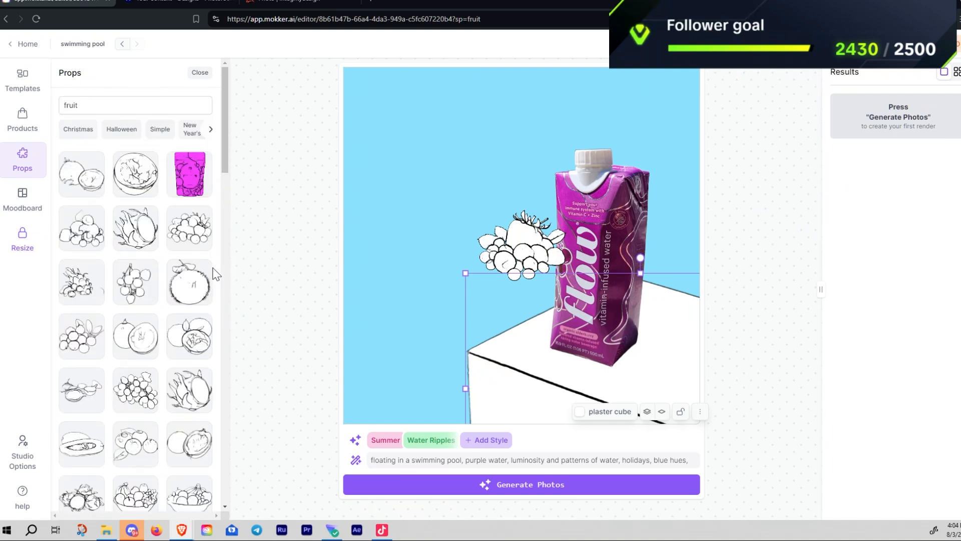
click(200, 73)
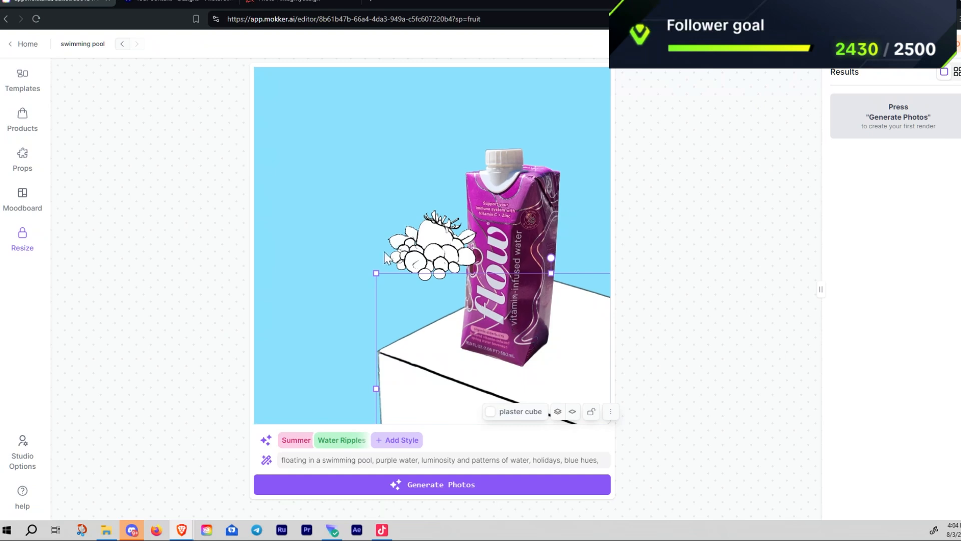
Return to the dashboard, start a new scene with the Flow carton product, and skip the template inspirations after browsing them
click(9, 48)
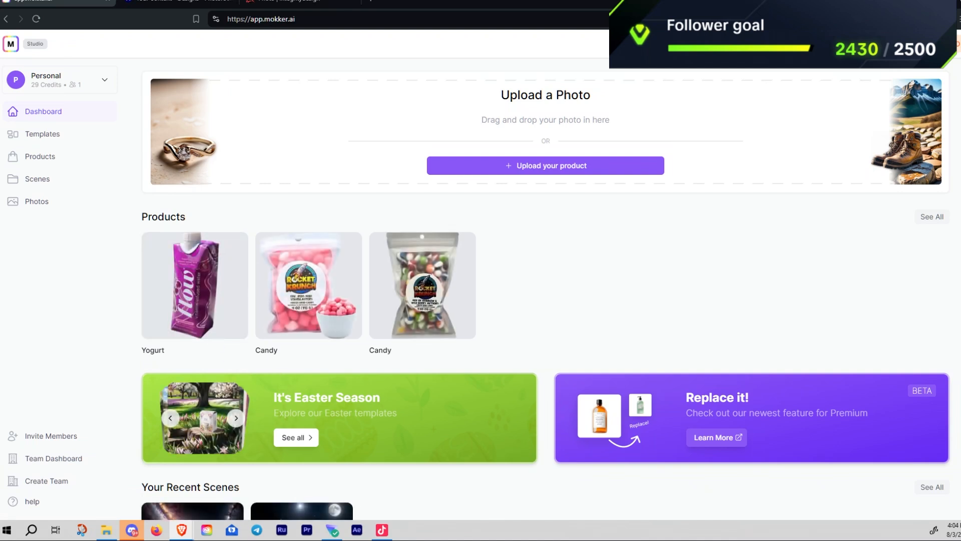
click(192, 314)
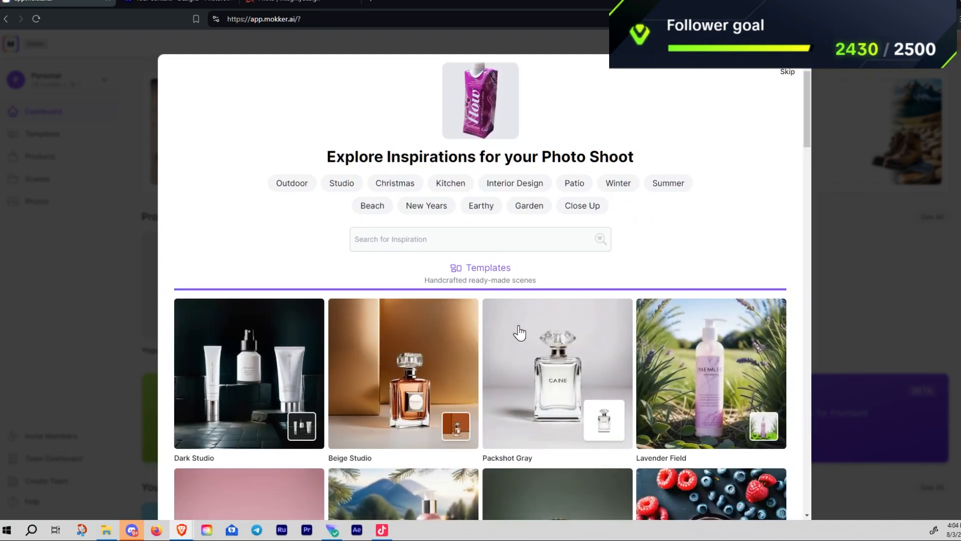
scroll(690, 283, down, 4)
scroll(690, 283, down, 6)
scroll(705, 334, up, 4)
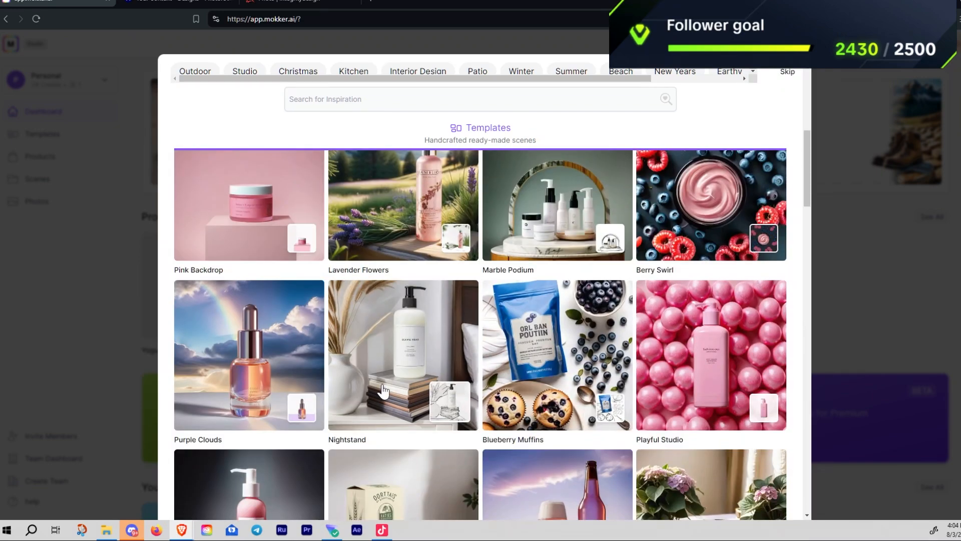
scroll(271, 321, up, 3)
scroll(546, 275, up, 3)
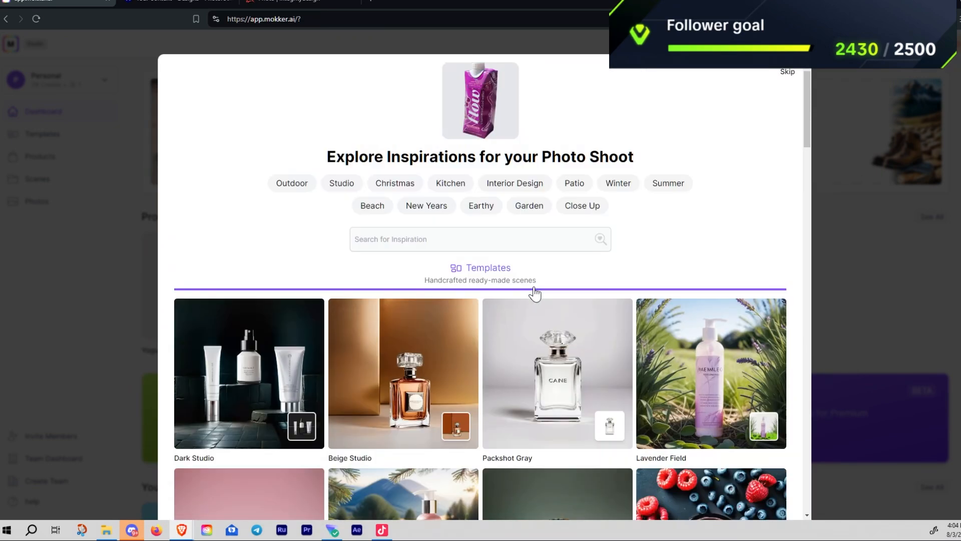
click(786, 74)
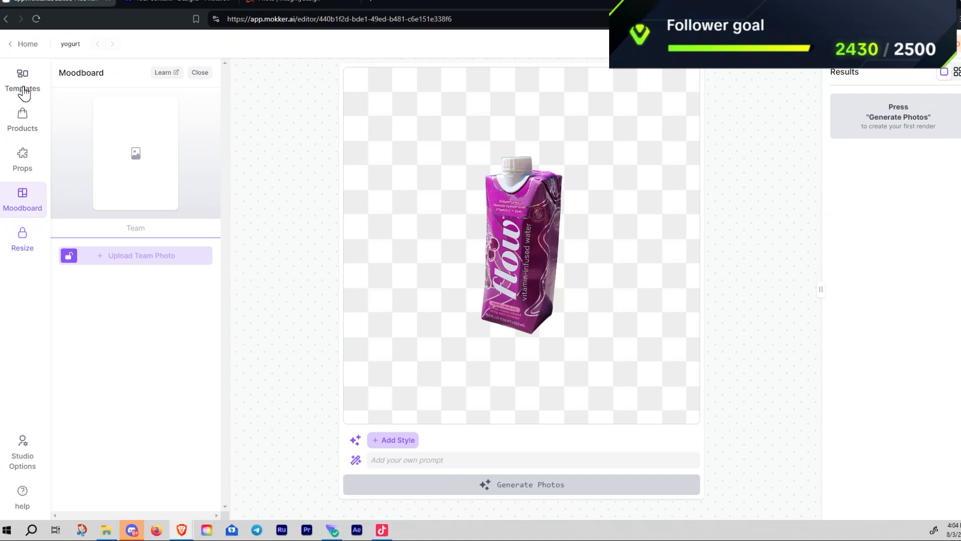
Search the templates for "pool" and replace the current design with the template showing a pink bottle on a white block
click(23, 90)
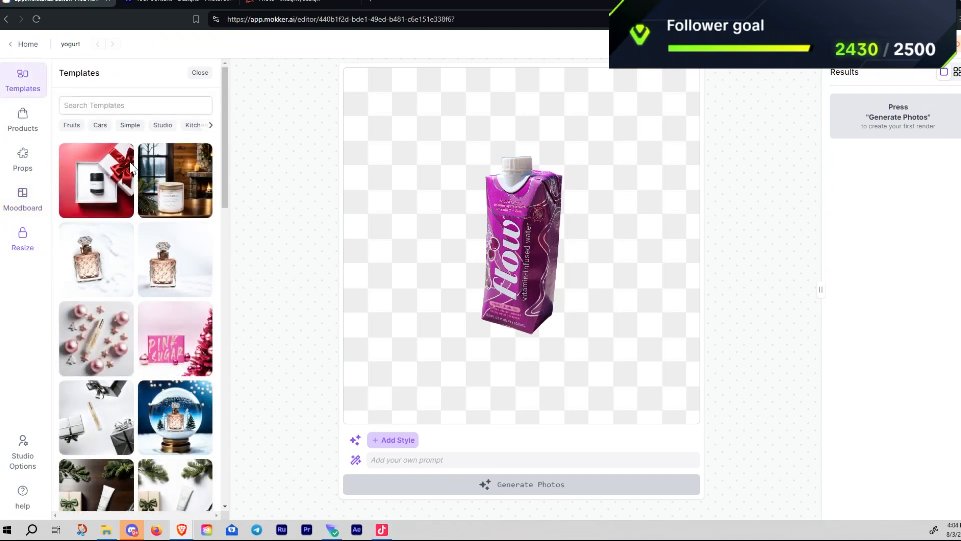
click(120, 105)
text(pool)
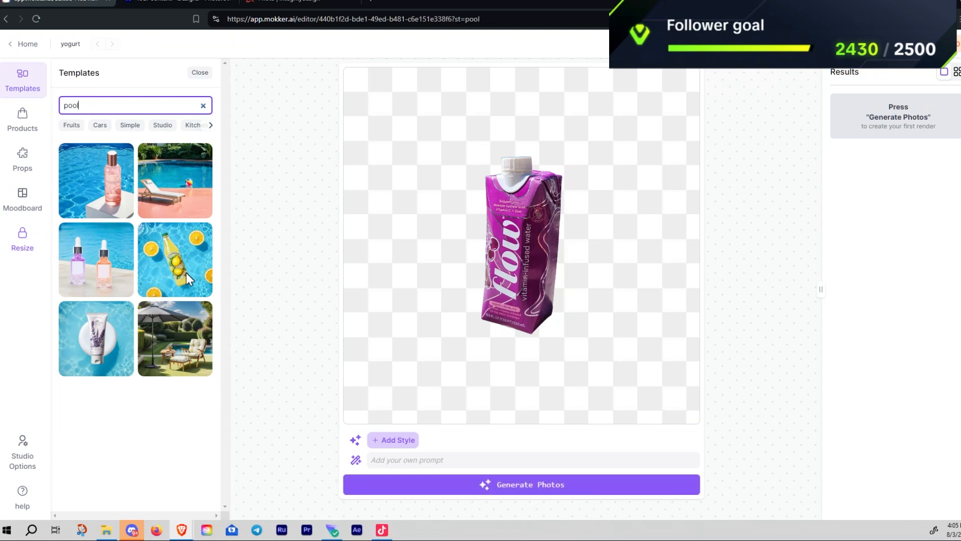
click(103, 198)
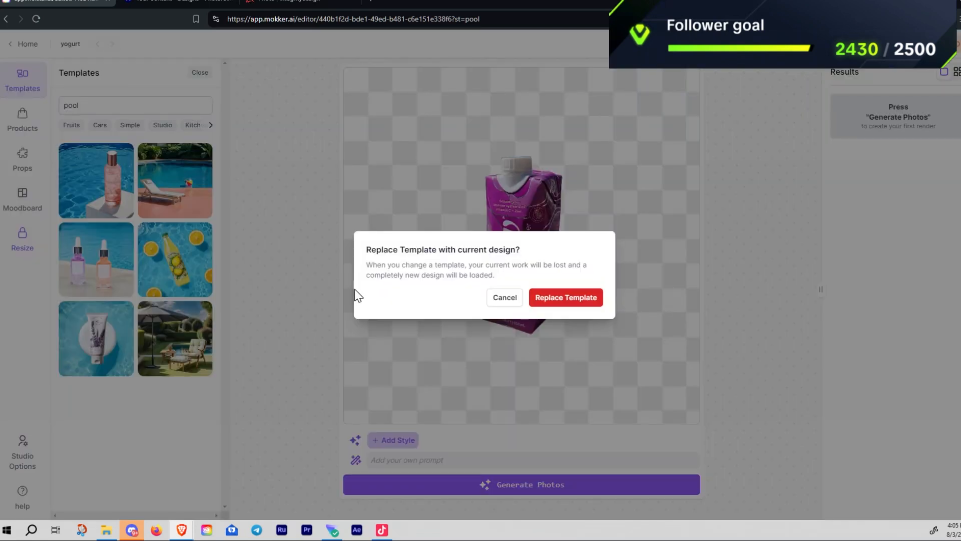
click(563, 300)
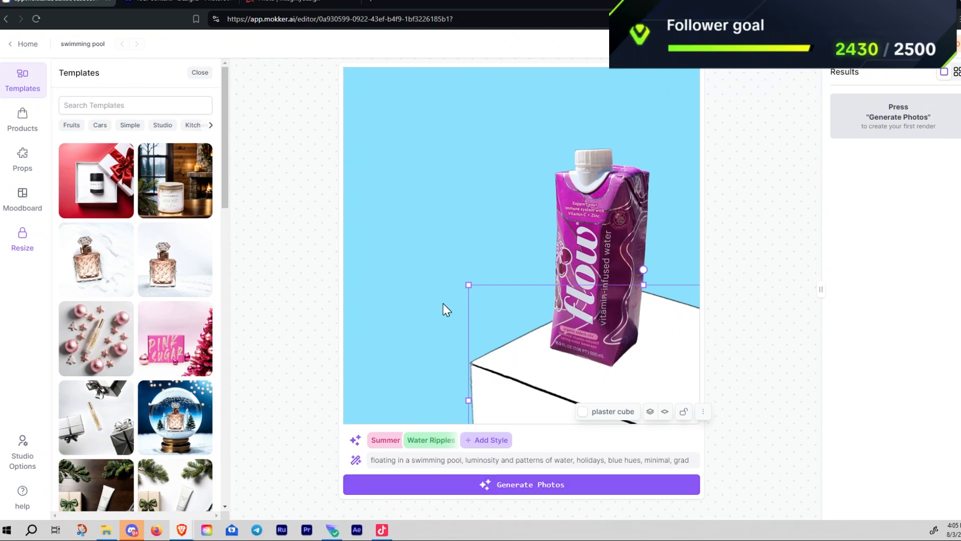
Generate a photo of the Flow carton in the swimming pool scene and glance through the templates during rendering
click(591, 490)
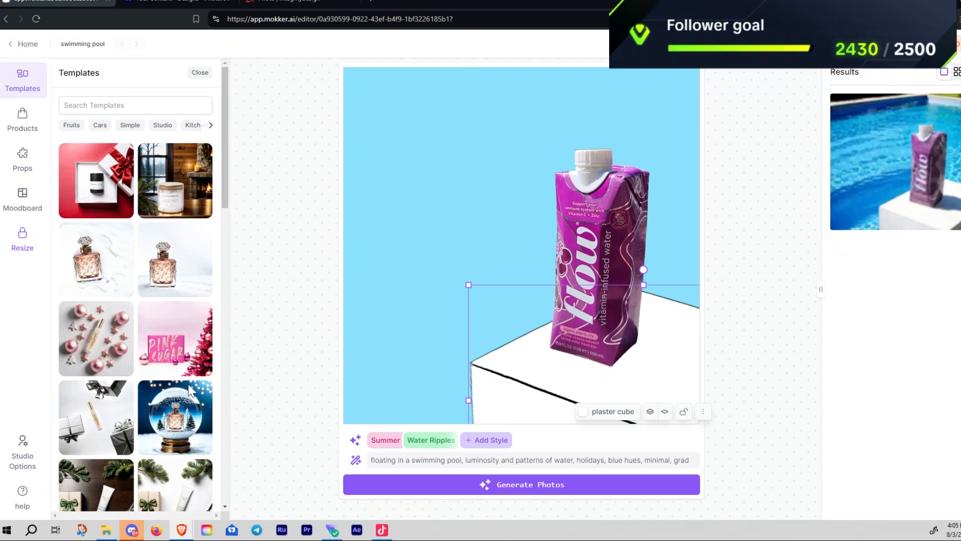
scroll(174, 383, down, 3)
scroll(174, 383, down, 3)
scroll(176, 353, up, 6)
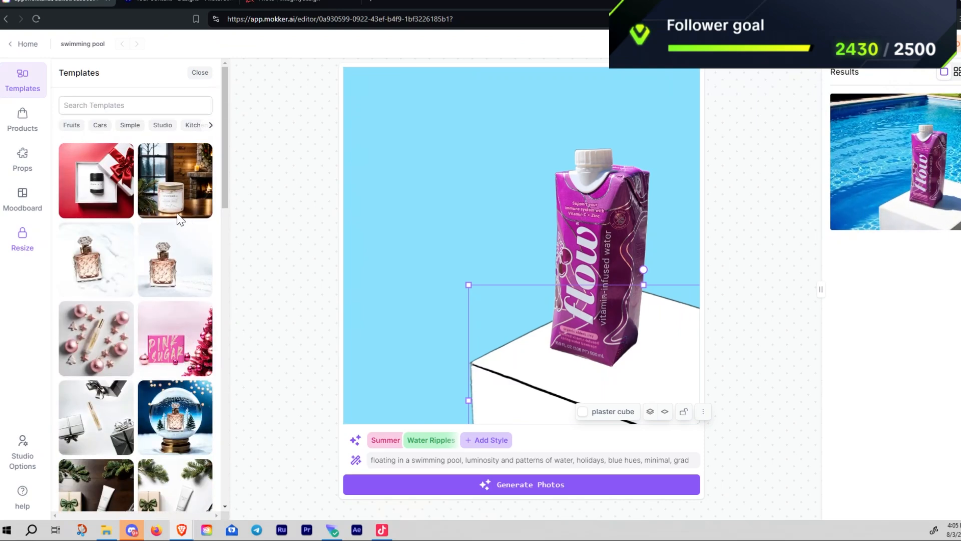
Examine the generated pool photo enlarged, compare it with the original layout thumbnail, and close the preview
click(893, 189)
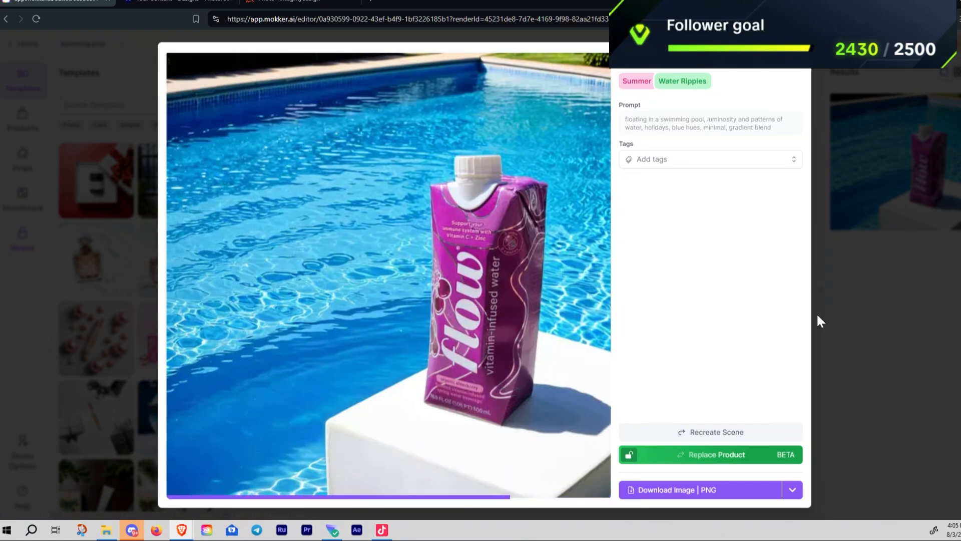
mouse_move(553, 419)
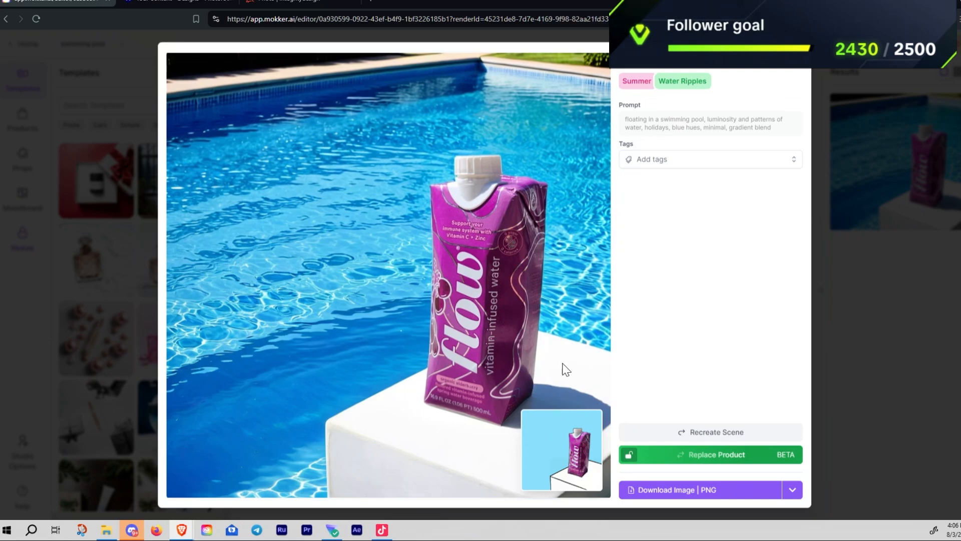
click(880, 366)
click(908, 181)
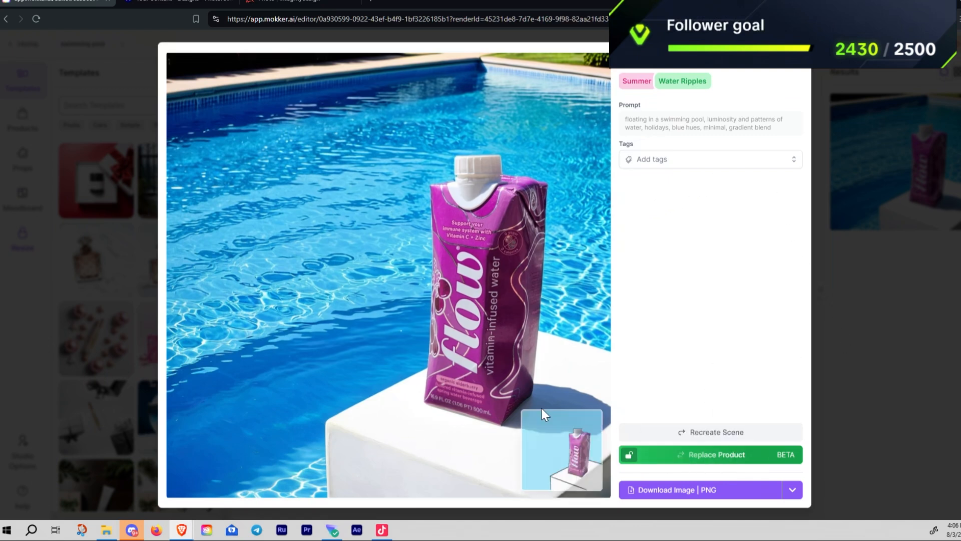
click(882, 359)
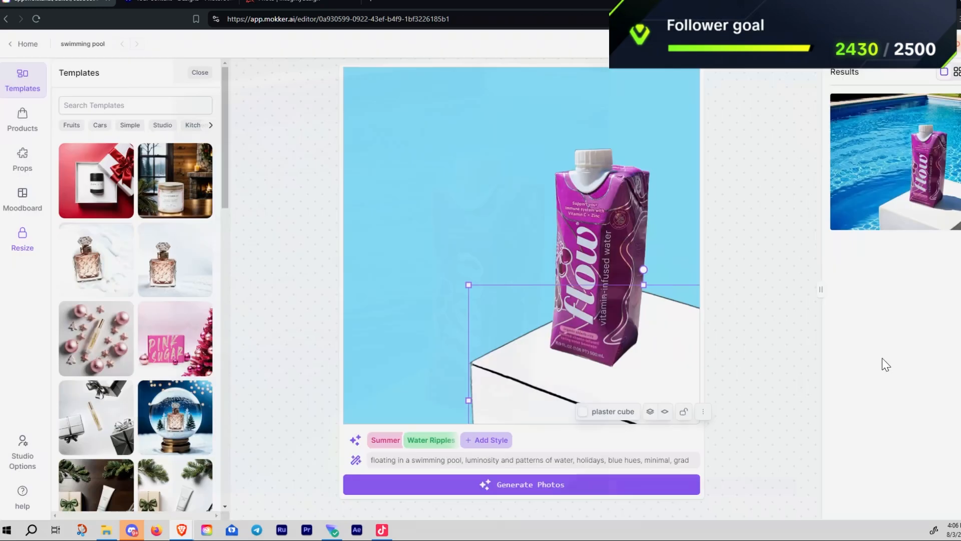
scroll(152, 291, down, 10)
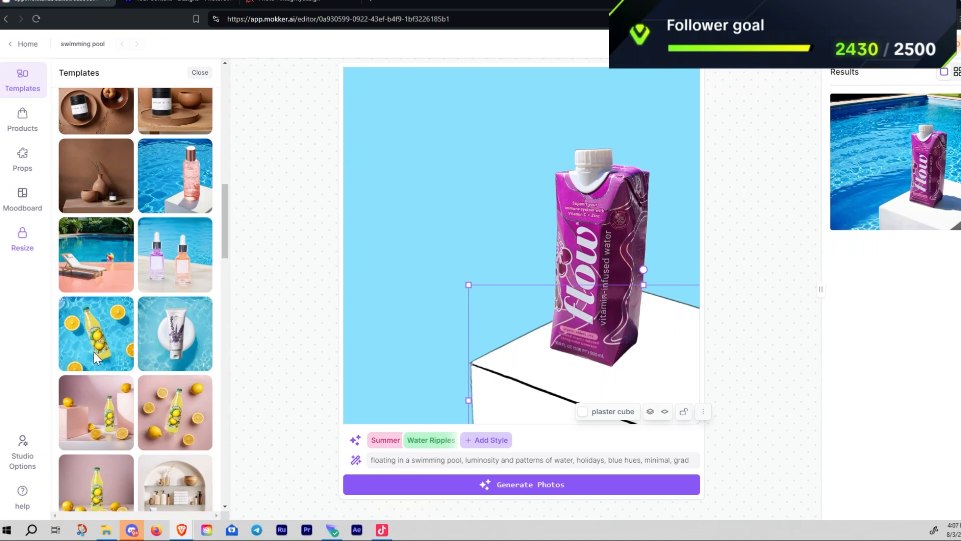
click(96, 348)
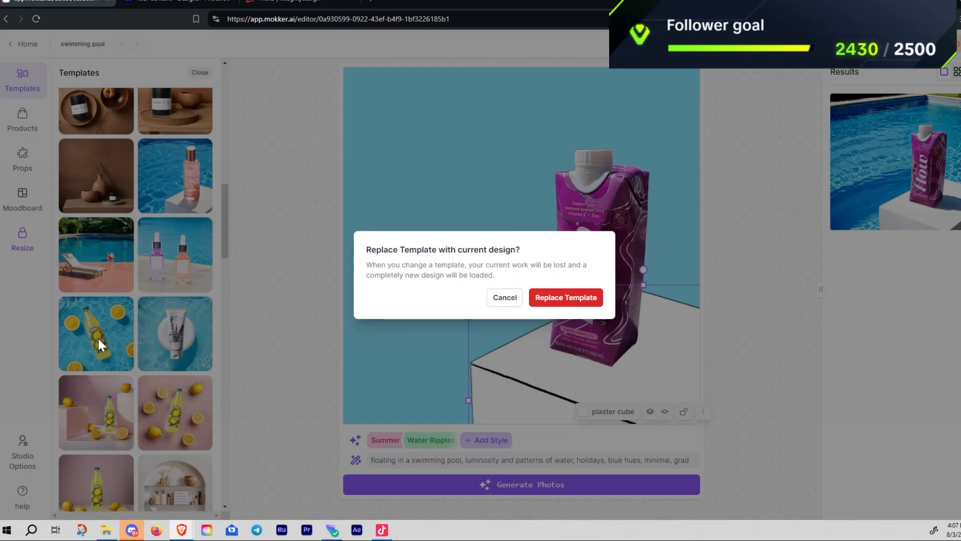
click(501, 301)
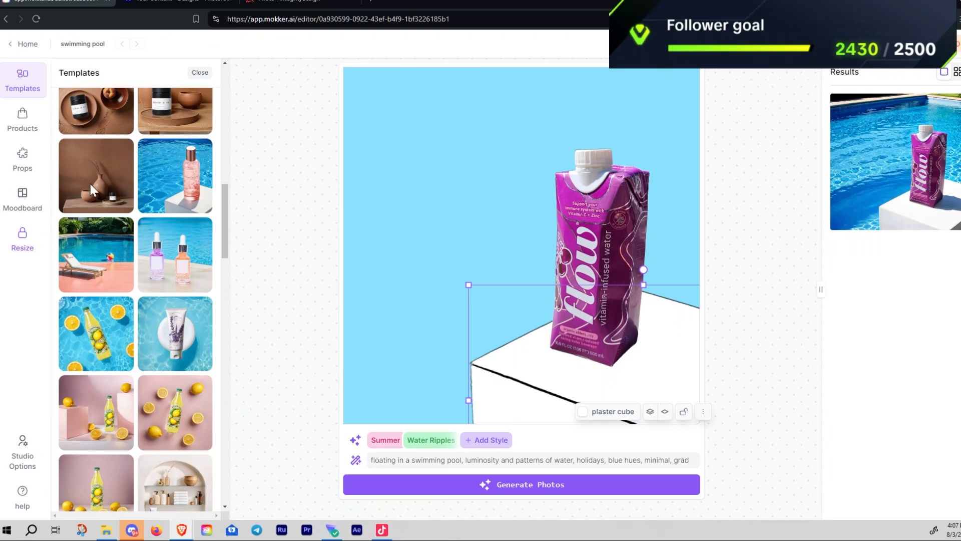
scroll(104, 180, up, 15)
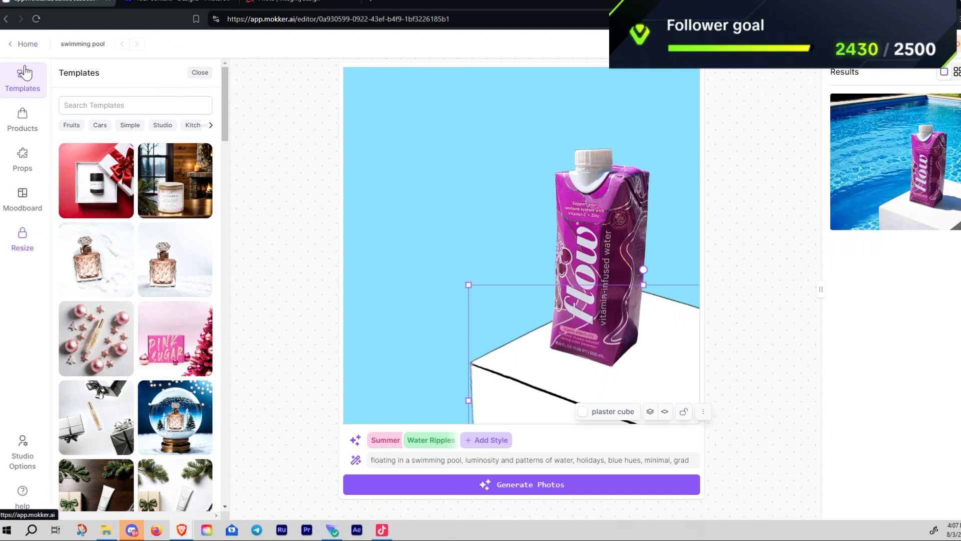
Return to the dashboard and delete the older Swimming Pool scene with the unrendered blue layout from the recent scenes
click(196, 79)
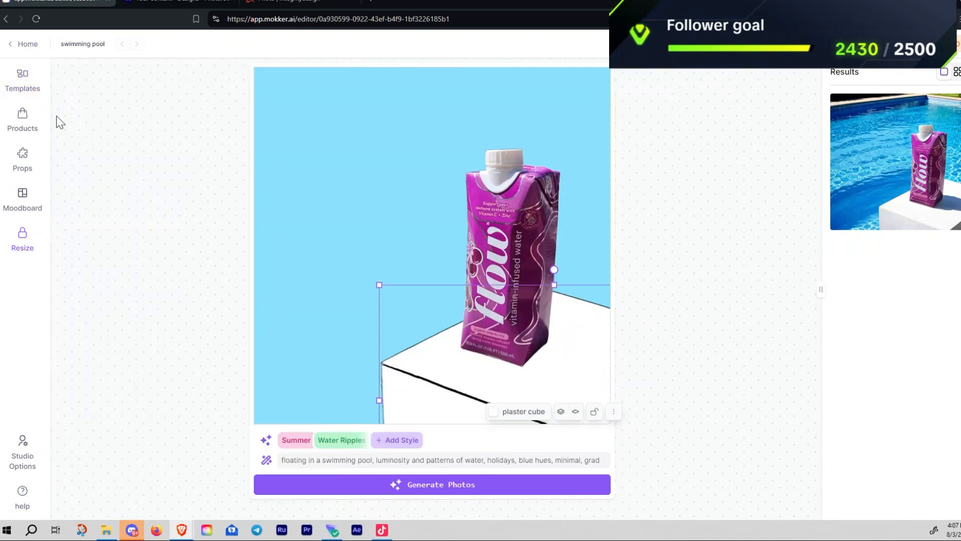
click(15, 50)
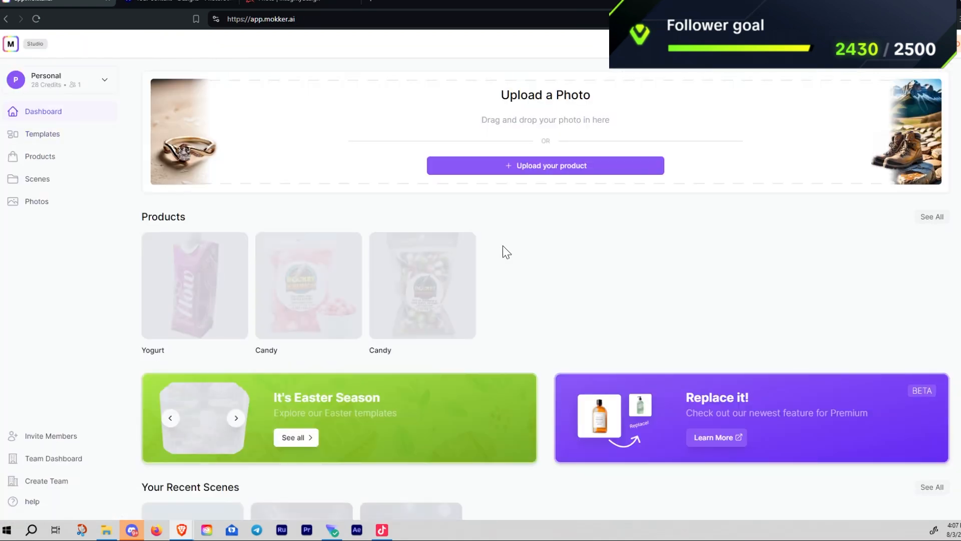
scroll(318, 294, down, 4)
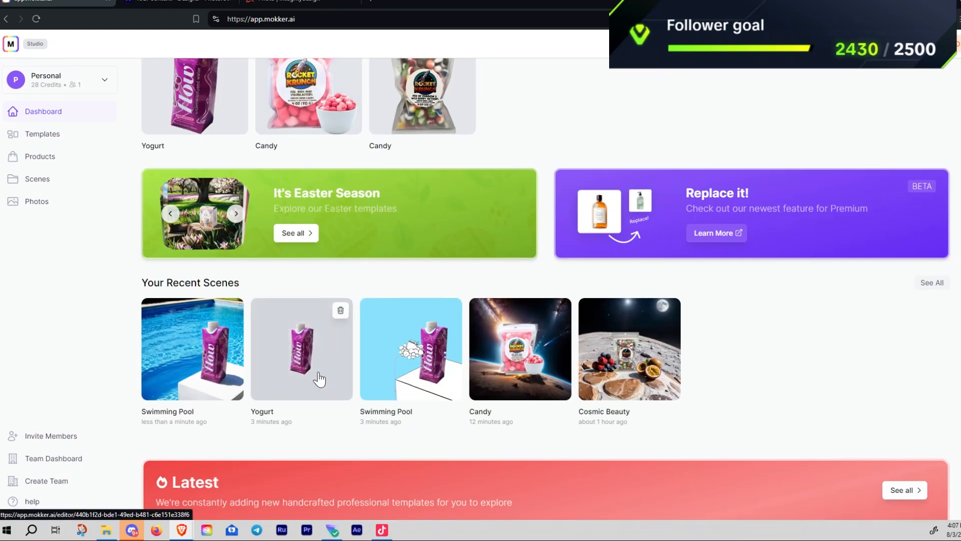
mouse_move(325, 353)
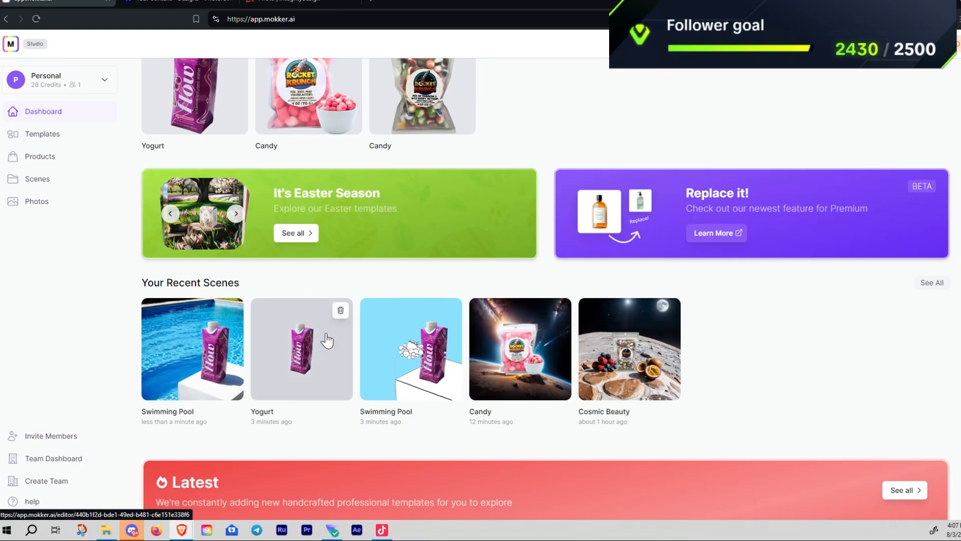
click(341, 311)
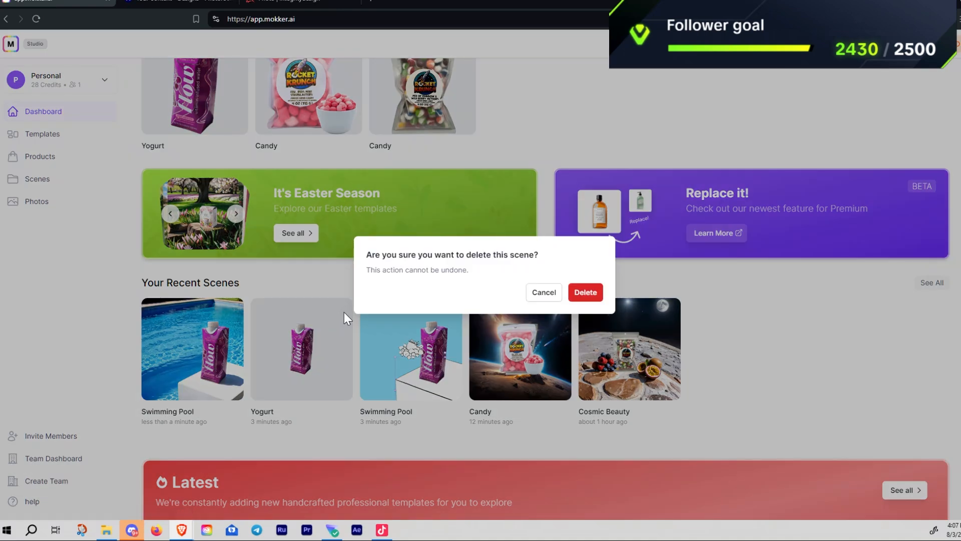
click(546, 295)
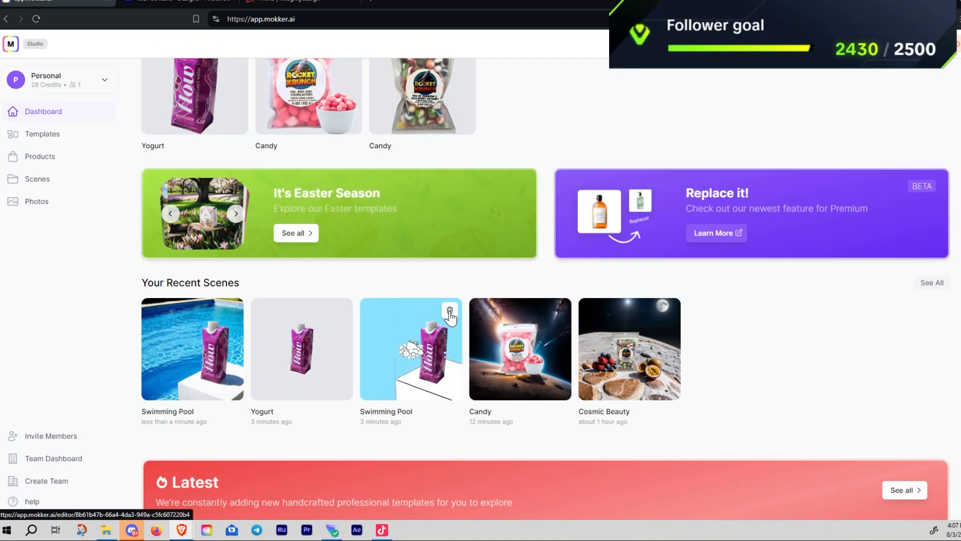
click(449, 311)
click(586, 294)
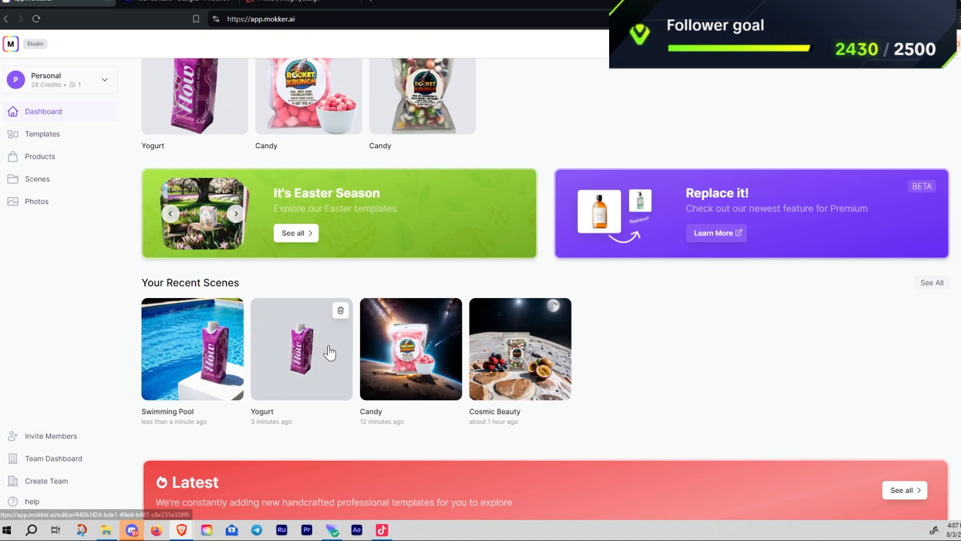
Preview the photos of the lying Flow carton in the Ai-Photo-apps folder and upload 20240803_151621 as a new product
scroll(293, 400, down, 10)
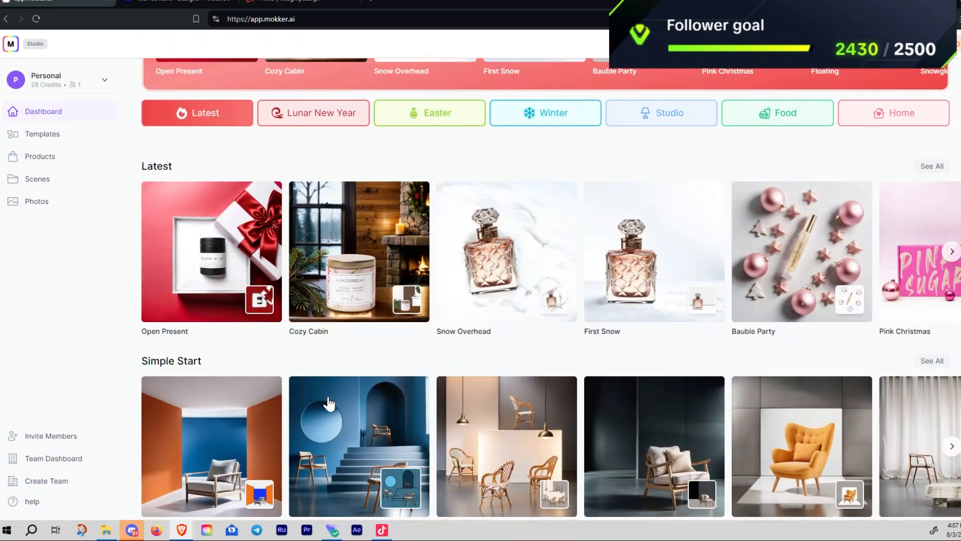
scroll(360, 415, down, 4)
scroll(364, 405, up, 14)
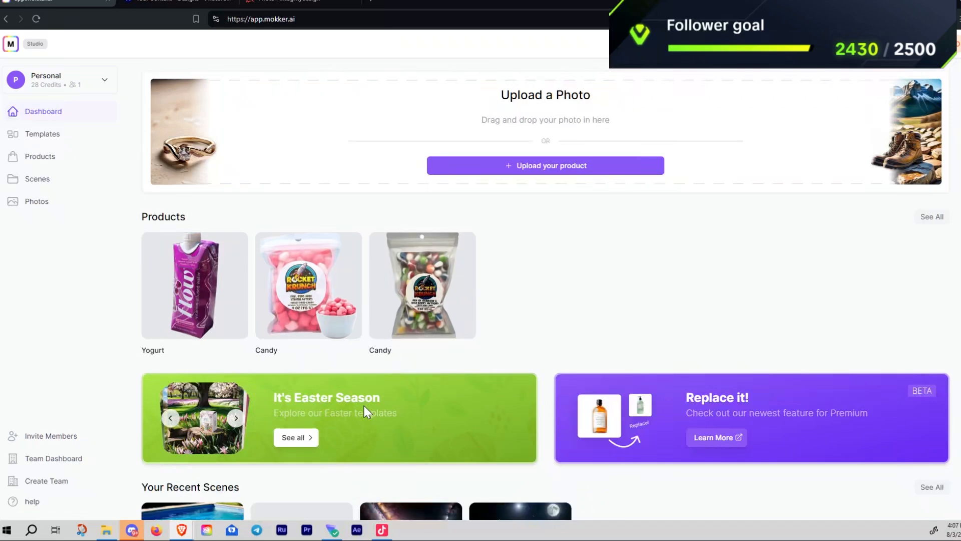
click(544, 171)
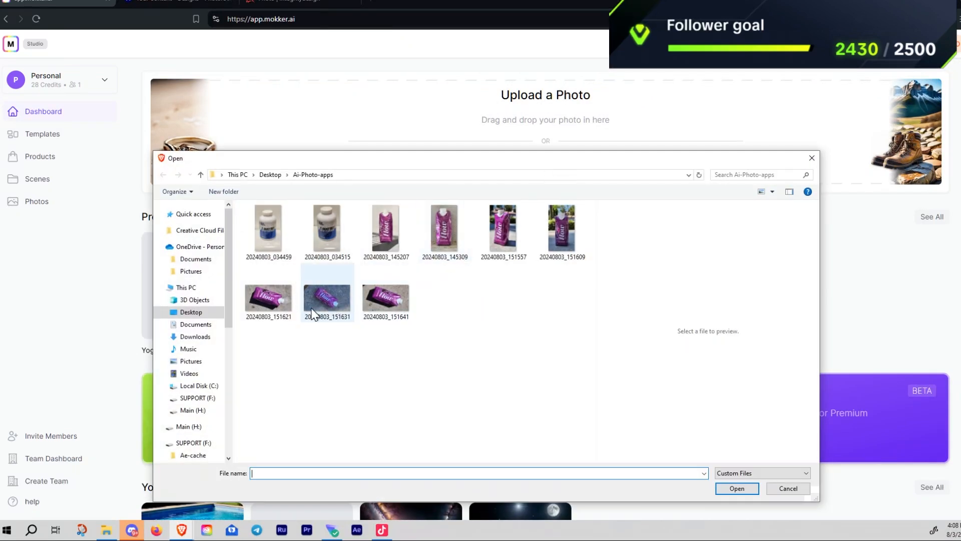
click(266, 310)
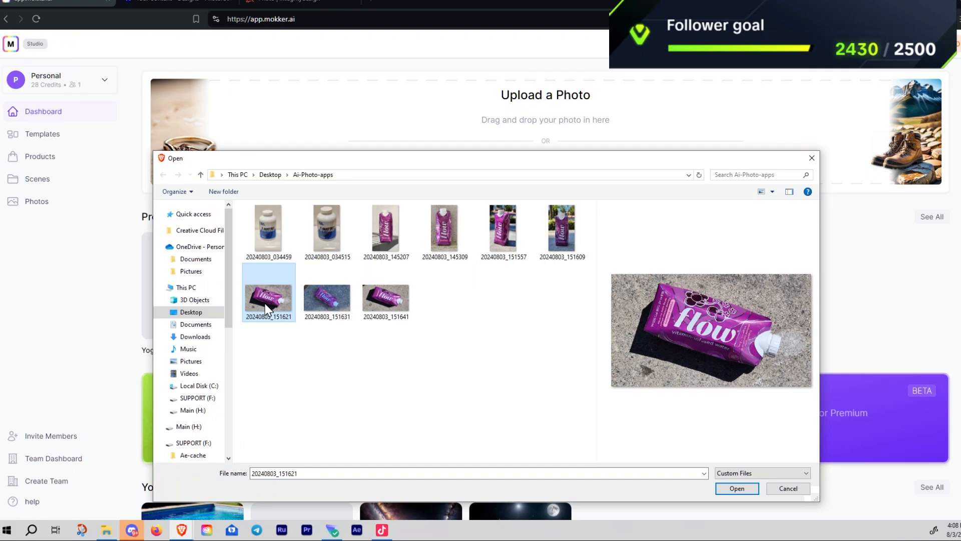
click(330, 302)
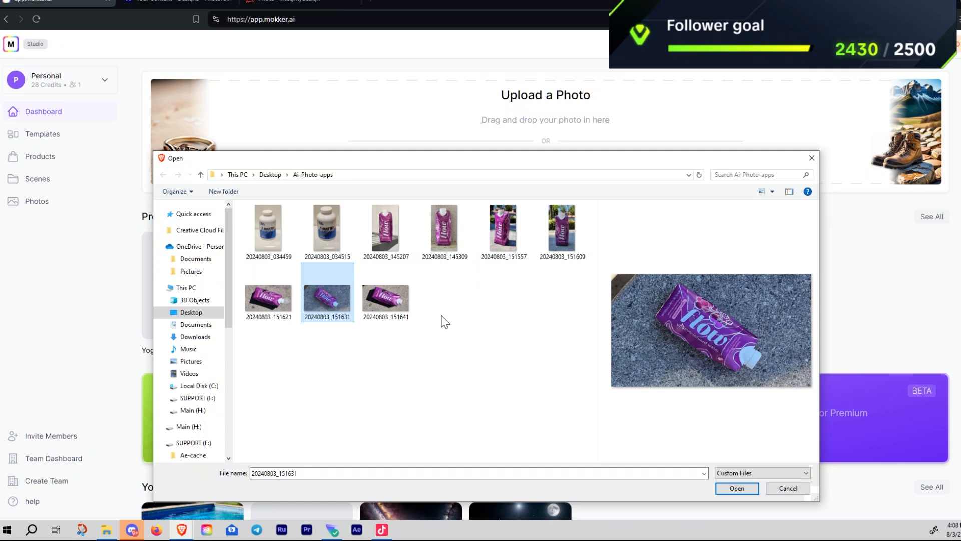
click(387, 306)
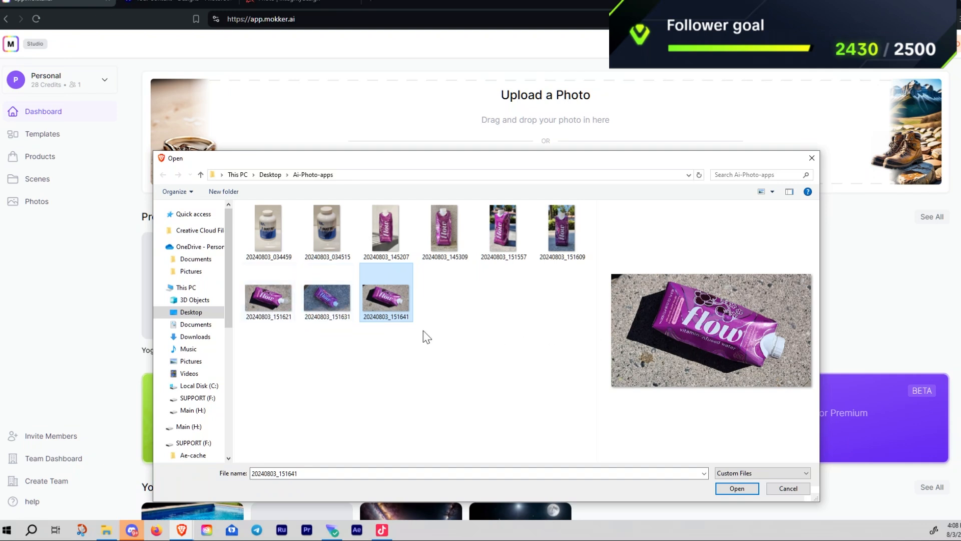
click(270, 309)
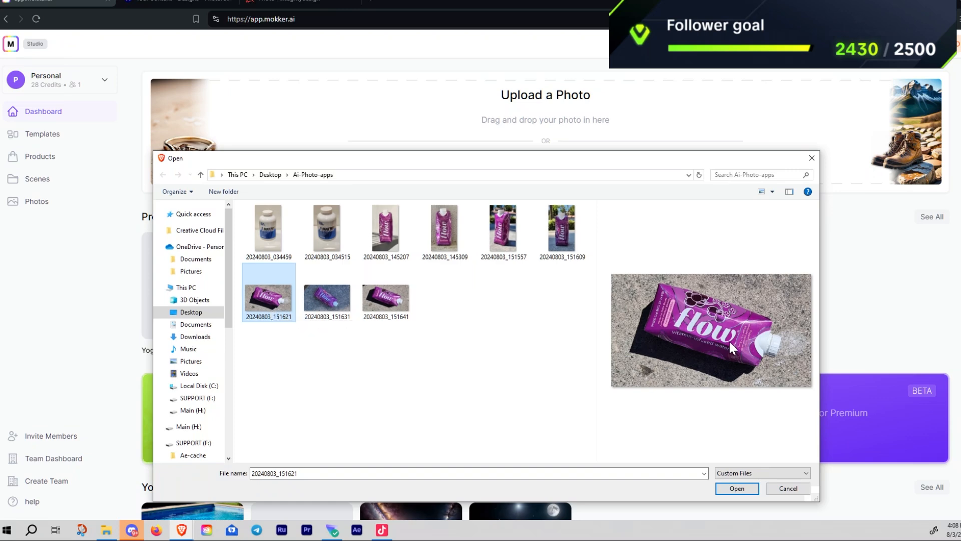
click(736, 488)
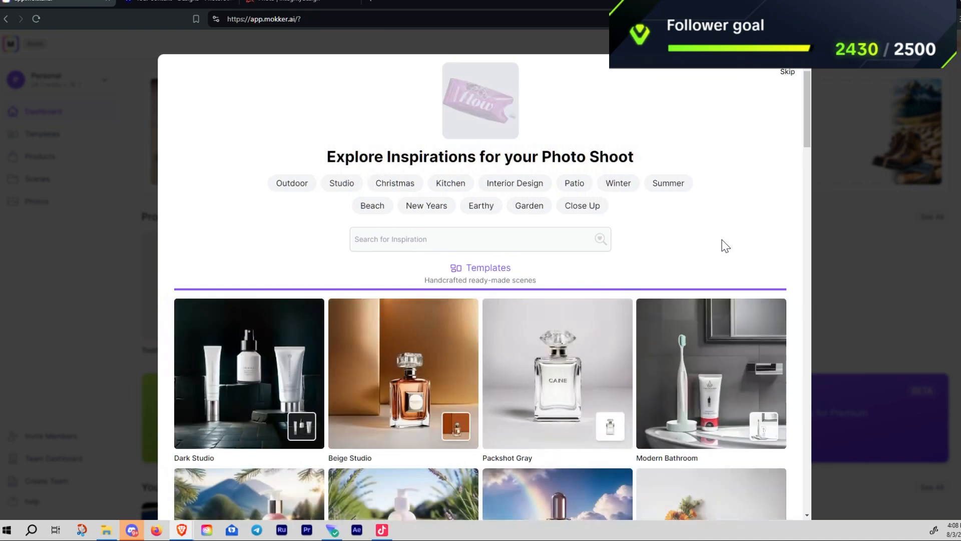
Browse the template inspirations for the new carton photo and skip them to start from an empty scene
scroll(725, 246, down, 3)
scroll(721, 321, down, 3)
scroll(727, 330, down, 15)
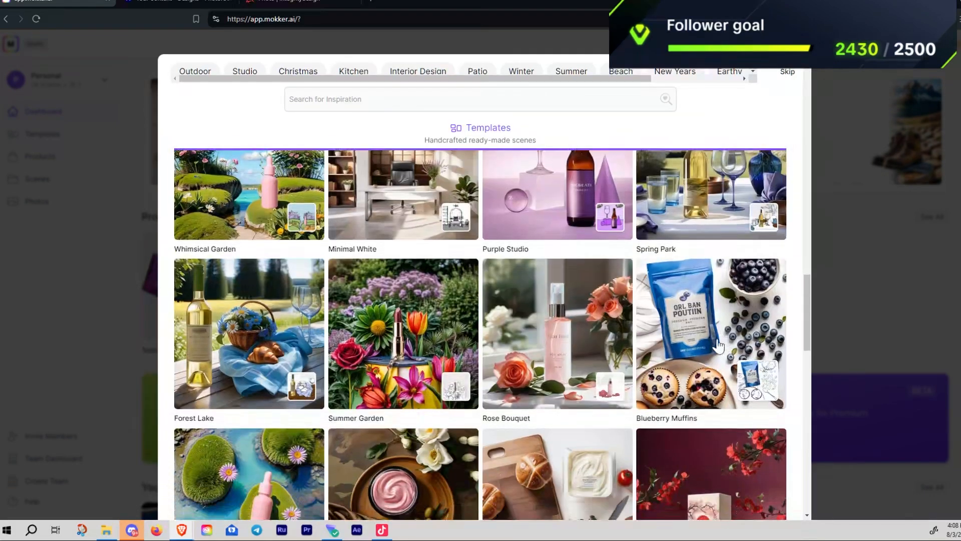
scroll(720, 346, down, 20)
scroll(717, 339, down, 10)
scroll(716, 226, up, 7)
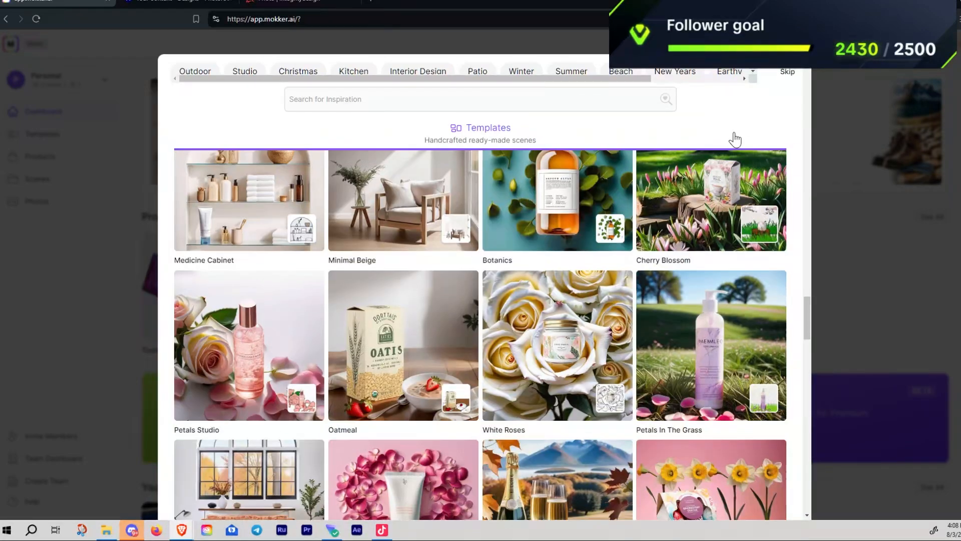
click(788, 73)
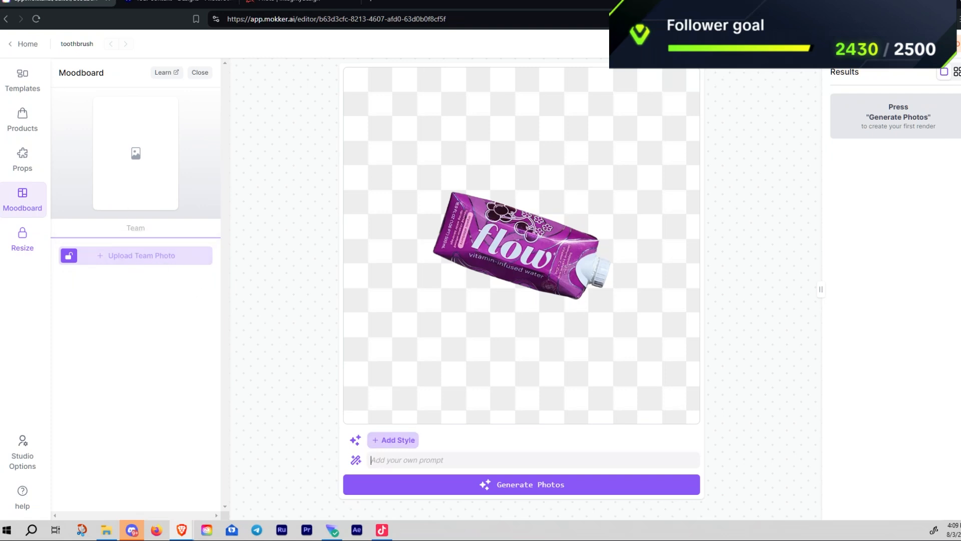
Look through the location styles for the scene and add Water Ripples
click(402, 442)
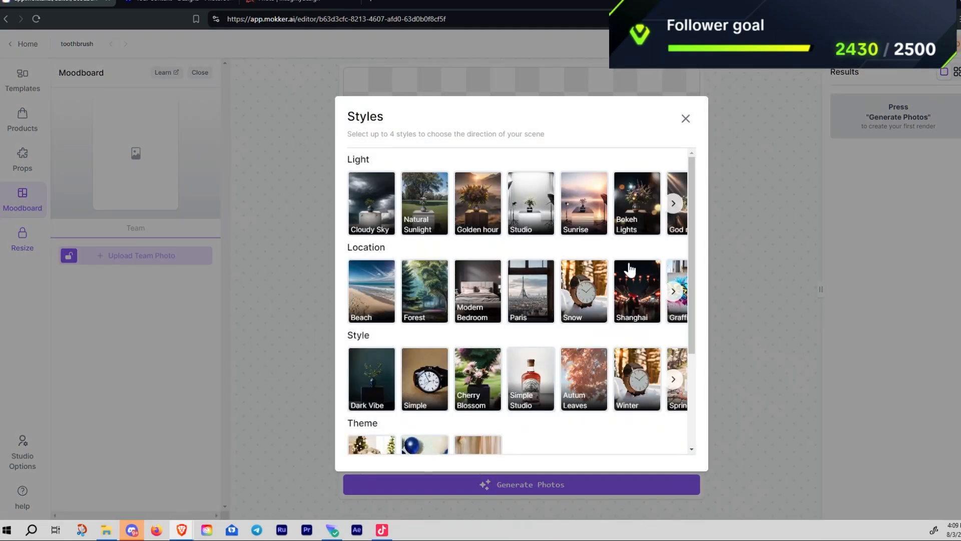
click(674, 291)
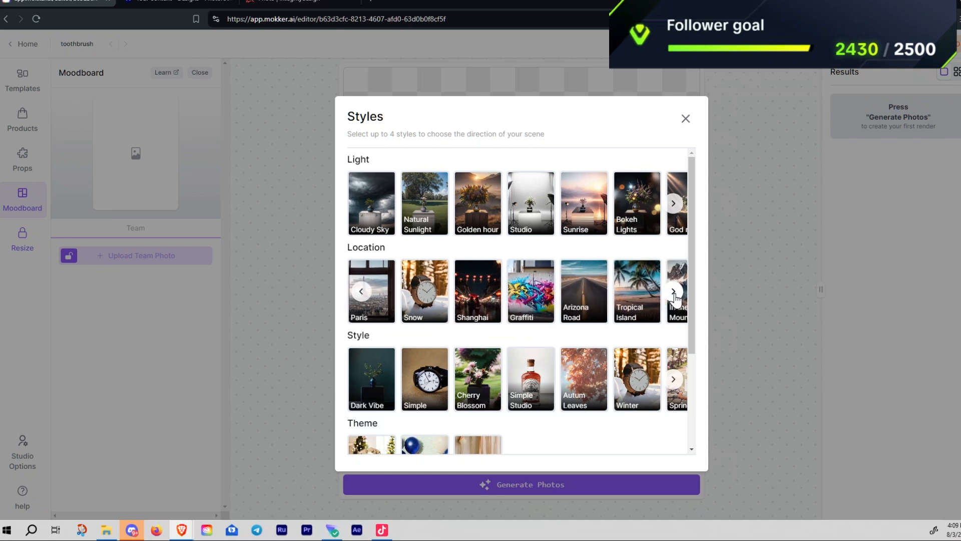
click(674, 292)
click(673, 292)
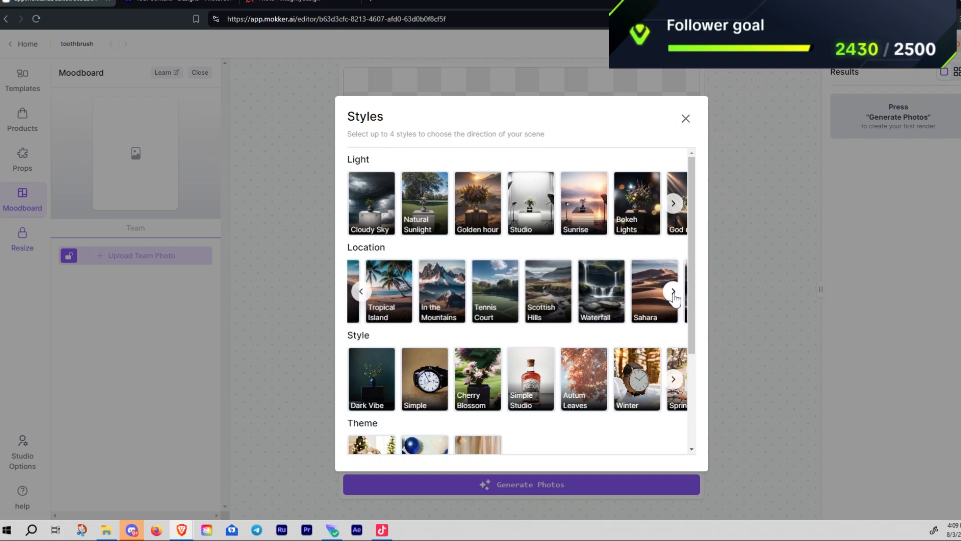
click(674, 293)
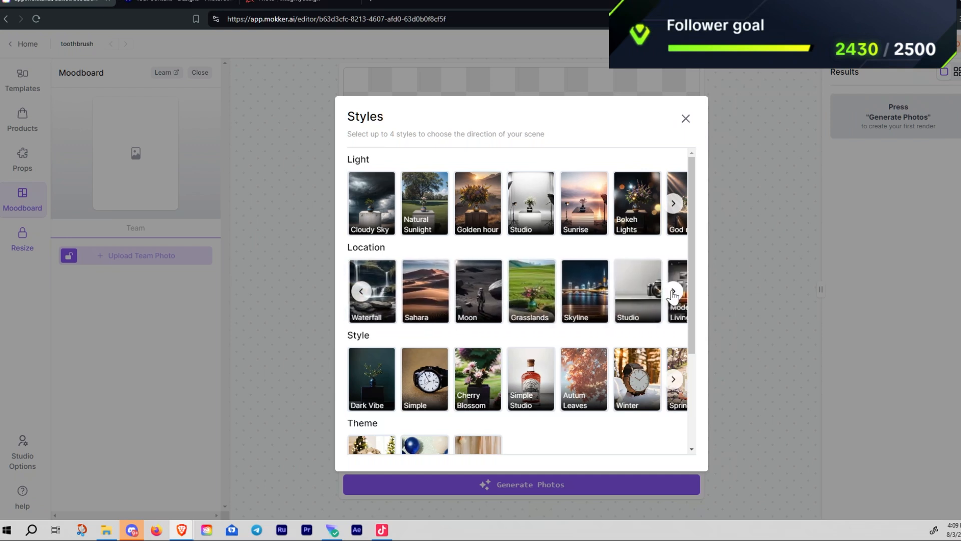
click(674, 294)
click(674, 295)
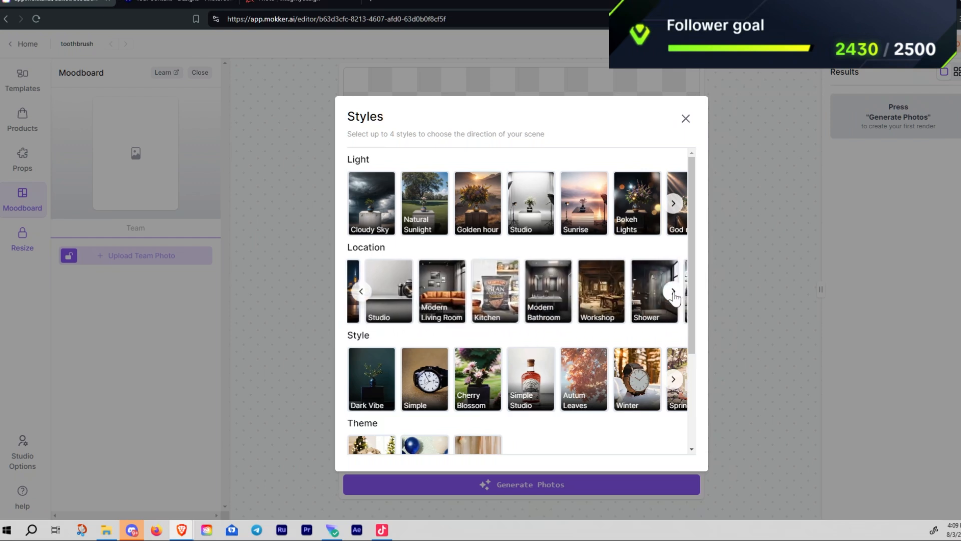
click(674, 295)
click(674, 297)
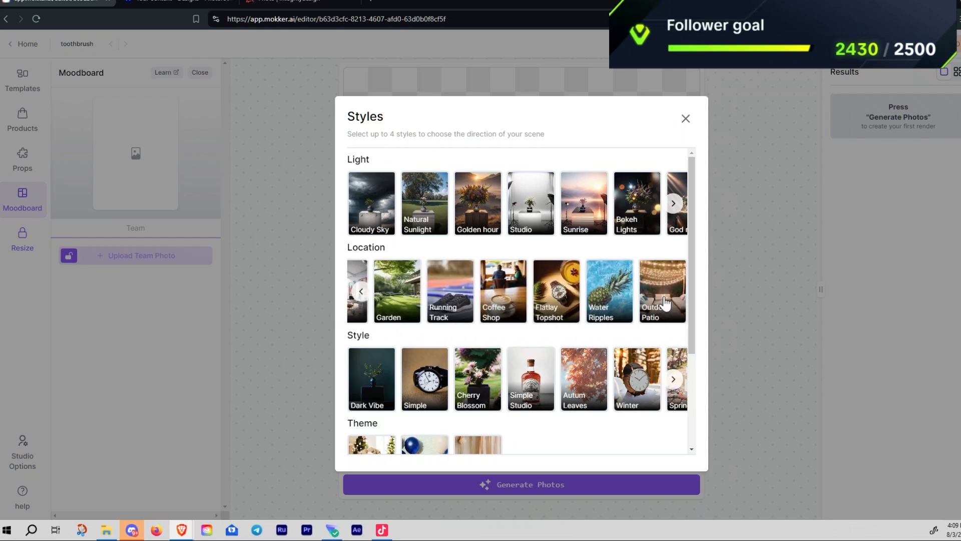
click(616, 296)
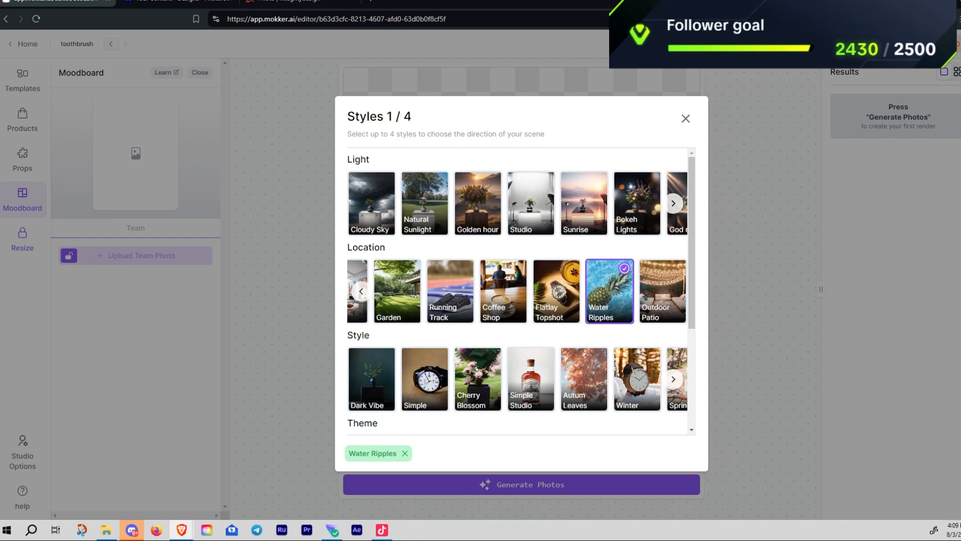
Add the Natural Sunlight light and the Summer style to the scene, check the remaining categories and close the style selection
click(424, 216)
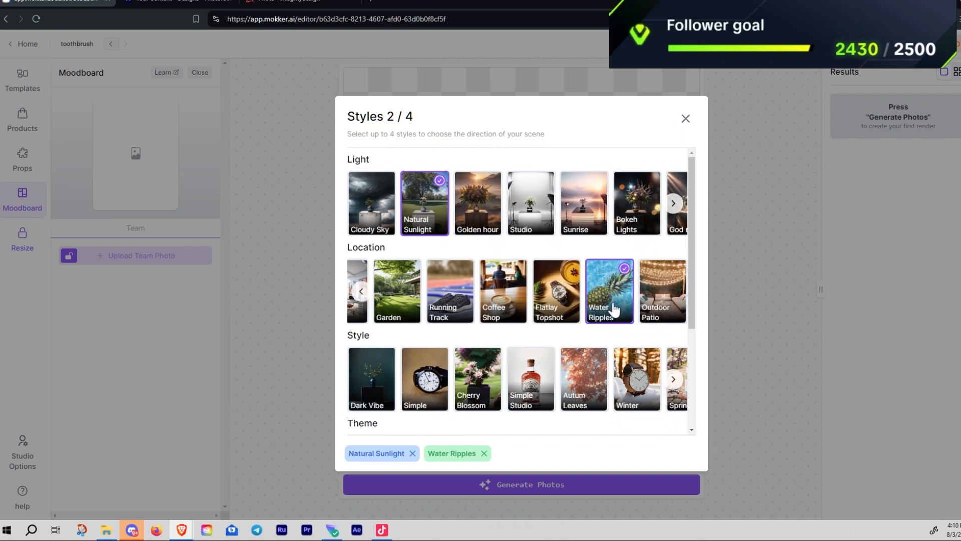
click(674, 380)
click(676, 383)
click(674, 381)
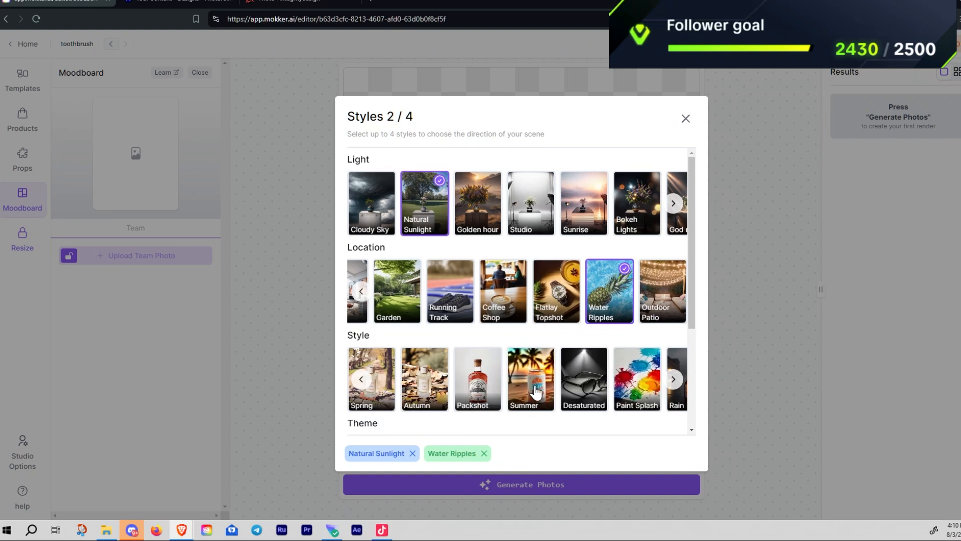
click(535, 392)
click(674, 384)
scroll(632, 375, down, 3)
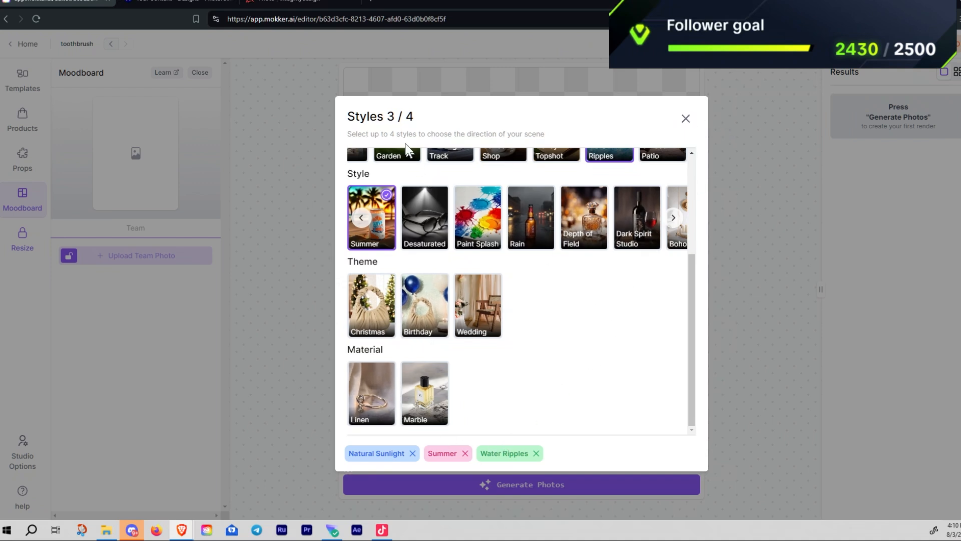
click(686, 120)
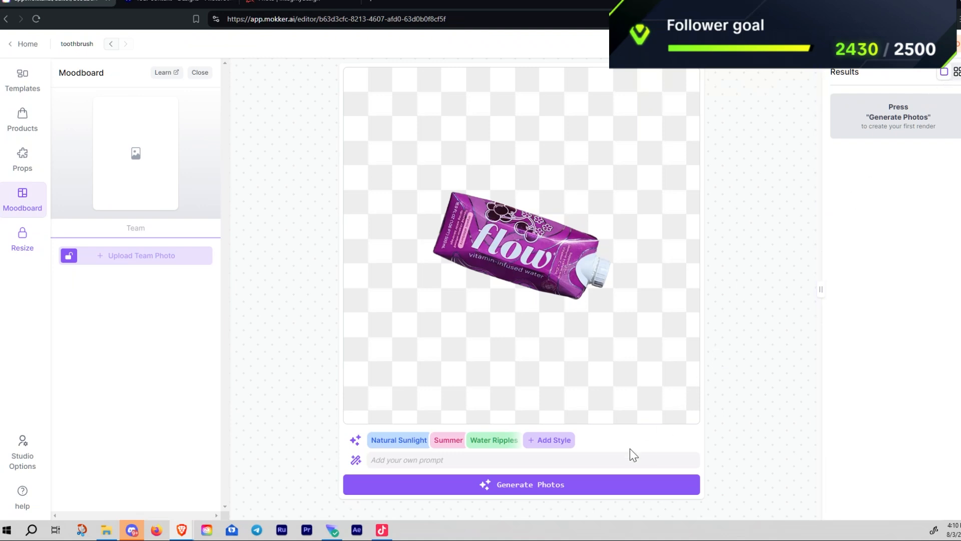
Generate a photo of the lying Flow carton with the chosen styles and open the result enlarged
click(562, 490)
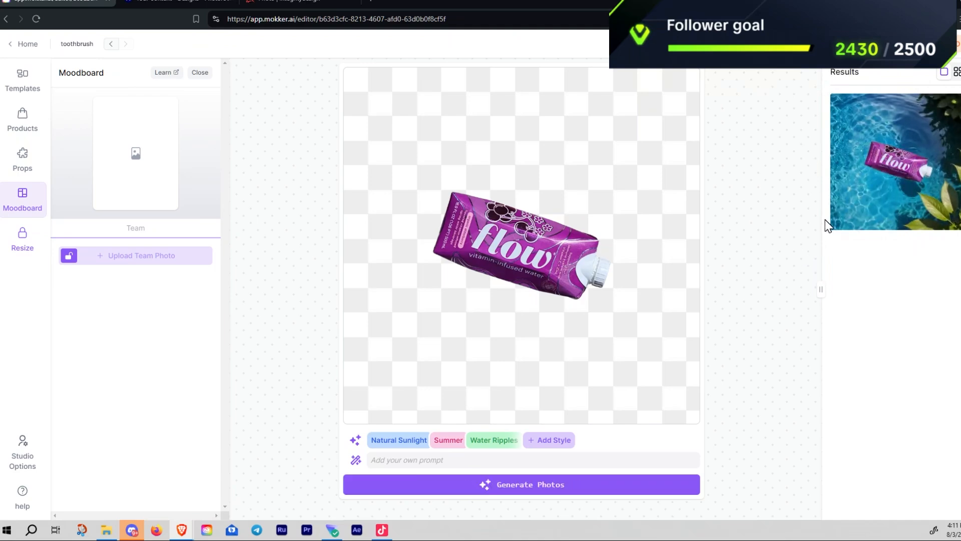
mouse_move(882, 209)
click(896, 203)
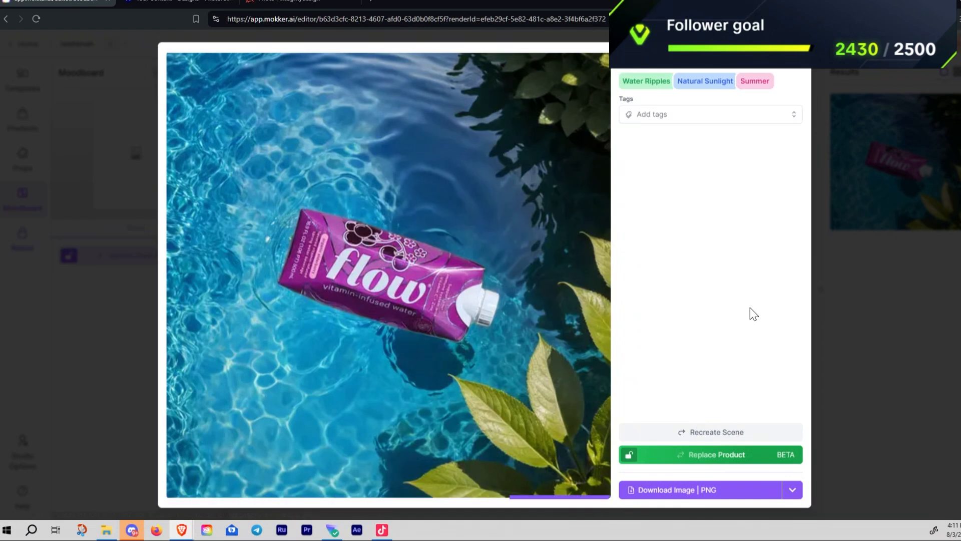
Close the enlarged result, open the props library and remove the Summer style from the scene
mouse_move(512, 440)
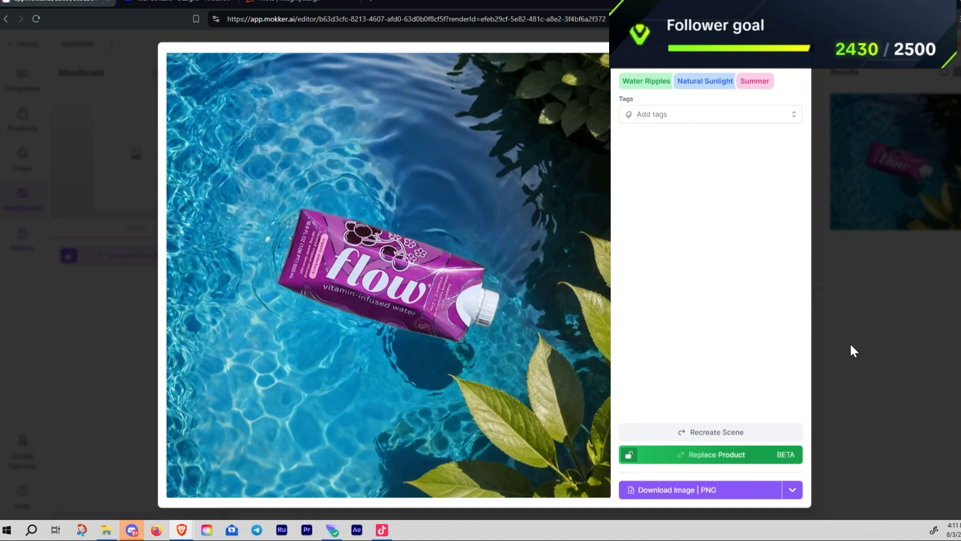
click(869, 341)
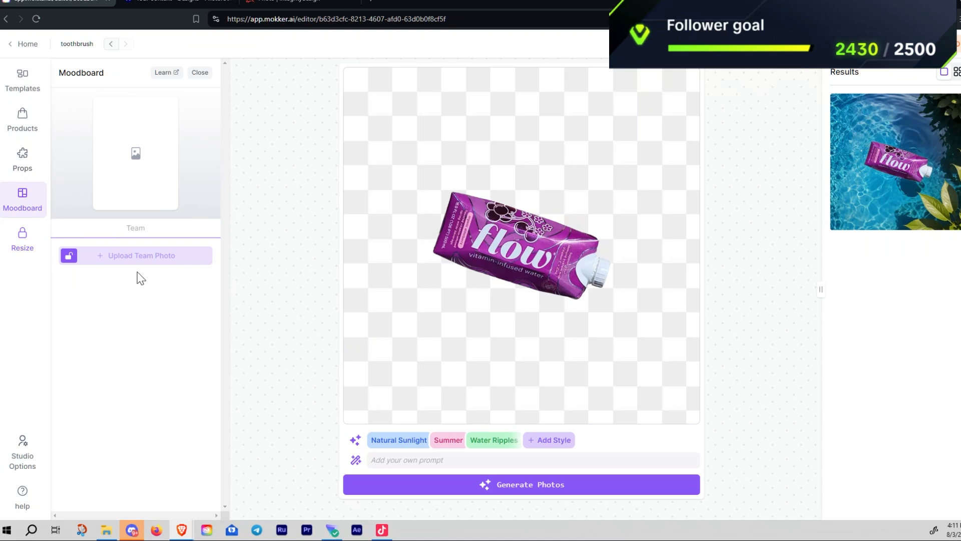
click(22, 164)
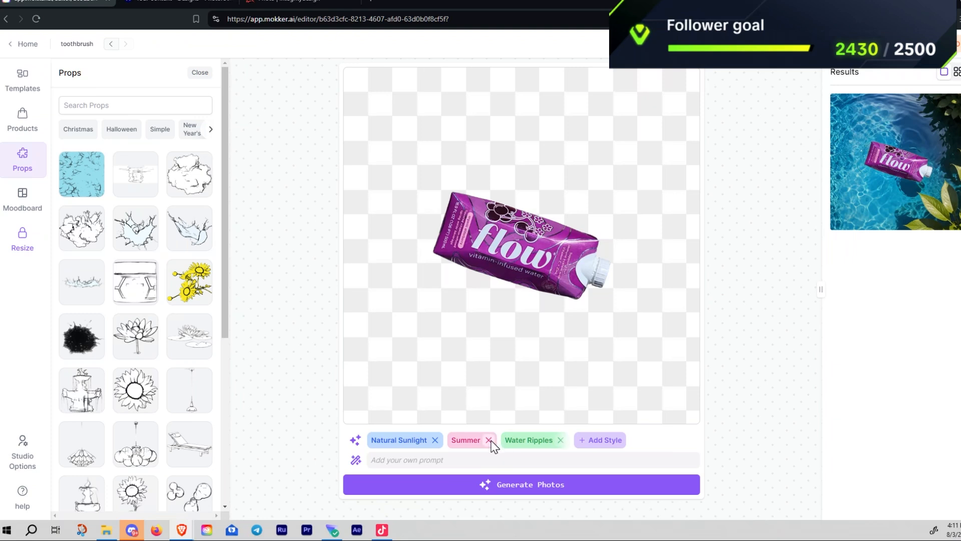
click(488, 440)
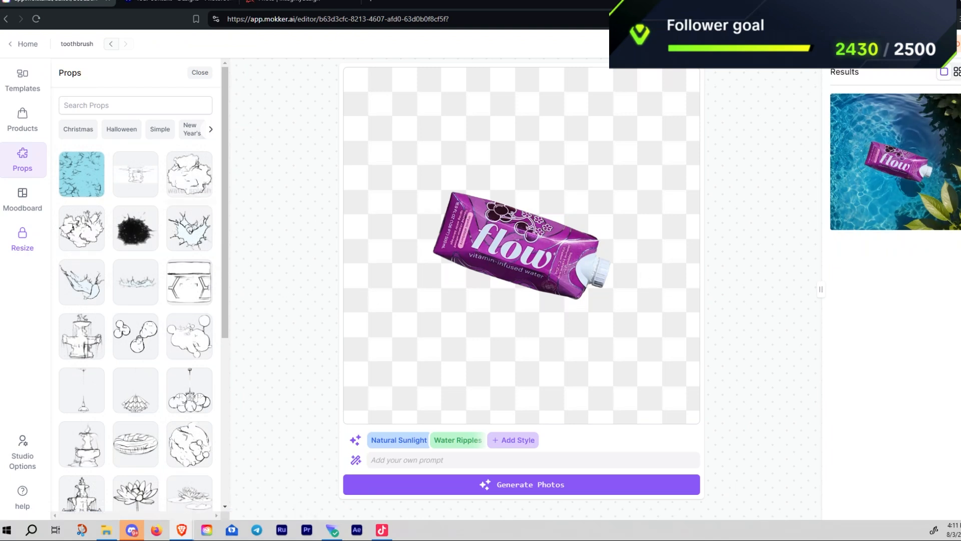
Search the props for "fruit" and place a berries sketch in the empty scene, below and to the left of the carton
click(120, 105)
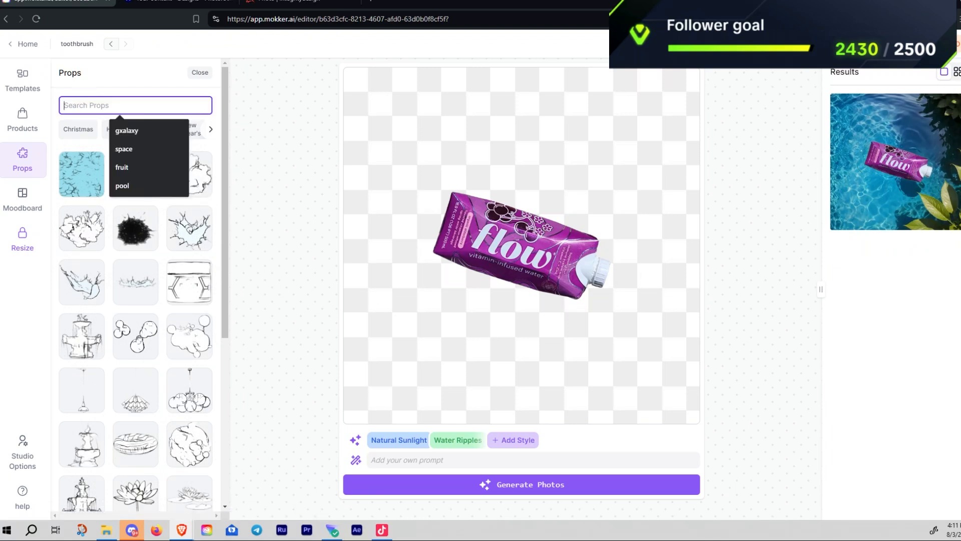
text(fruit)
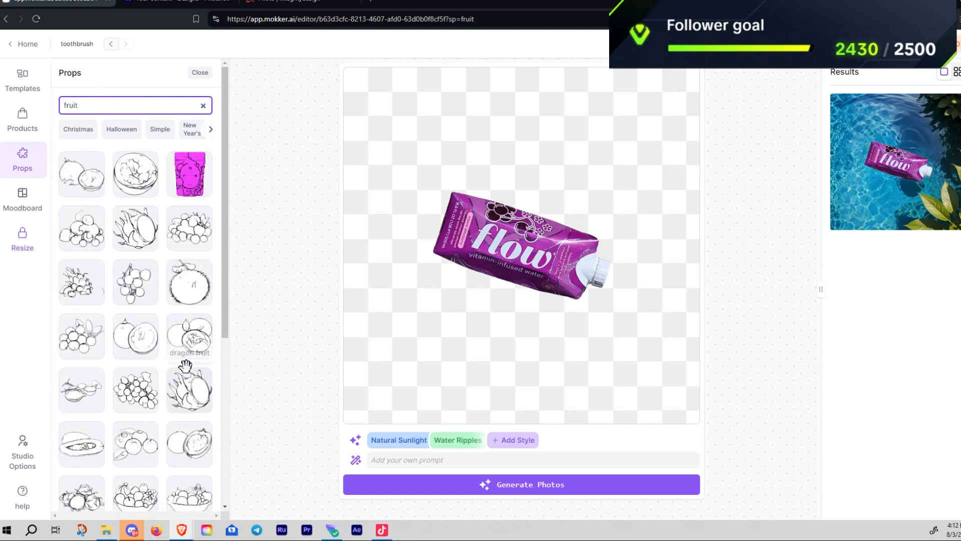
scroll(145, 400, down, 2)
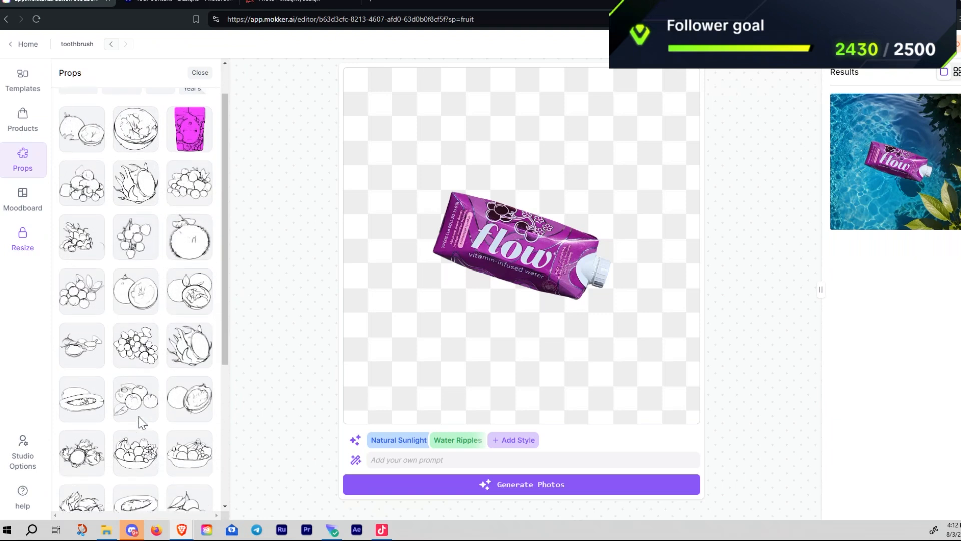
scroll(149, 421, down, 2)
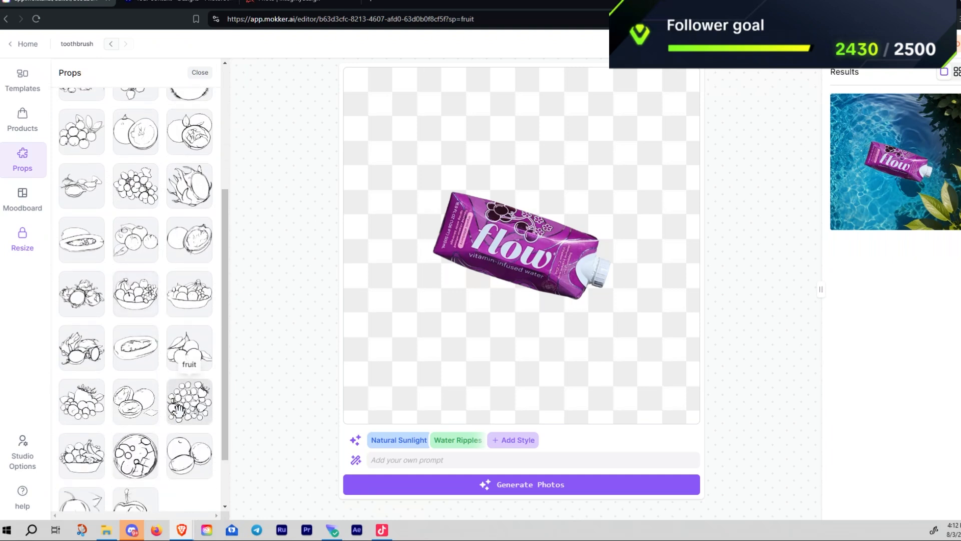
scroll(150, 446, down, 2)
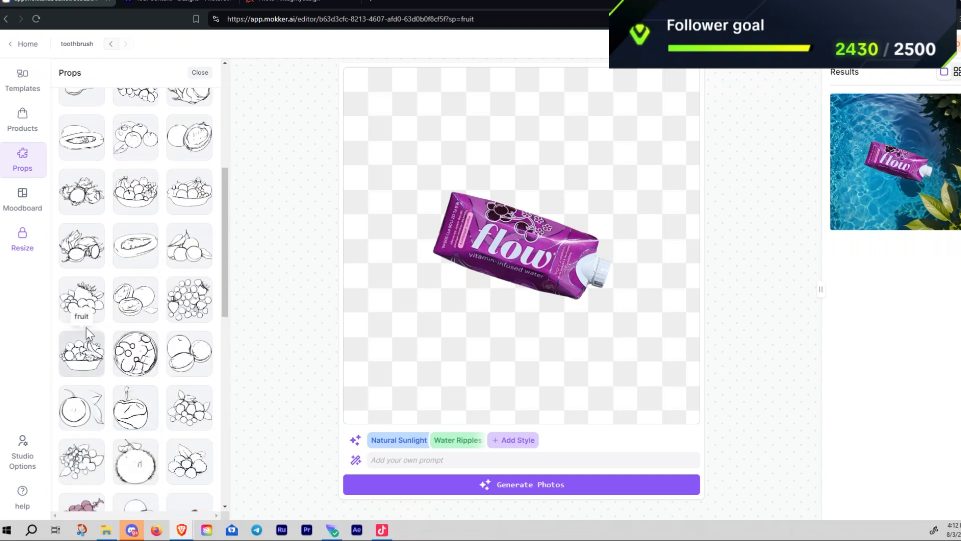
scroll(162, 333, down, 1)
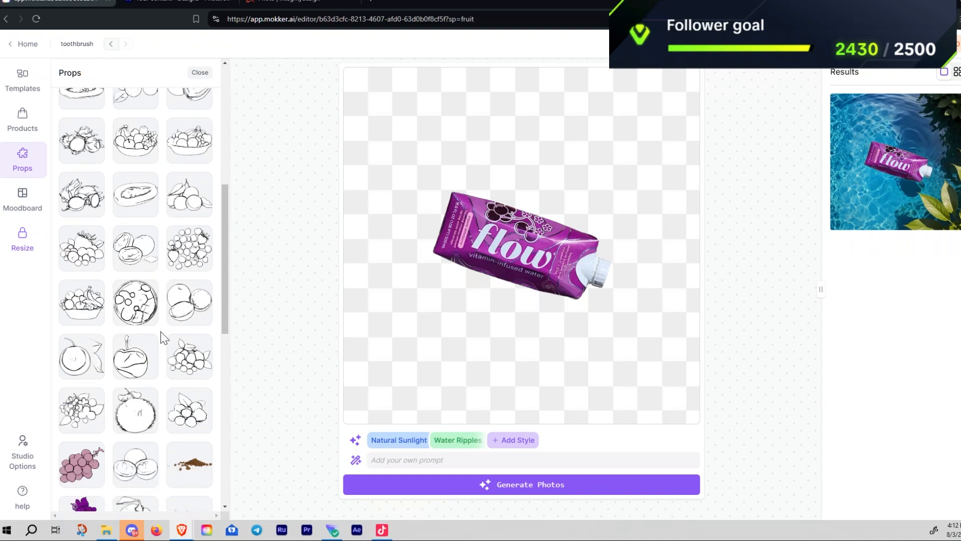
scroll(125, 360, down, 2)
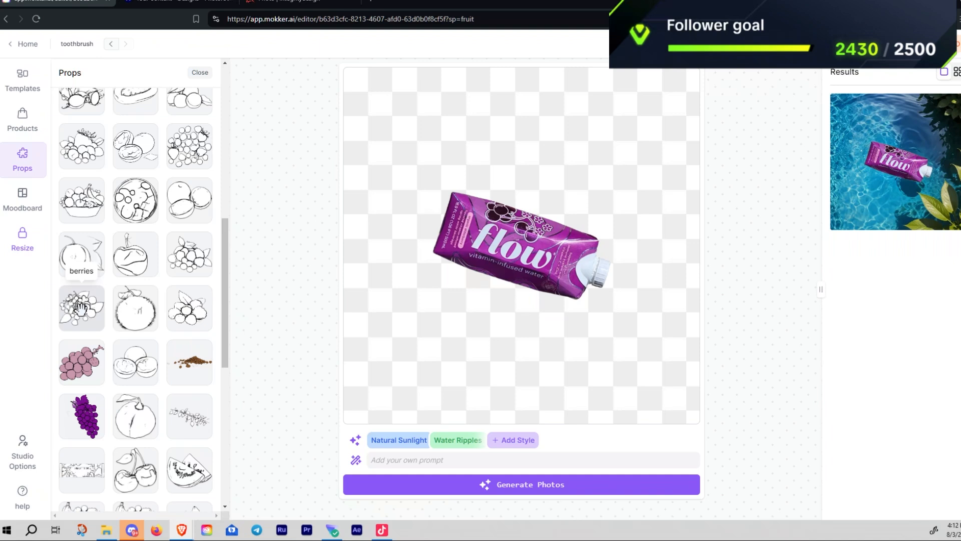
scroll(190, 371, down, 2)
scroll(190, 405, down, 2)
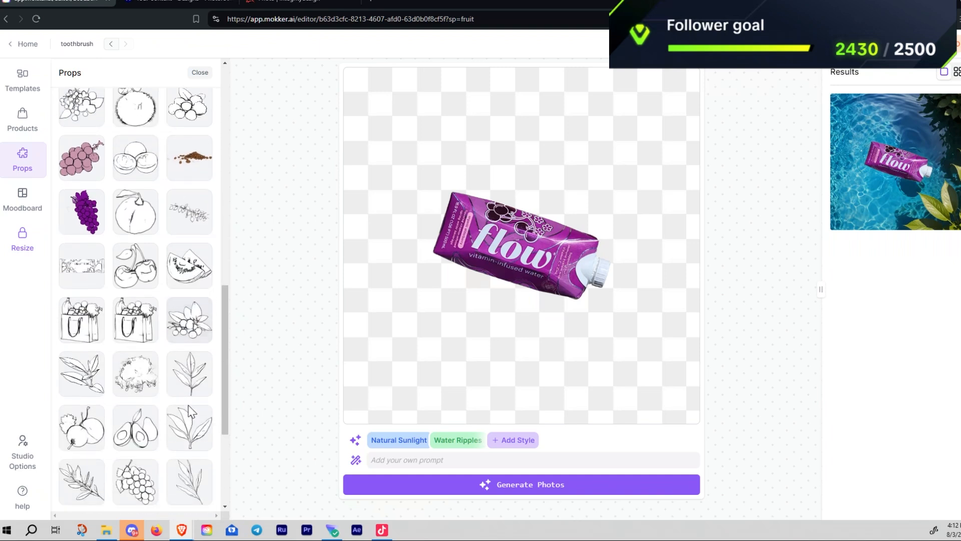
scroll(190, 408, up, 1)
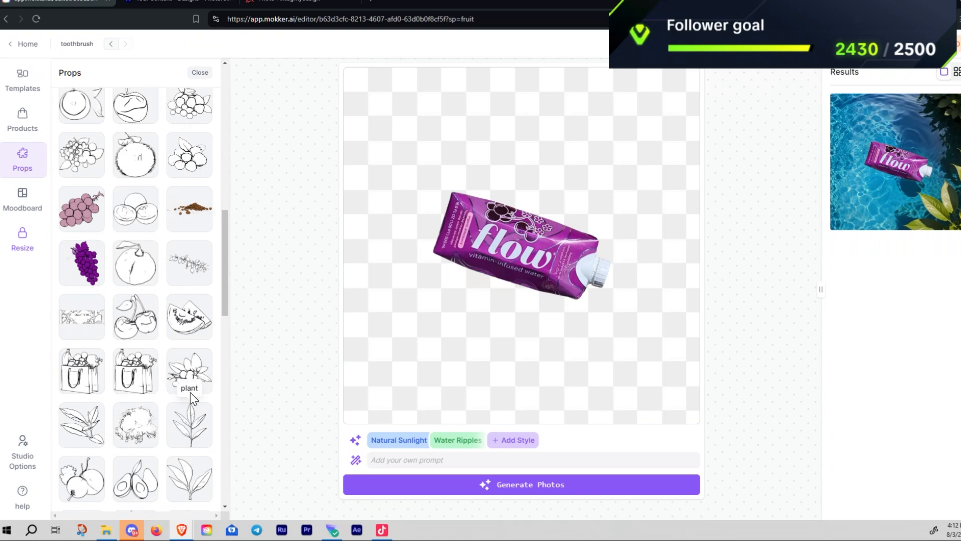
scroll(188, 335, up, 3)
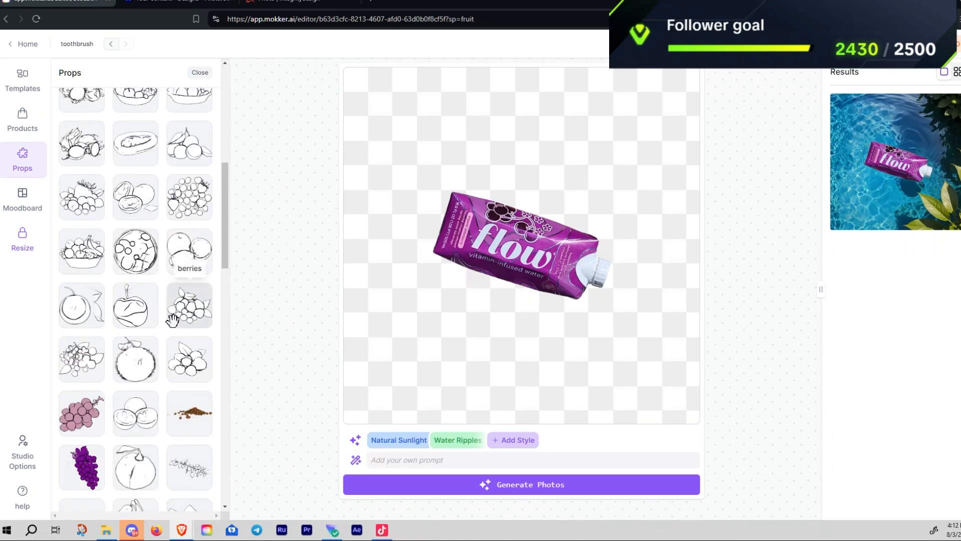
scroll(152, 305, down, 2)
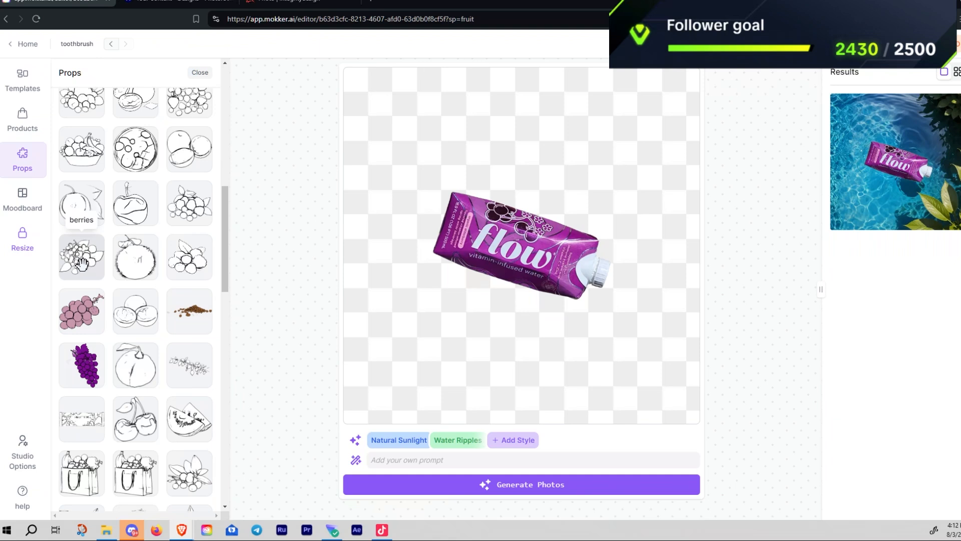
drag(79, 259, 420, 368)
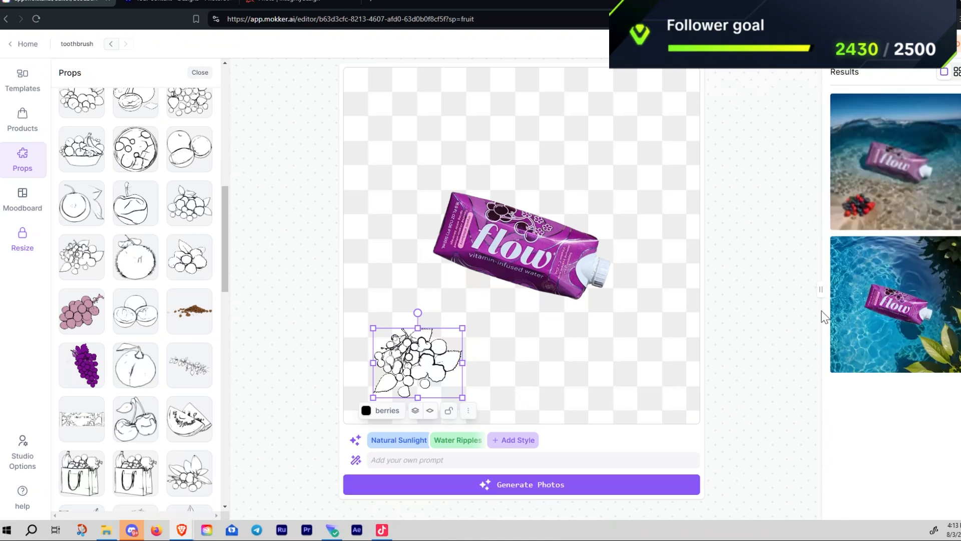
View the generated carton photo with the berries enlarged, check its tags field and close it again
click(906, 205)
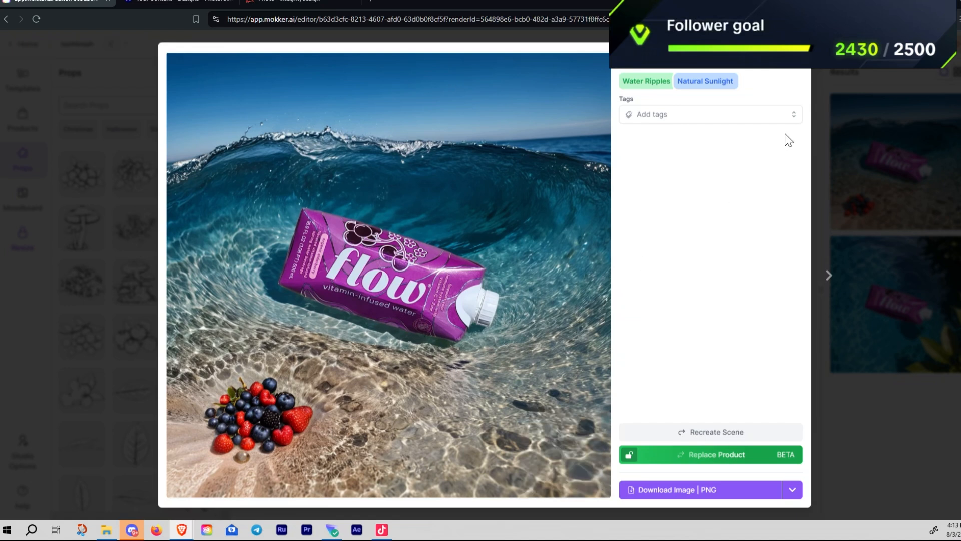
click(793, 120)
click(795, 120)
click(891, 423)
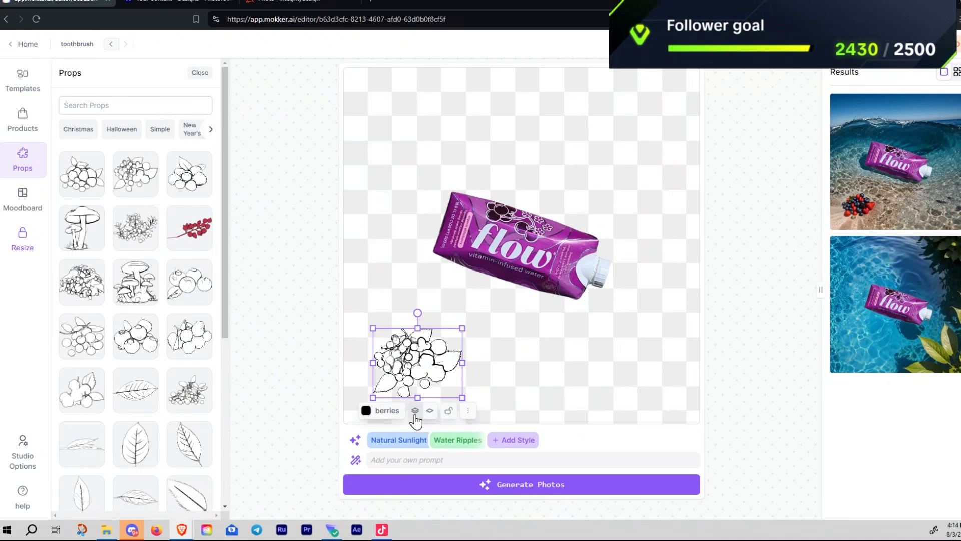
Delete the berries prop from the scene and look through the remaining prop suggestions
click(468, 412)
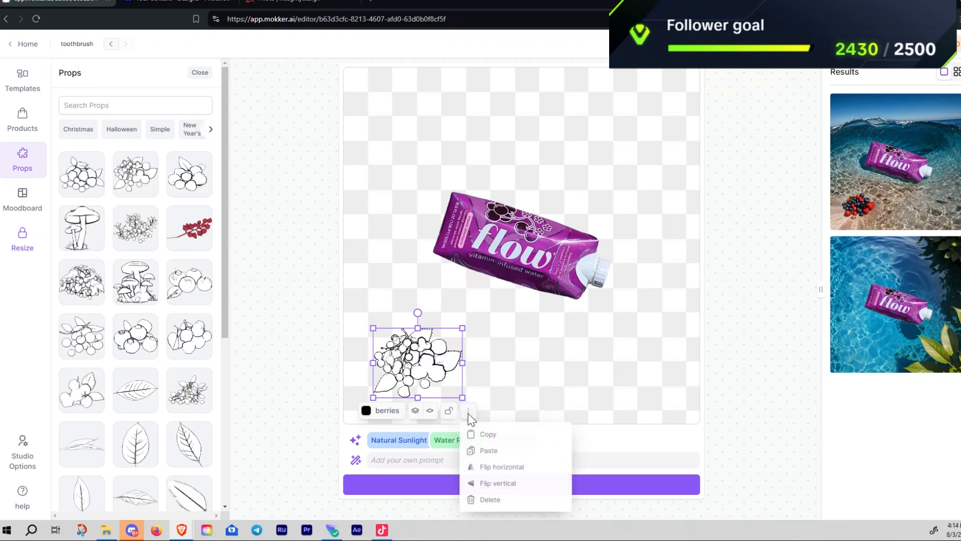
click(490, 500)
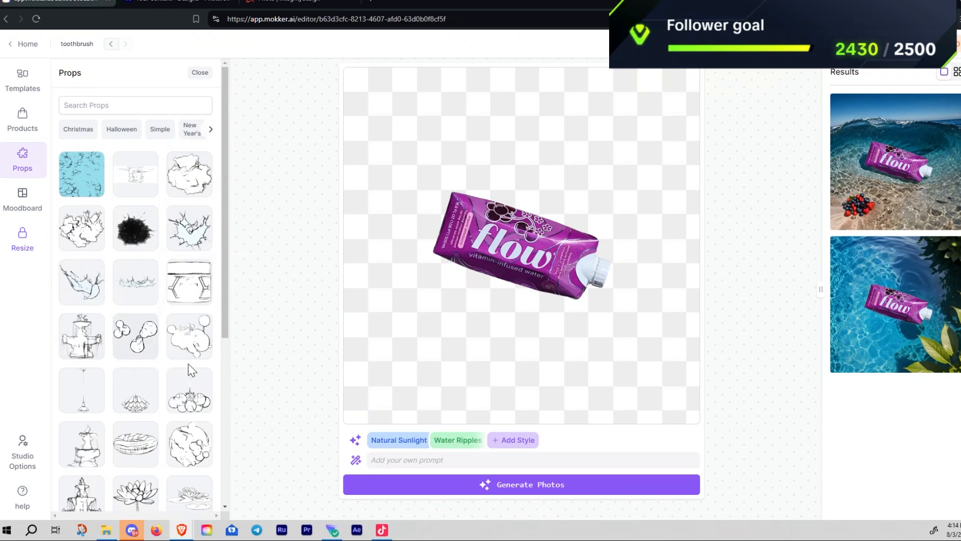
scroll(185, 370, down, 5)
scroll(168, 360, down, 4)
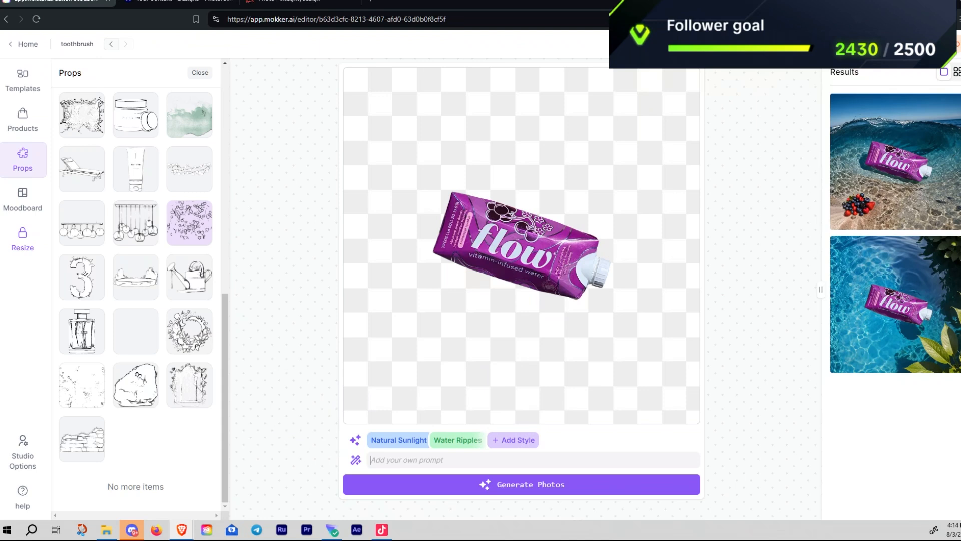
Enter the custom prompt "berries floating on water," for the scene
text(berr)
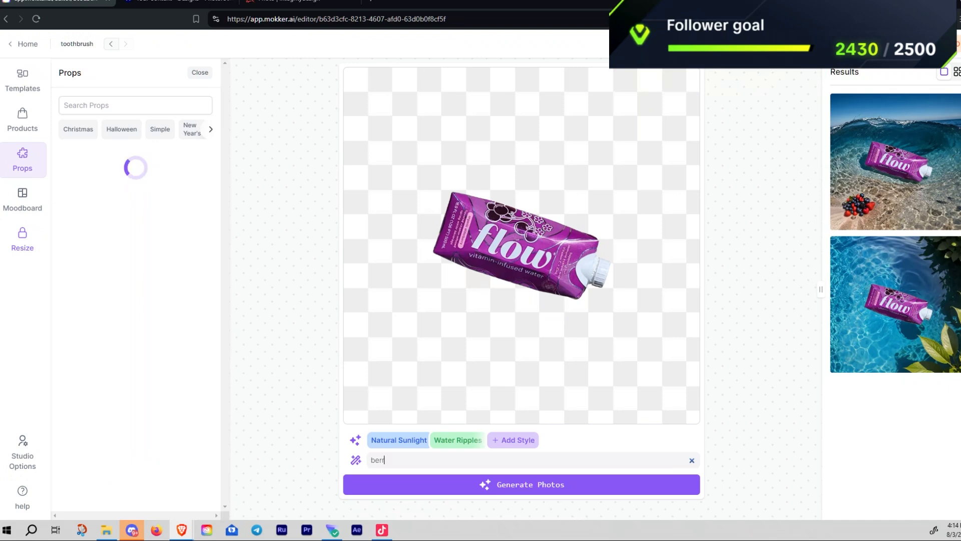
text(ies f)
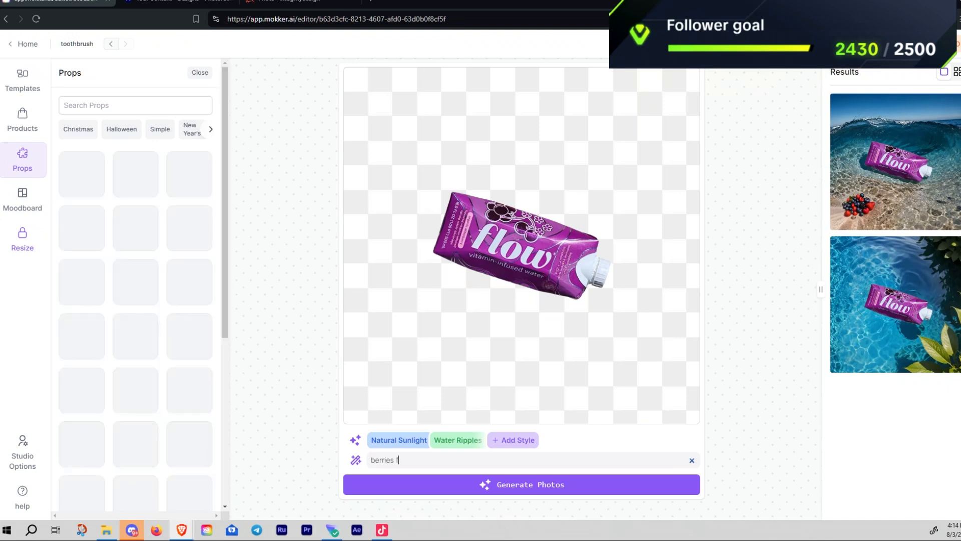
text(loating on water)
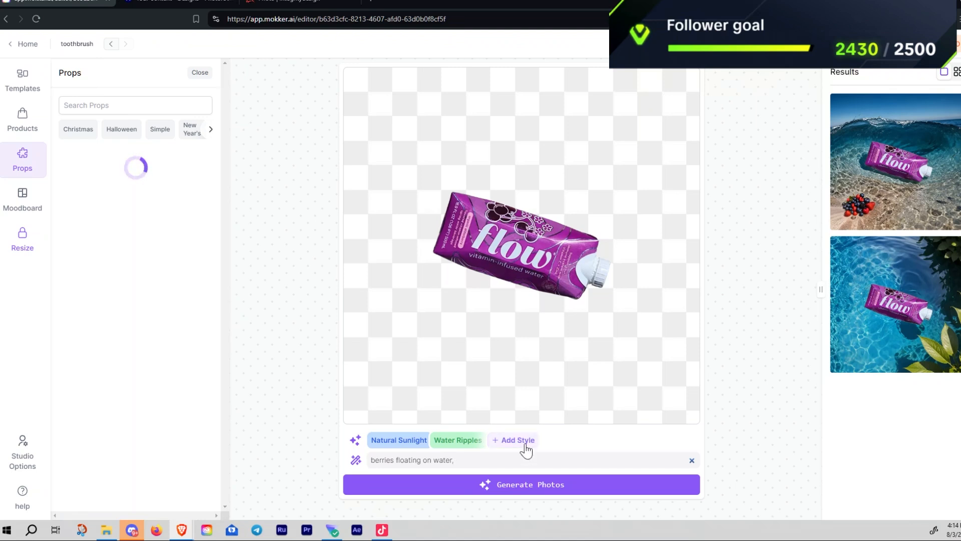
text(,)
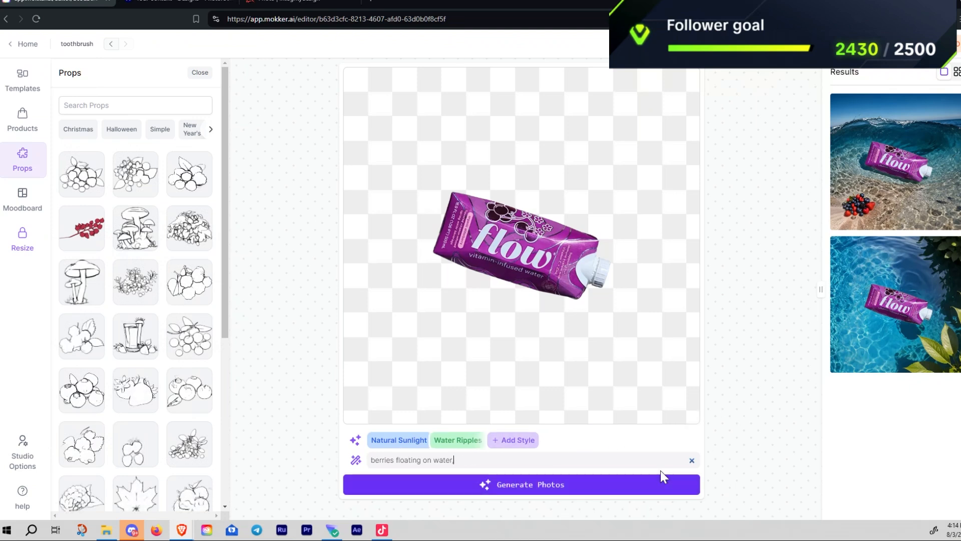
Generate a photo from the berries prompt, view the new result enlarged and close it again
click(639, 493)
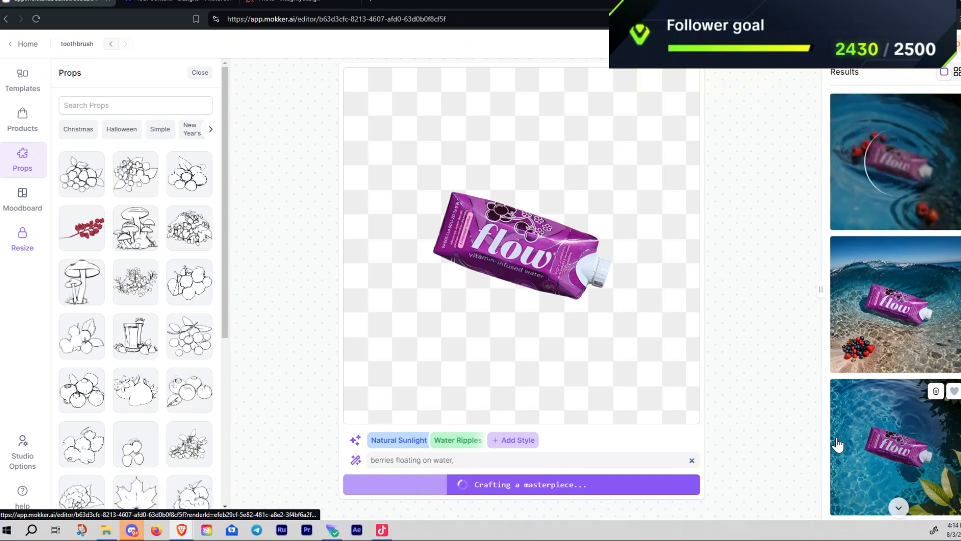
key(BackSpace)
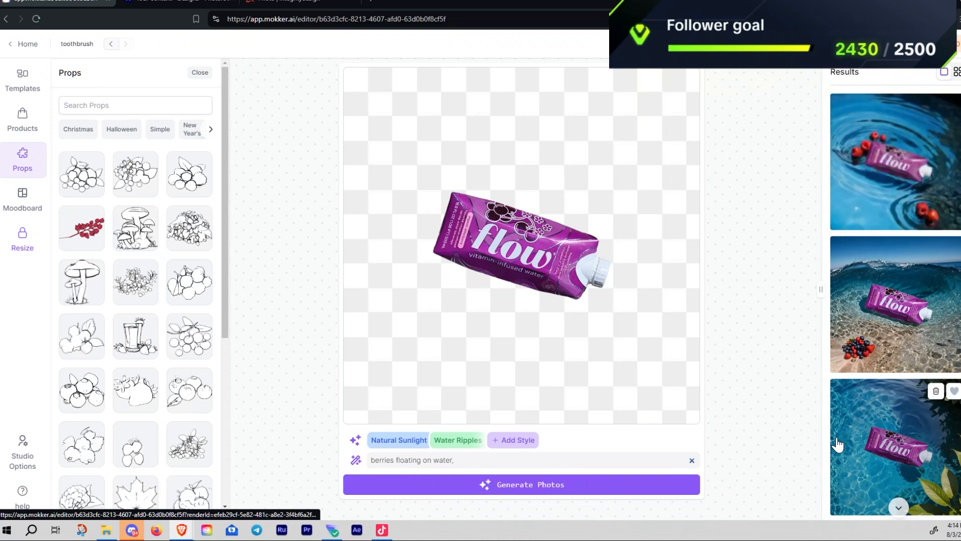
click(884, 204)
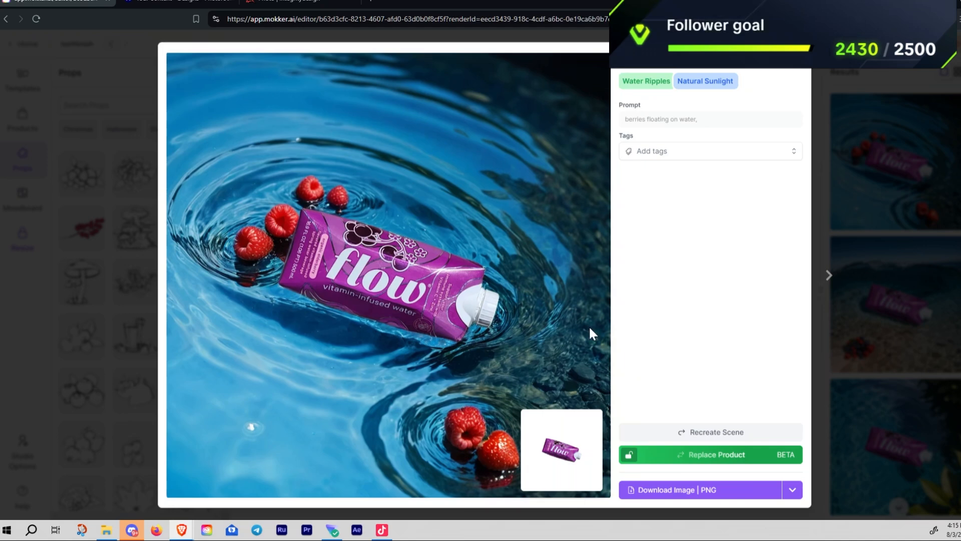
click(829, 395)
Replace "berries" in the prompt so that it reads "purple elderberries floating on water,"
drag(394, 461, 365, 466)
text(pur)
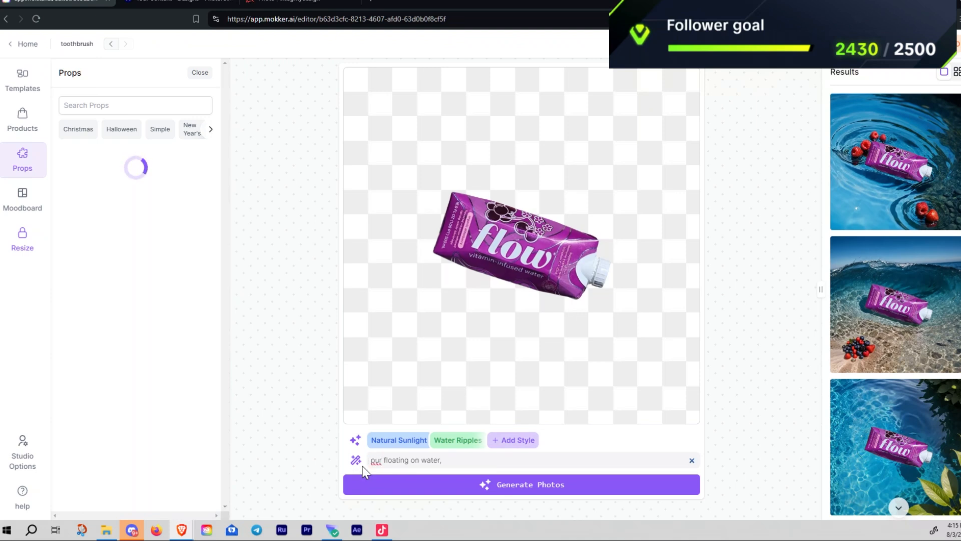
text(ple elderberr)
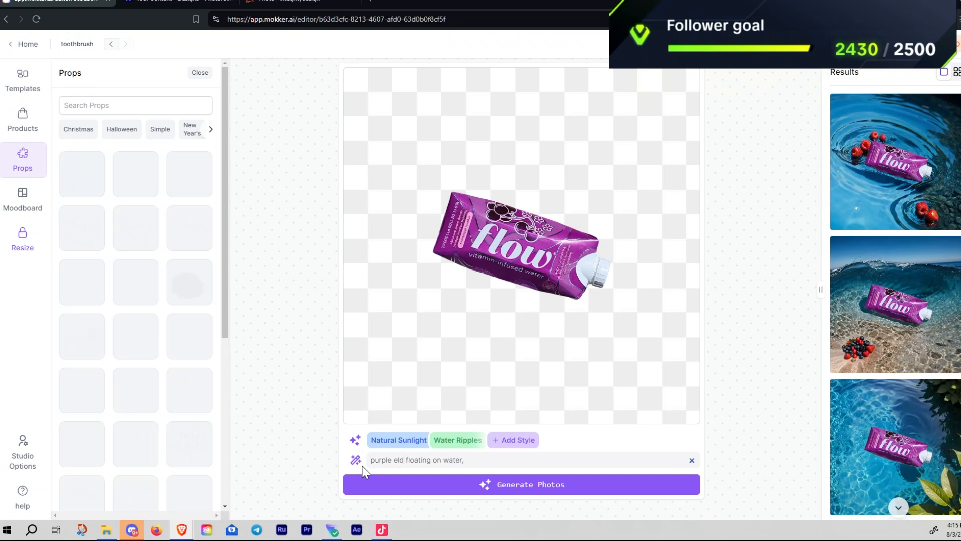
text(ies)
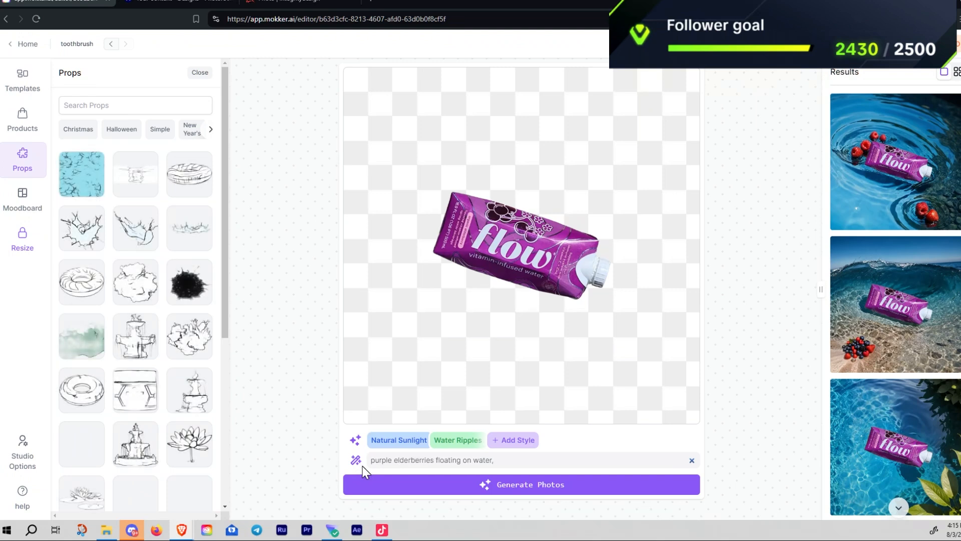
key(BackSpace)
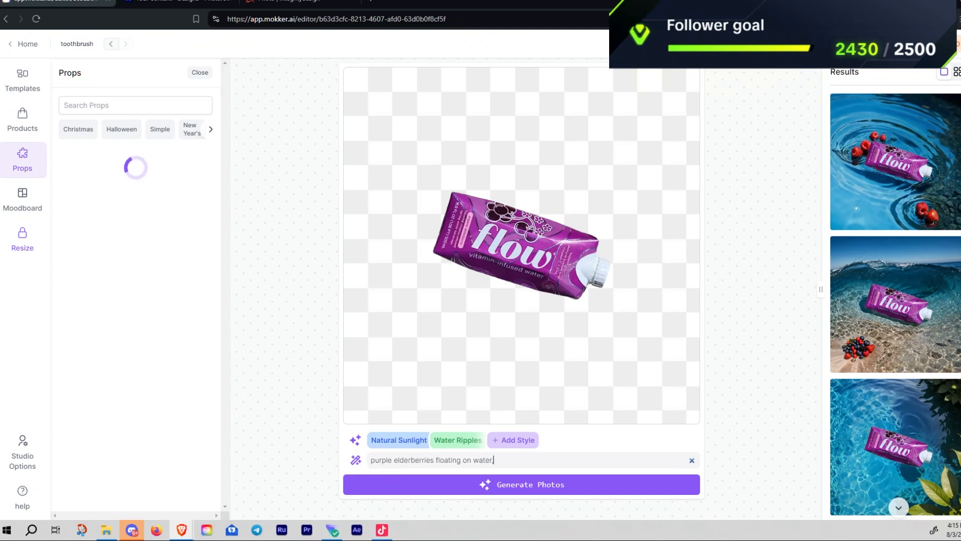
text(,)
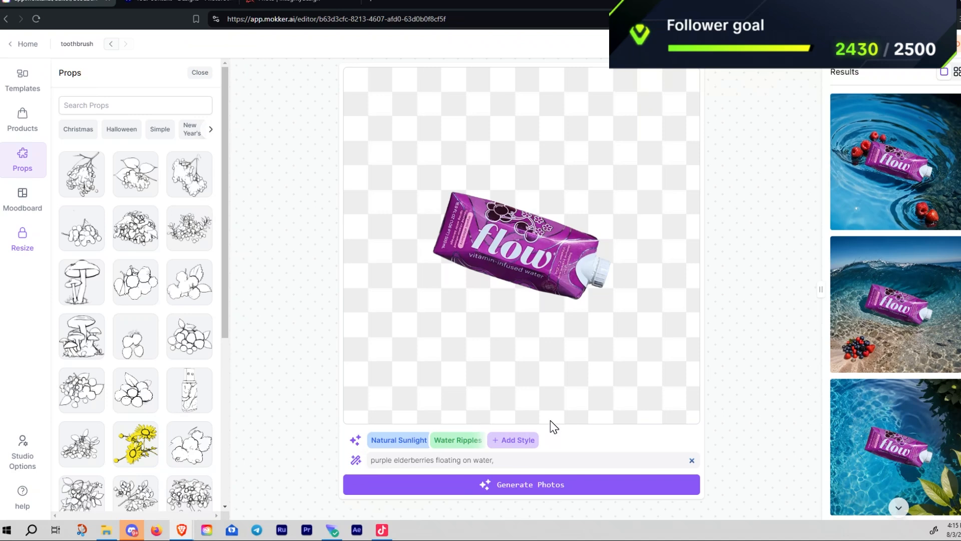
scroll(899, 446, down, 3)
scroll(902, 446, up, 4)
scroll(902, 446, down, 2)
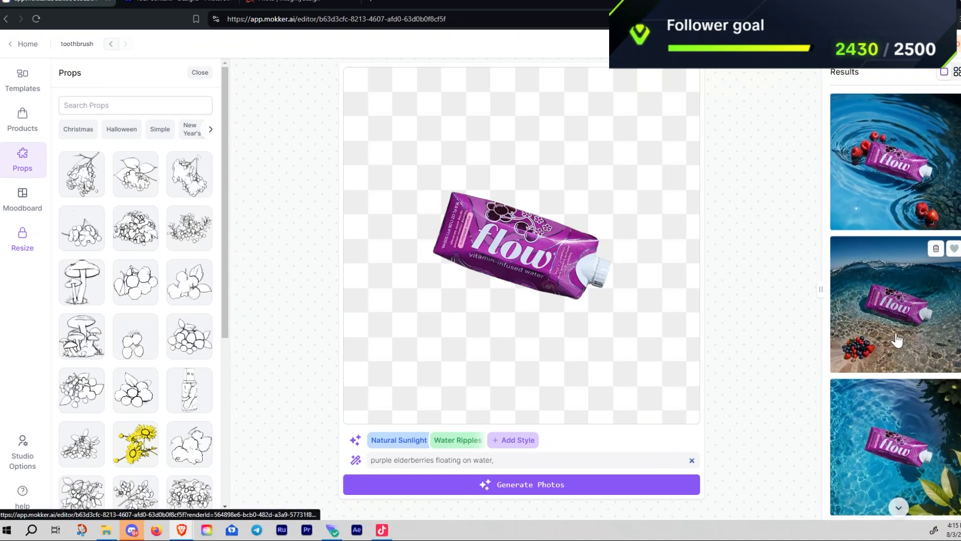
text(,)
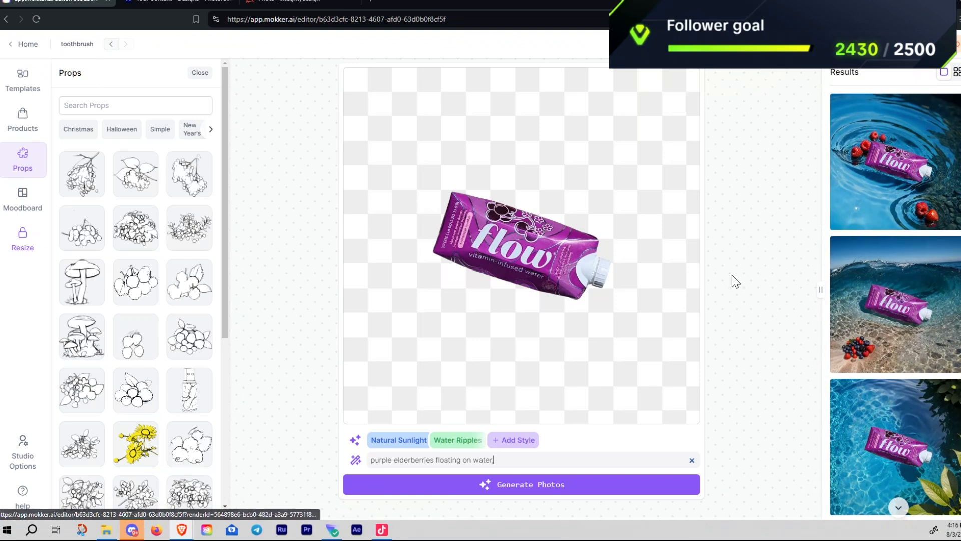
Generate a photo from the prompt "purple elderberries floating on water,", view the new result enlarged and close it again
key(BackSpace)
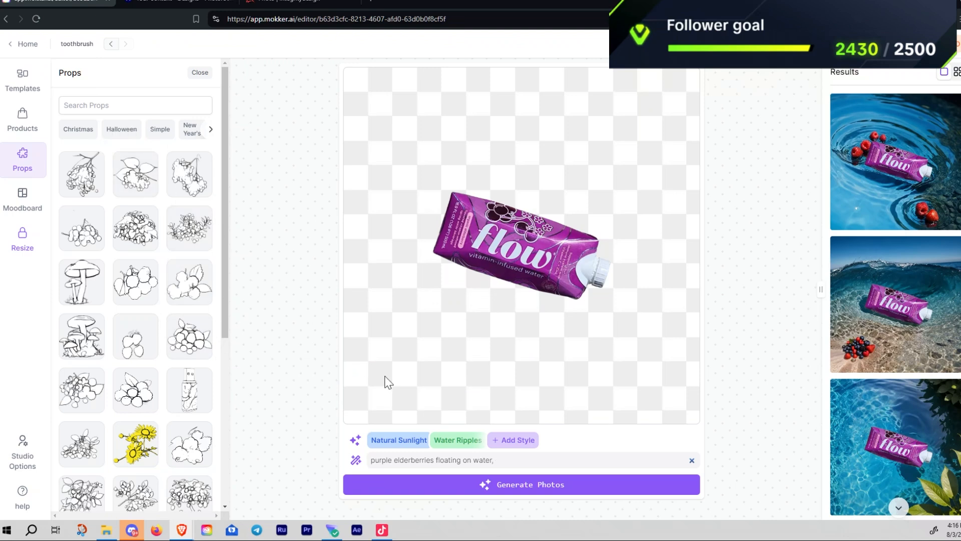
text(,)
mouse_move(371, 459)
mouse_down()
mouse_move(494, 460)
mouse_move(365, 464)
mouse_up()
mouse_move(936, 223)
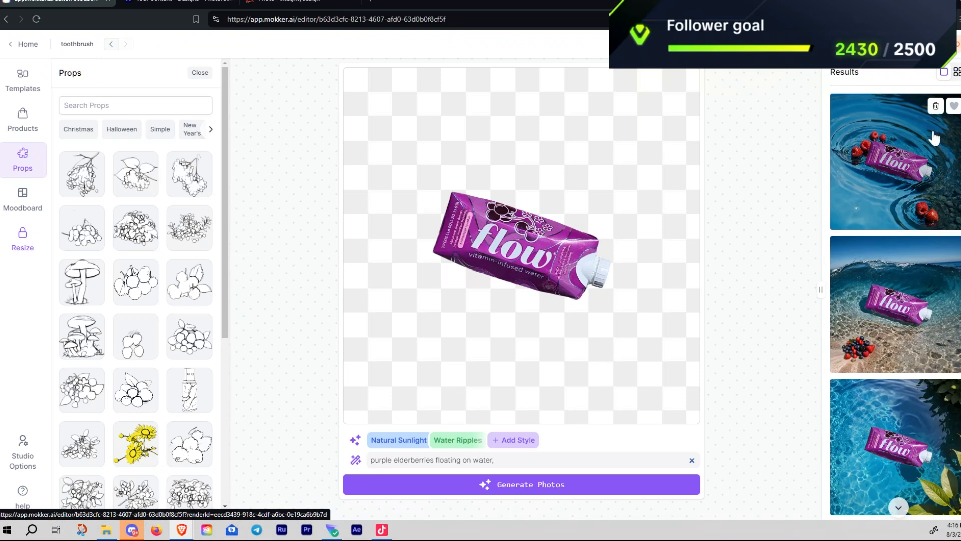
mouse_move(872, 280)
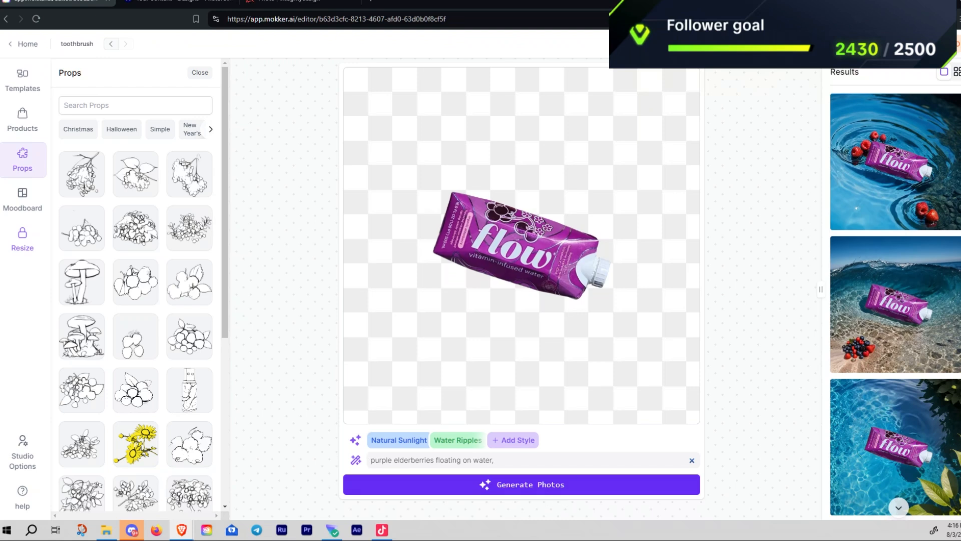
mouse_move(924, 245)
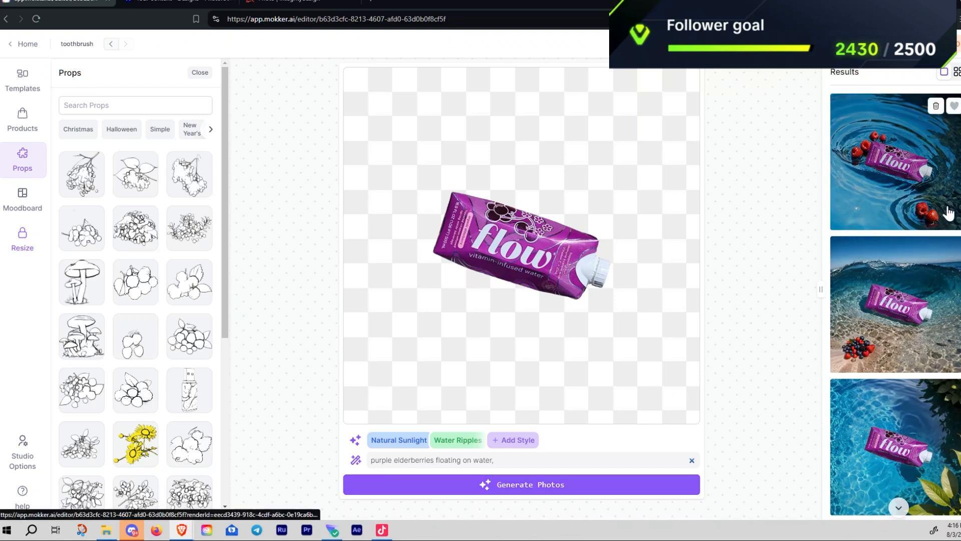
mouse_move(951, 209)
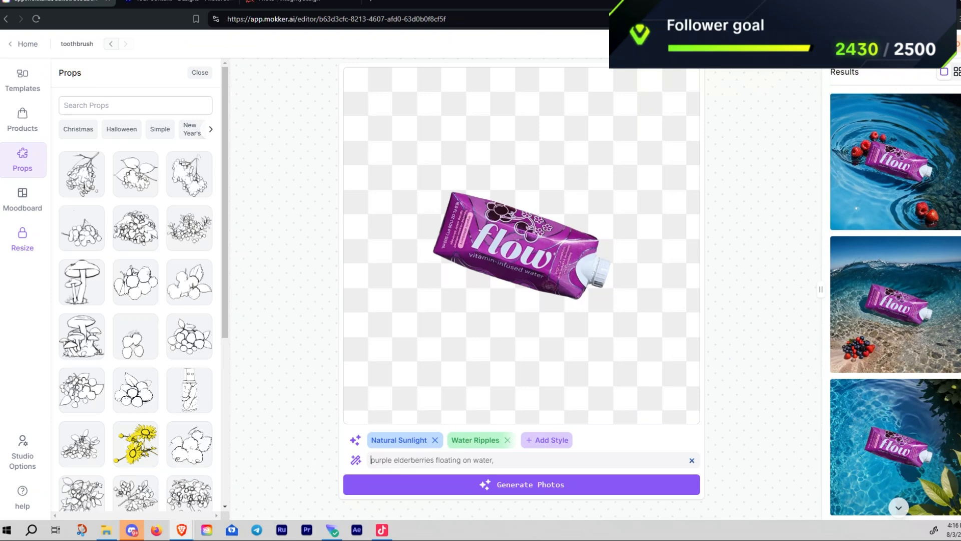
click(560, 492)
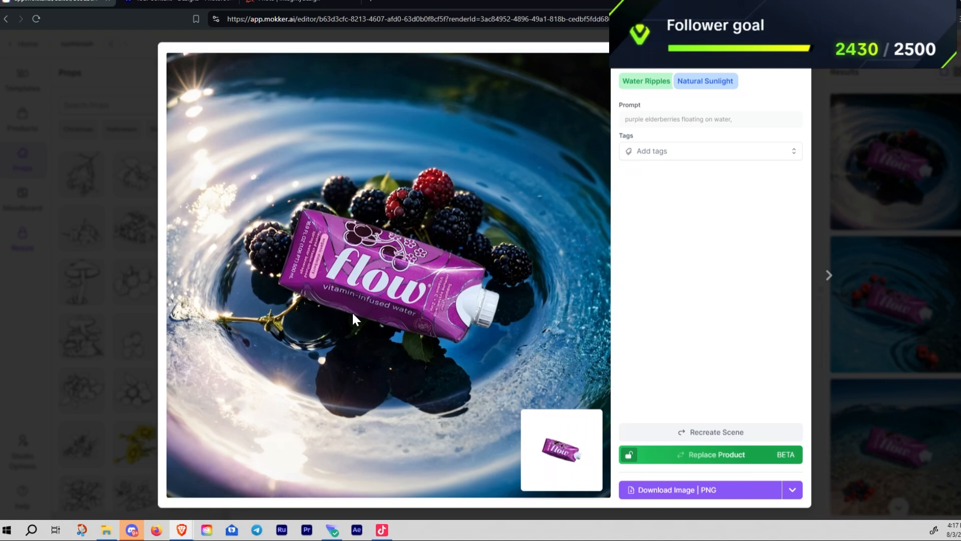
click(792, 152)
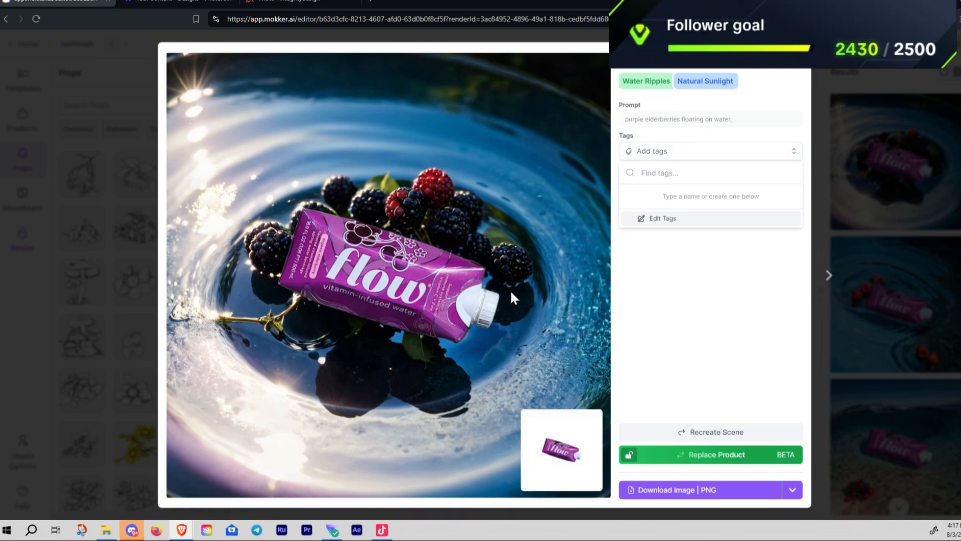
click(816, 329)
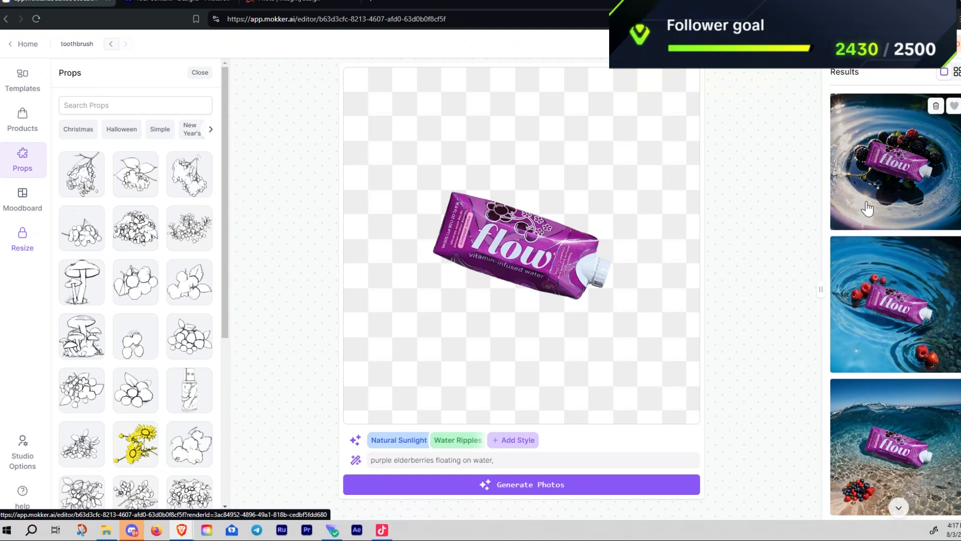
Recreate the scene of the earlier red berries photo and generate another photo from its prompt "berries floating on water,"
click(898, 354)
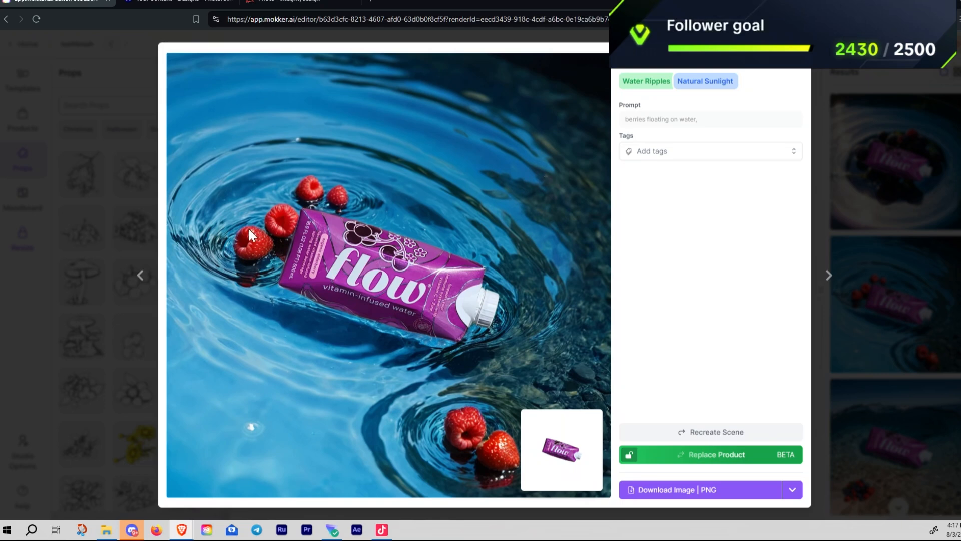
click(717, 438)
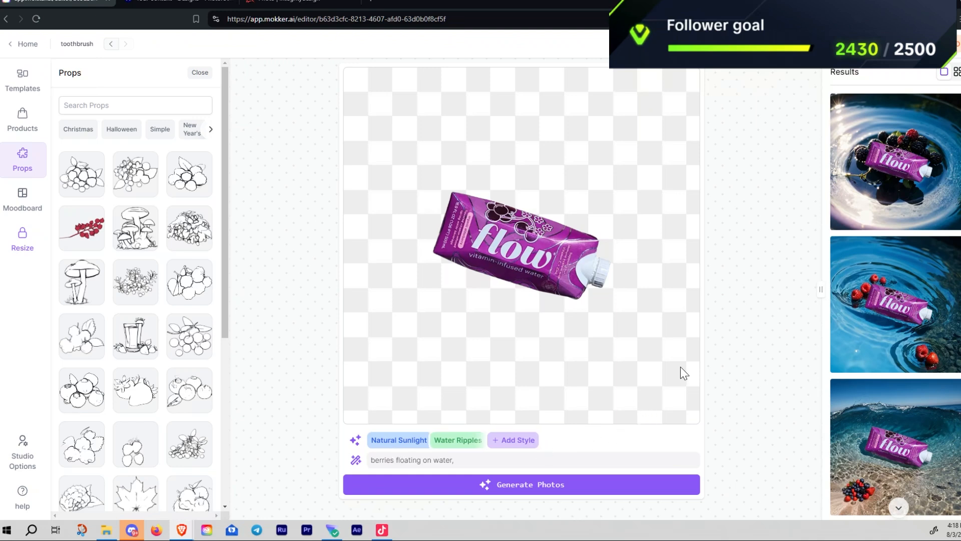
click(605, 495)
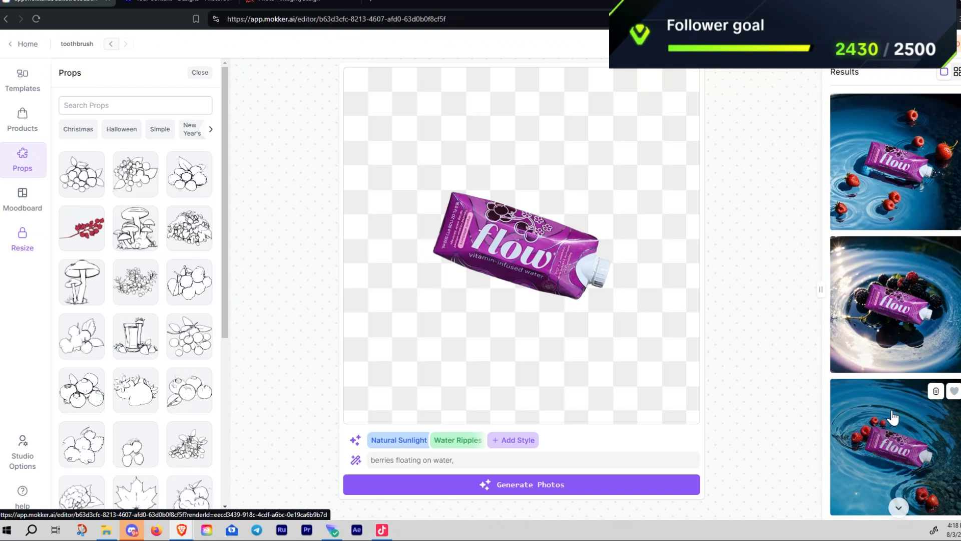
Compare the earlier and the new red berries photos in the enlarged view, close it and look through the remaining results
scroll(892, 417, down, 1)
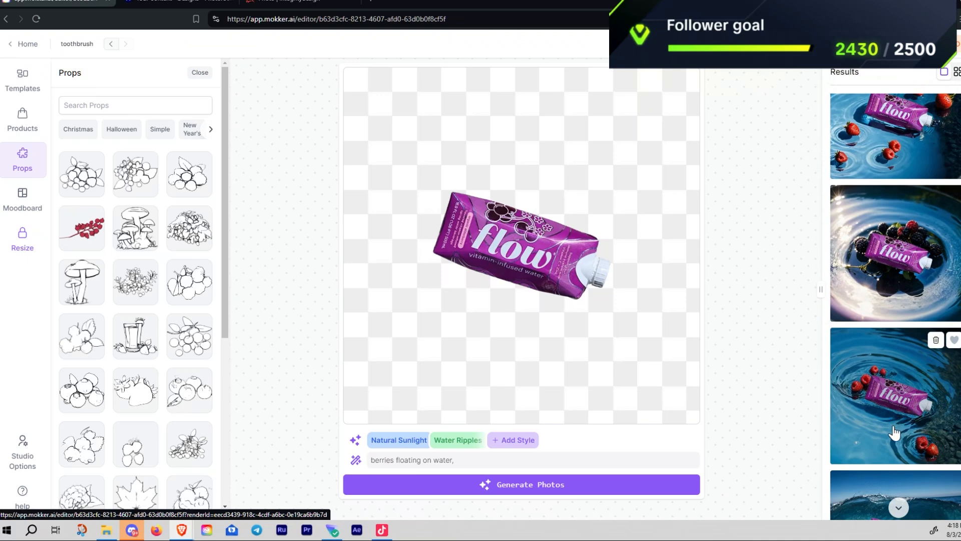
click(893, 401)
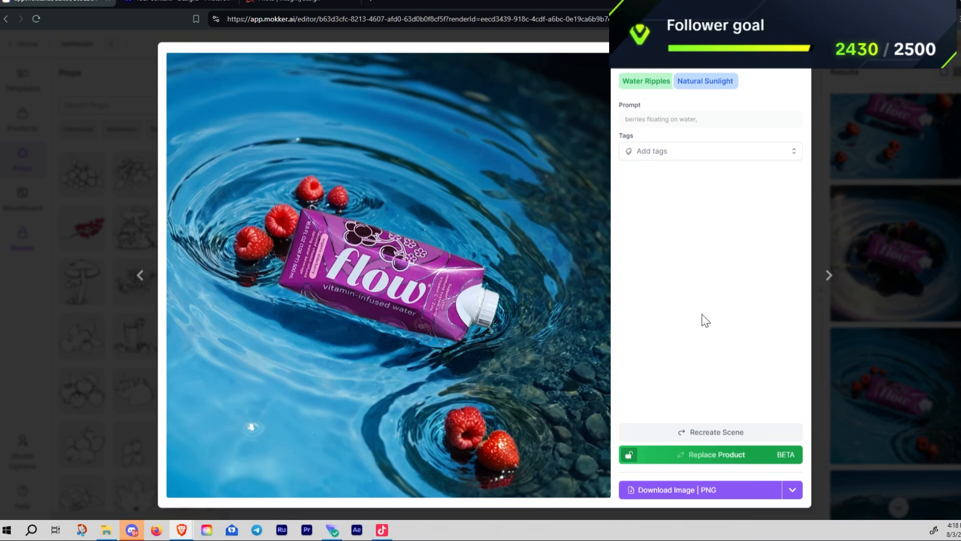
click(891, 317)
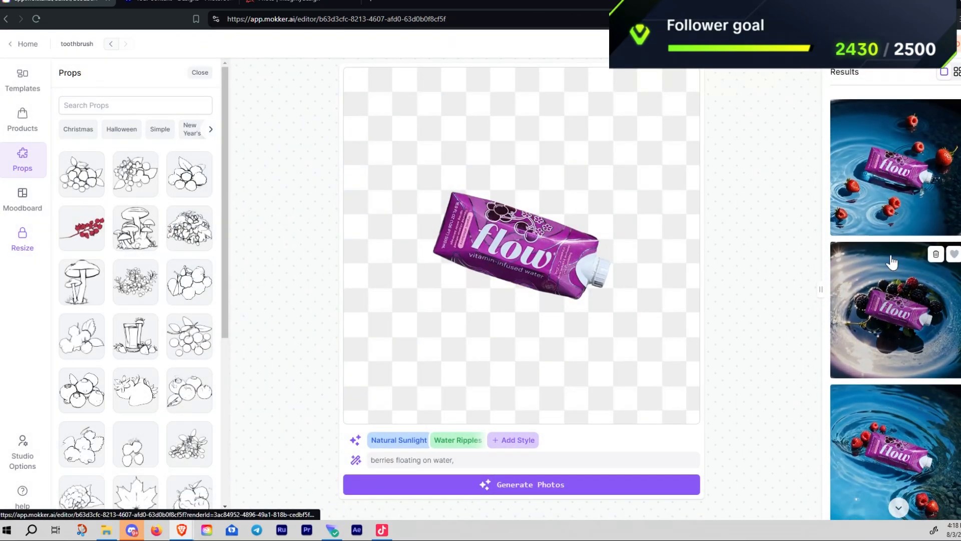
click(889, 185)
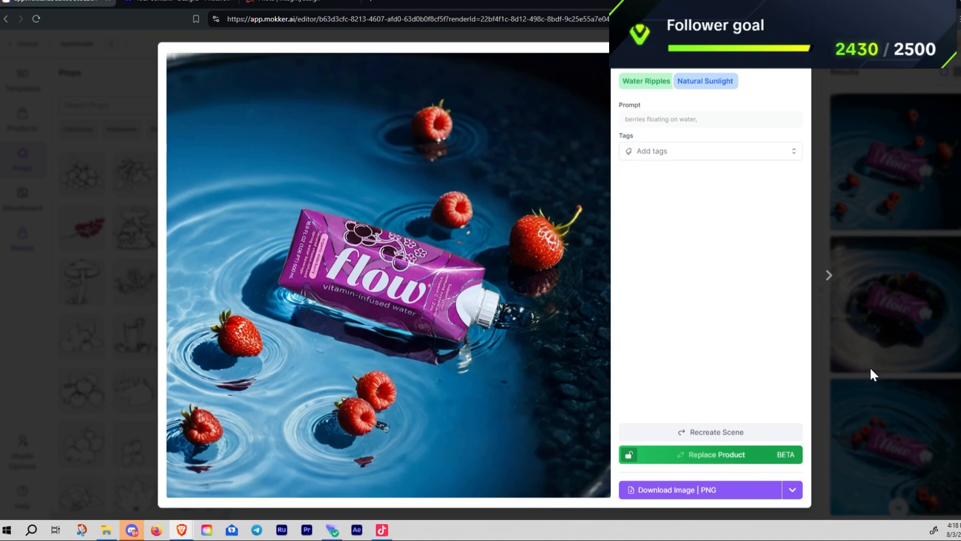
click(897, 425)
click(890, 443)
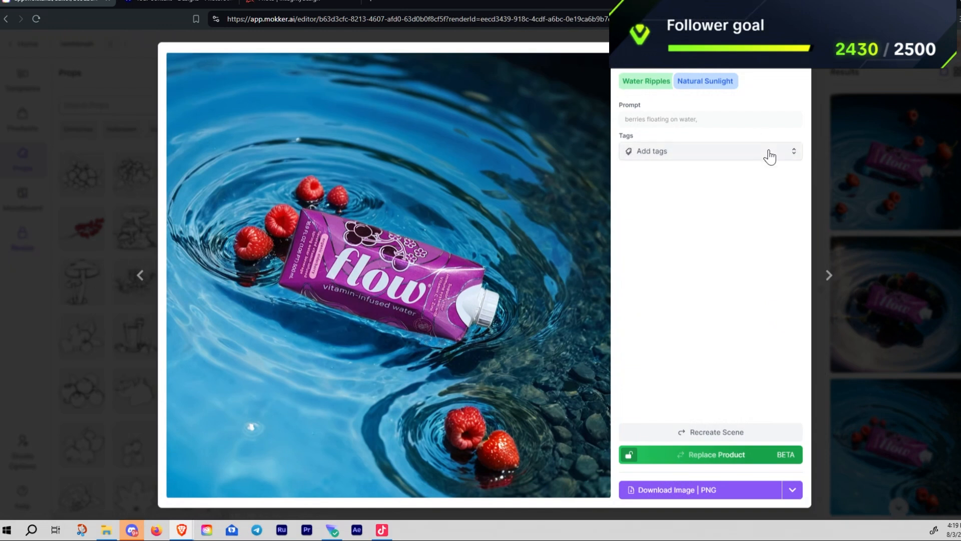
click(790, 154)
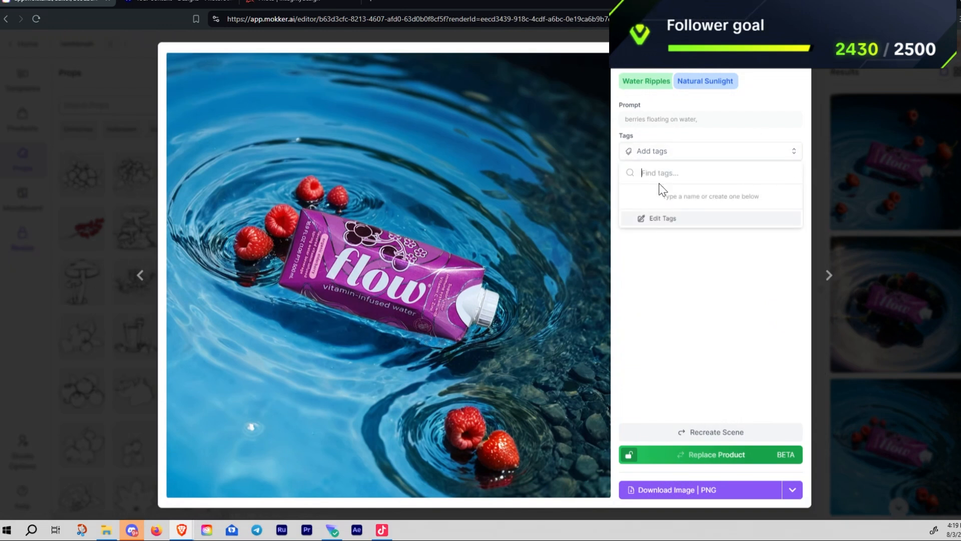
click(823, 327)
click(823, 328)
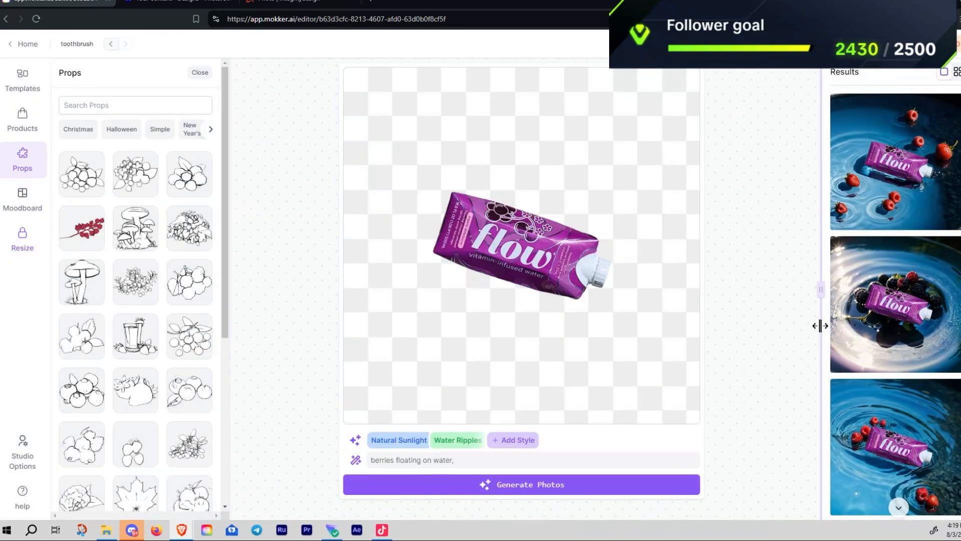
scroll(902, 373, up, 10)
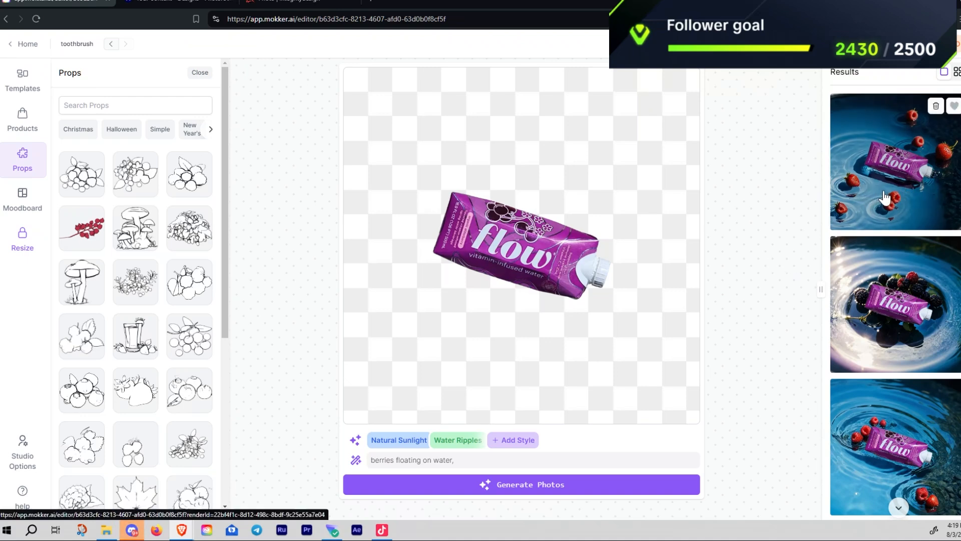
scroll(195, 275, down, 1)
scroll(195, 275, down, 4)
scroll(195, 275, up, 5)
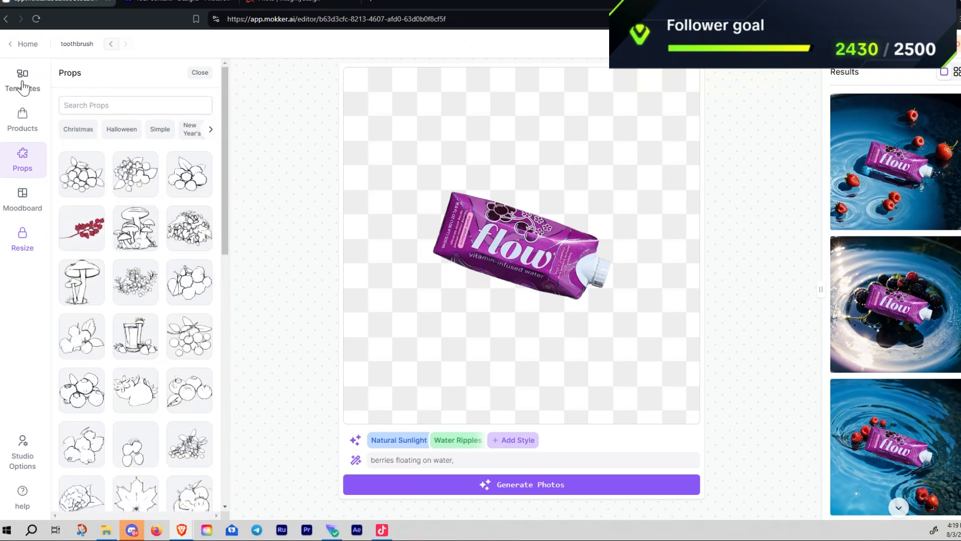
Return to the dashboard and look through the products, recent scenes and latest templates
click(19, 49)
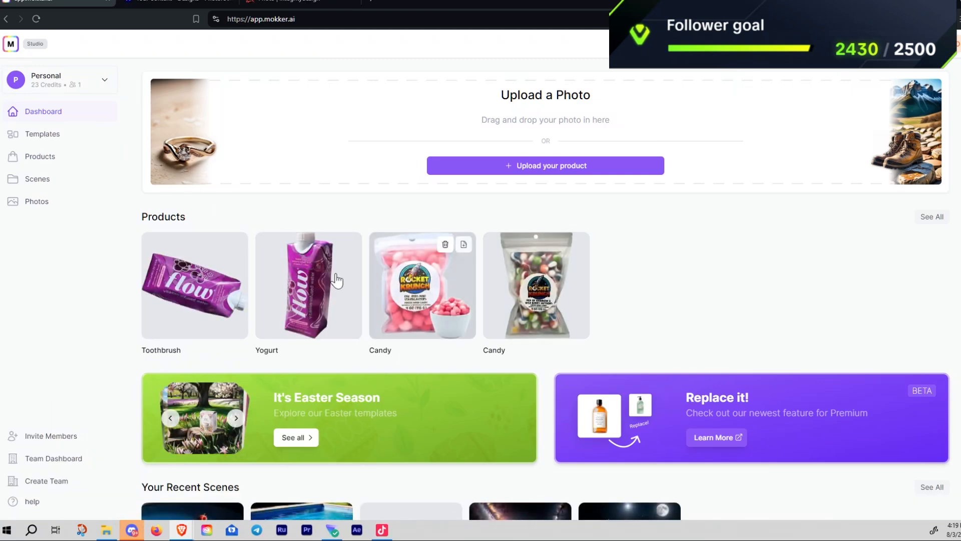
scroll(337, 280, down, 5)
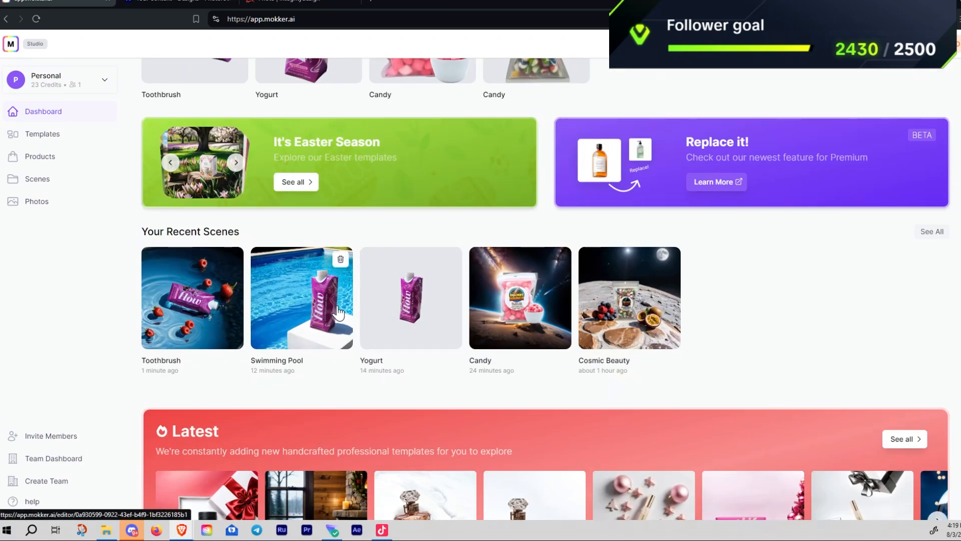
scroll(782, 341, down, 3)
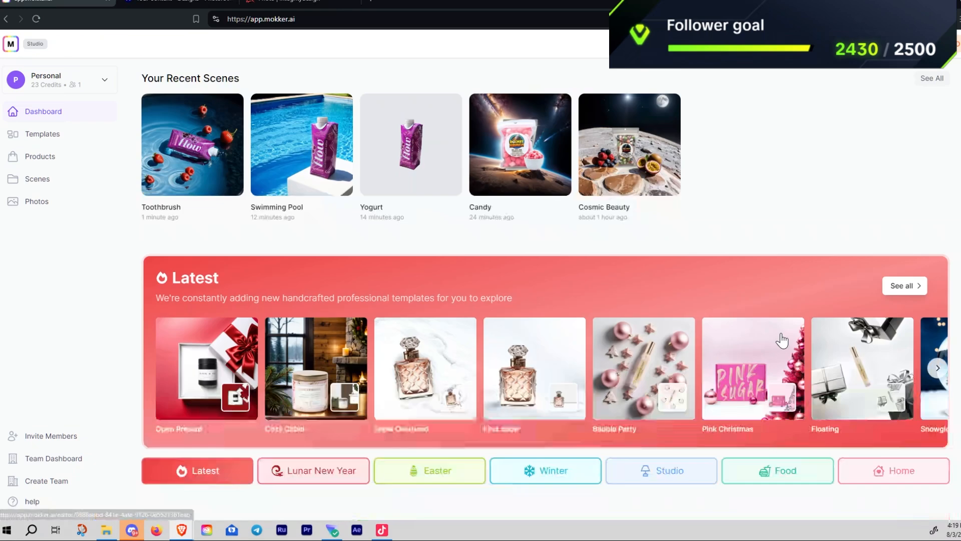
scroll(751, 330, down, 3)
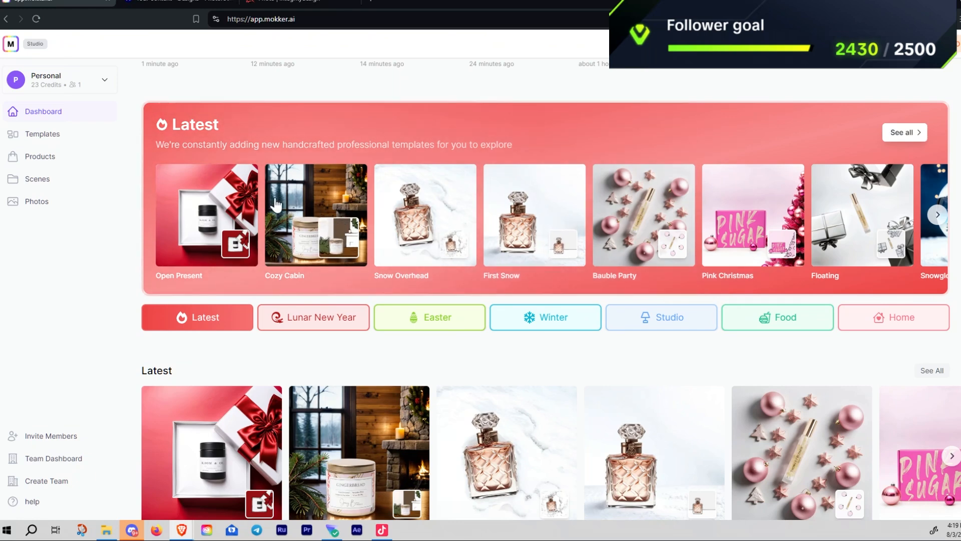
scroll(276, 205, up, 5)
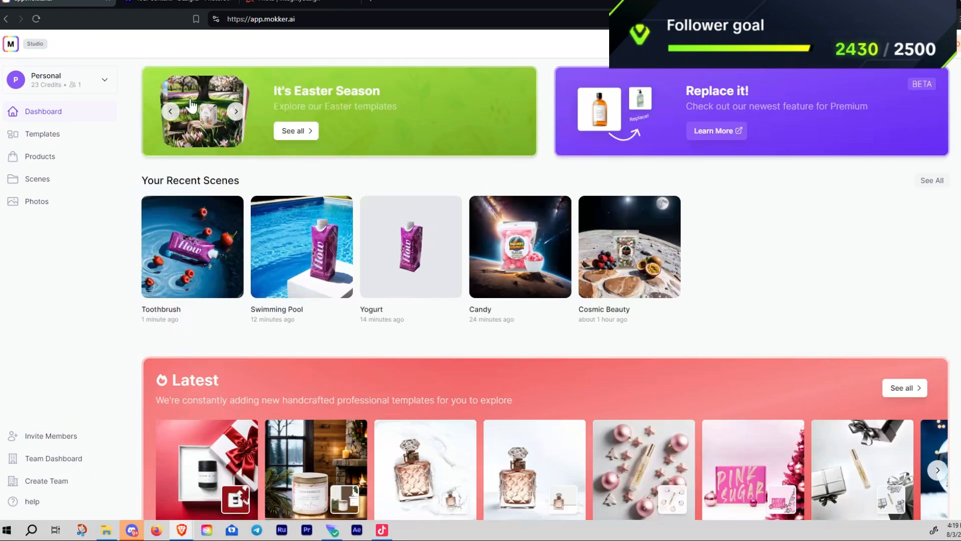
Switch to Photoroom and view its Templates and Batch pages, ending on the Create page
click(168, 3)
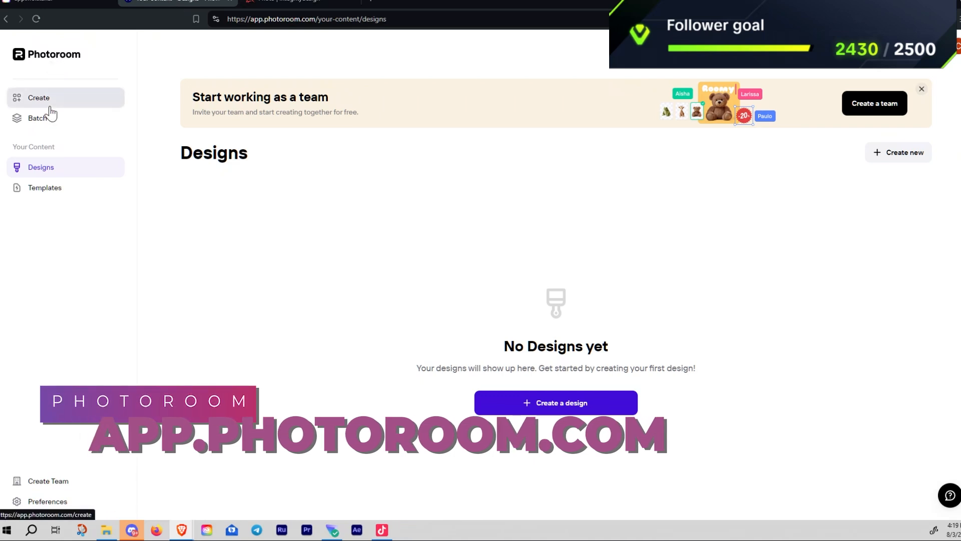
click(68, 201)
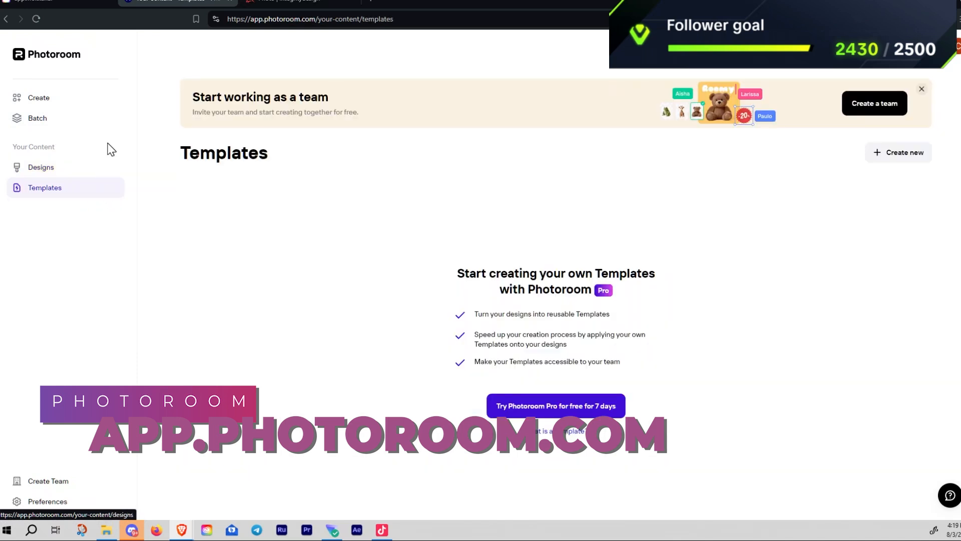
click(42, 124)
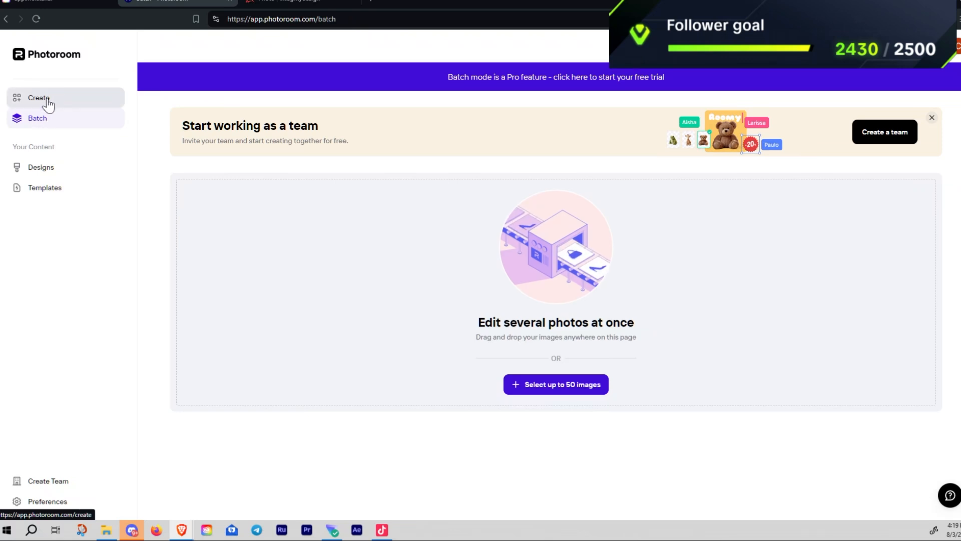
click(48, 103)
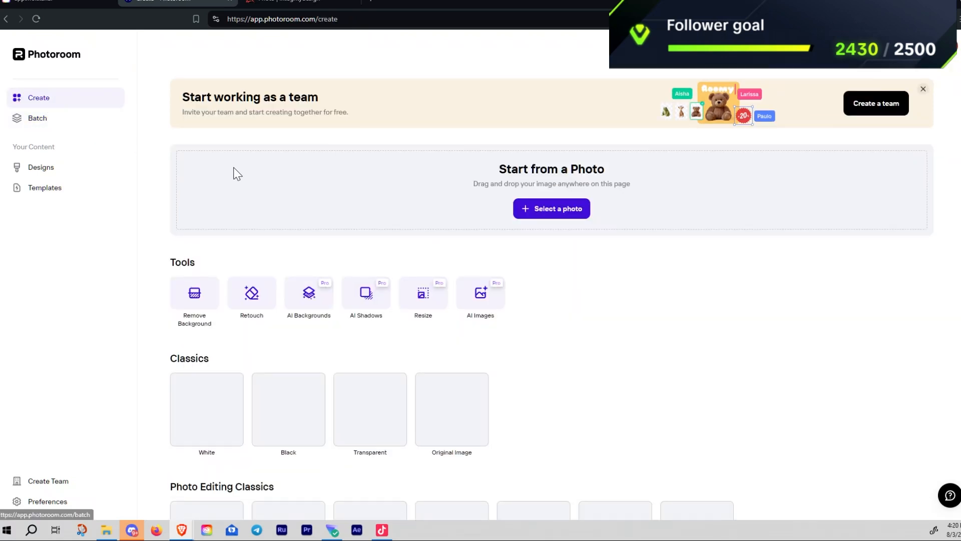
Look through Photoroom's Create page from Tools to Minimal Shop, briefly checking the Mokker AI dashboard for comparison
scroll(643, 325, down, 4)
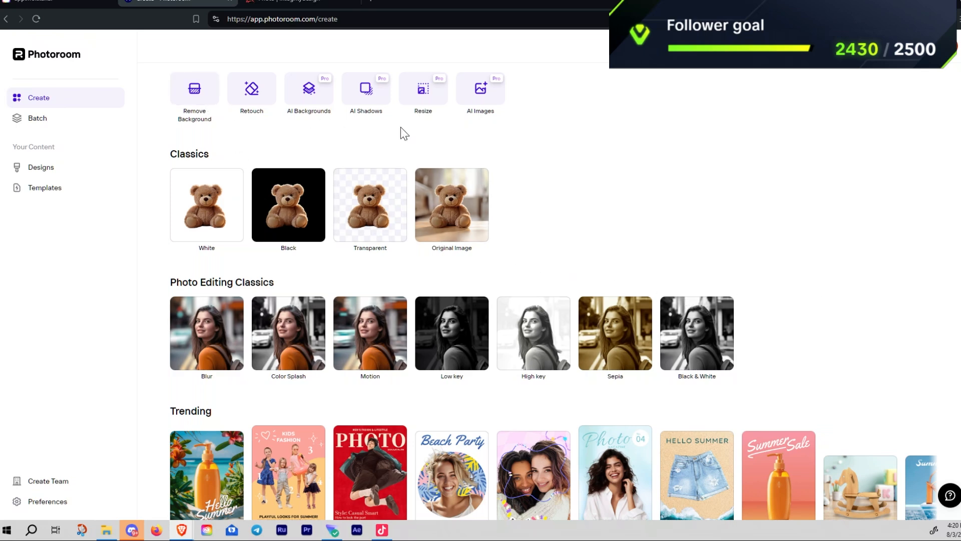
scroll(576, 253, down, 6)
scroll(643, 298, down, 1)
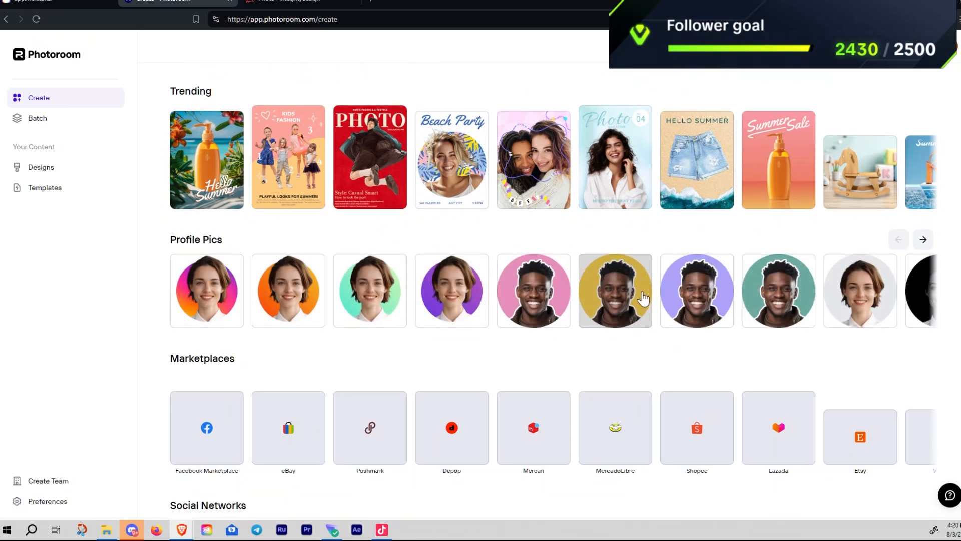
scroll(643, 297, down, 5)
scroll(650, 304, down, 4)
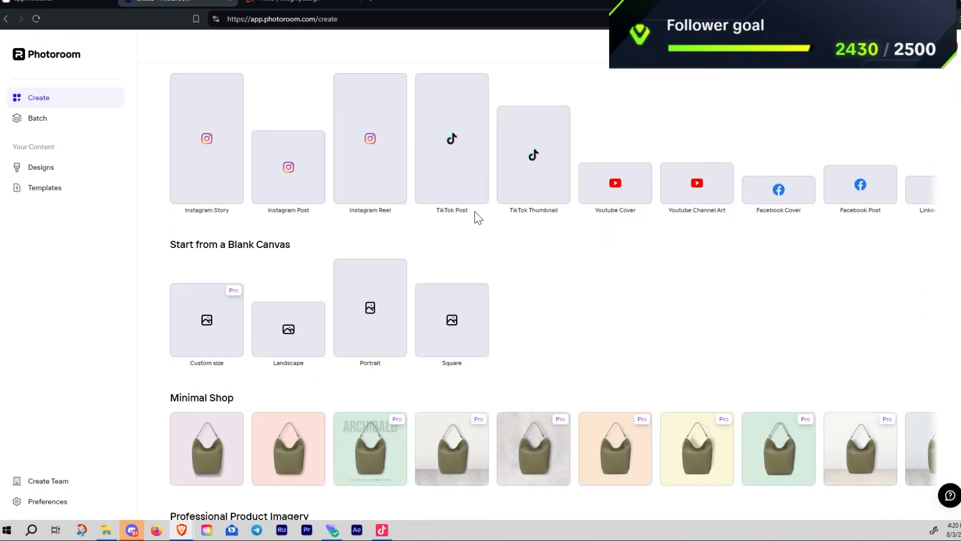
click(37, 5)
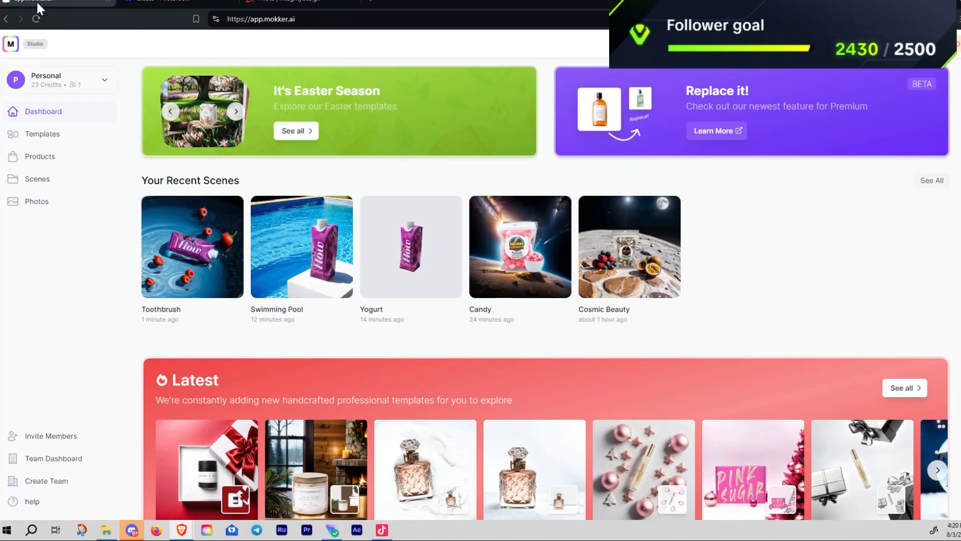
click(173, 2)
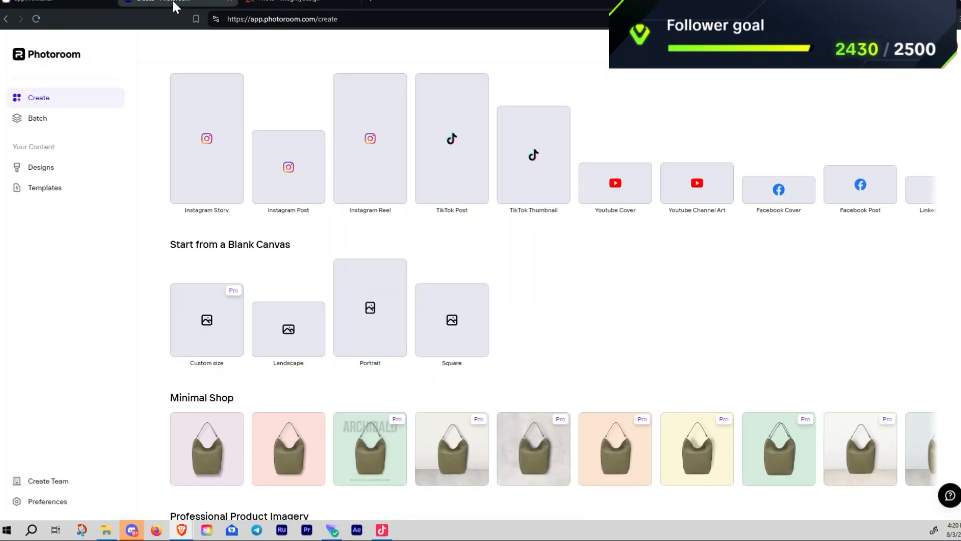
Examine Photoroom's template categories from Minimal Shop and Professional Product Imagery down to Simple Fashion and Flatlays
scroll(585, 372, down, 2)
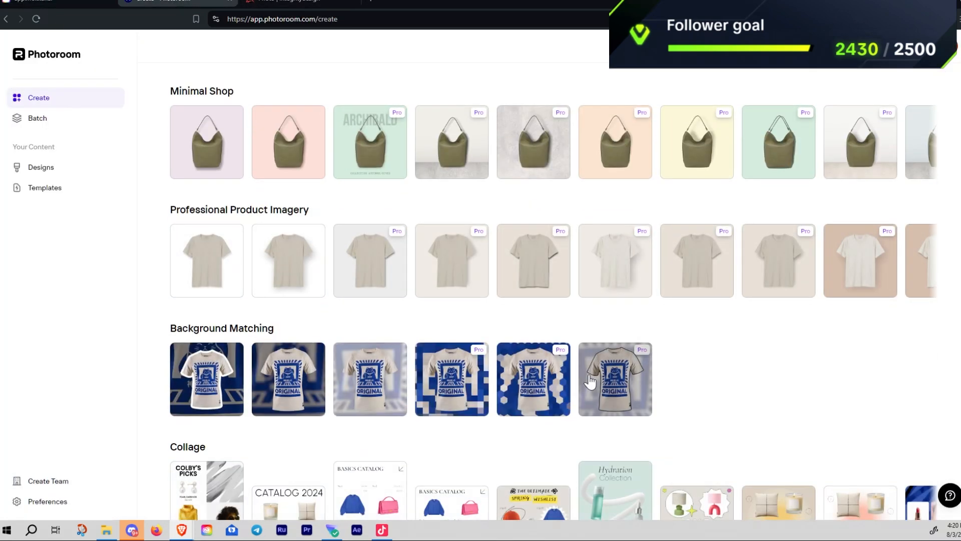
scroll(757, 388, down, 4)
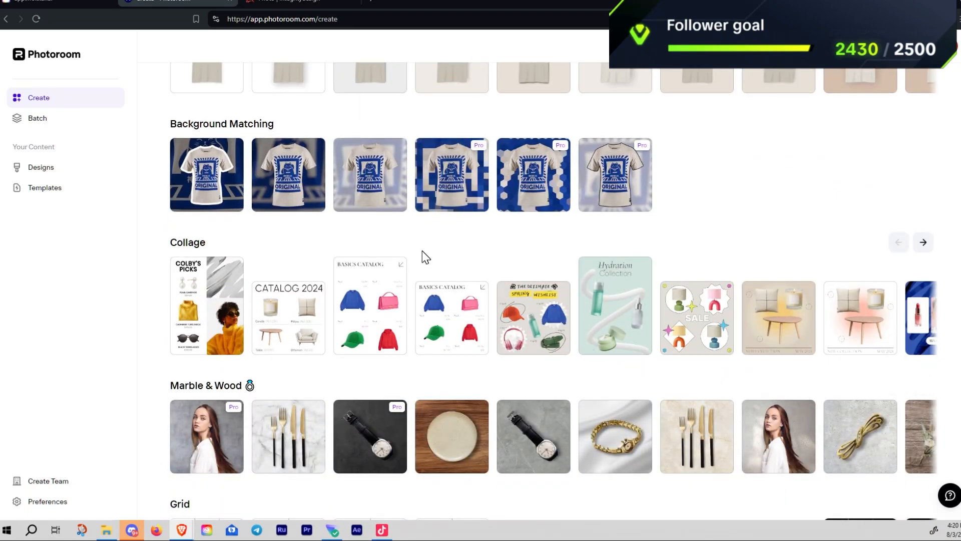
scroll(450, 275, down, 5)
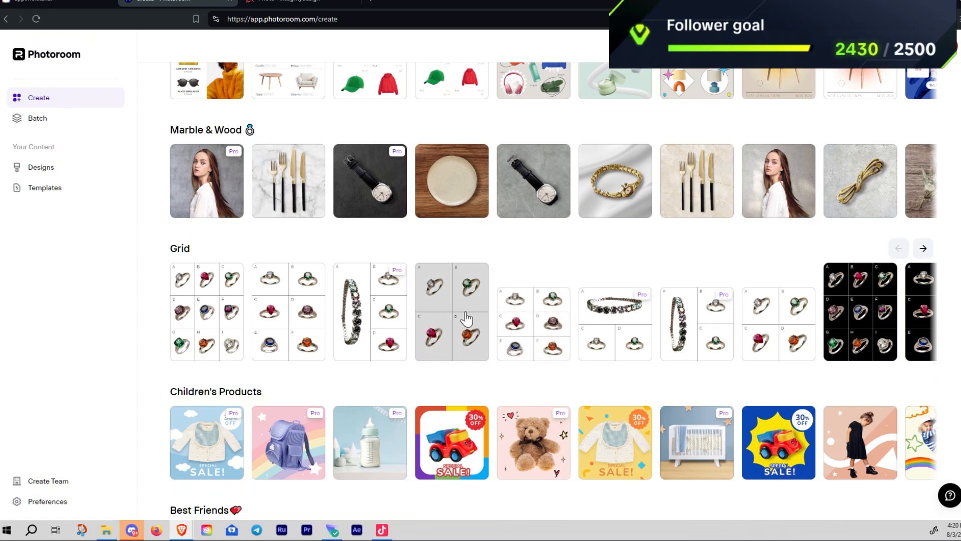
scroll(556, 334, down, 2)
scroll(554, 329, down, 3)
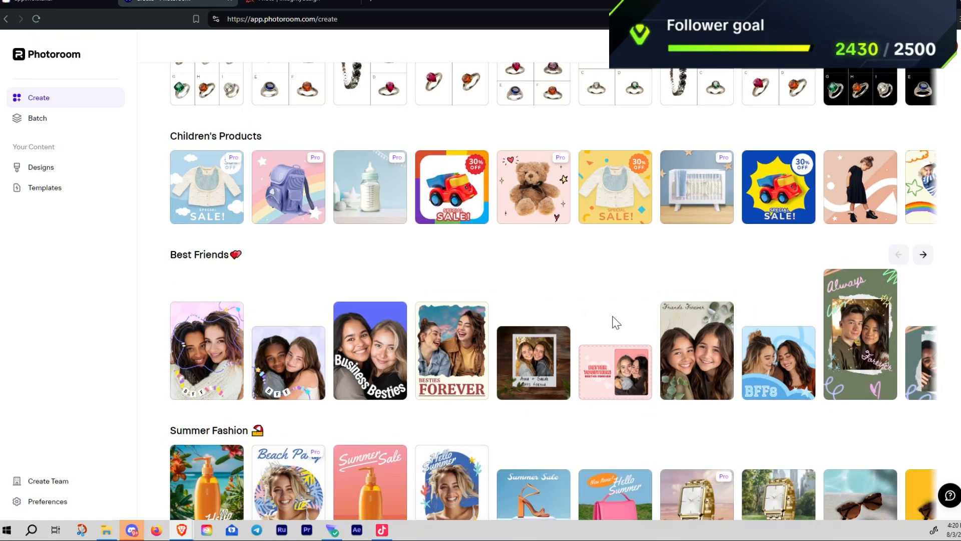
scroll(626, 326, down, 4)
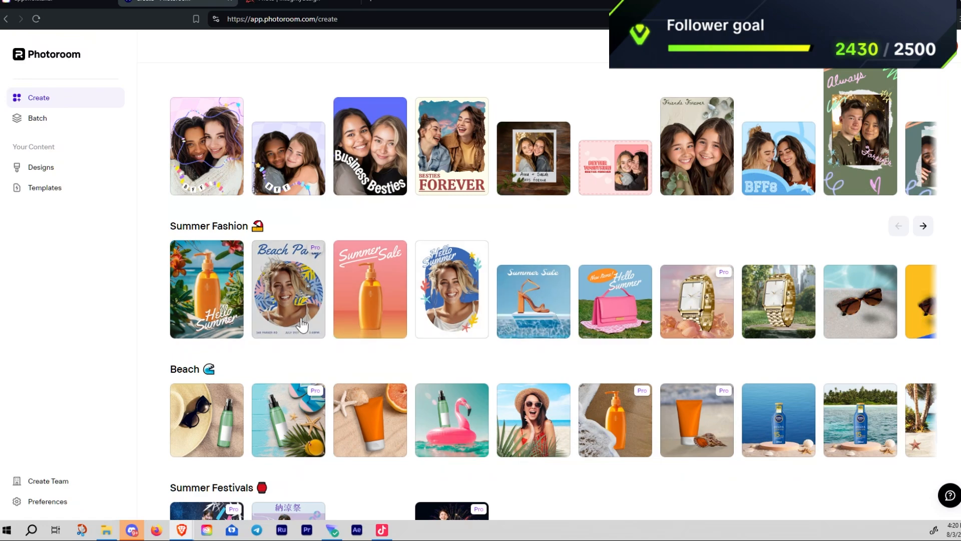
scroll(302, 325, down, 9)
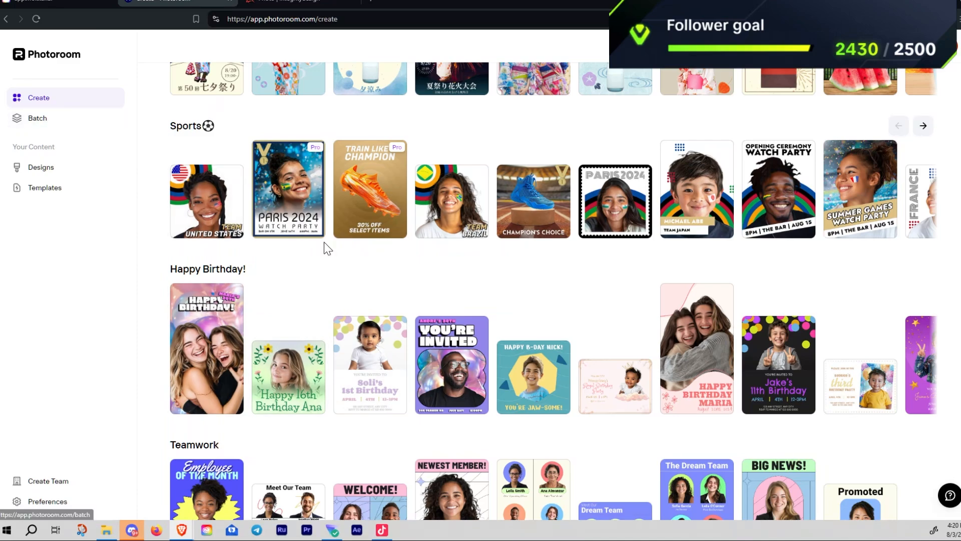
scroll(694, 380, down, 7)
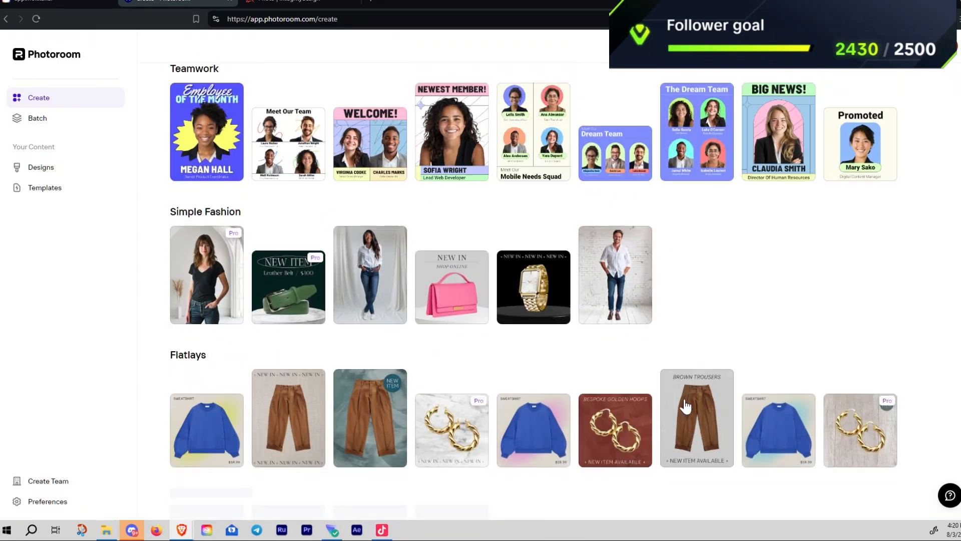
scroll(685, 406, up, 7)
Switch to Mokker AI and view its Products and Scenes pages, then browse the Templates page down to Citrus Flavor and Medicine Cabinet
click(61, 1)
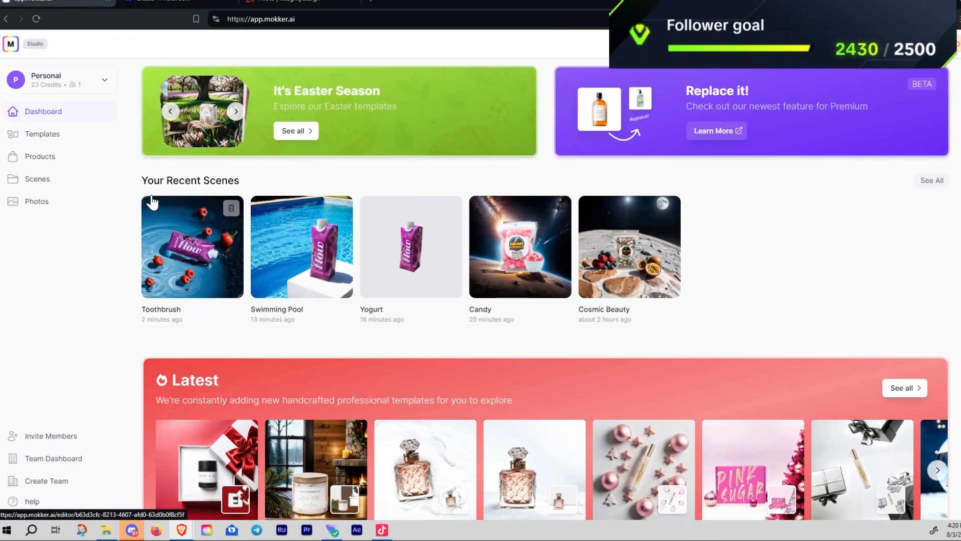
click(46, 167)
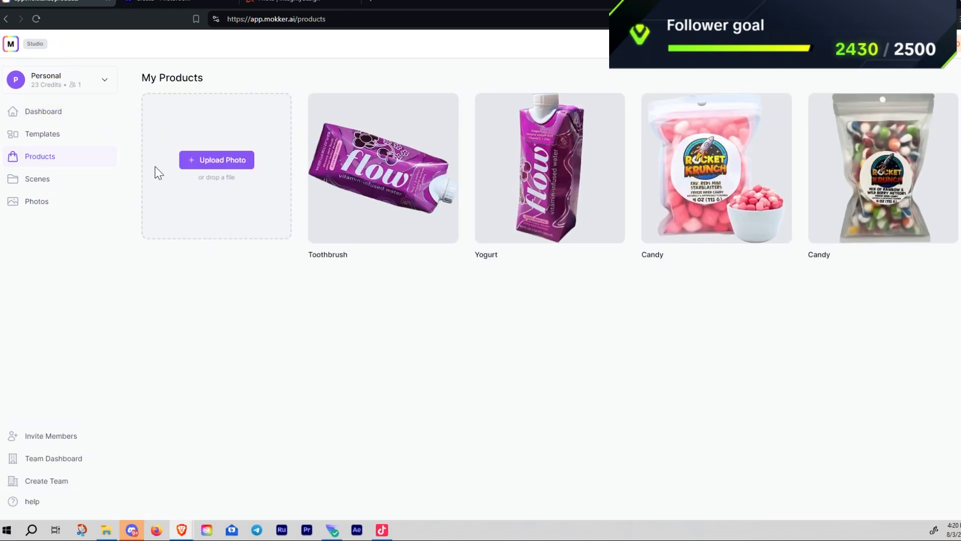
click(53, 179)
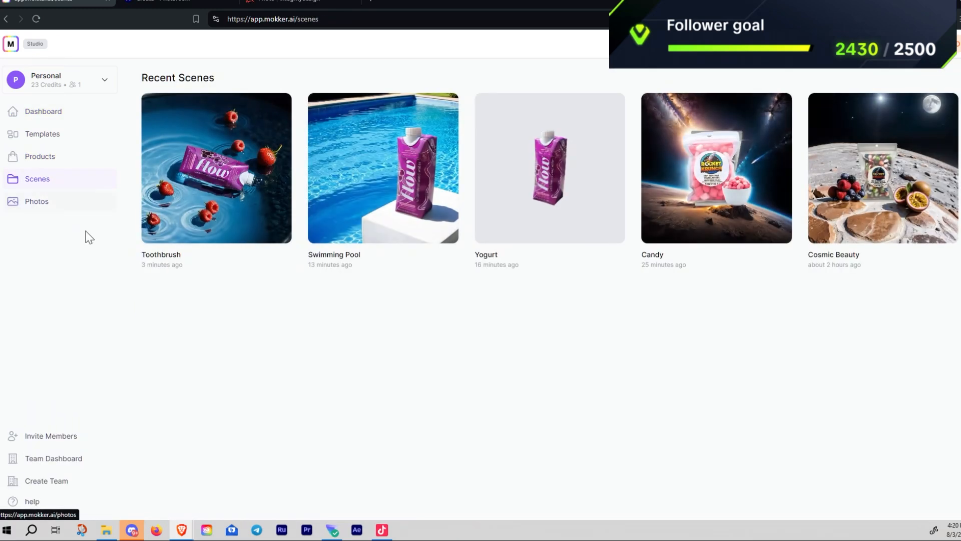
click(43, 134)
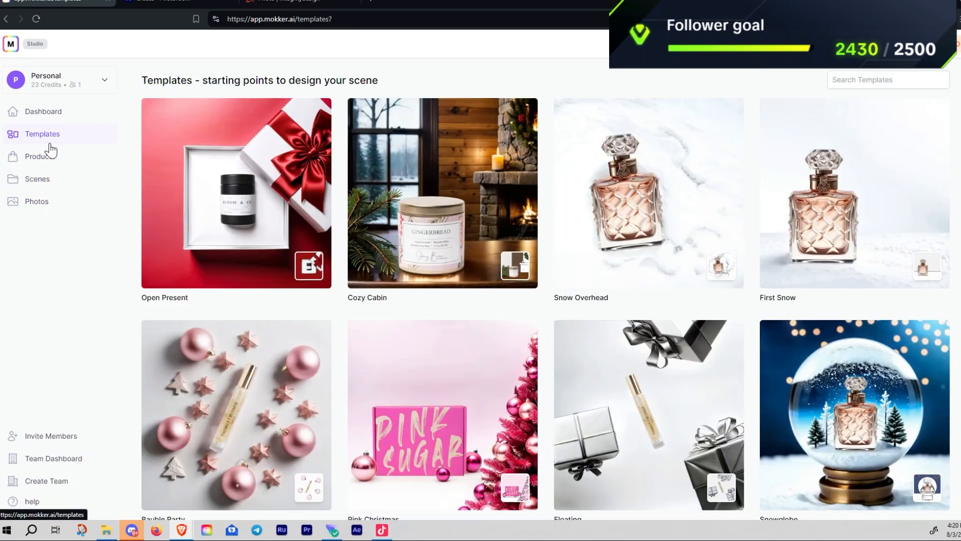
scroll(468, 346, down, 4)
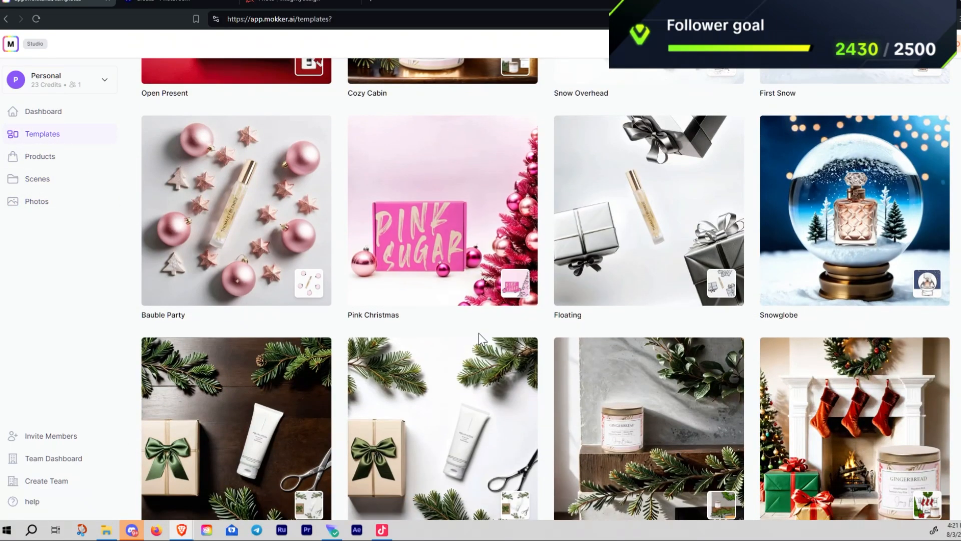
scroll(478, 334, down, 12)
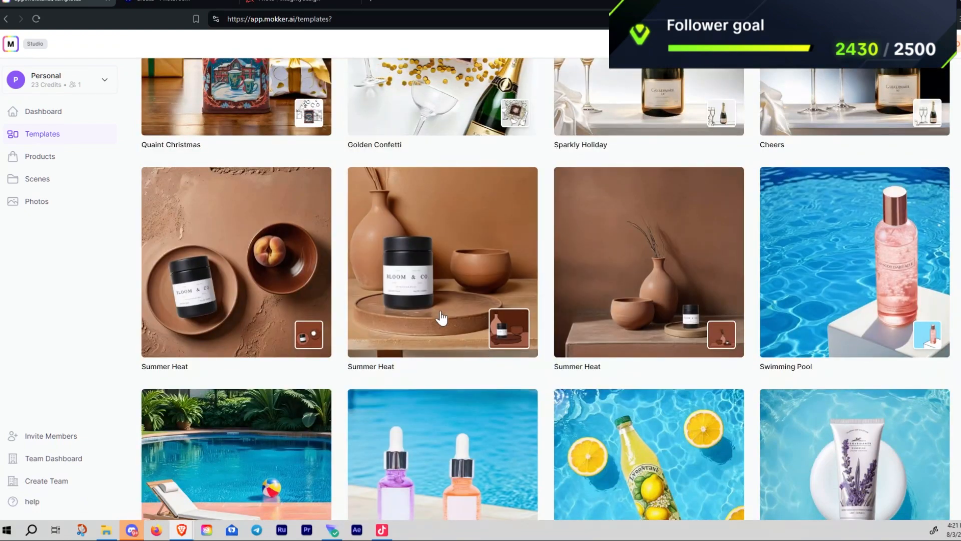
scroll(488, 321, down, 2)
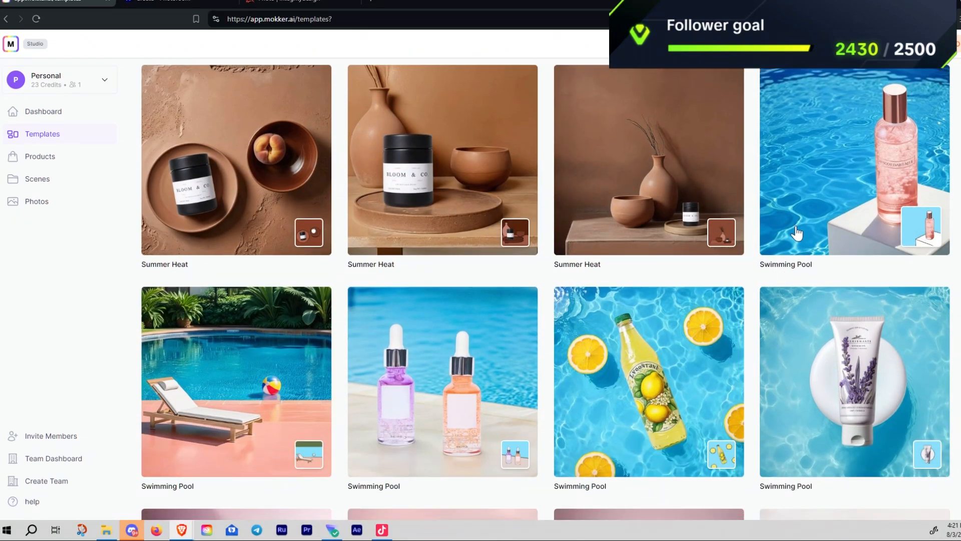
scroll(705, 245, down, 3)
scroll(468, 280, down, 4)
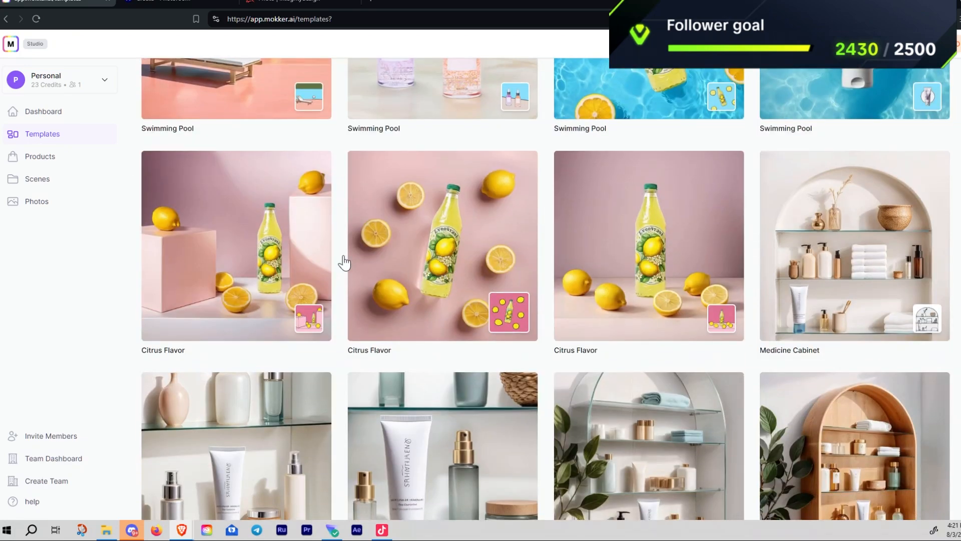
Switch to Photoroom and review its template categories from Background Matching and Collage through Summer Fashion and Beach
click(152, 1)
scroll(419, 312, up, 6)
scroll(420, 312, up, 15)
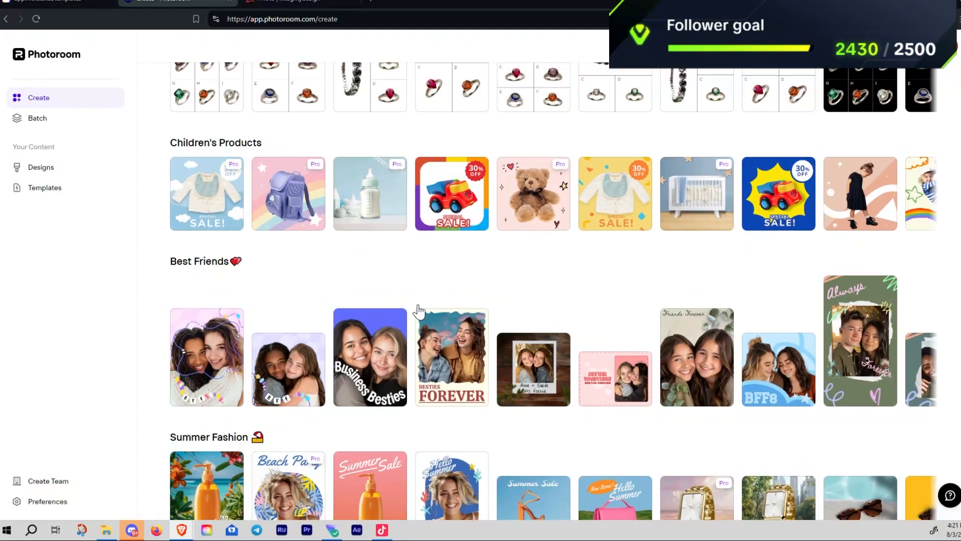
scroll(467, 307, down, 5)
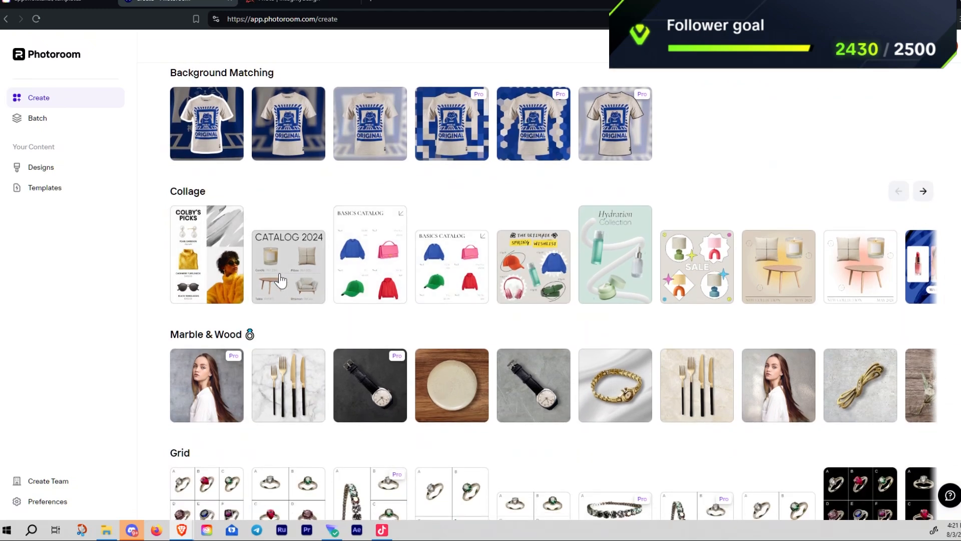
scroll(351, 285, down, 4)
scroll(501, 295, down, 3)
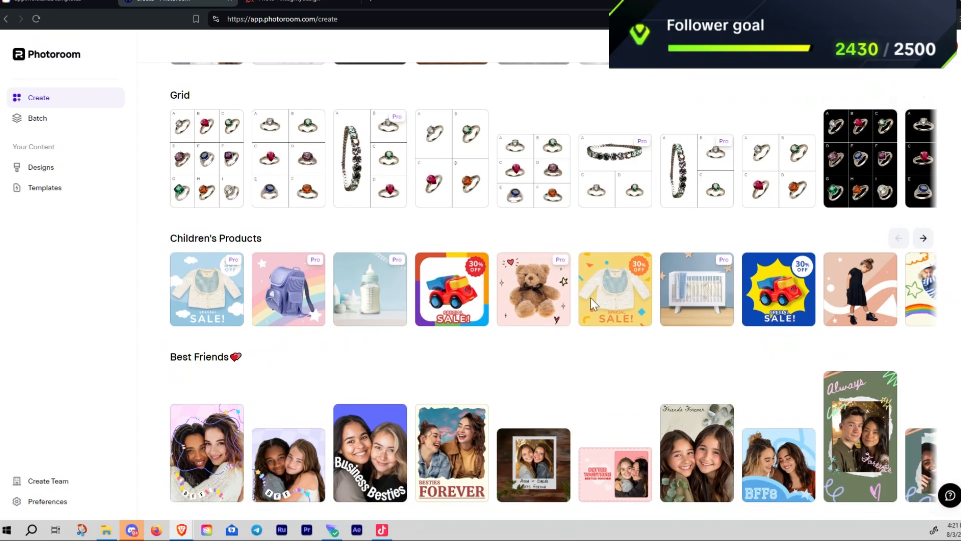
scroll(592, 300, down, 5)
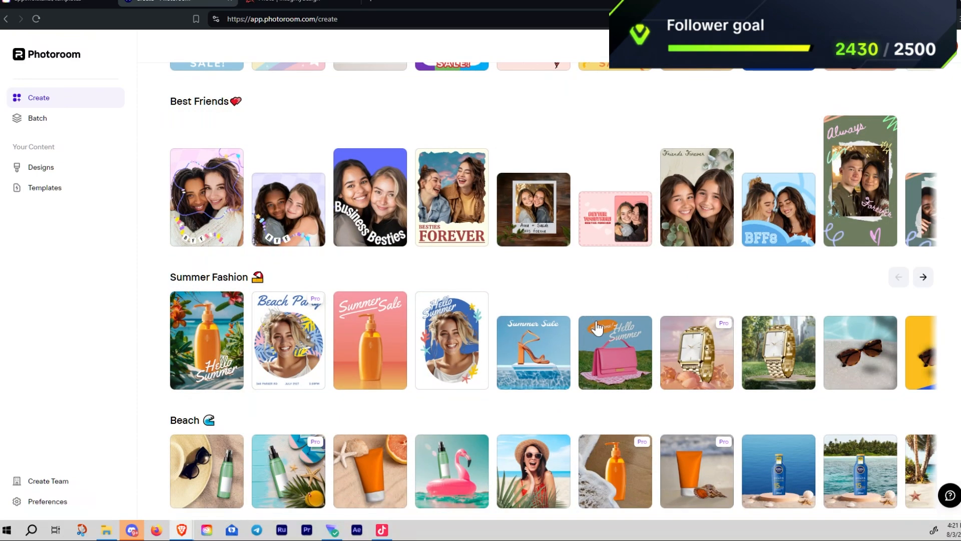
Review the Photoroom categories back up through Grid, Minimal Shop, Marketplaces and Trending to the start of the Create page
scroll(654, 351, up, 7)
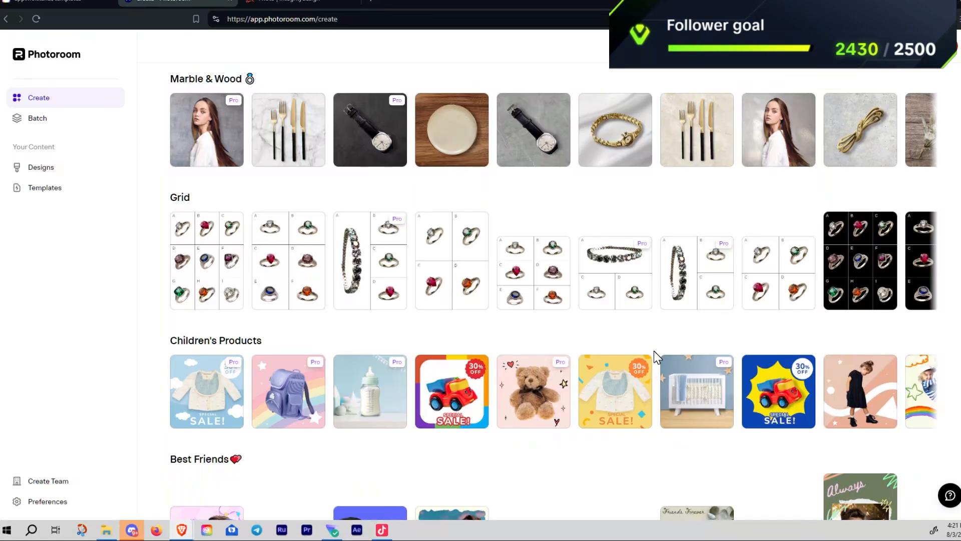
scroll(654, 350, up, 6)
scroll(654, 350, up, 8)
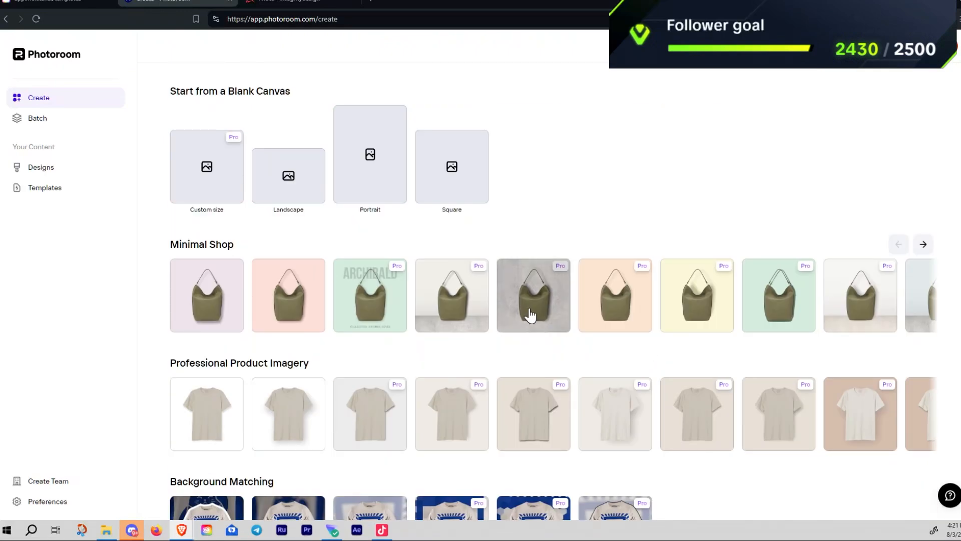
scroll(380, 271, down, 7)
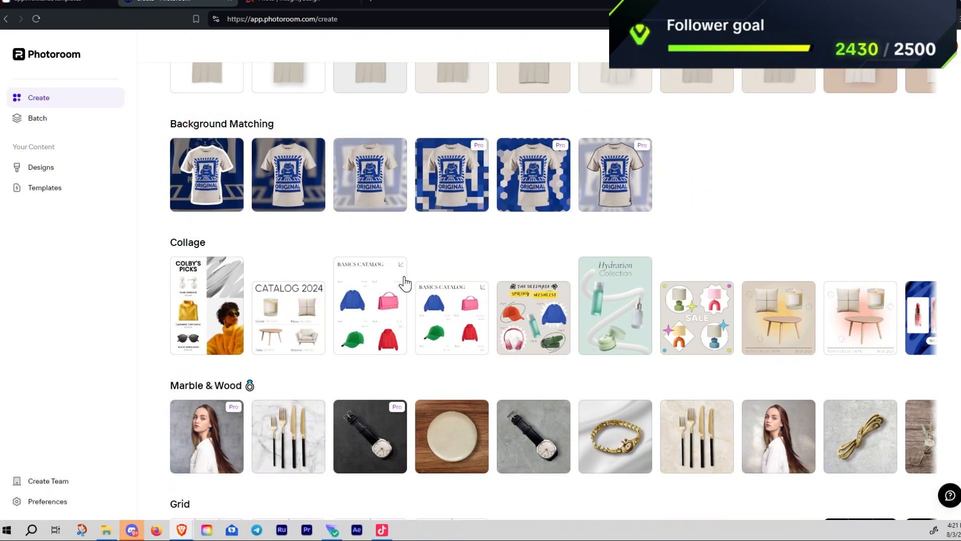
scroll(406, 283, up, 15)
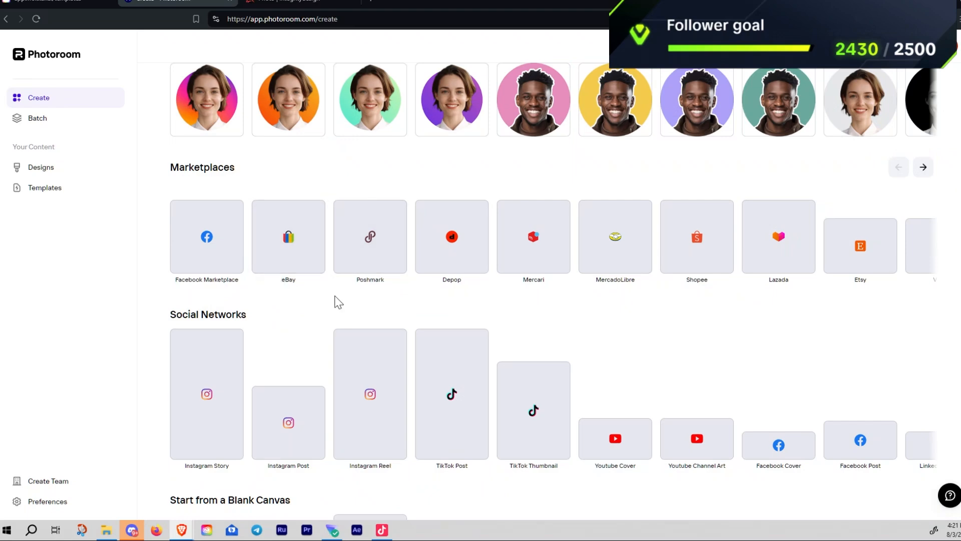
scroll(448, 324, up, 7)
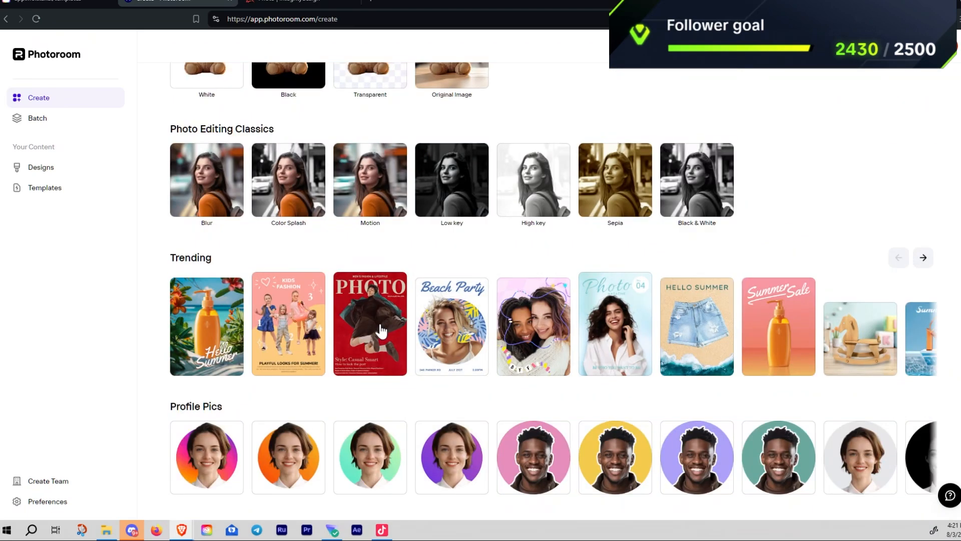
scroll(381, 331, up, 7)
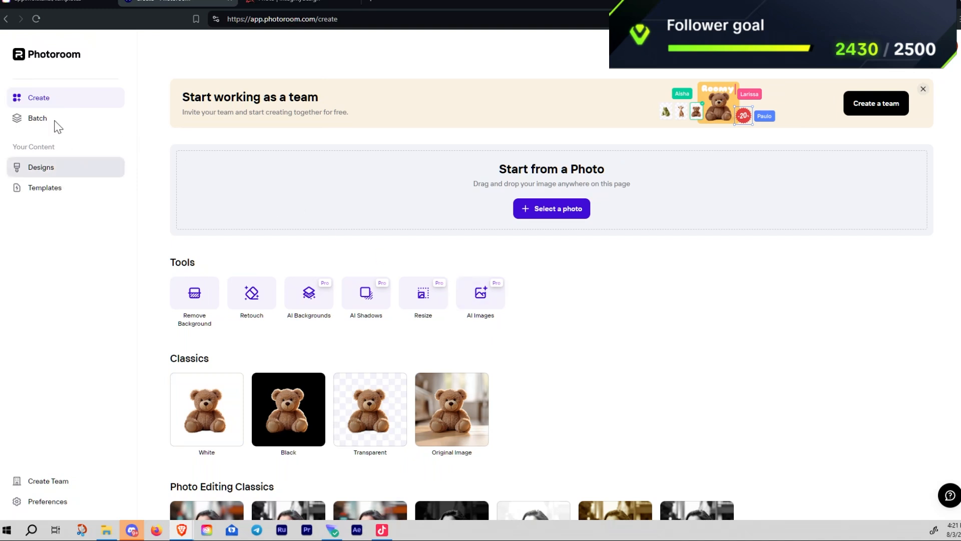
Switch to Mokker AI and open the recent Swimming Pool scene in the editor
click(46, 2)
scroll(200, 165, up, 9)
click(45, 186)
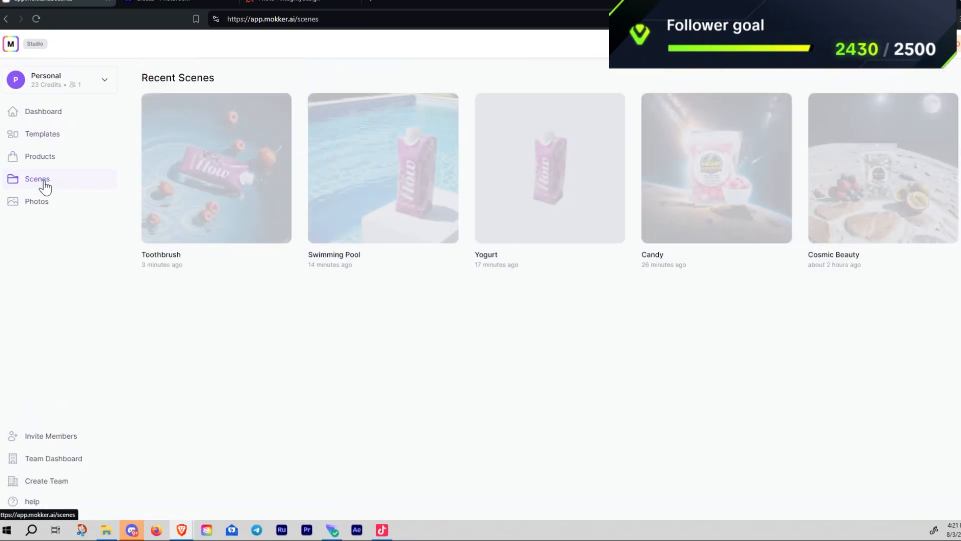
click(391, 201)
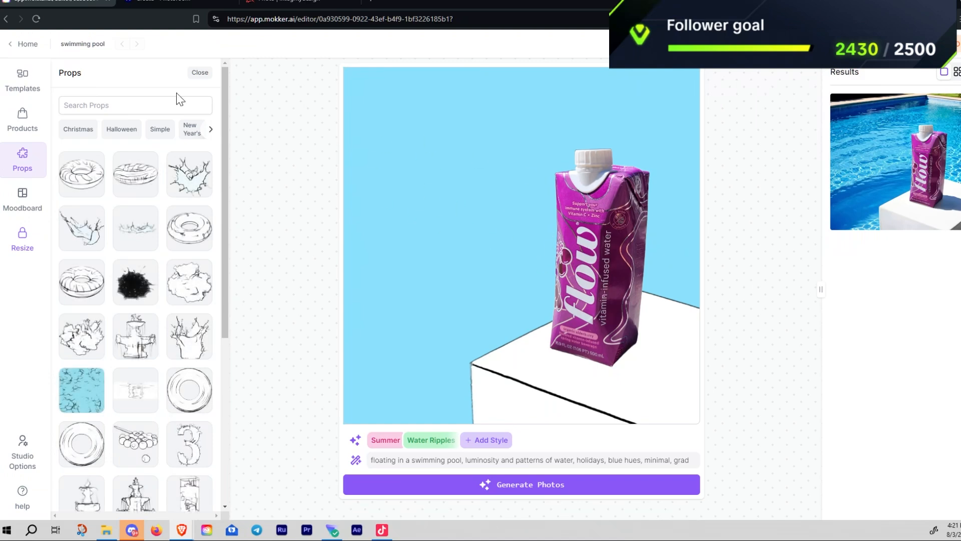
Return to Photoroom and view the Classics, Photo Editing Classics and Trending templates on the Create page
click(160, 3)
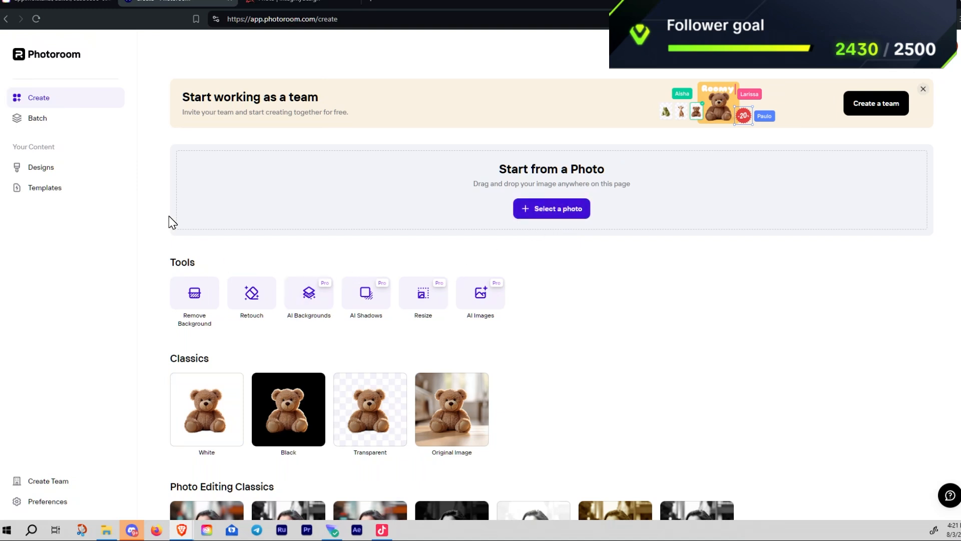
scroll(385, 312, down, 3)
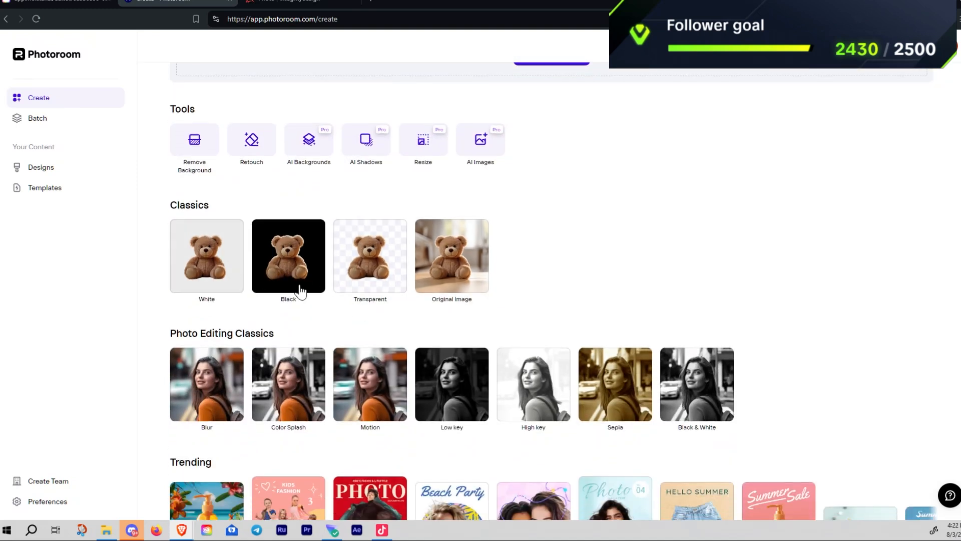
scroll(611, 395, down, 3)
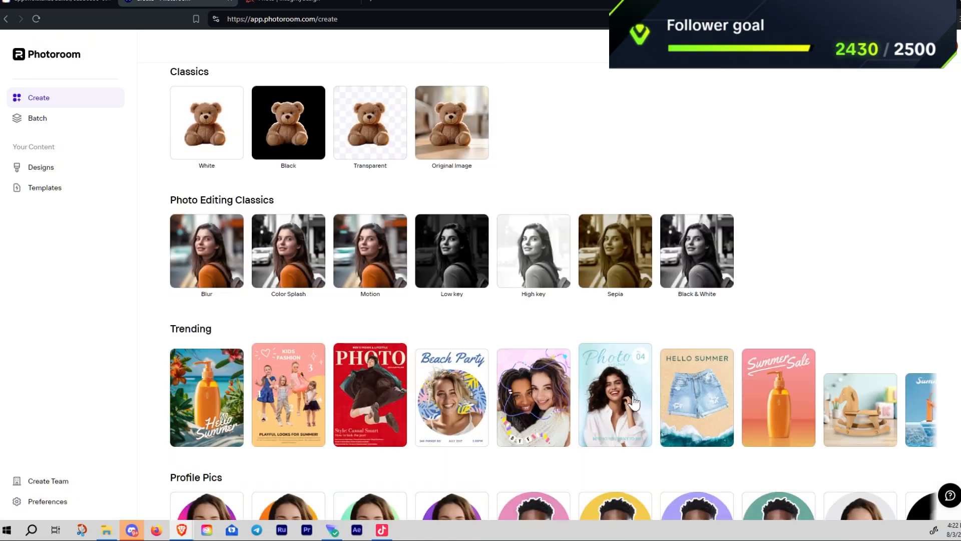
Start a new design from the carton photo 20240803_151557 in the Ai-Photo-apps folder
scroll(512, 315, down, 3)
scroll(512, 320, up, 10)
click(561, 210)
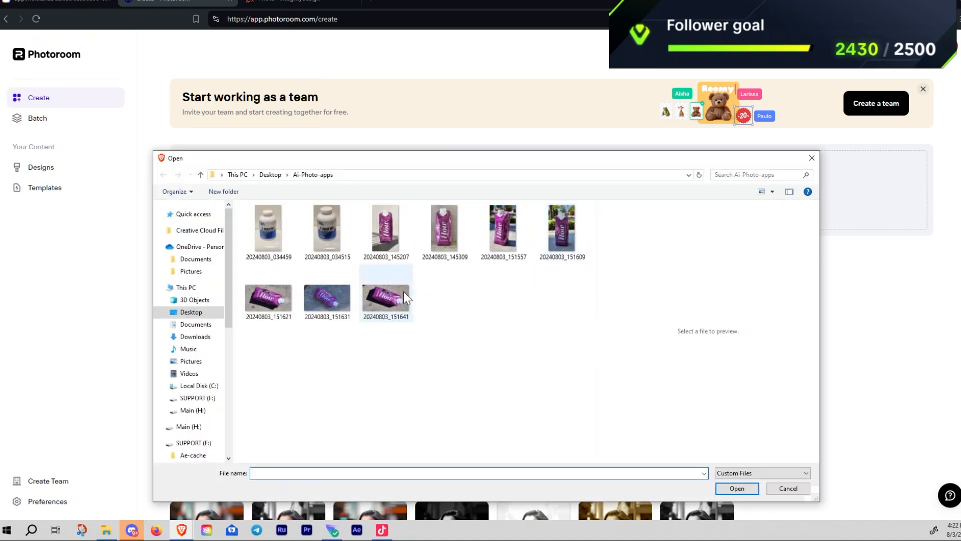
click(502, 238)
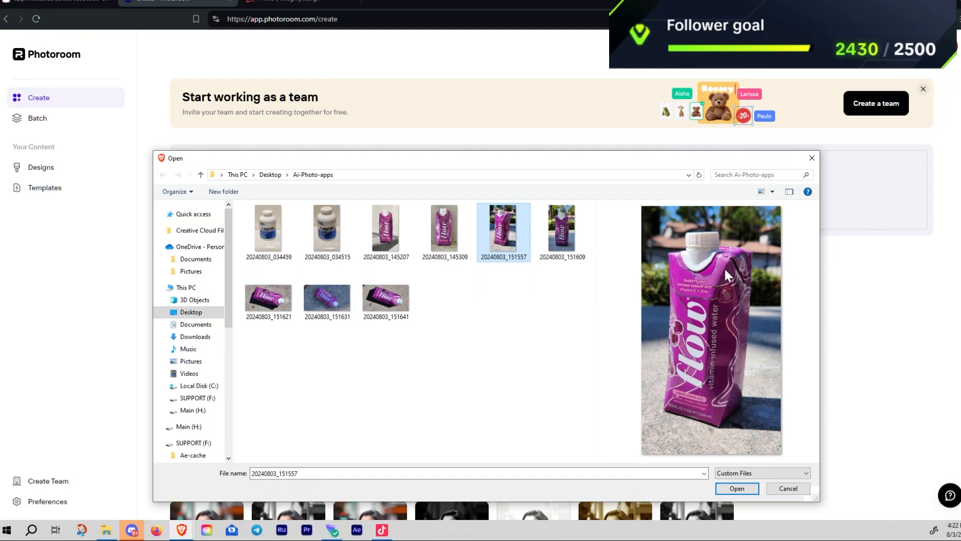
click(743, 492)
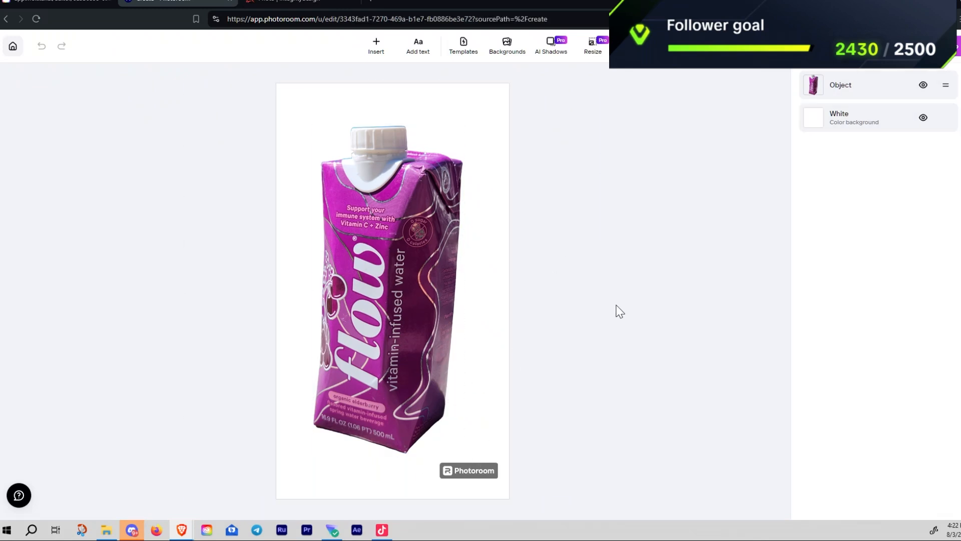
Hide the White color background layer behind the carton, toggling its visibility to compare
click(922, 120)
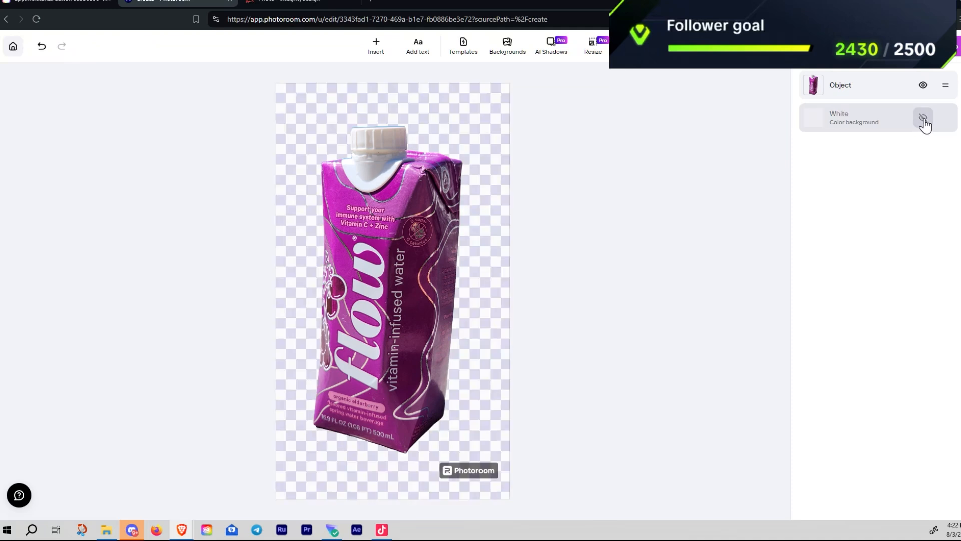
click(924, 119)
click(924, 119)
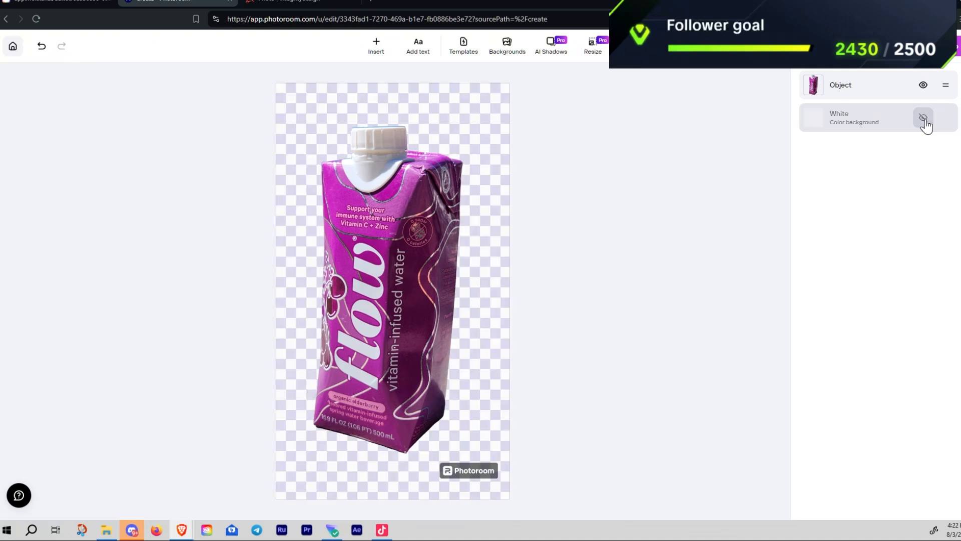
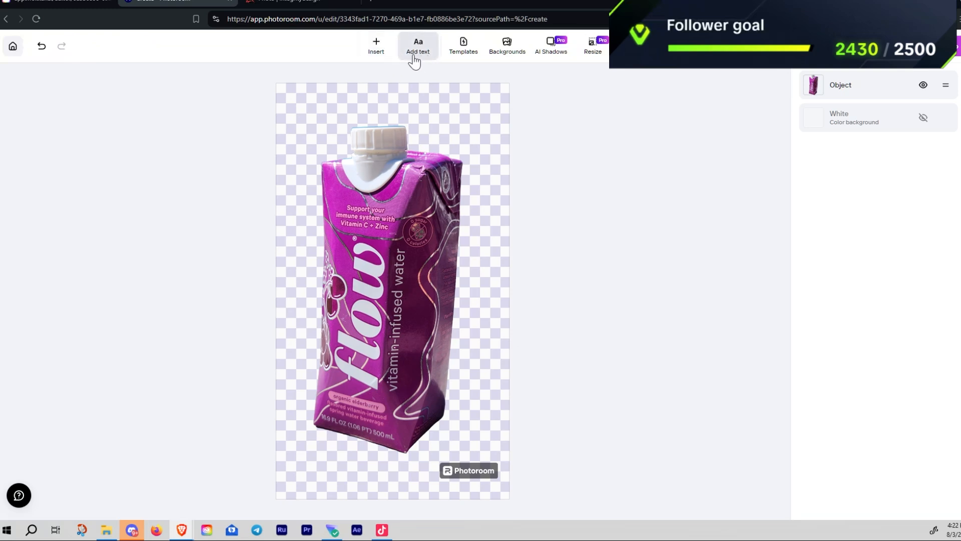
Search the templates for "pool" and look through the matching categories
click(463, 50)
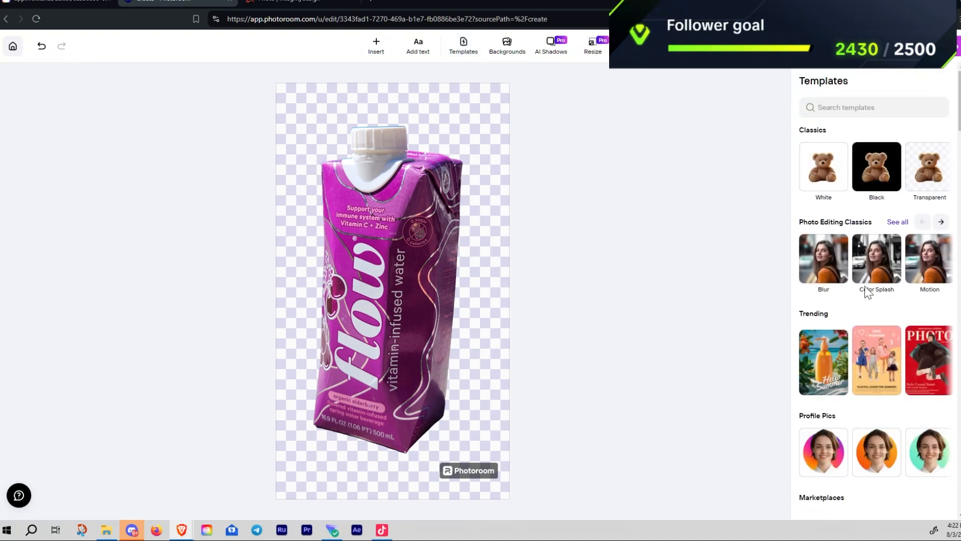
click(851, 107)
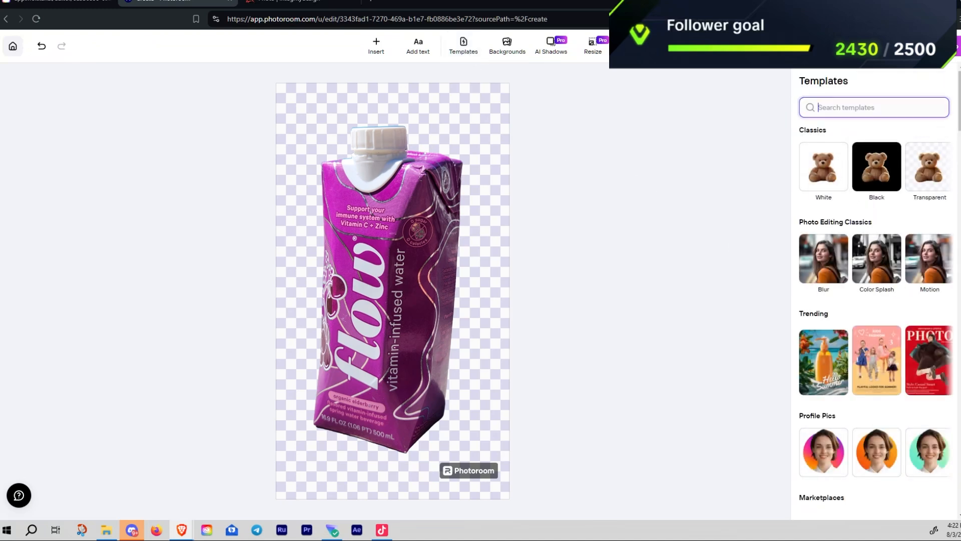
text(pool)
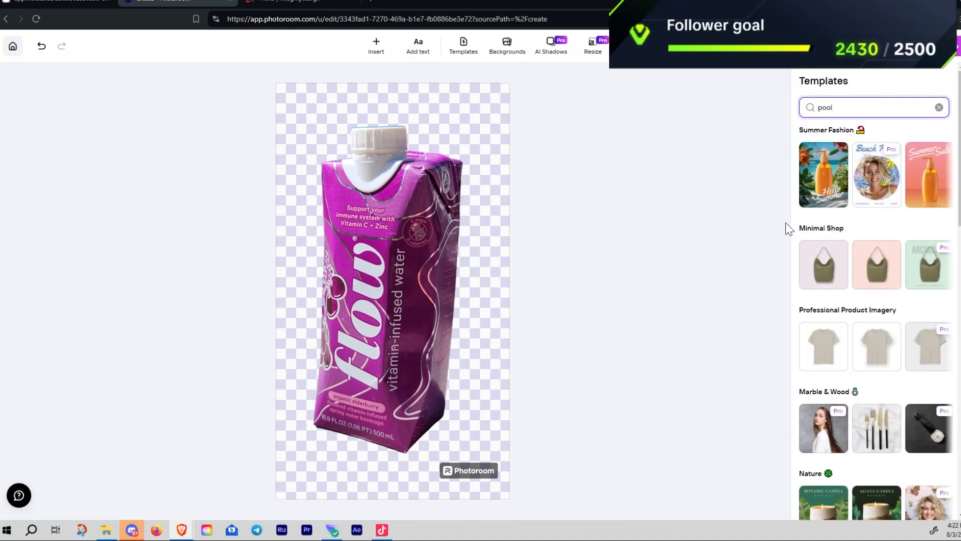
scroll(905, 273, down, 7)
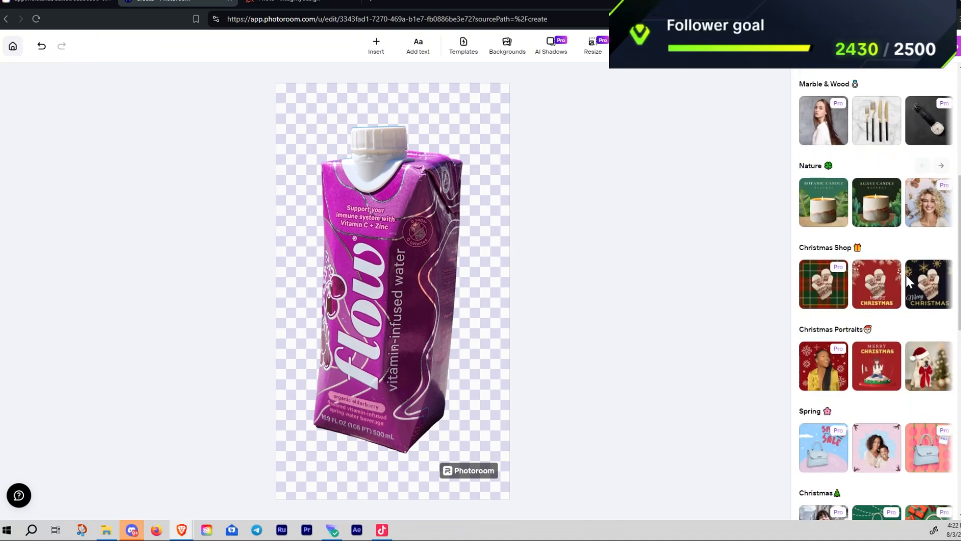
scroll(909, 281, down, 10)
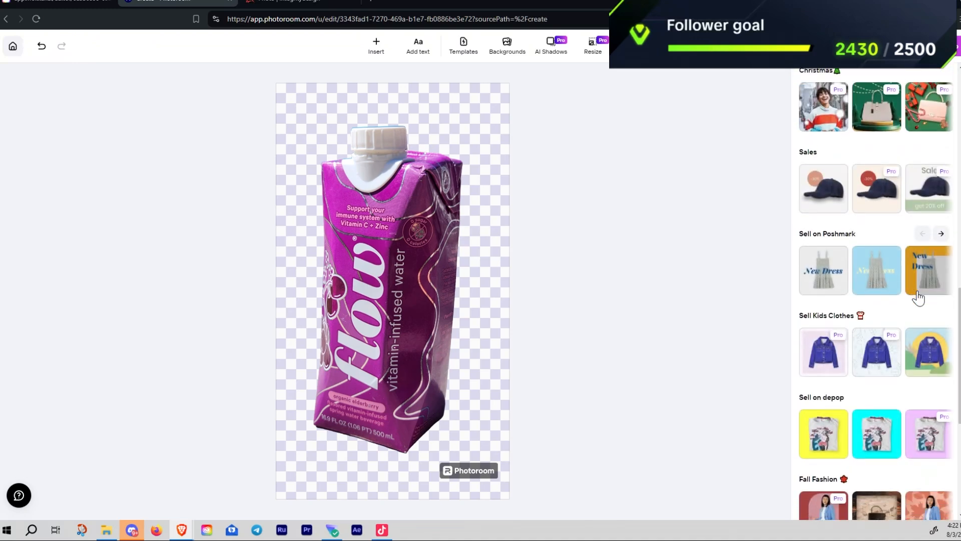
scroll(925, 321, down, 4)
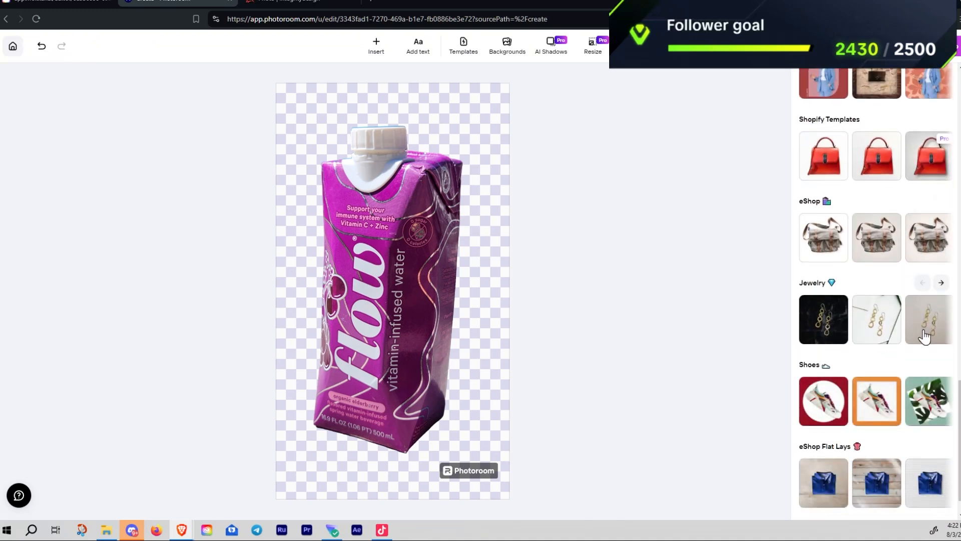
scroll(924, 335, up, 20)
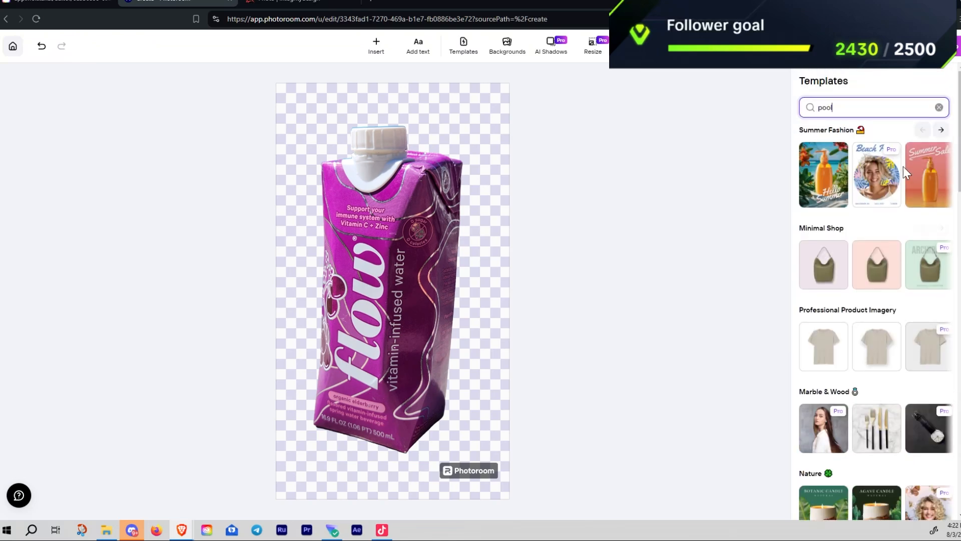
Browse the Summer Fashion templates in the "pool" results for a poolside scene
click(943, 138)
click(942, 137)
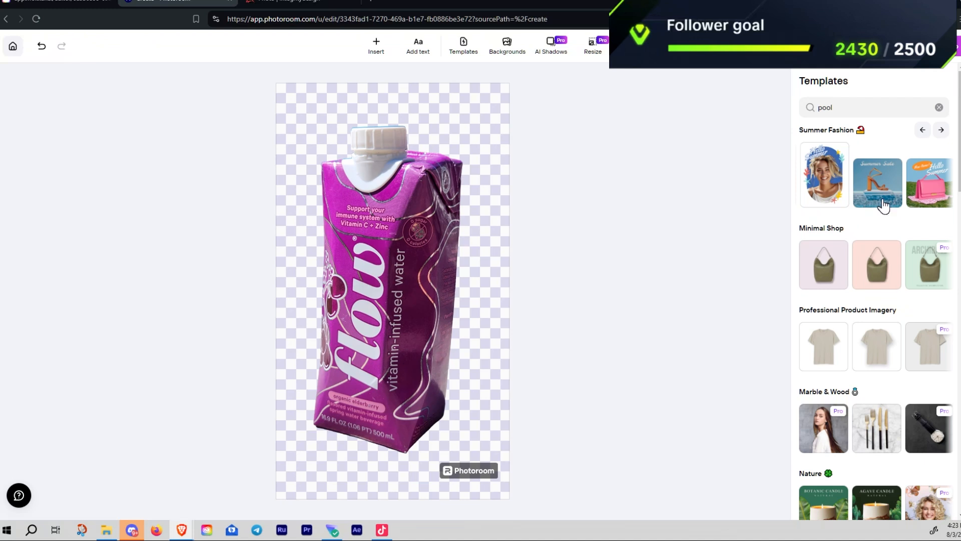
click(942, 132)
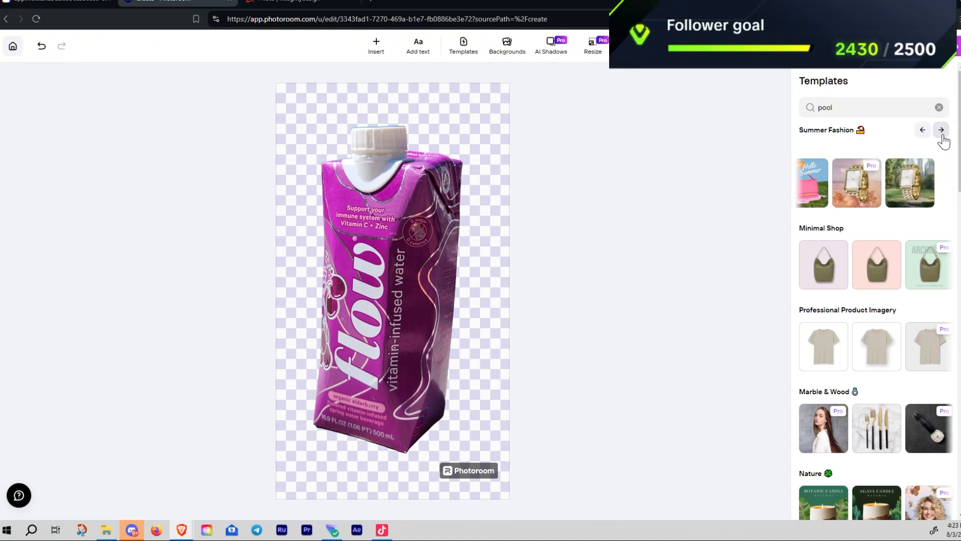
click(942, 131)
click(942, 131)
click(941, 133)
click(941, 134)
click(941, 133)
click(941, 134)
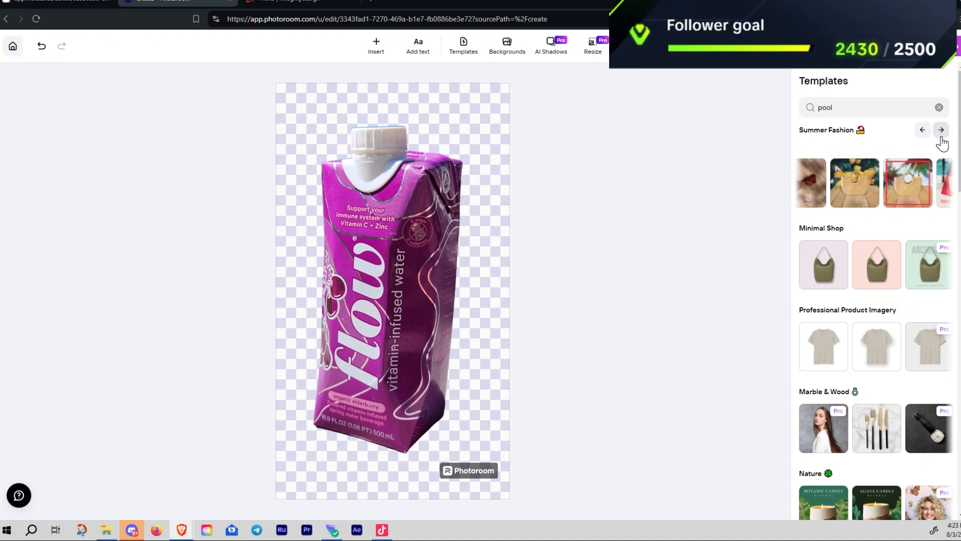
click(941, 132)
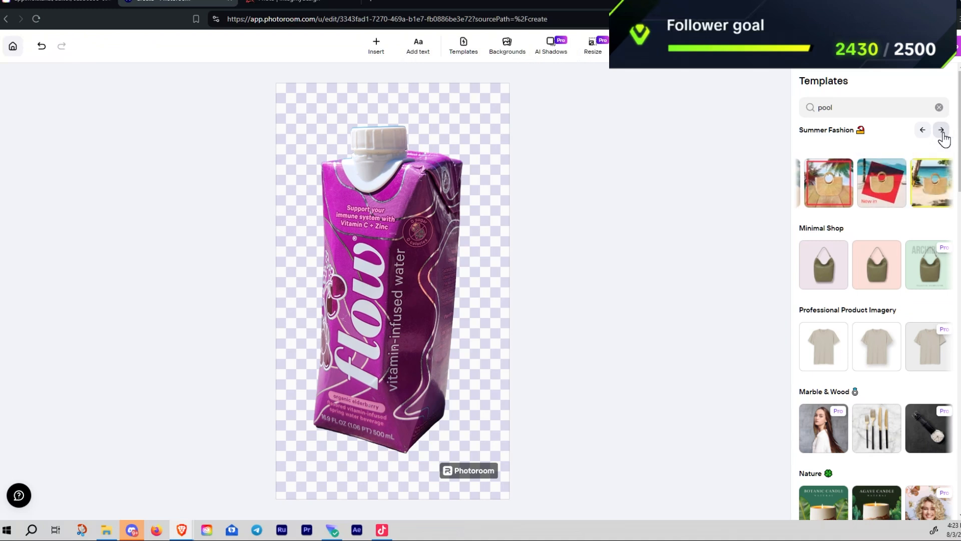
click(943, 135)
click(925, 134)
click(925, 134)
click(925, 134)
Search the templates for "water" instead and browse the Beach row for a suitable water scene
click(939, 107)
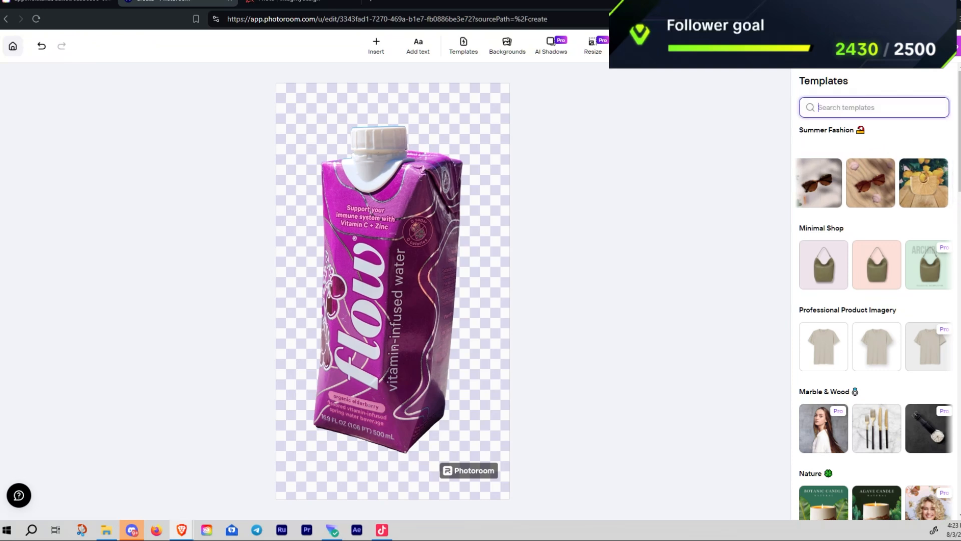
text(water)
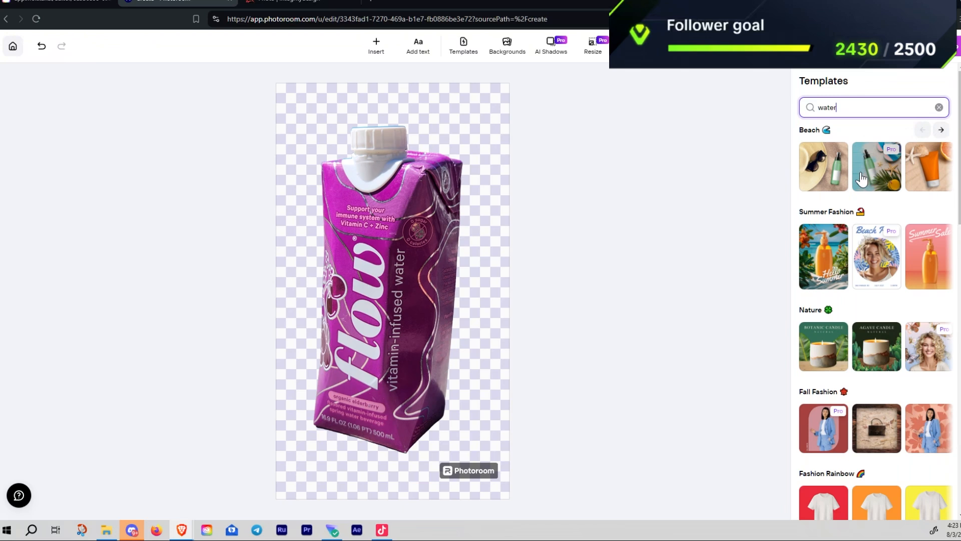
click(941, 131)
click(941, 131)
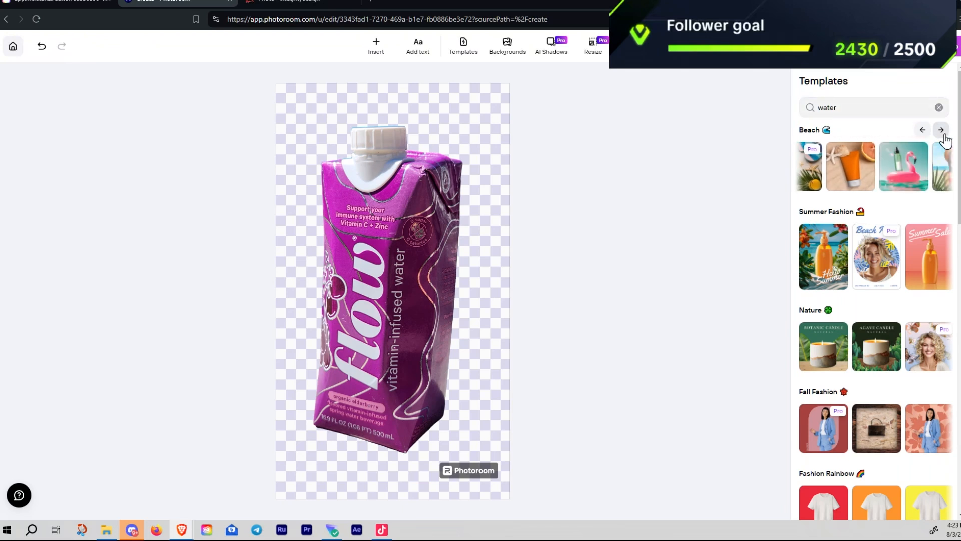
click(942, 131)
click(941, 132)
click(941, 131)
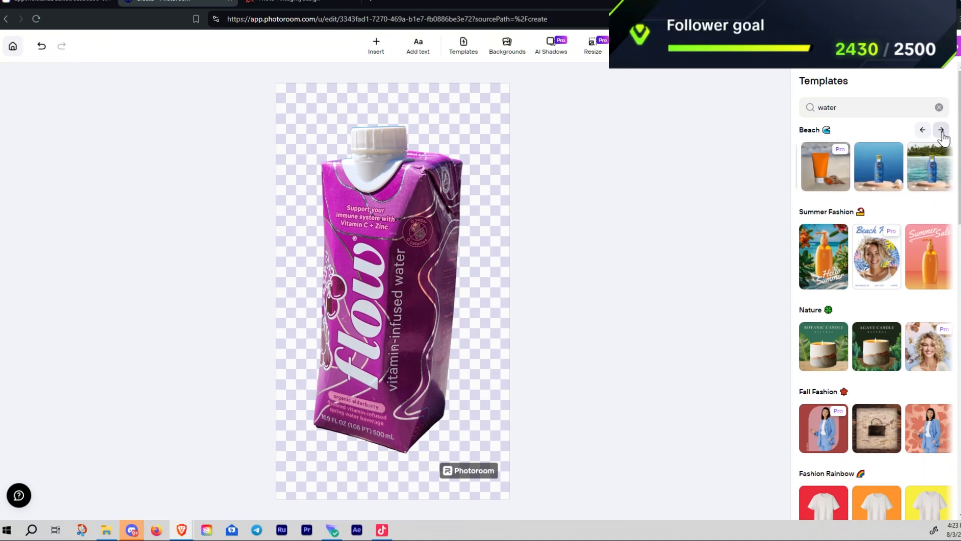
click(941, 131)
click(942, 131)
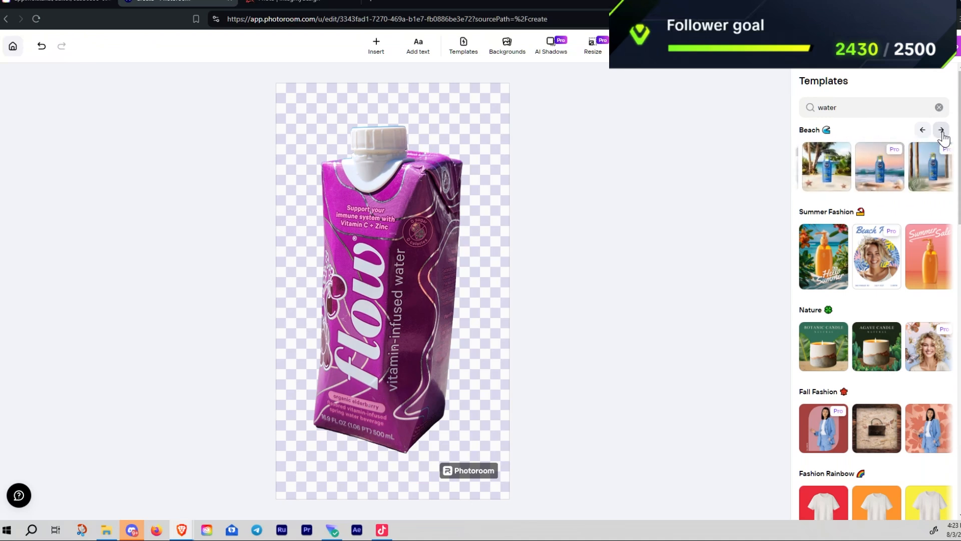
click(941, 131)
click(941, 131)
click(941, 131)
click(941, 131)
click(942, 130)
click(941, 130)
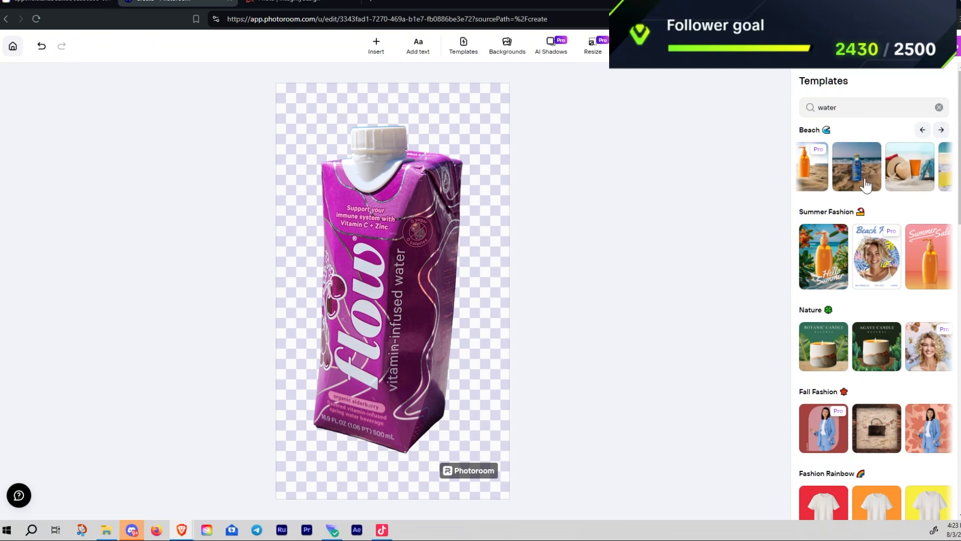
click(942, 131)
click(942, 131)
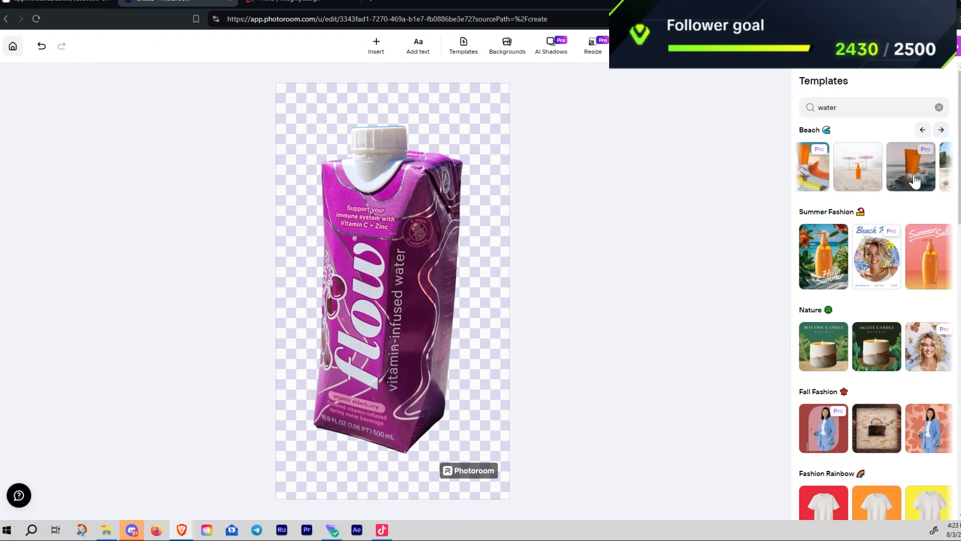
click(941, 131)
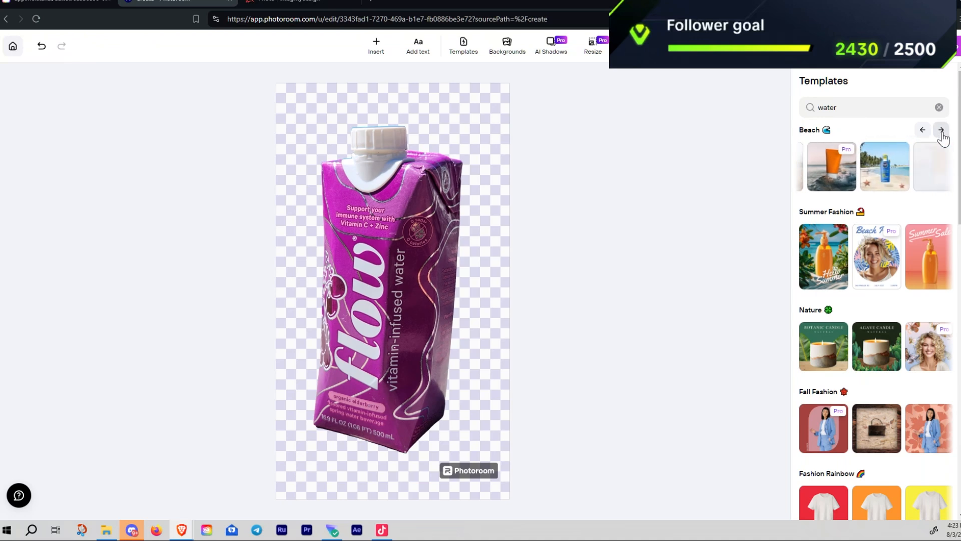
click(940, 135)
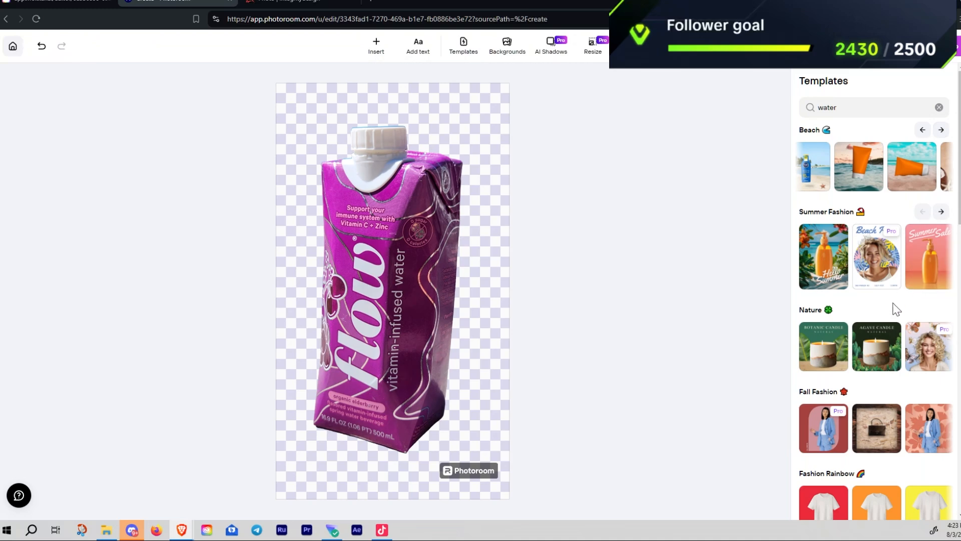
Apply the Beach template with turquoise water, a stone ledge and palm fronds to the carton, replacing the current template
scroll(899, 302, down, 3)
scroll(902, 320, down, 12)
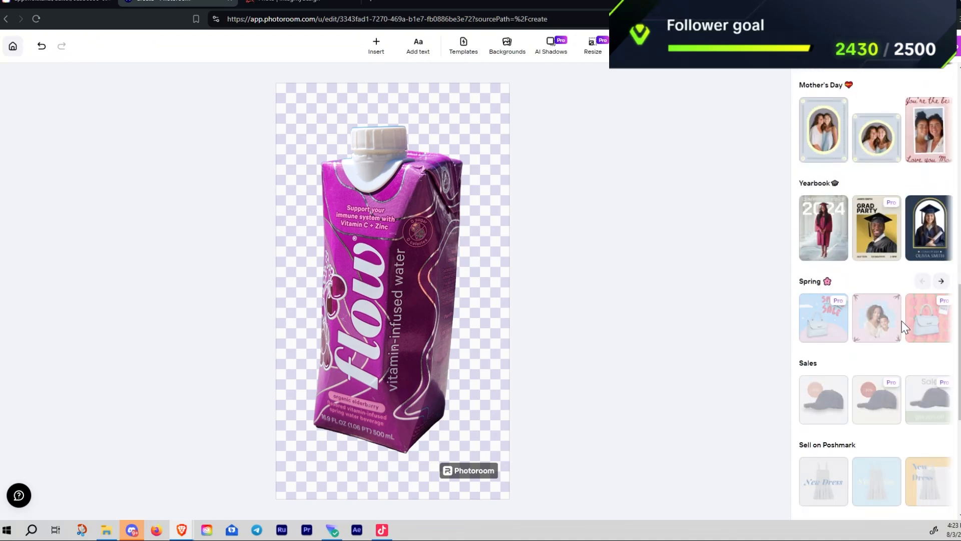
scroll(902, 320, up, 15)
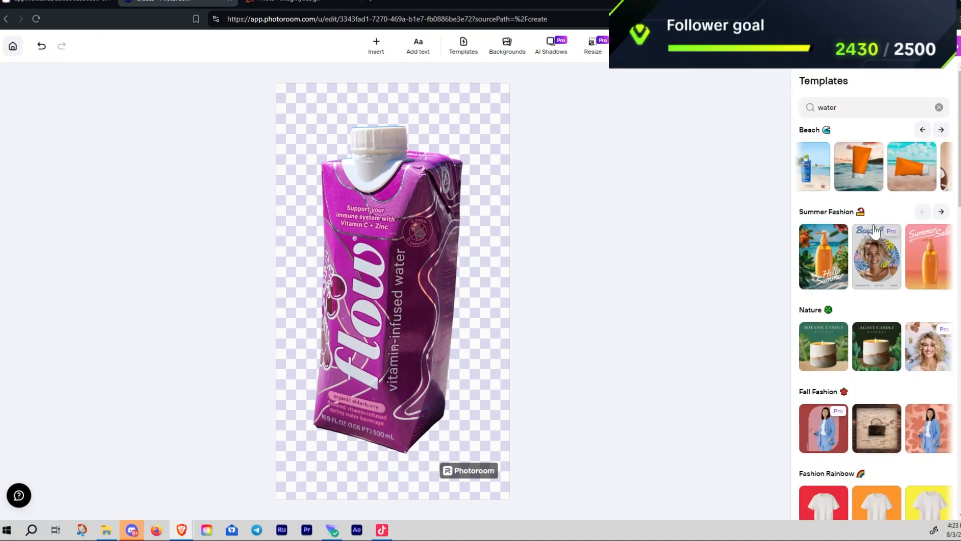
click(923, 129)
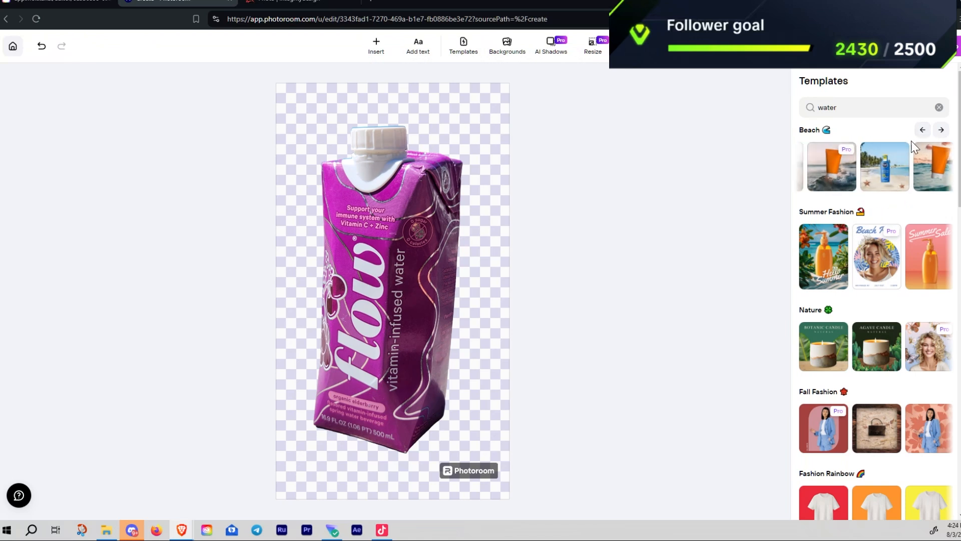
click(941, 130)
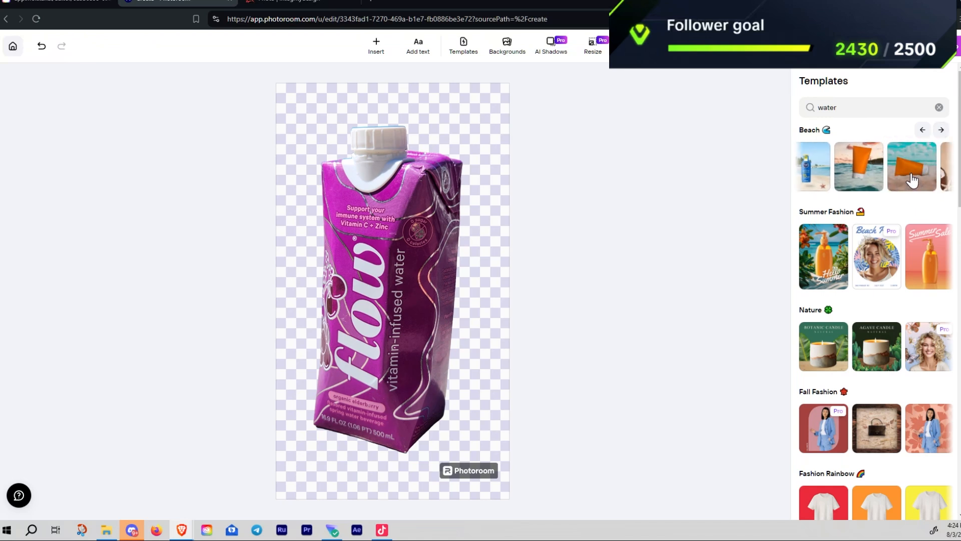
click(942, 131)
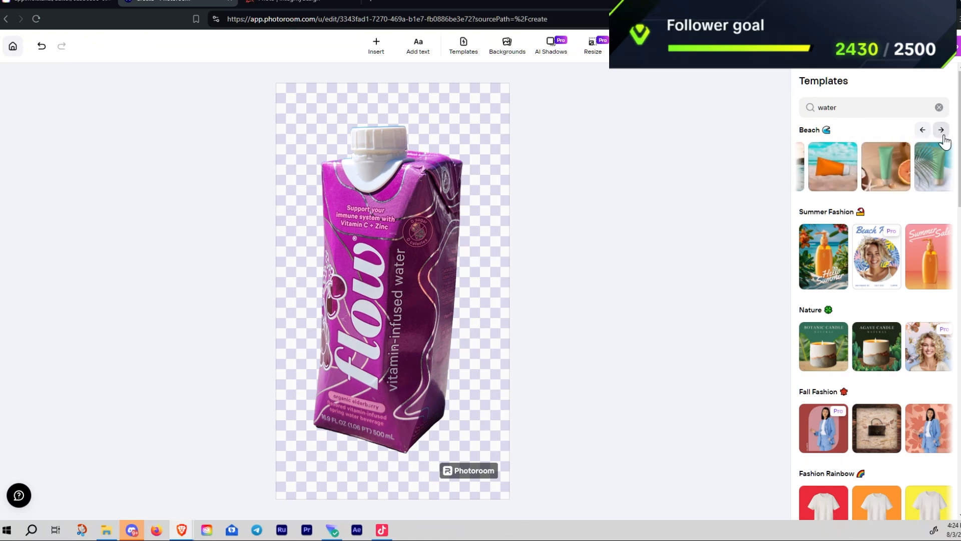
click(941, 131)
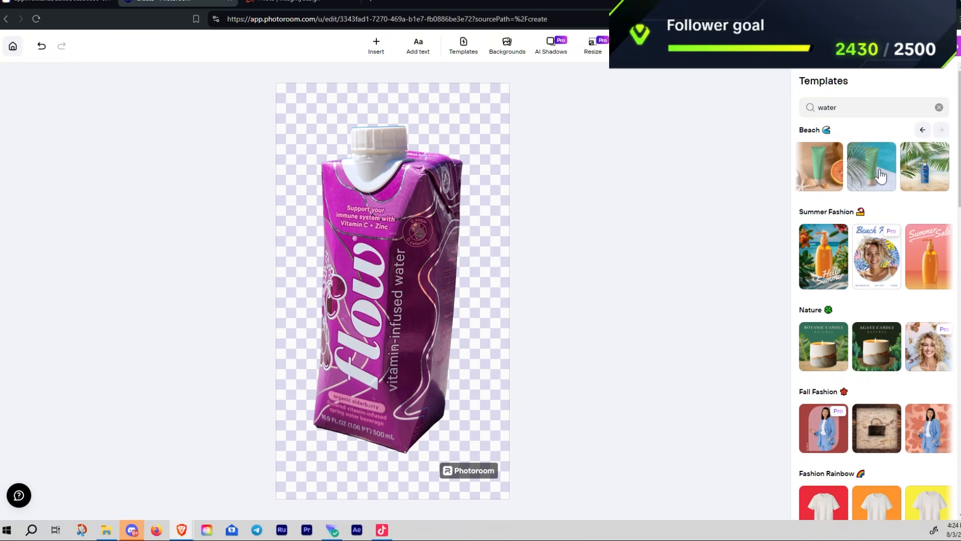
click(870, 175)
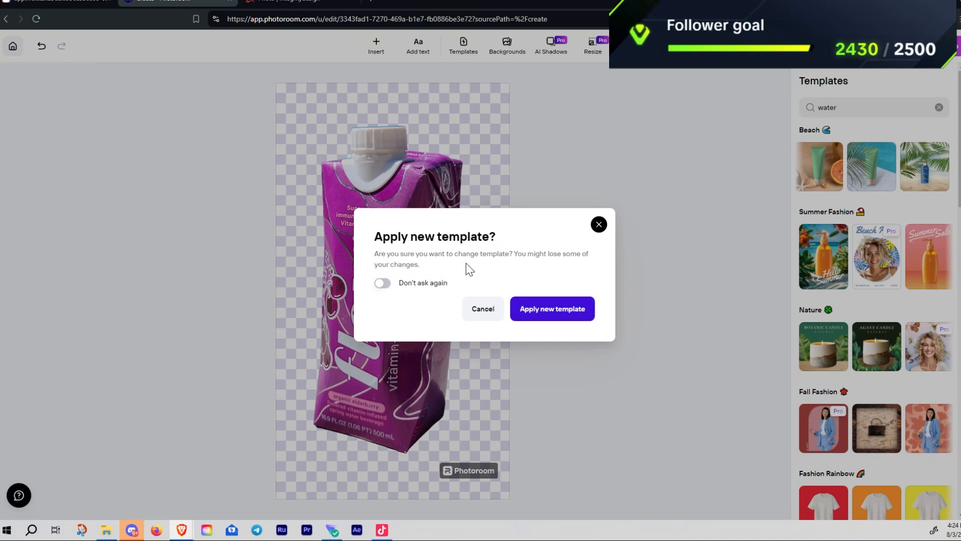
click(558, 313)
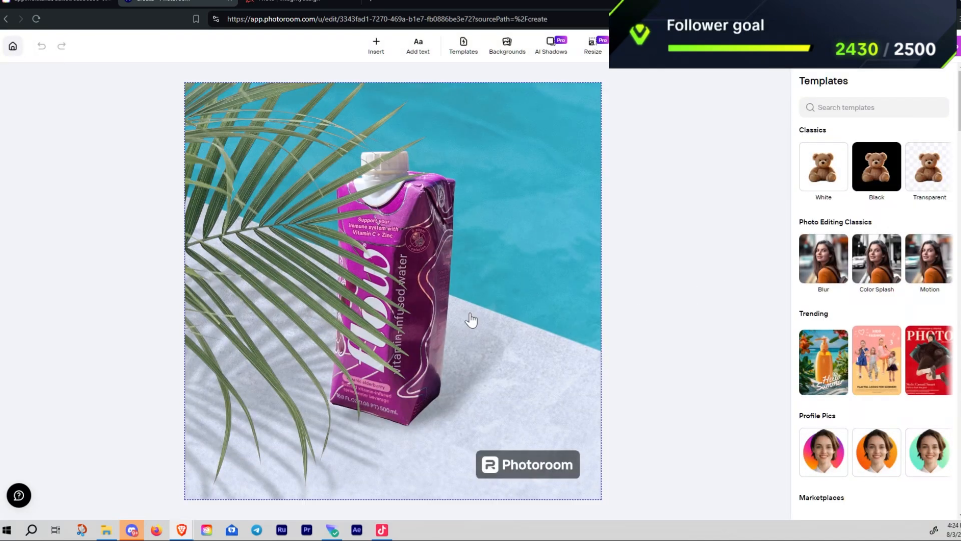
Switch to the Mokker AI swimming pool project to compare its result with the Beach scene, and return to Photoroom
click(289, 289)
mouse_move(296, 287)
mouse_down()
mouse_move(391, 296)
mouse_move(339, 308)
mouse_move(402, 302)
mouse_move(297, 292)
mouse_up()
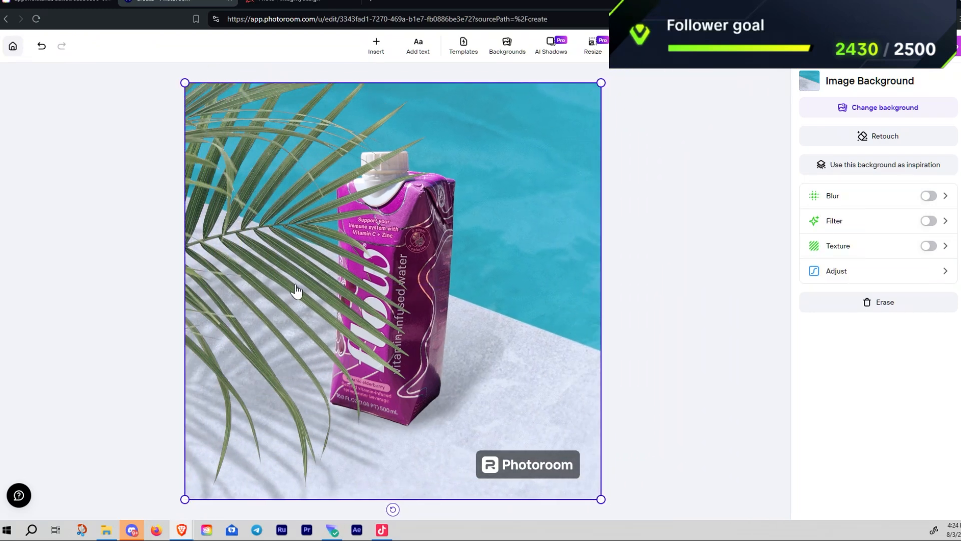
click(71, 6)
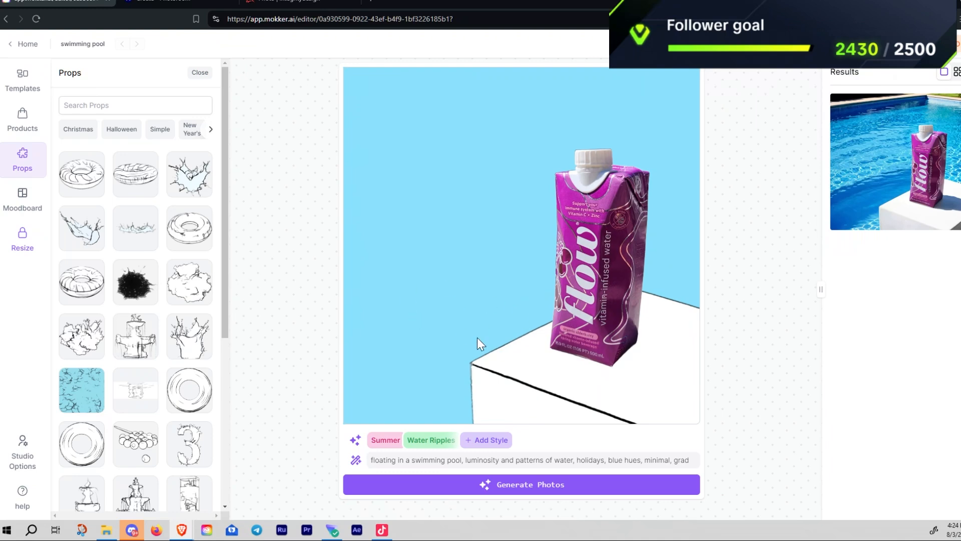
click(180, 1)
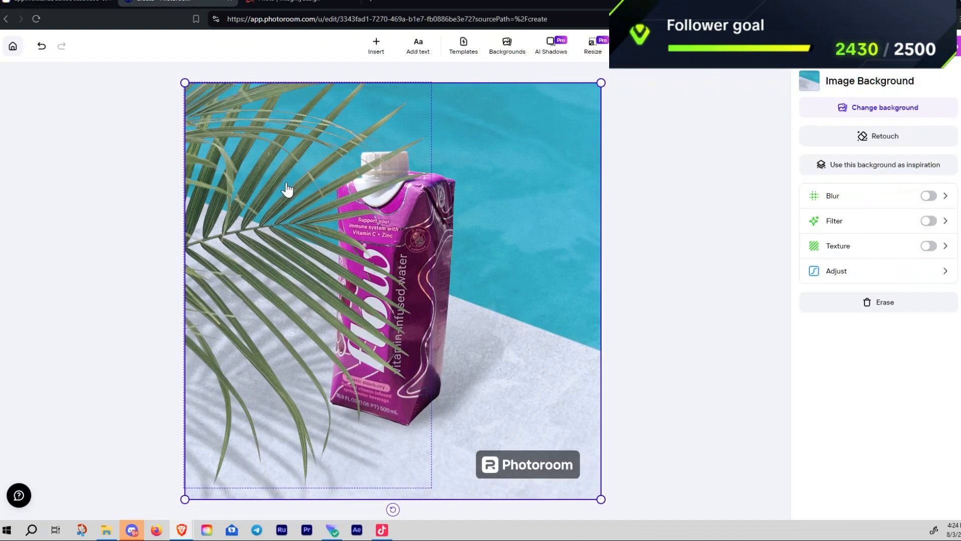
Shift the palm fronds up and left off the carton, and move the carton slightly right of the image's center
drag(207, 117, 192, 84)
click(219, 279)
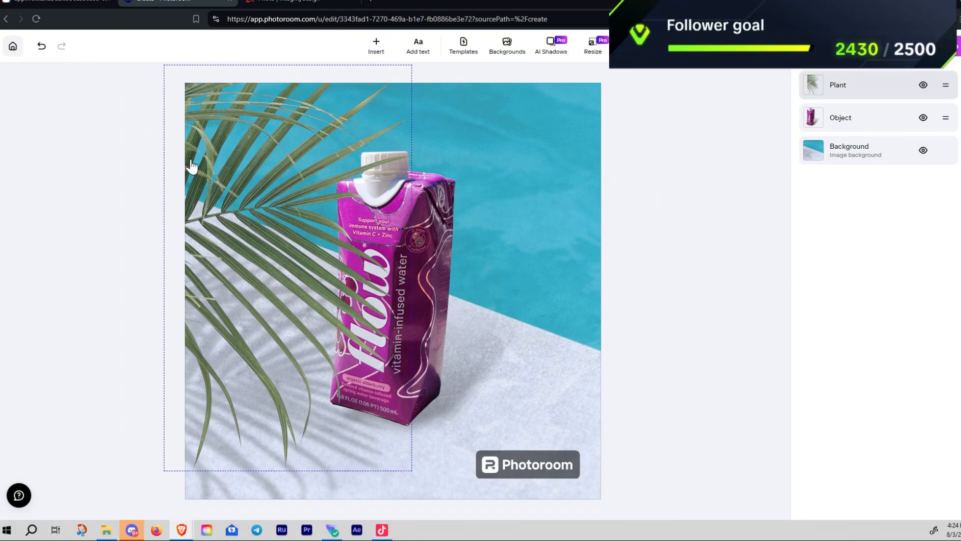
drag(188, 162, 177, 159)
click(214, 326)
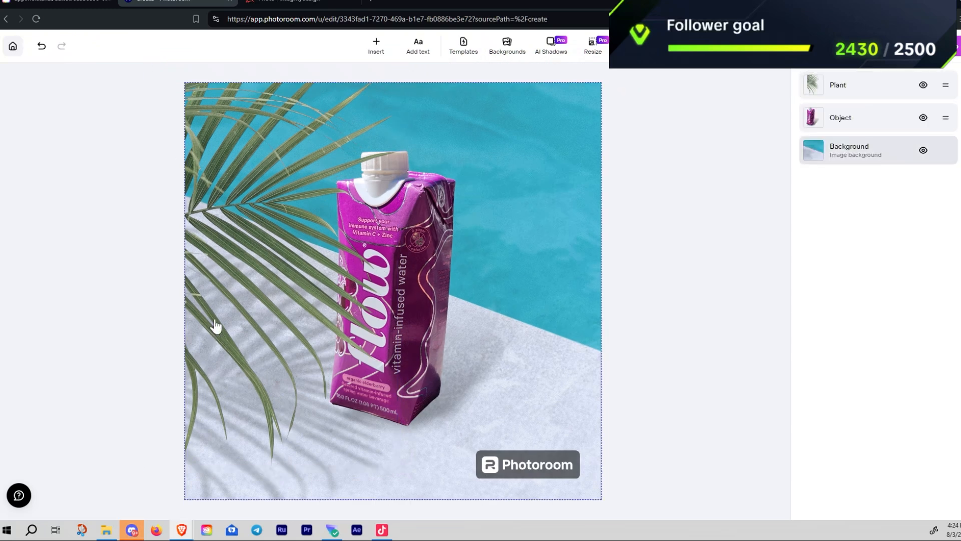
click(273, 456)
drag(273, 455, 236, 473)
drag(264, 339, 220, 296)
drag(397, 322, 440, 293)
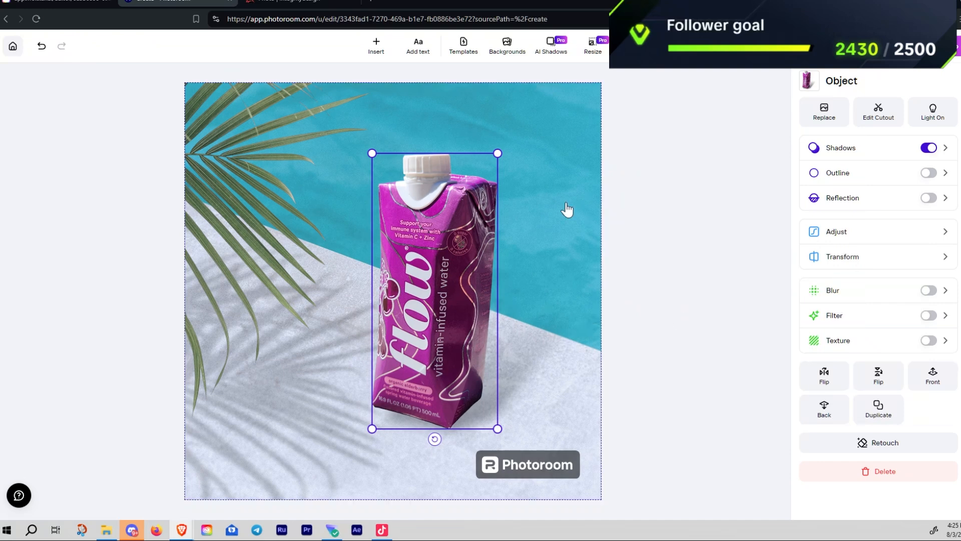
Browse the text styles and add a text in the Story style to the image
click(420, 50)
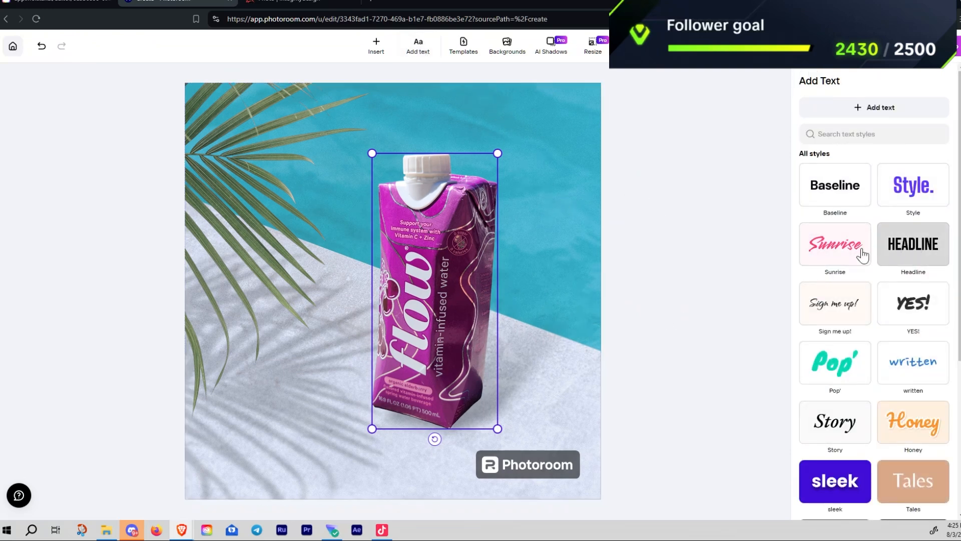
scroll(912, 368, down, 3)
scroll(912, 381, down, 2)
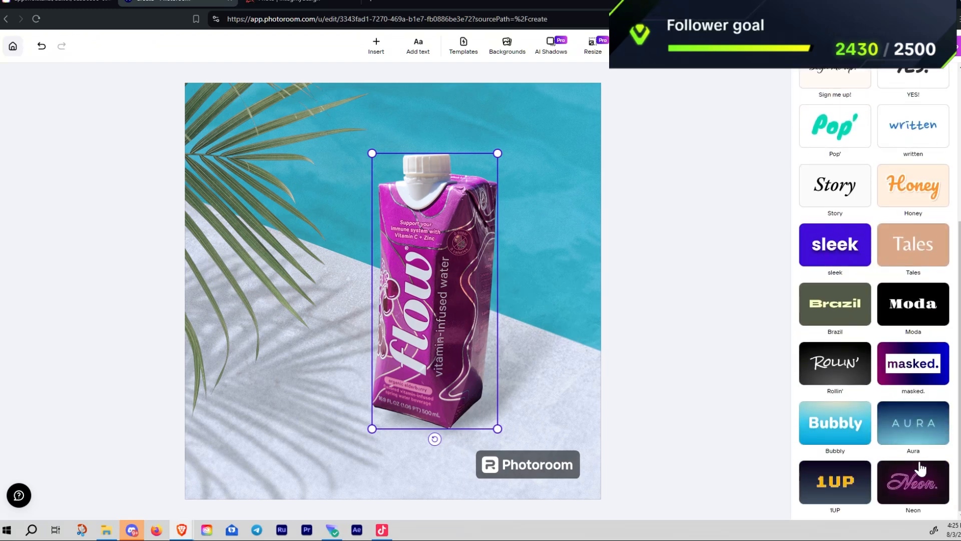
scroll(921, 401, up, 4)
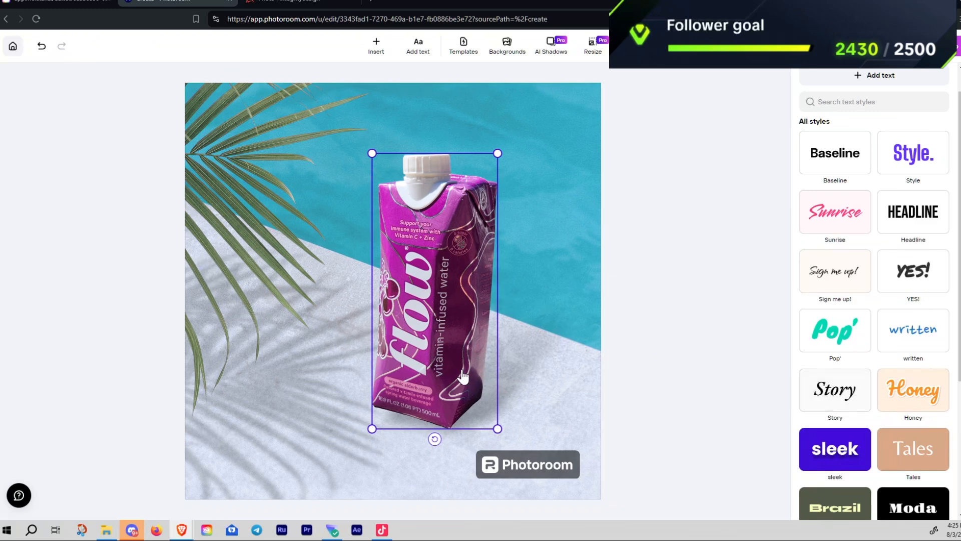
click(826, 403)
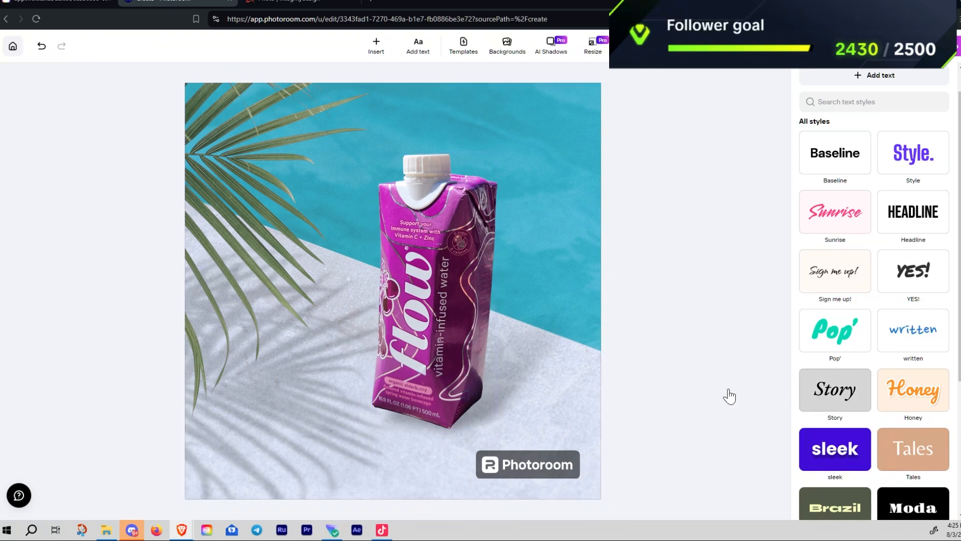
Move the new text to the lower part of the image and change its wording to "Elderberry"
drag(476, 319, 470, 447)
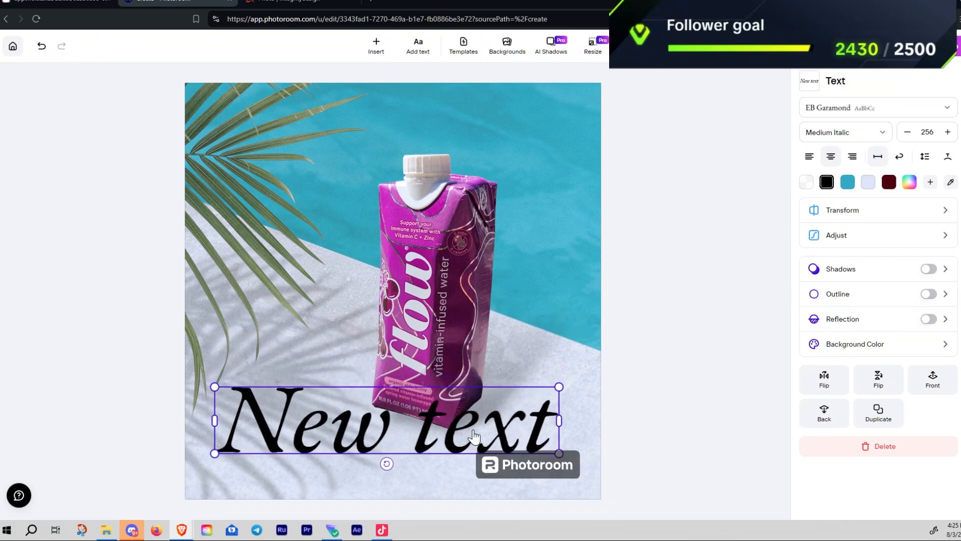
double_click(464, 441)
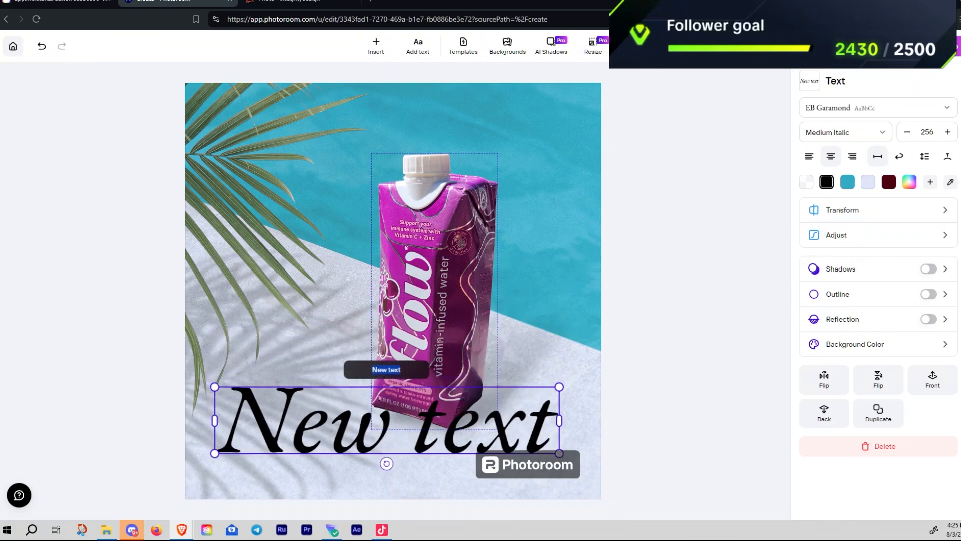
text(E)
key(BackSpace)
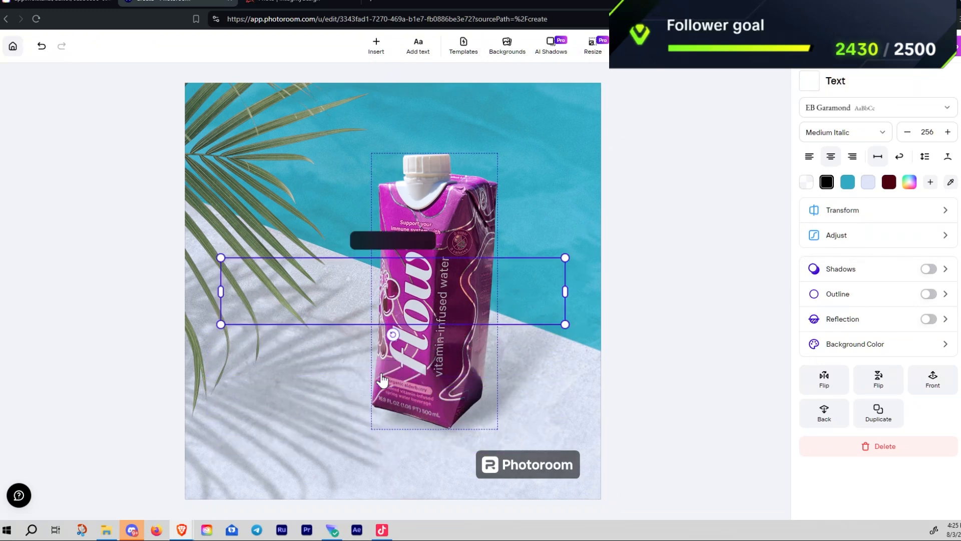
text(Elderberry)
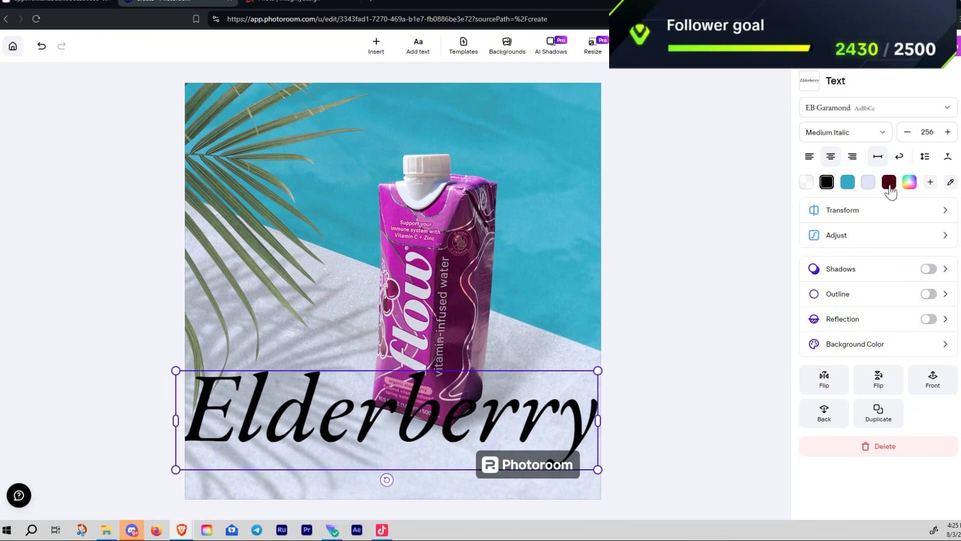
Color the Elderberry text with a pink sampled from the carton and set its font size to 249
click(951, 181)
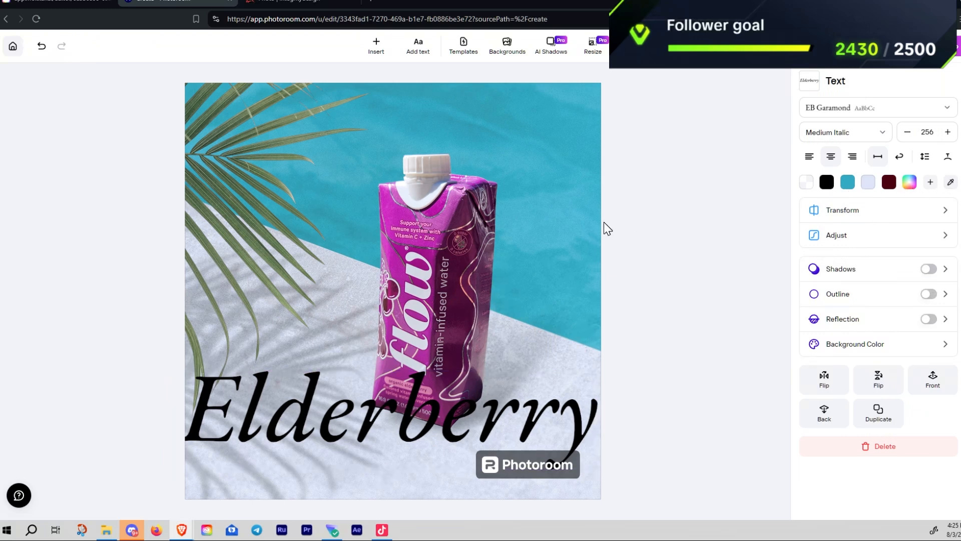
click(443, 218)
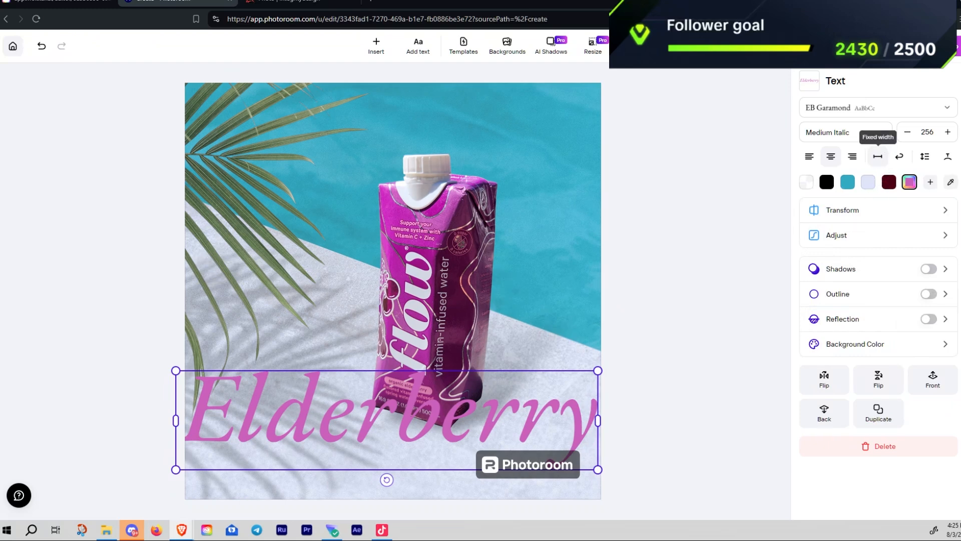
click(907, 133)
click(907, 134)
click(907, 136)
click(907, 134)
click(908, 135)
click(907, 134)
click(907, 134)
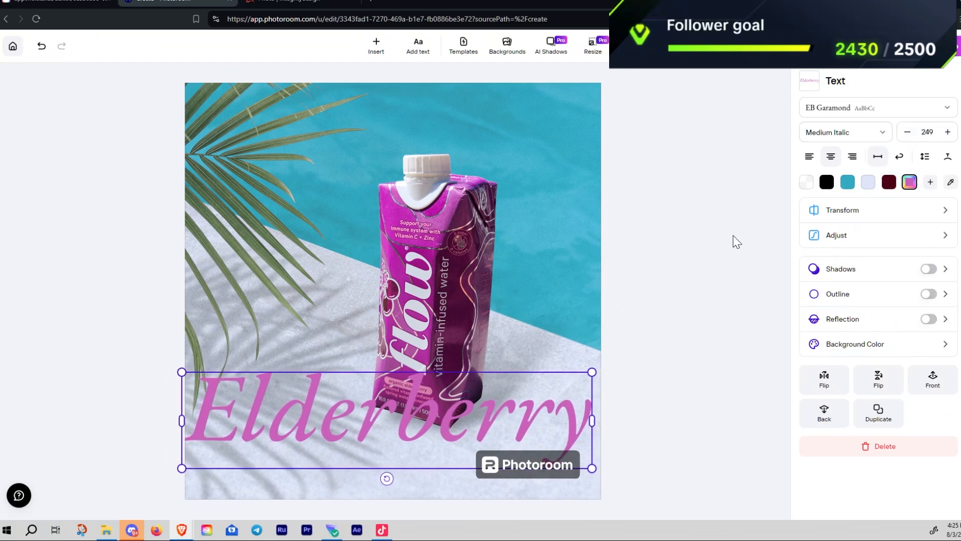
Scale the Elderberry text to about half its width in the image's lower-left corner, and move the carton slightly up and right, clear of it
drag(592, 372, 406, 415)
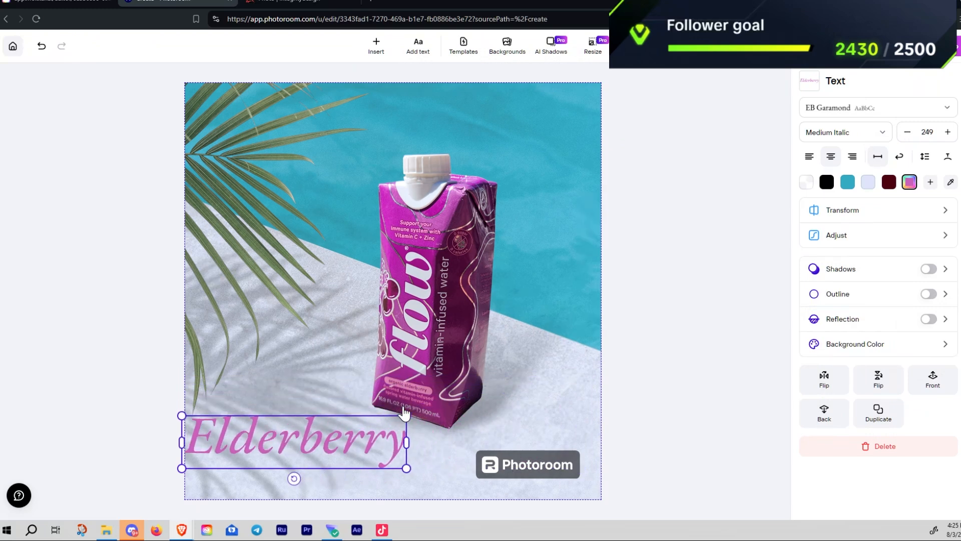
drag(363, 451, 385, 464)
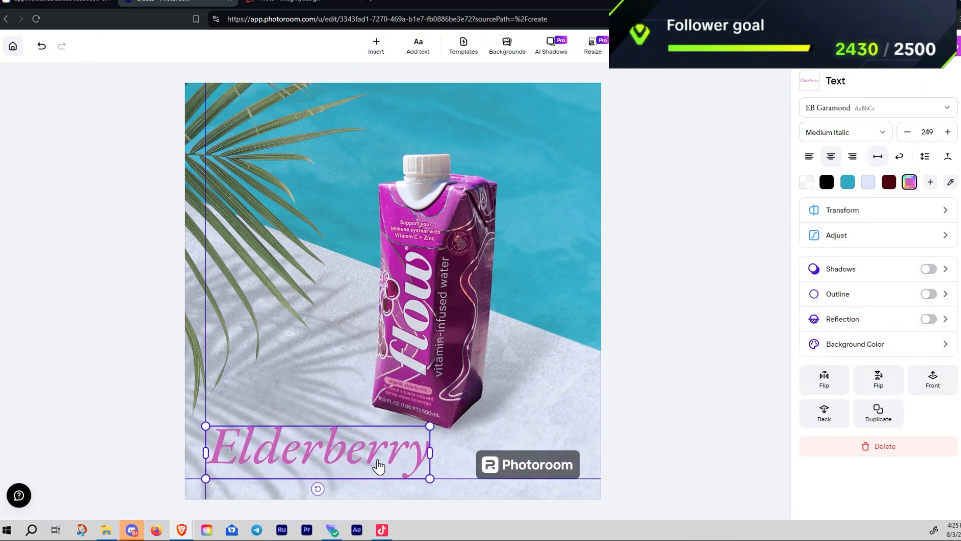
click(458, 310)
drag(458, 311, 470, 308)
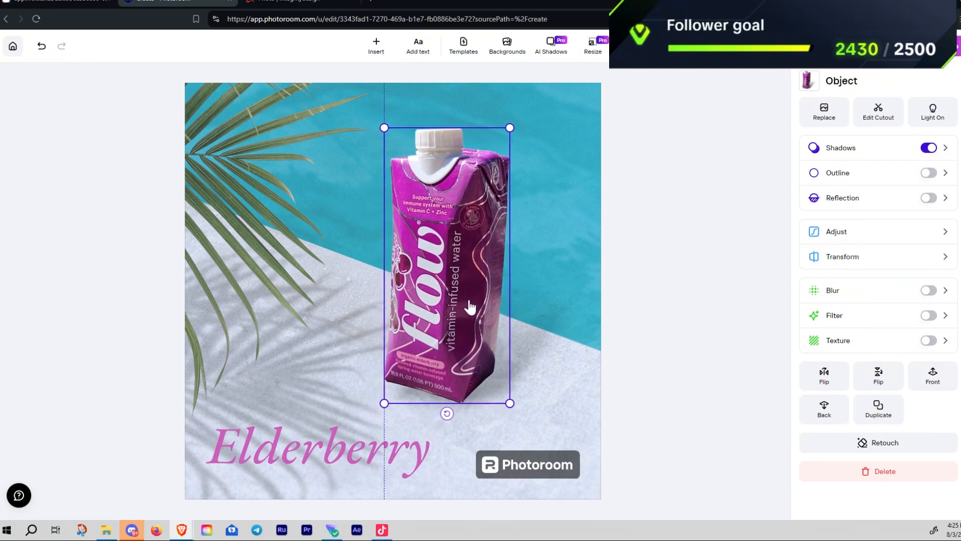
click(732, 387)
drag(465, 317, 466, 336)
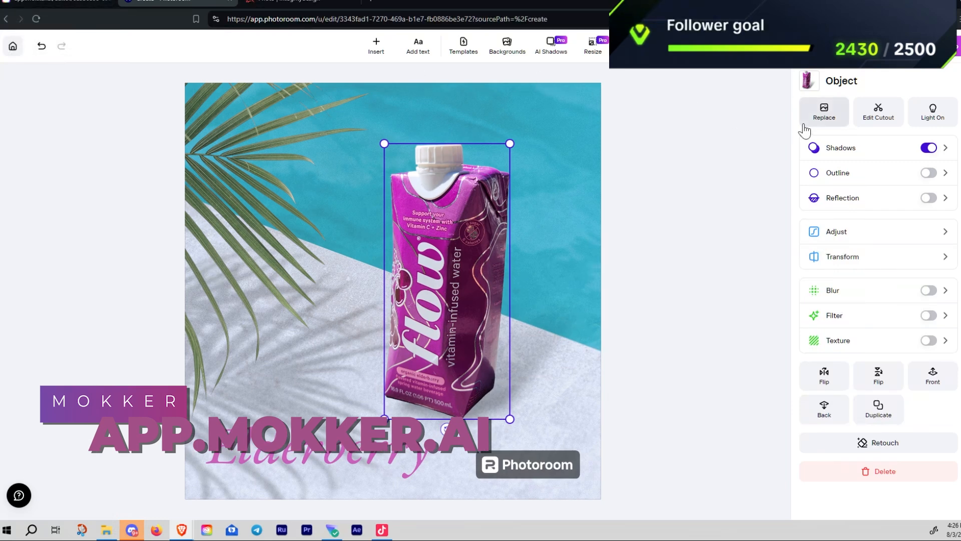
Try an outline around the carton with a width of 11 and turn it off again
click(928, 173)
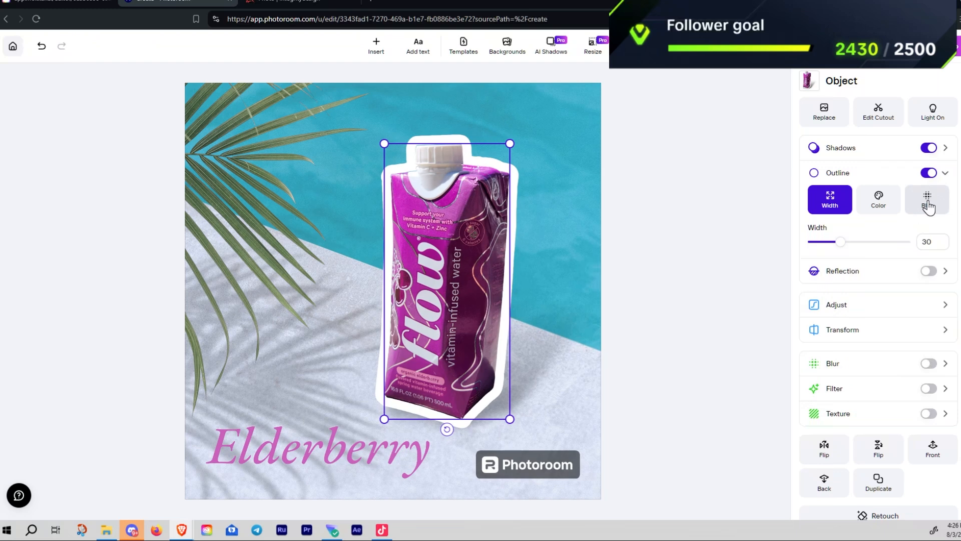
mouse_move(842, 242)
mouse_down()
mouse_move(810, 244)
mouse_move(825, 241)
mouse_up()
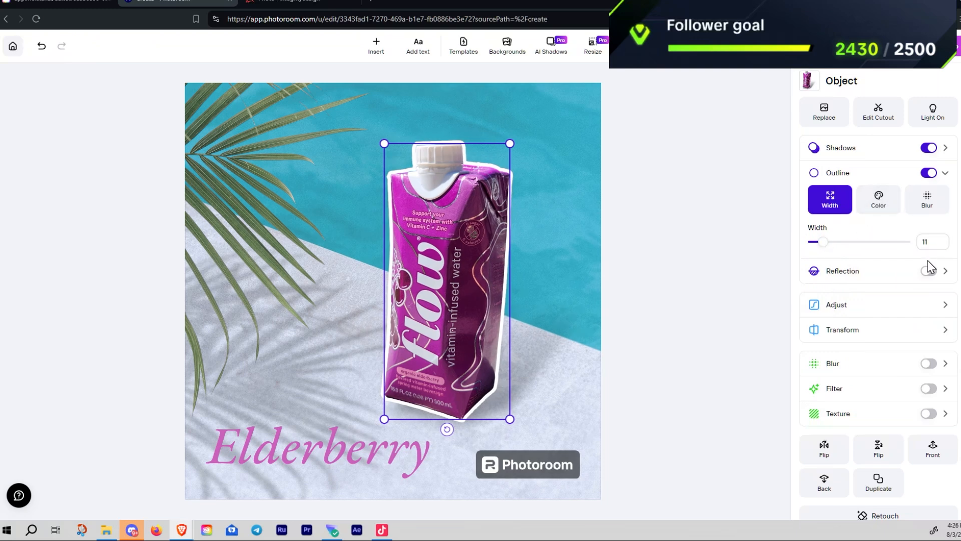
click(929, 173)
Try a reflection beneath the carton with an angle of 51 and turn it off again
click(931, 201)
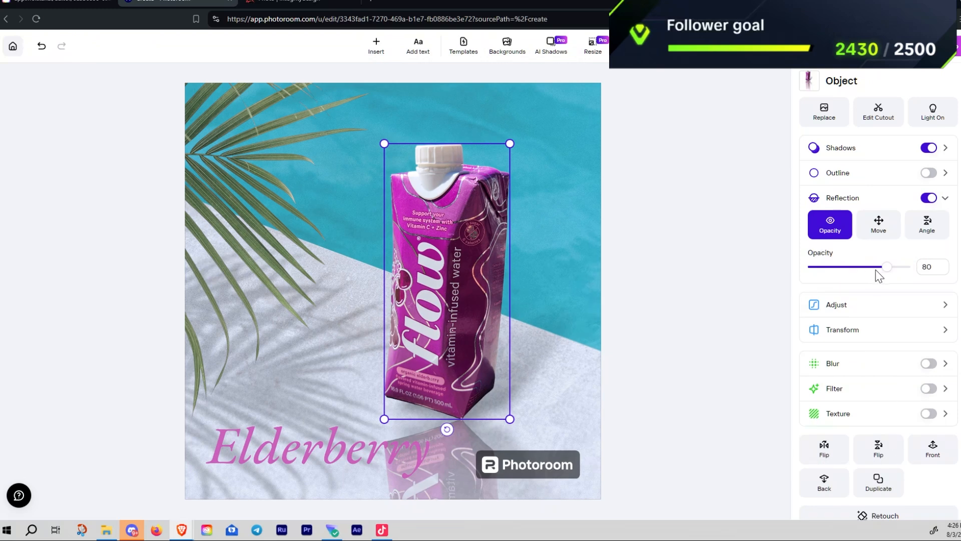
mouse_move(447, 433)
mouse_down()
mouse_move(419, 427)
mouse_move(458, 428)
mouse_move(530, 404)
mouse_move(437, 417)
mouse_move(450, 416)
mouse_up()
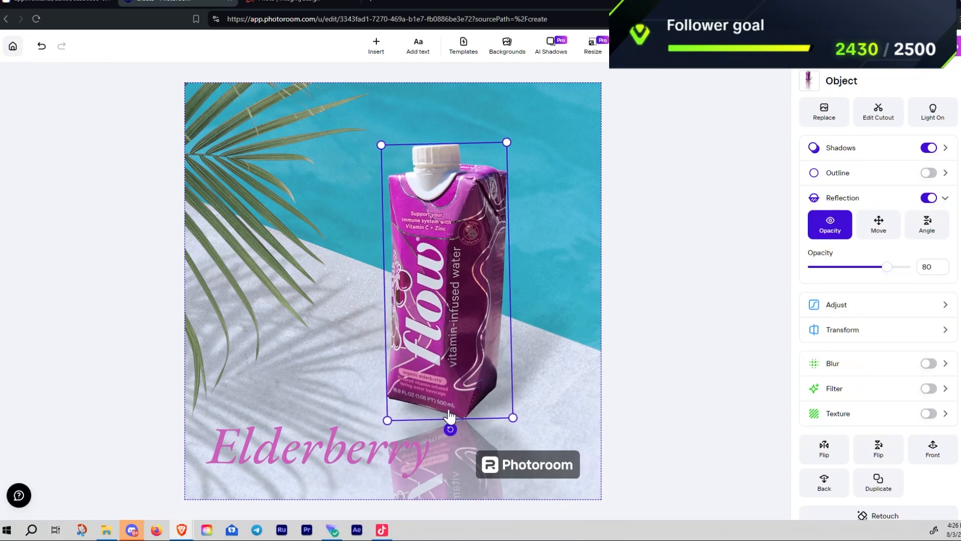
drag(446, 430, 449, 432)
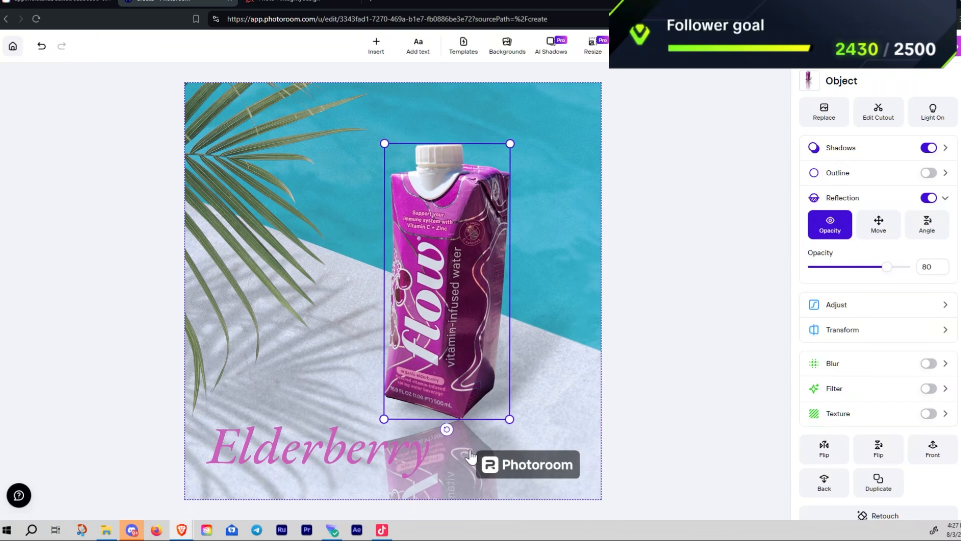
click(926, 227)
drag(900, 269, 861, 271)
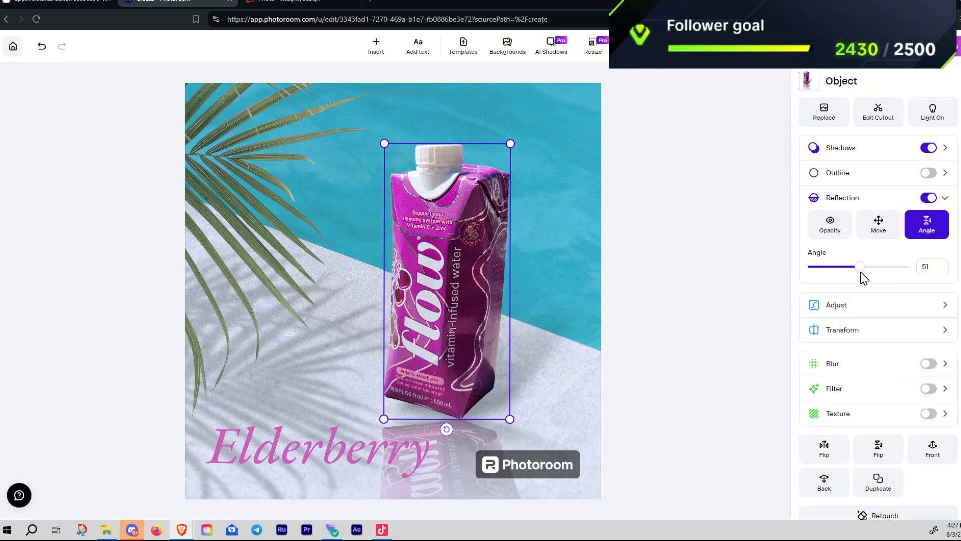
click(879, 224)
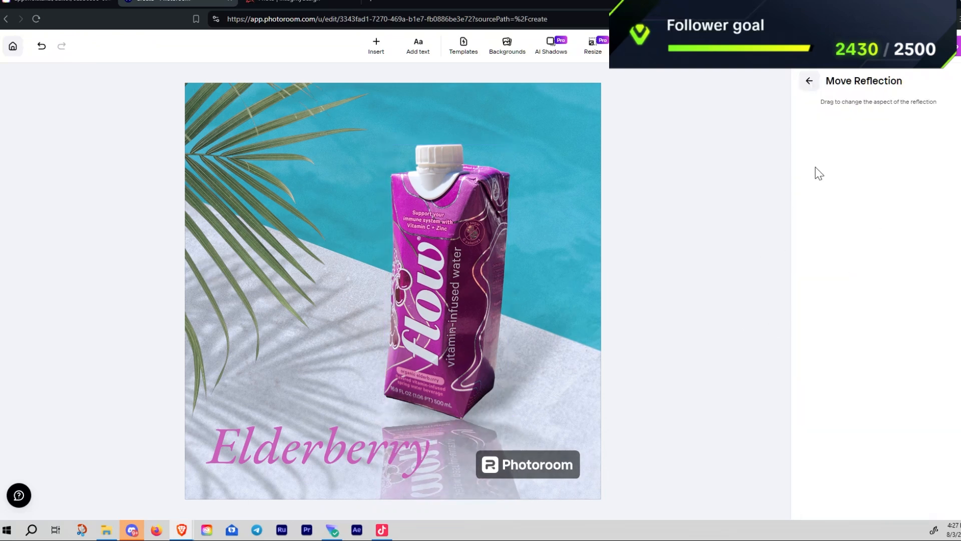
click(809, 82)
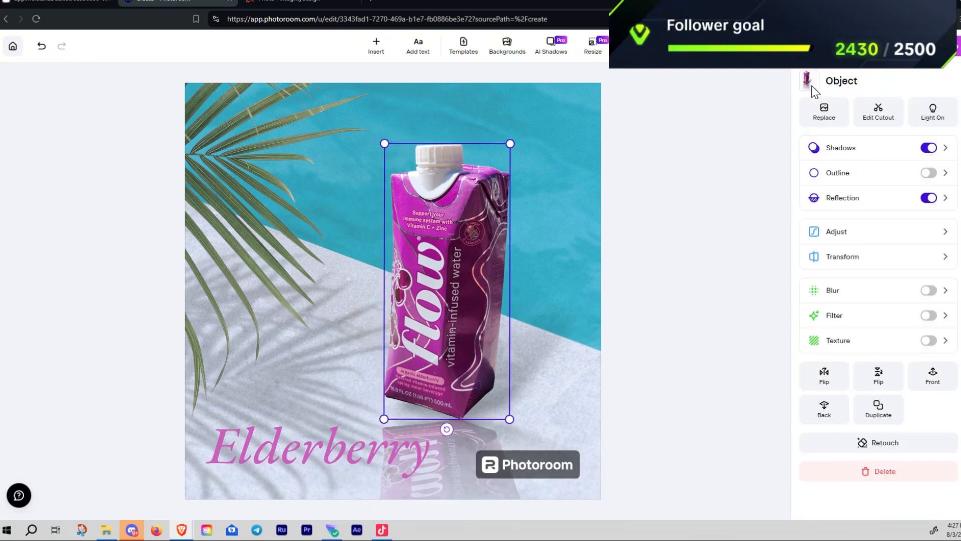
click(929, 198)
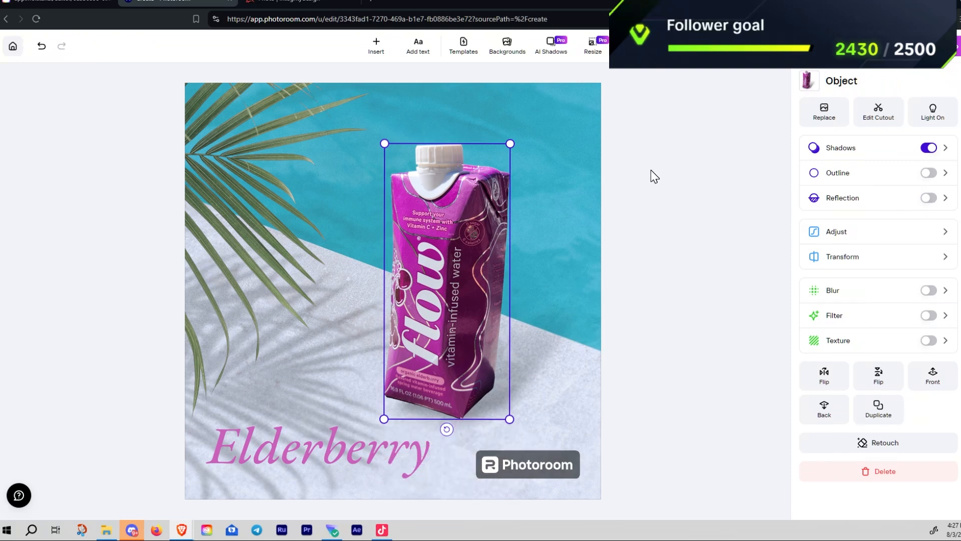
Look at the Mokker AI pool scene once more for comparison and return to the Photoroom design
click(75, 5)
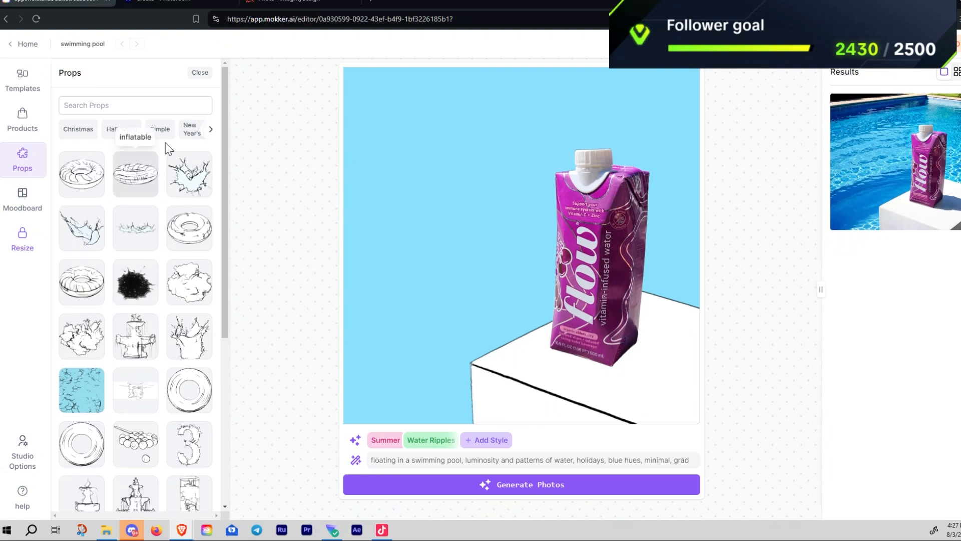
click(176, 1)
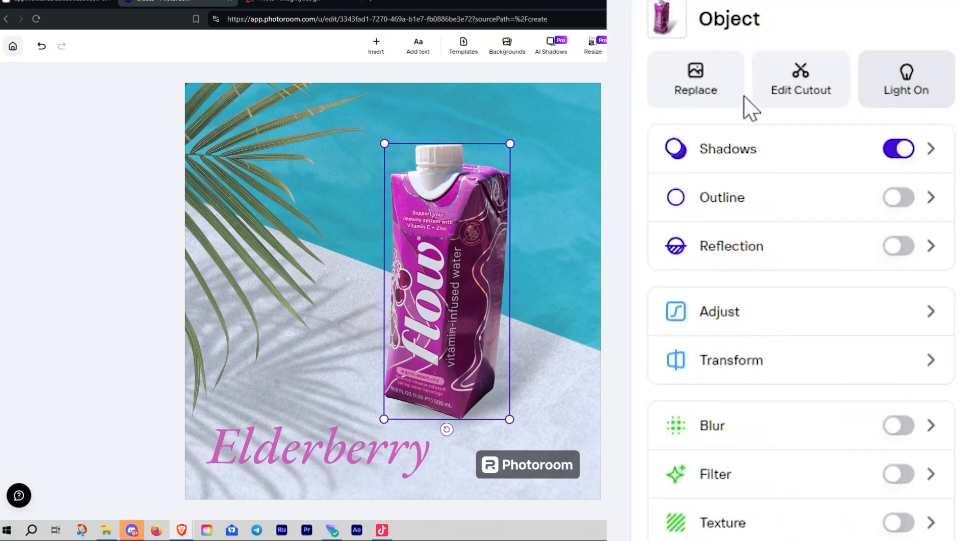
Try the Light On effect on the carton and turn it off again
click(912, 90)
click(912, 95)
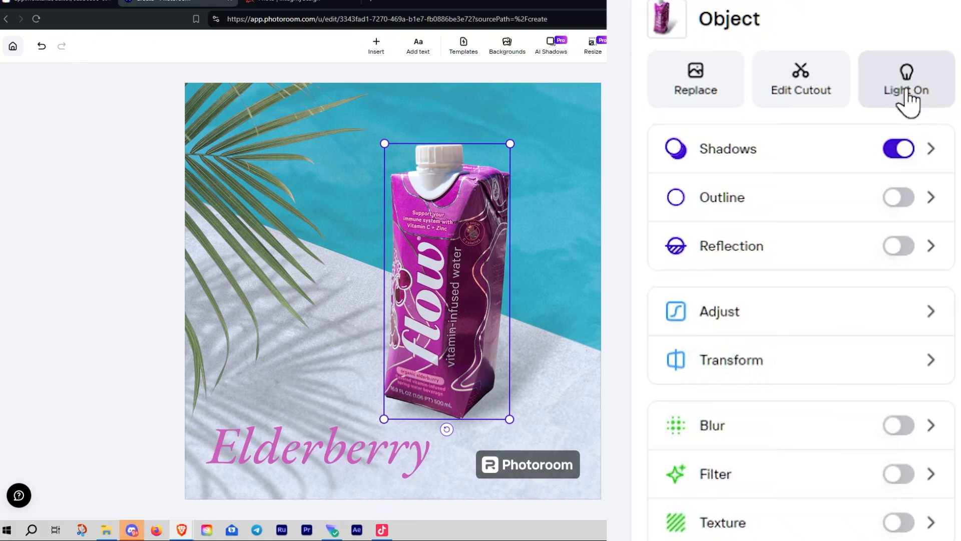
click(908, 96)
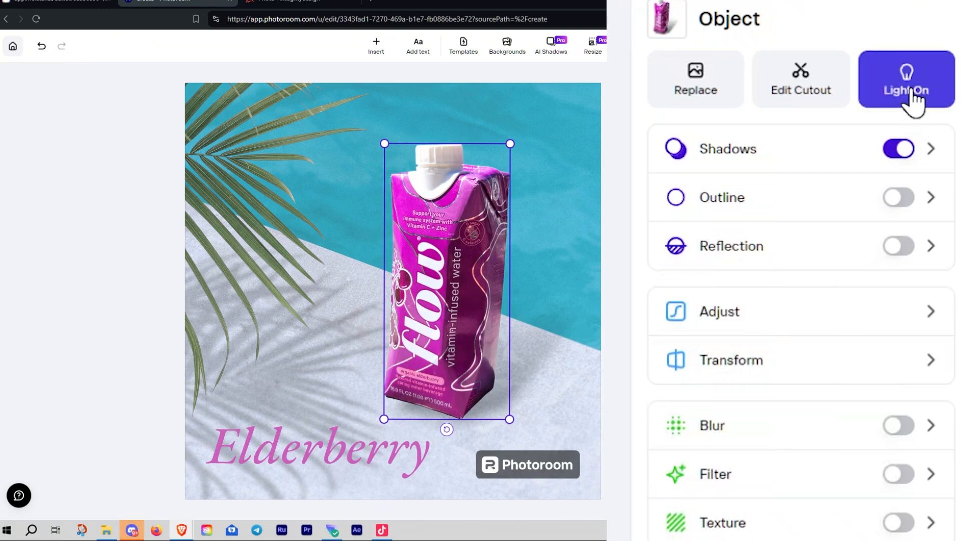
click(911, 93)
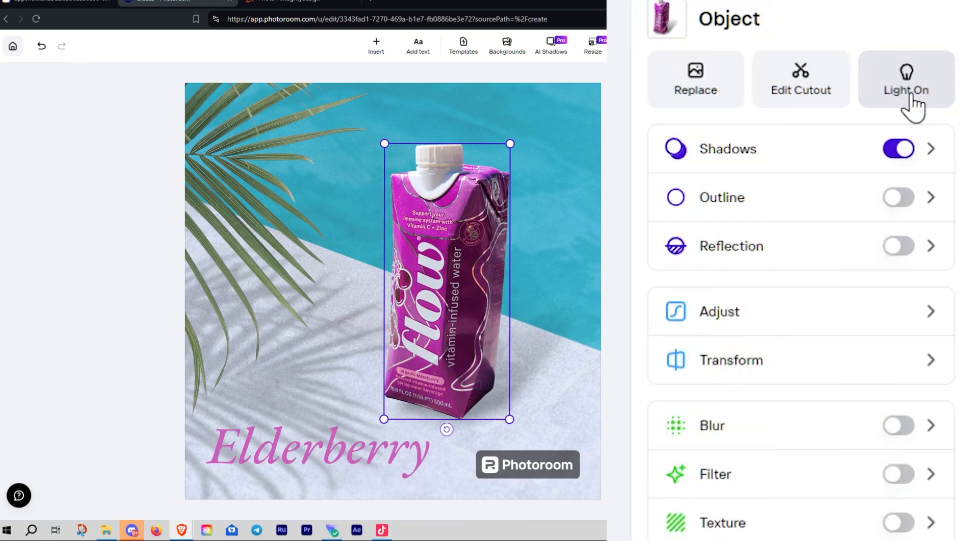
Compare the carton with and without the Light On effect and leave the effect turned on
click(908, 96)
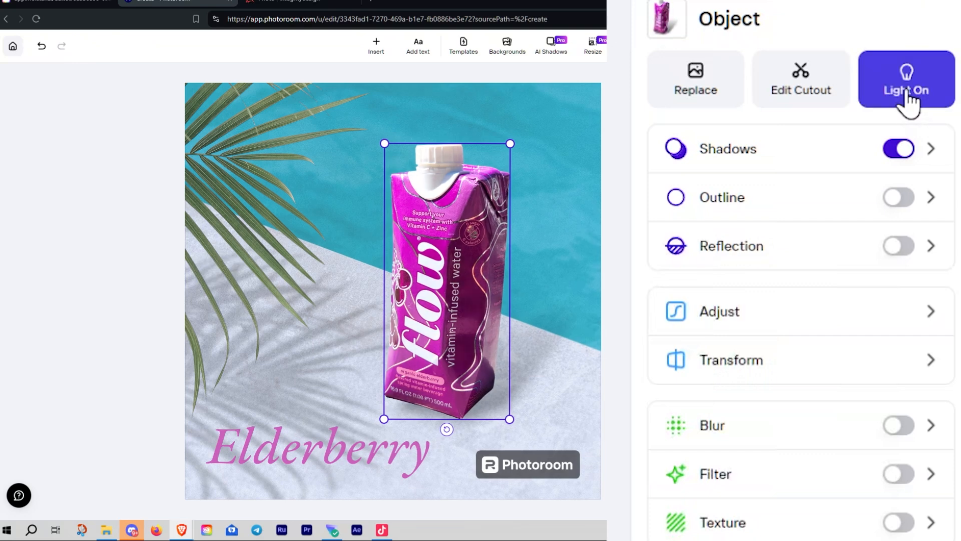
click(908, 96)
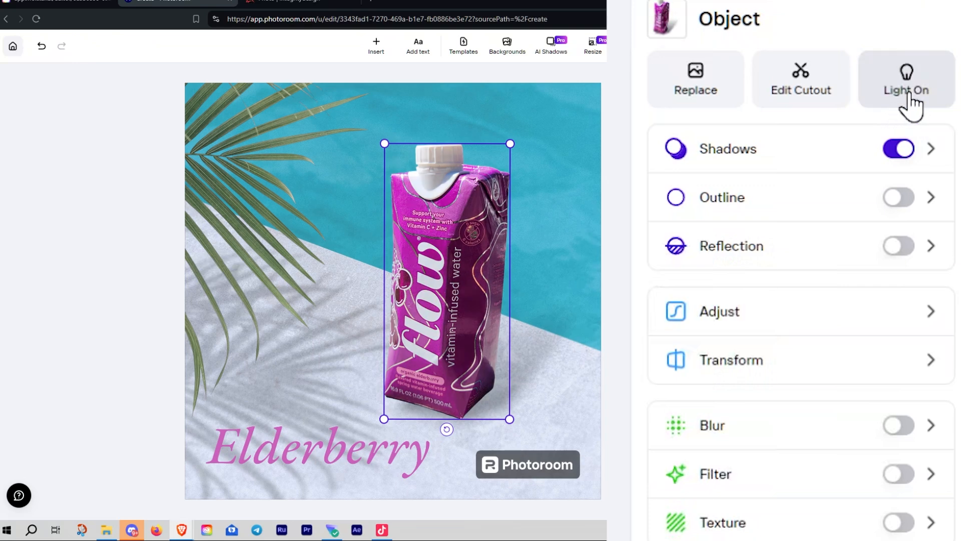
click(908, 96)
click(910, 104)
click(910, 104)
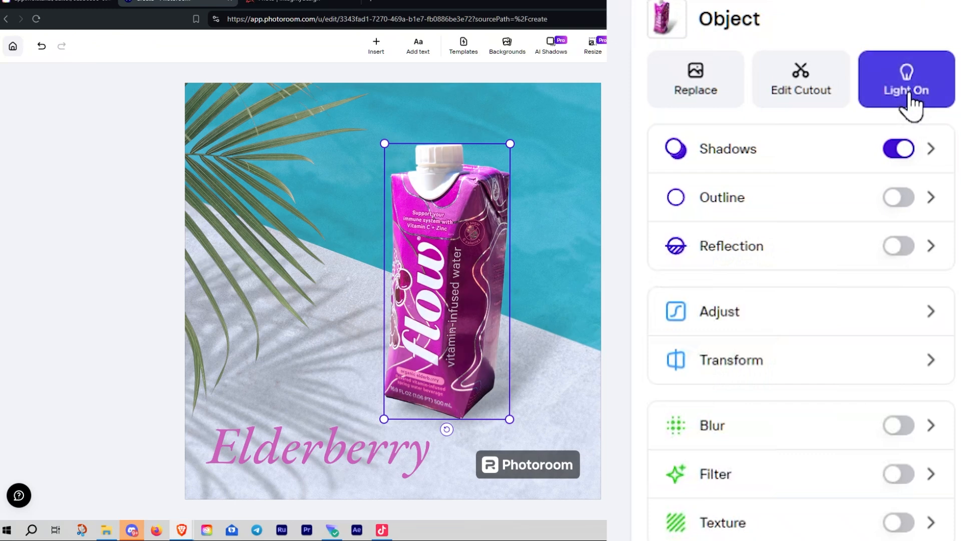
click(910, 104)
click(910, 104)
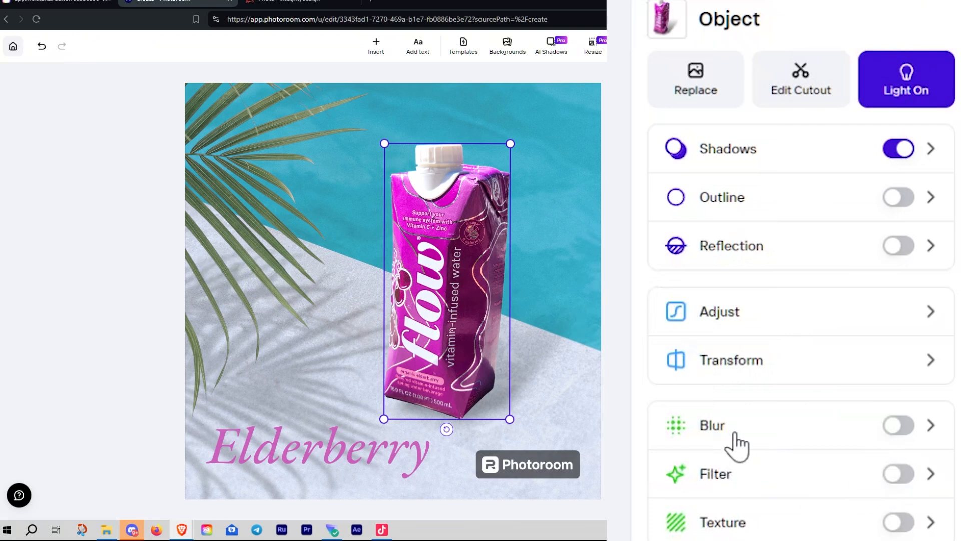
Try the Bokeh blur, Noir filter and texture effects on the carton, turning each one off again
click(899, 428)
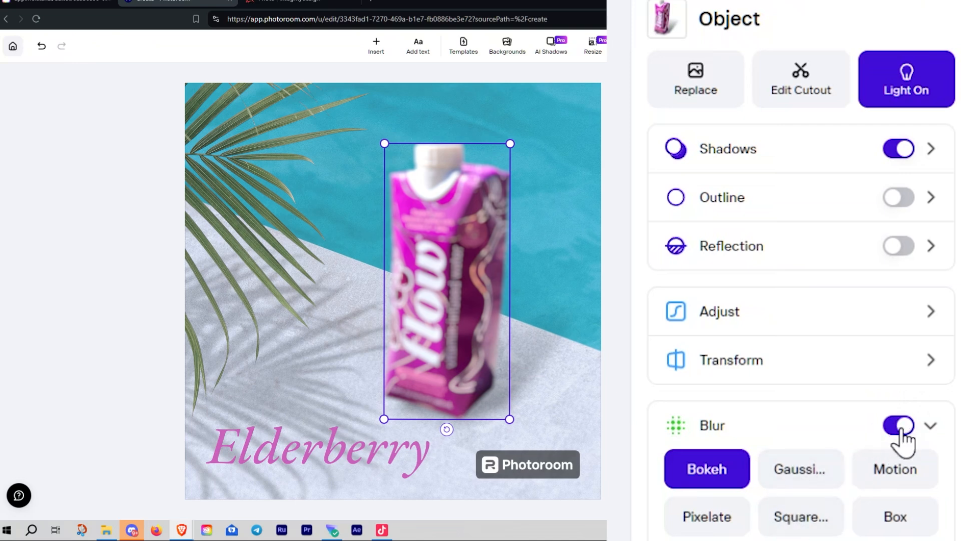
click(899, 431)
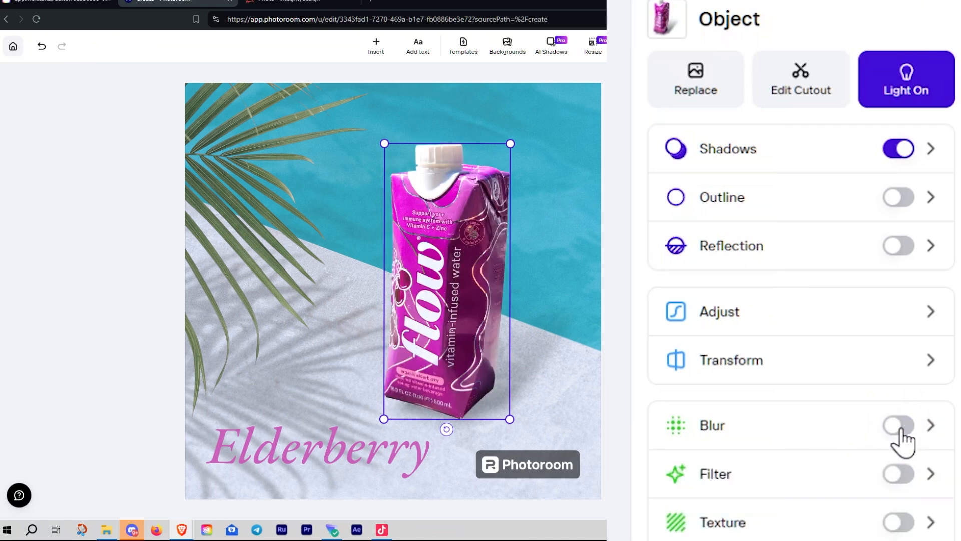
click(930, 478)
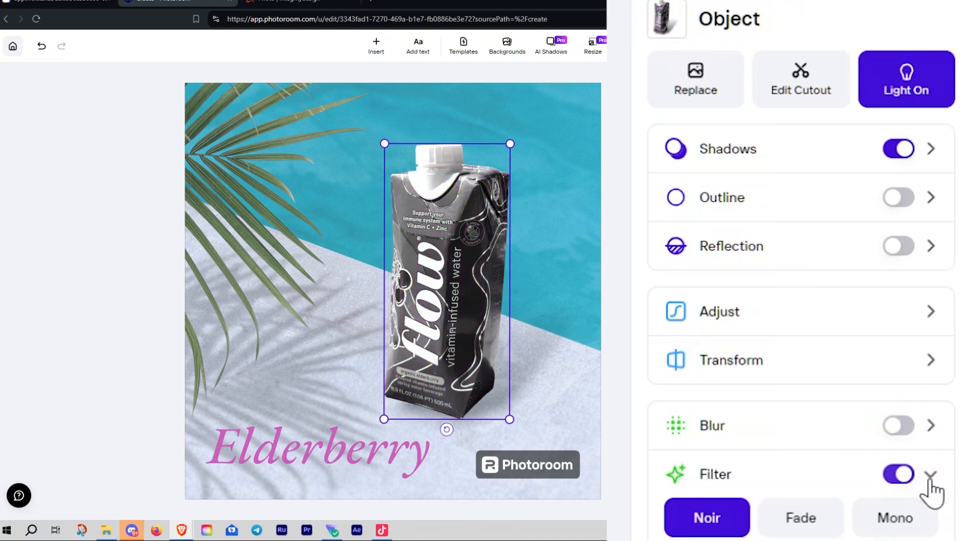
click(904, 478)
click(930, 526)
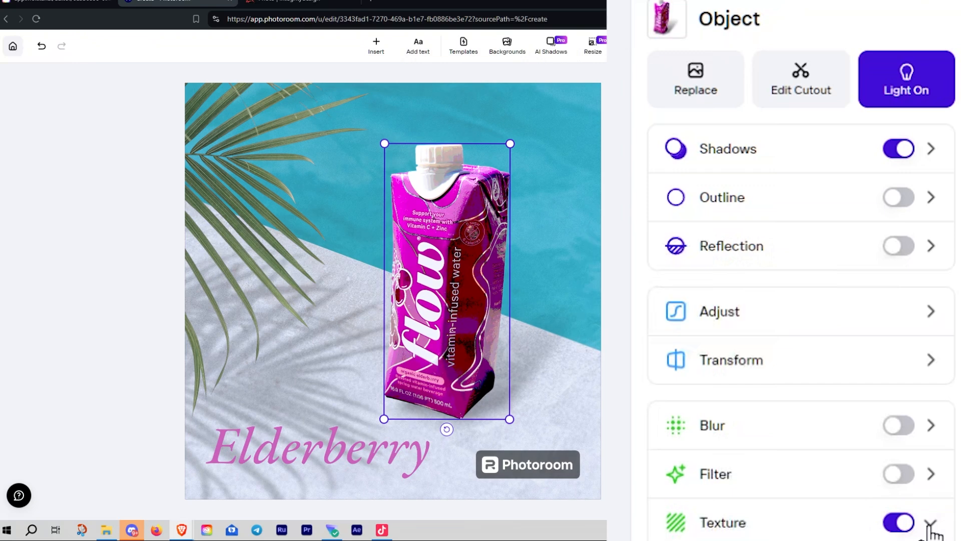
click(896, 523)
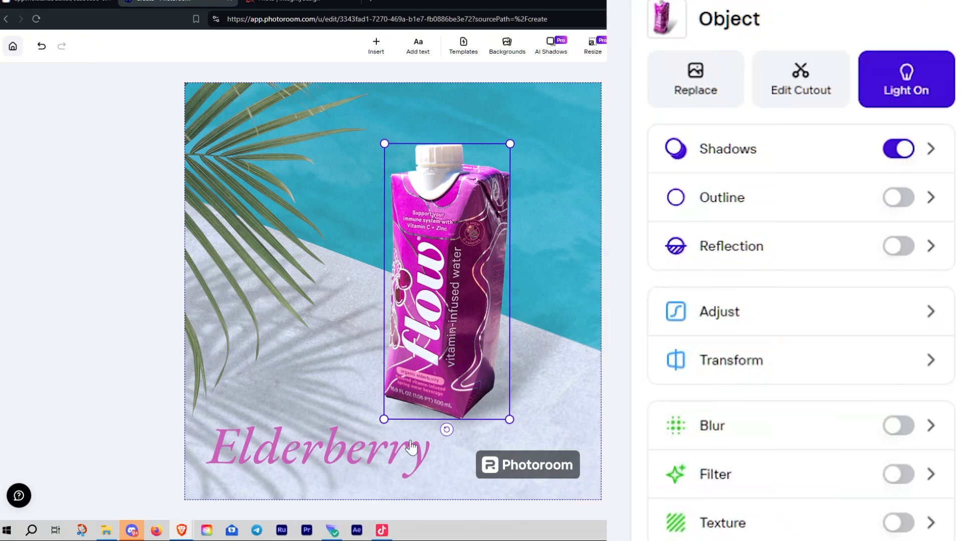
Browse the available fonts for the Elderberry text and close the list without changing the font
click(396, 465)
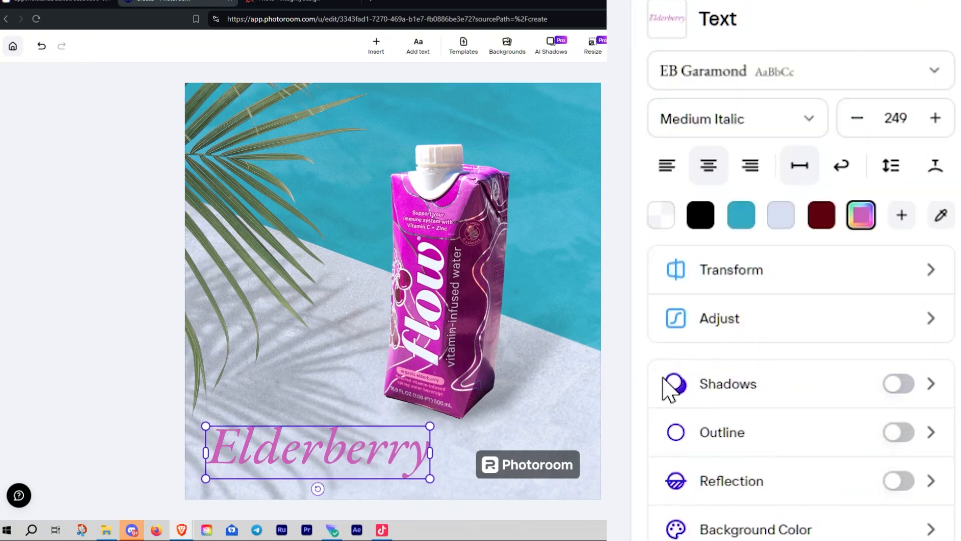
click(934, 76)
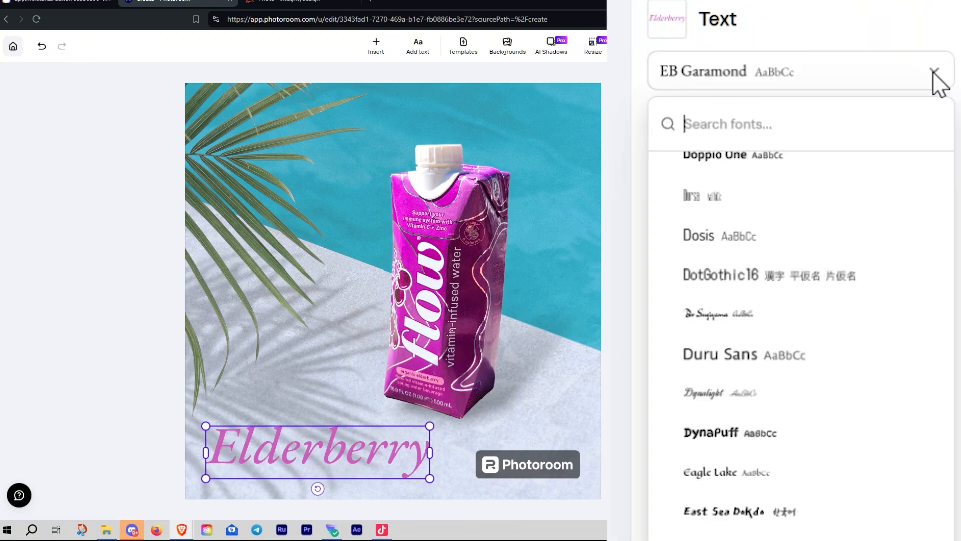
scroll(865, 331, down, 20)
scroll(861, 338, down, 20)
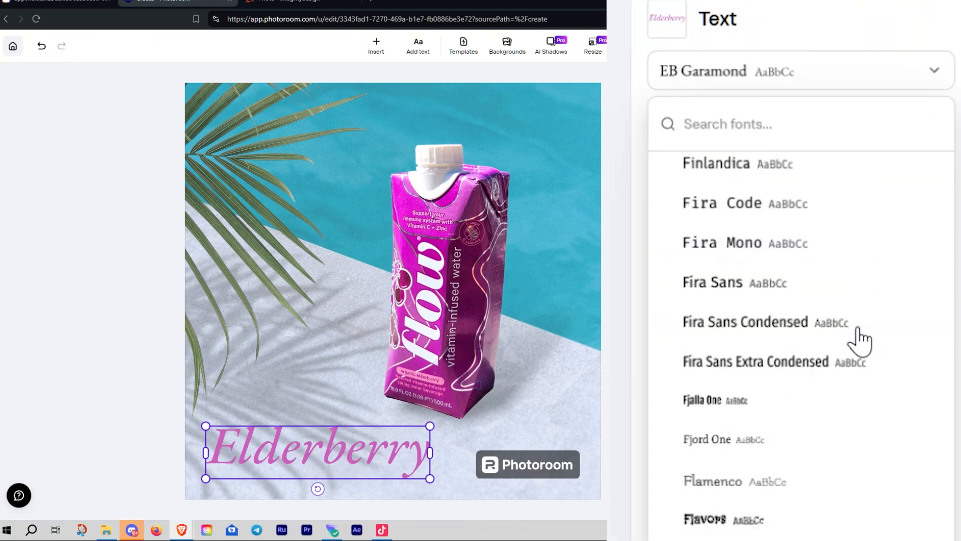
scroll(831, 322, down, 8)
scroll(821, 322, up, 8)
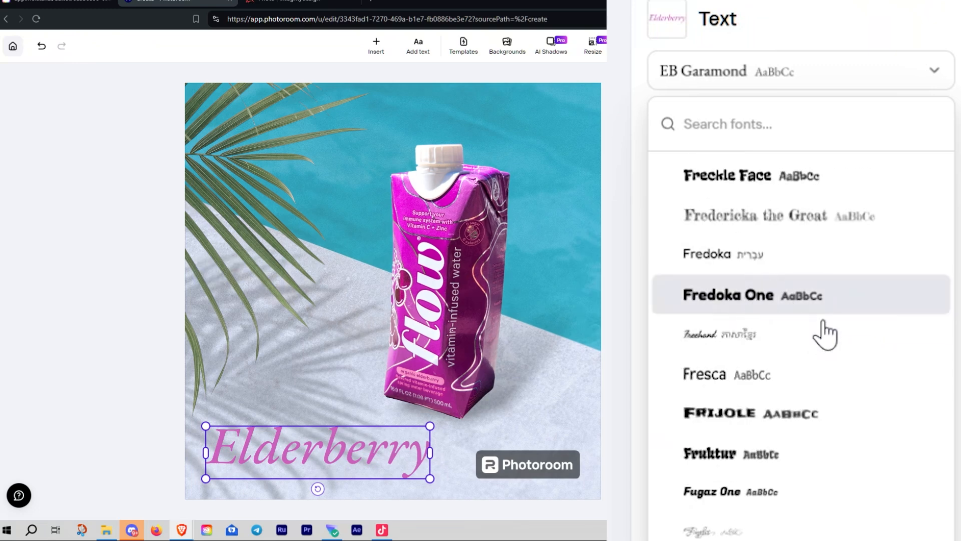
scroll(821, 421, down, 15)
scroll(823, 425, down, 20)
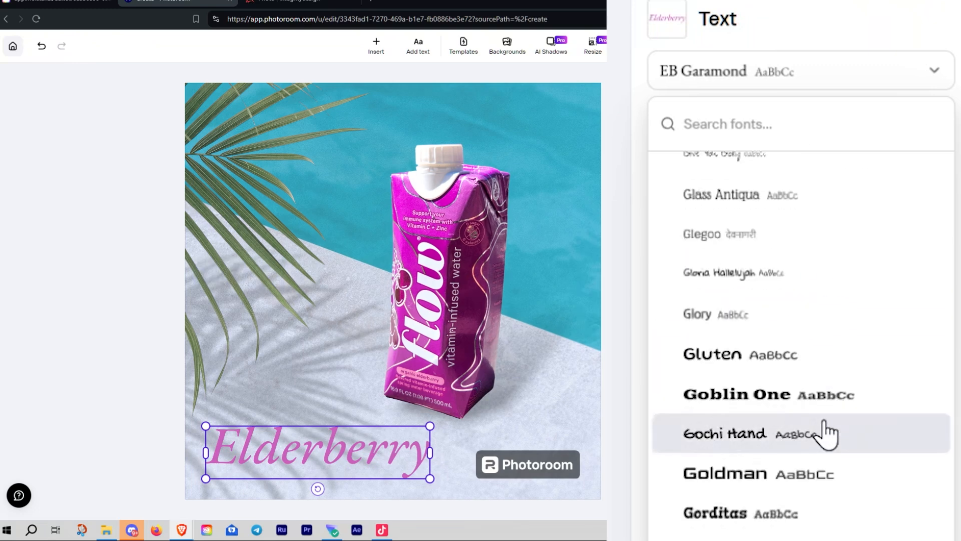
scroll(823, 439, down, 10)
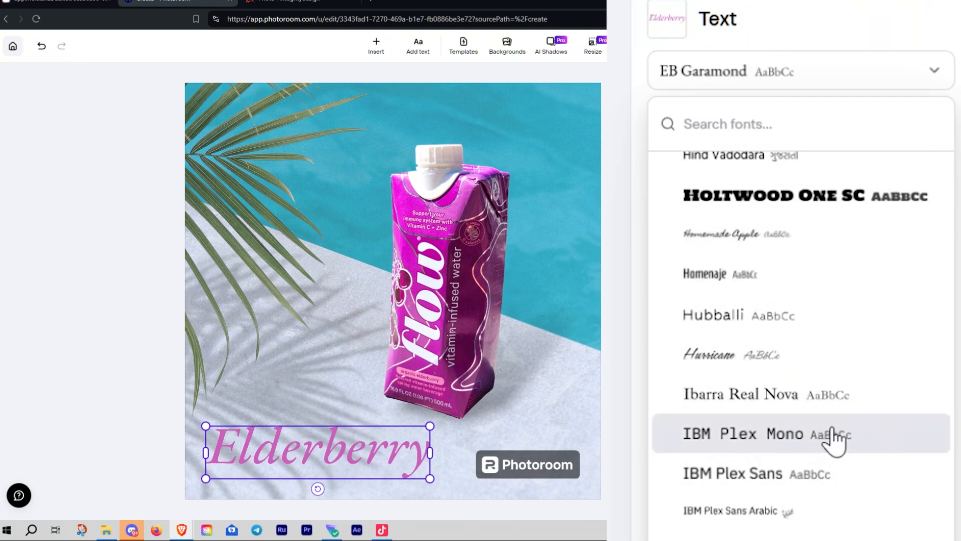
scroll(844, 440, up, 20)
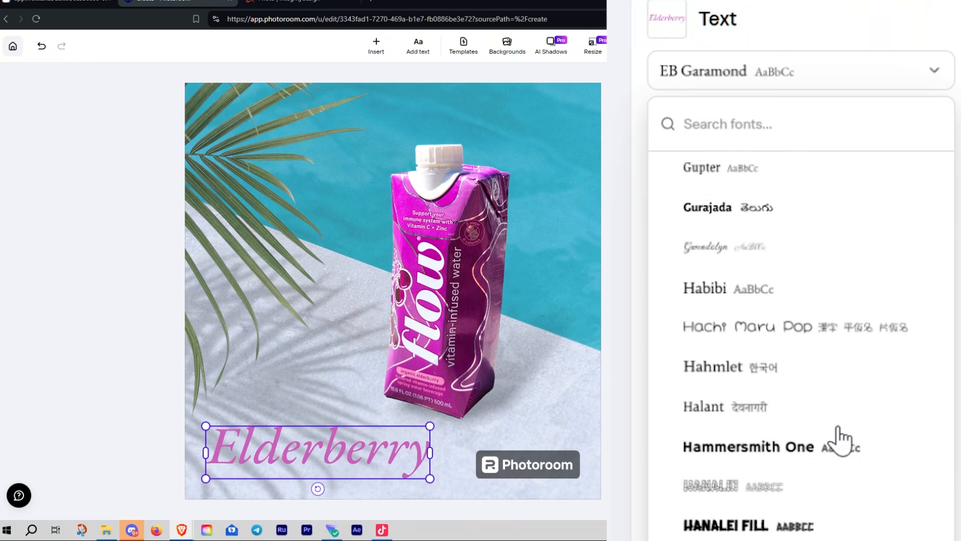
scroll(854, 175, up, 5)
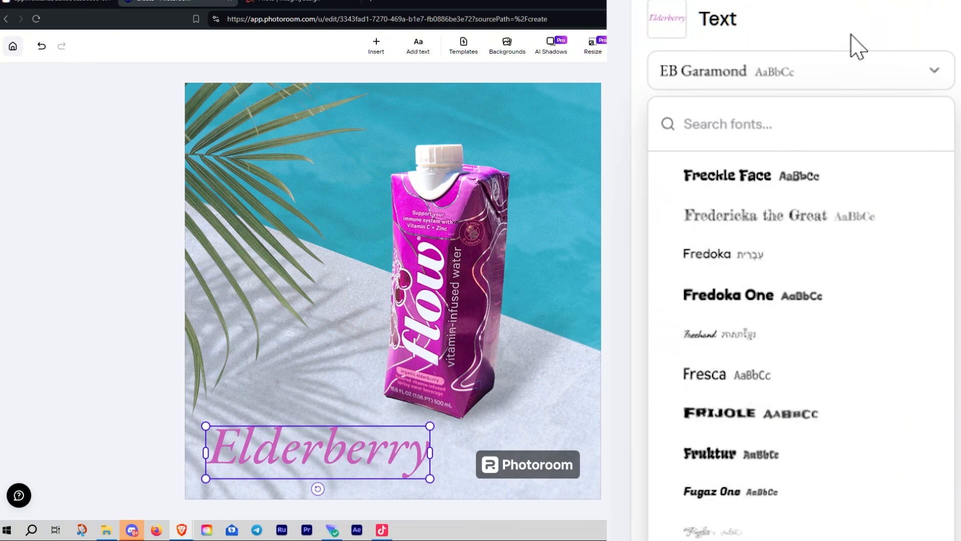
click(852, 47)
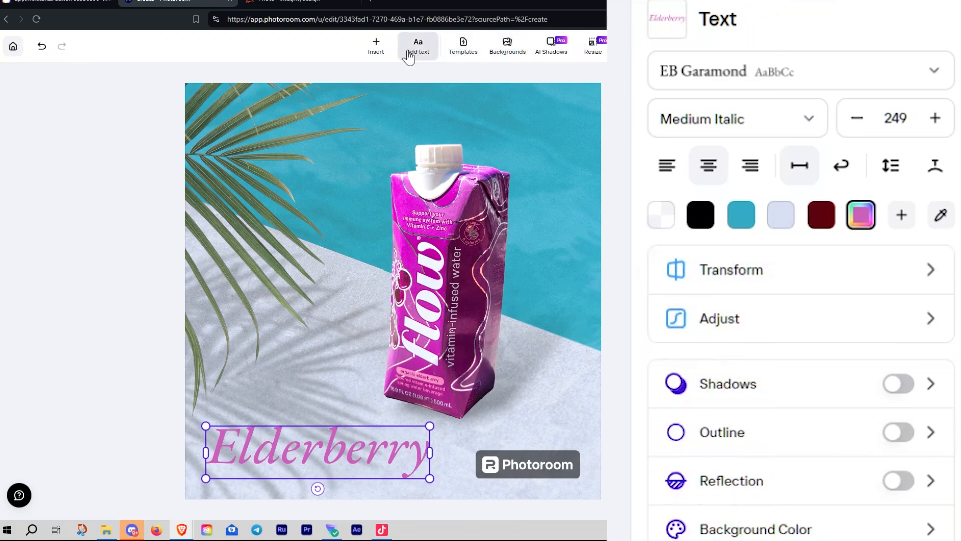
Review the Photoroom Pro plans and Mokker AI's monthly and yearly pricing, and return to the Photoroom design
click(551, 56)
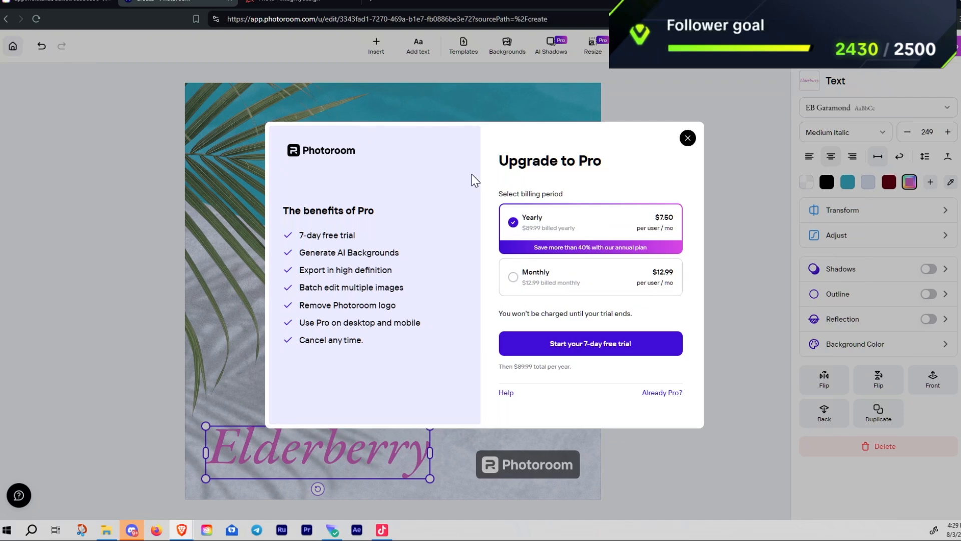
click(688, 138)
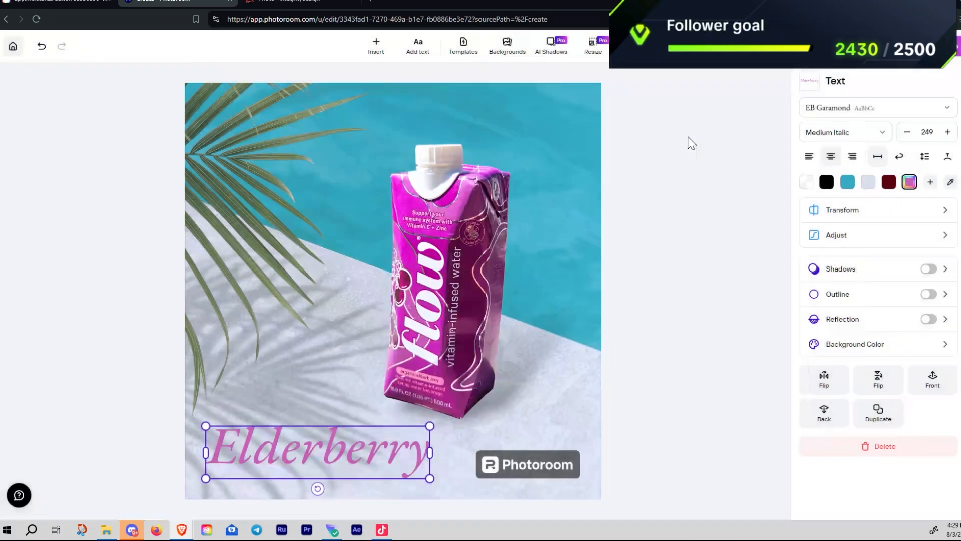
click(67, 4)
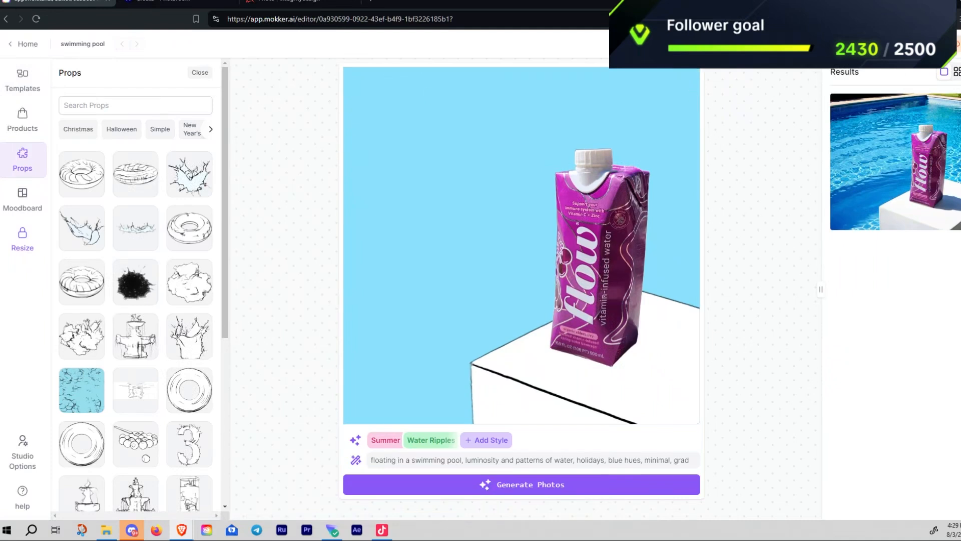
click(801, 44)
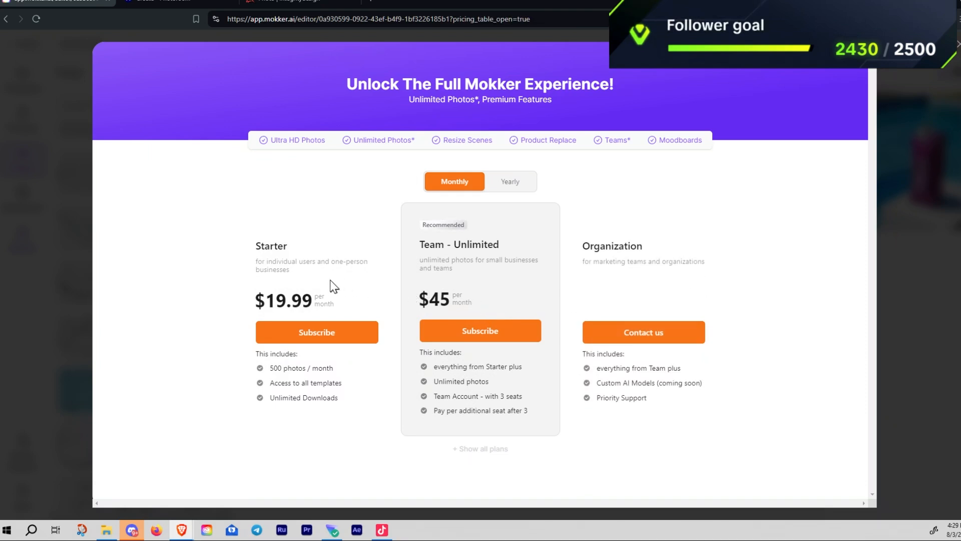
click(512, 181)
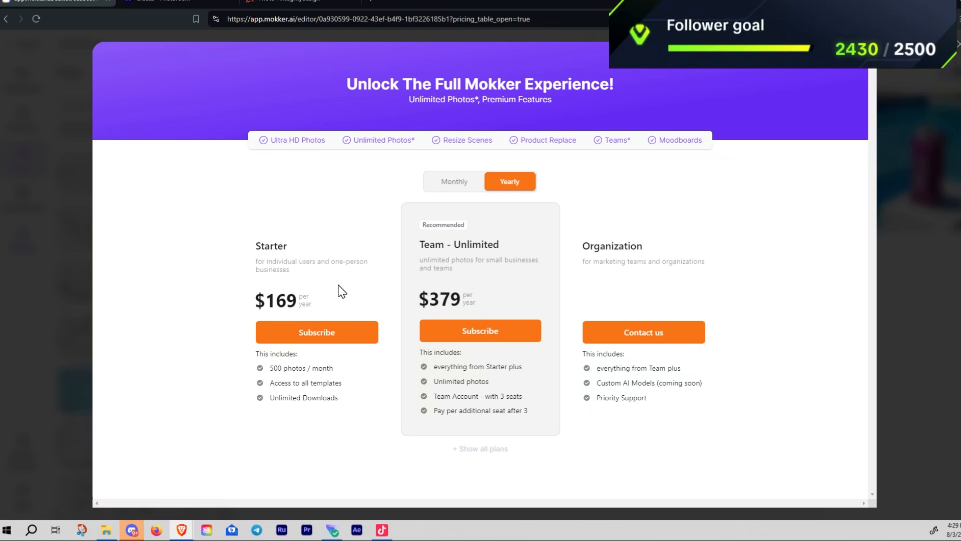
click(452, 184)
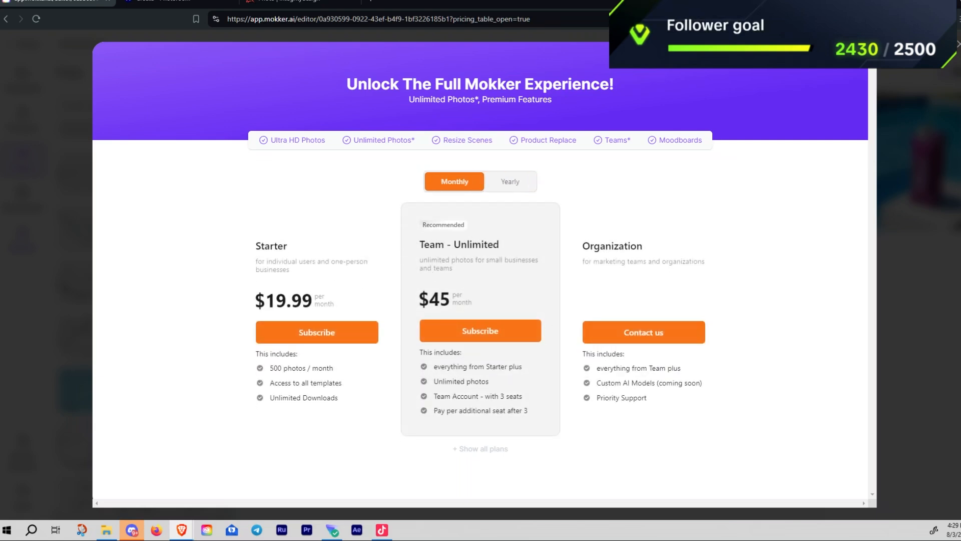
click(958, 53)
click(180, 3)
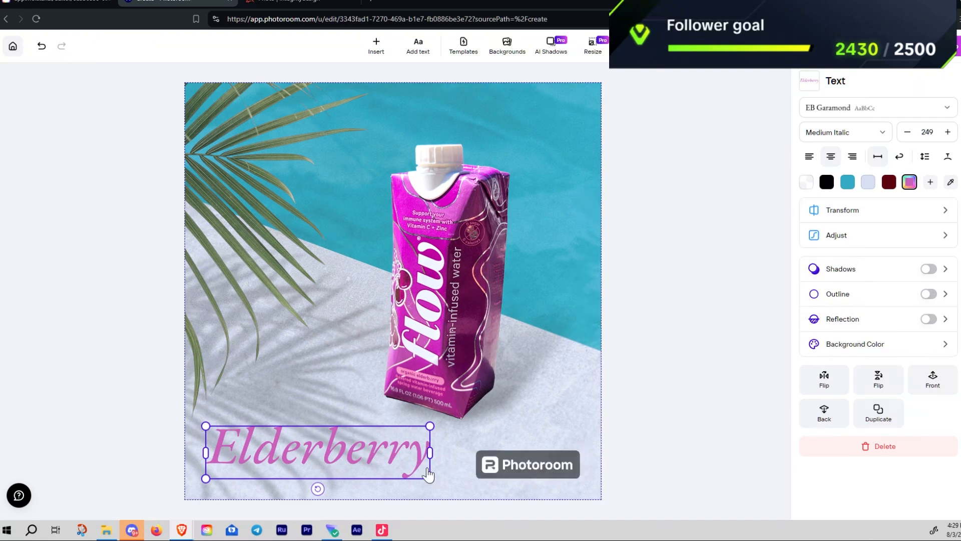
Reposition the palm plant further into the scene so its leaf tips reach the carton, and deselect it
drag(249, 245, 200, 261)
click(334, 386)
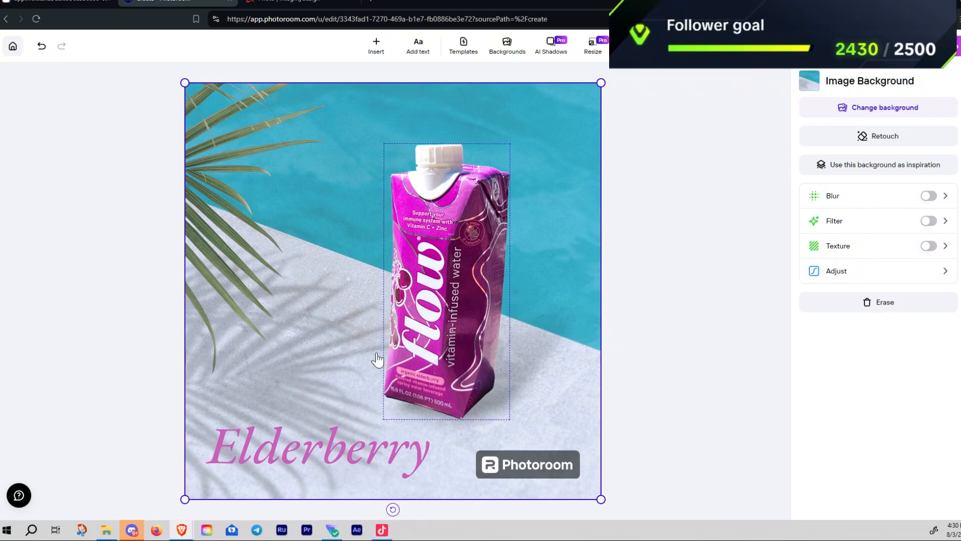
mouse_move(226, 242)
mouse_down()
mouse_move(292, 260)
mouse_move(254, 242)
mouse_move(226, 240)
mouse_move(223, 252)
mouse_up()
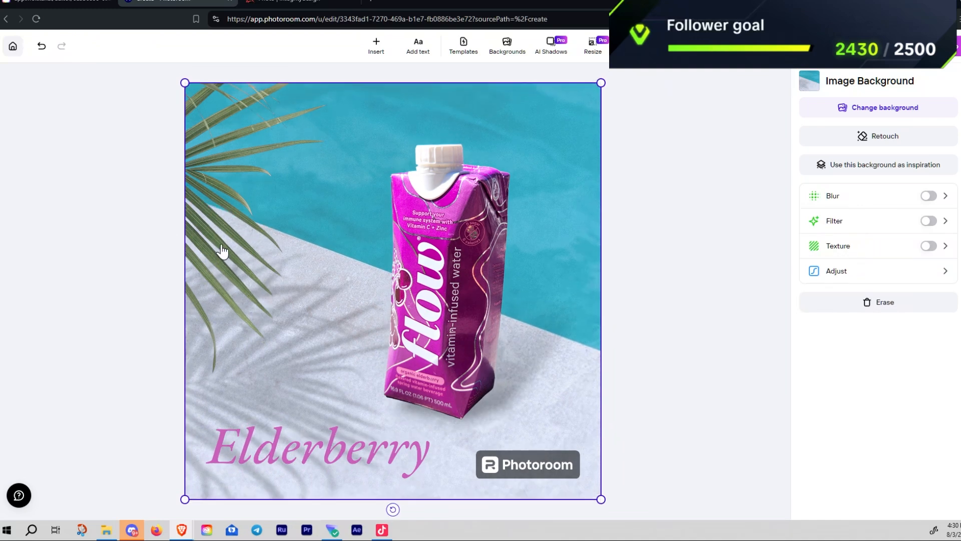
click(170, 253)
click(206, 203)
click(175, 198)
click(193, 210)
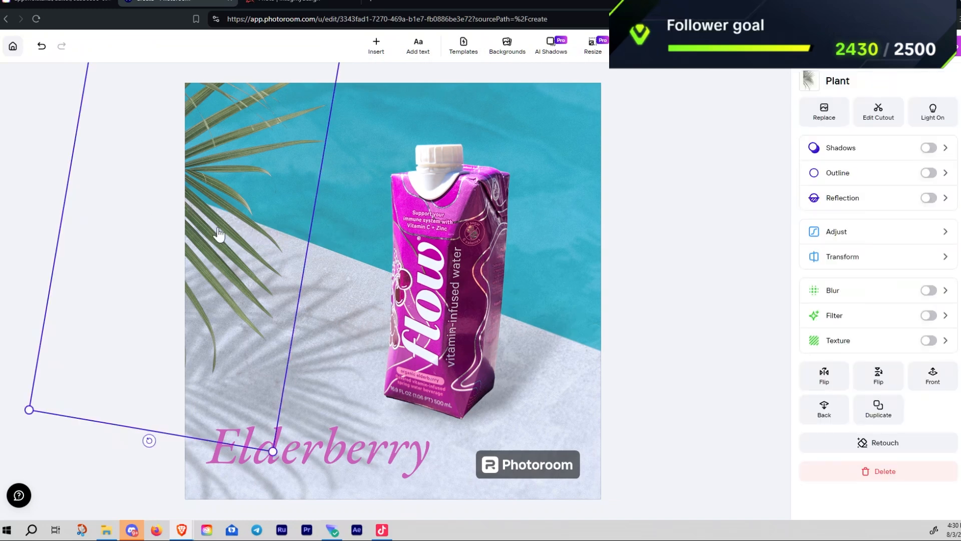
click(167, 231)
click(182, 244)
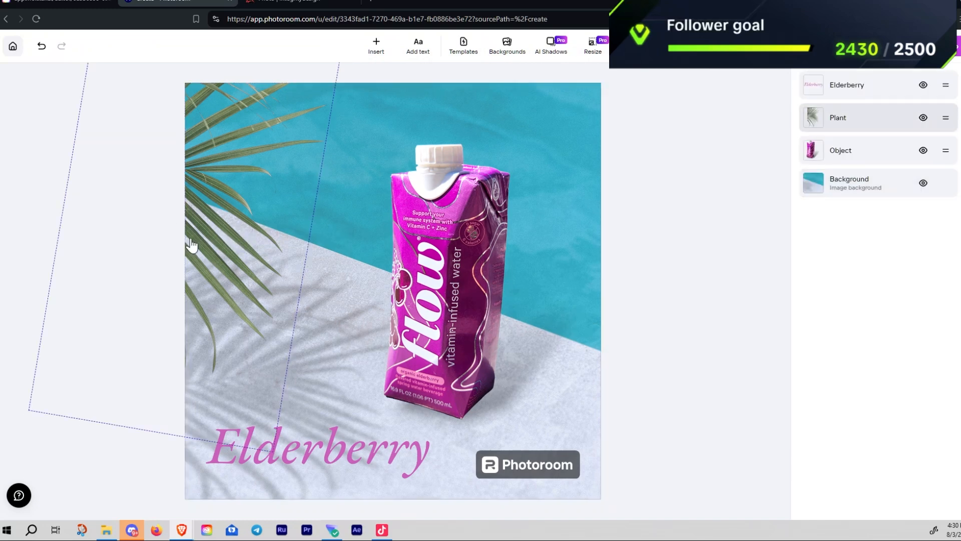
drag(213, 258, 282, 296)
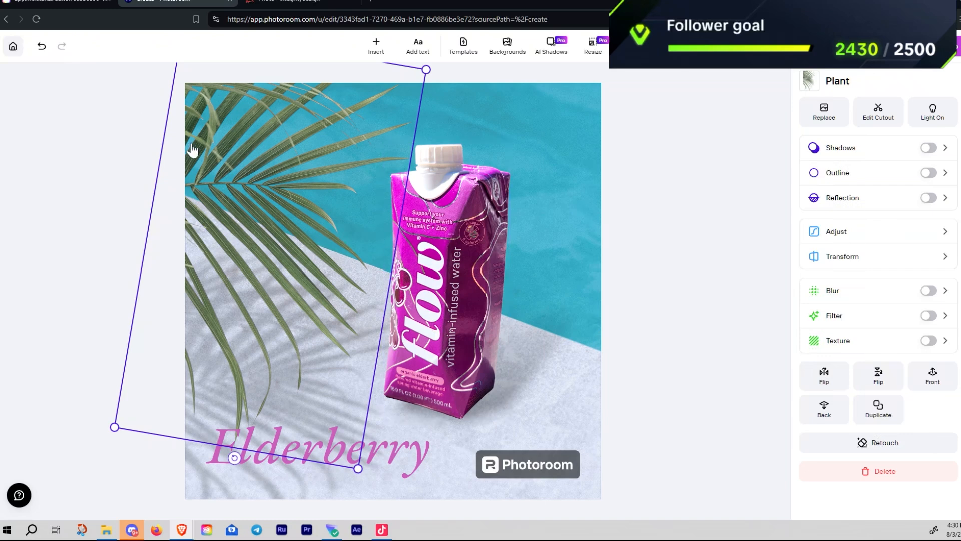
click(667, 330)
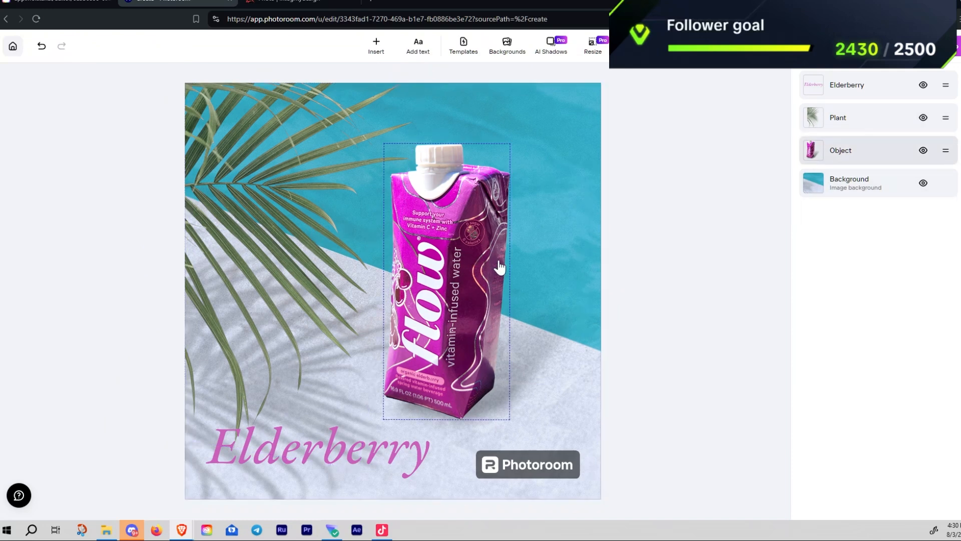
Duplicate the Elderberry design and open the copy for editing
right_click(844, 122)
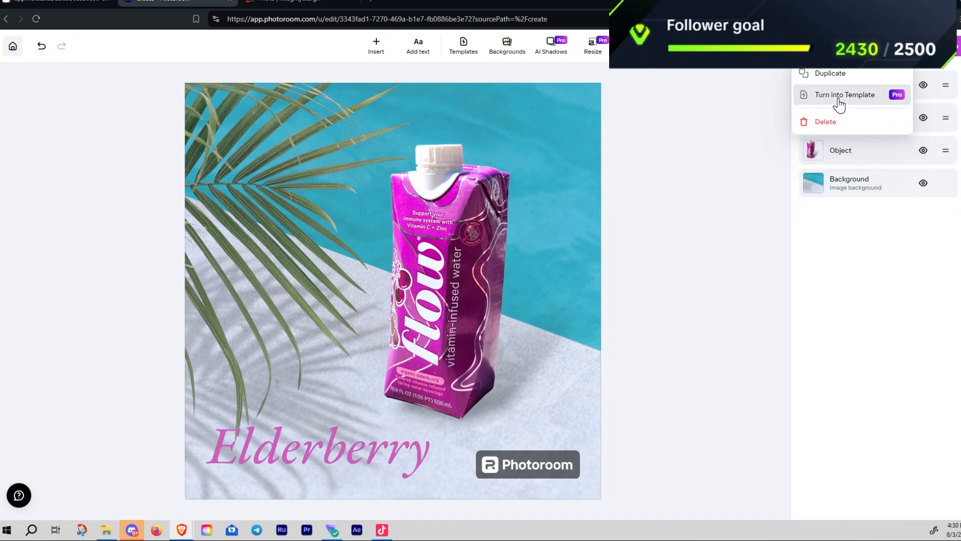
click(830, 75)
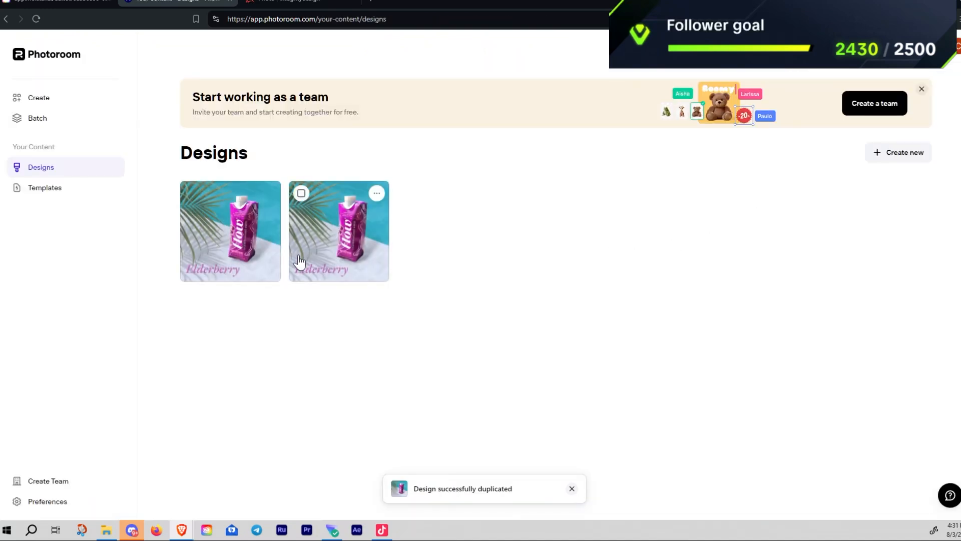
click(250, 254)
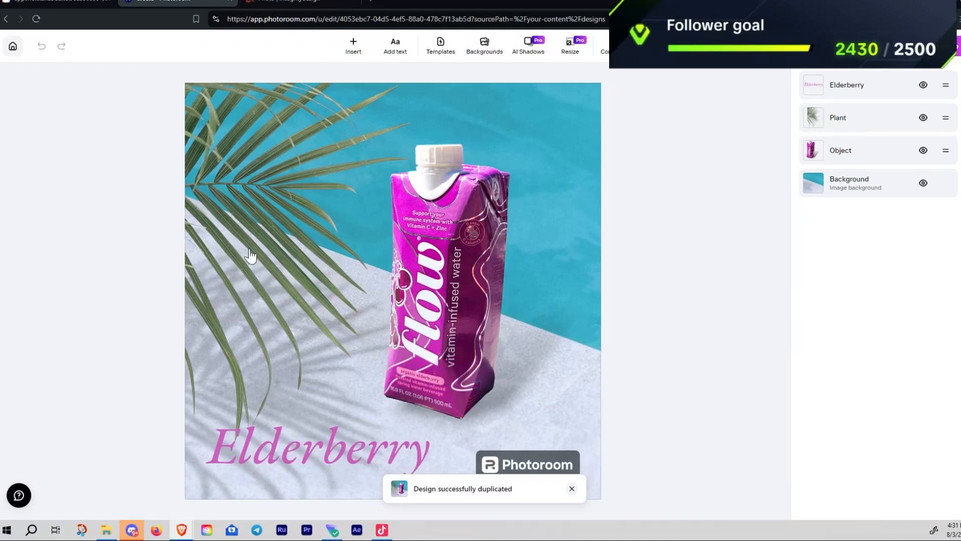
Replace the Elderberry text in the duplicated design with "Lime"
click(319, 457)
double_click(321, 458)
key(BackSpace)
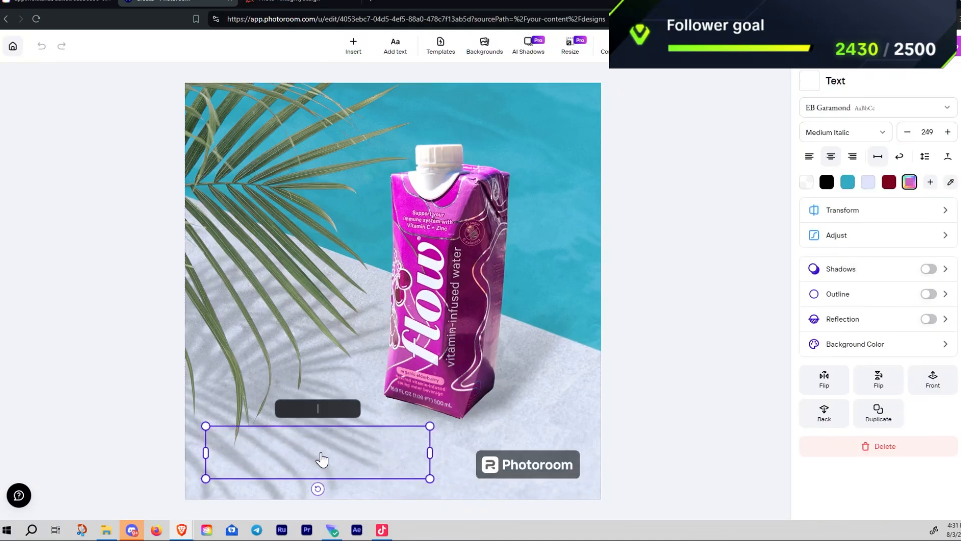
text(Lime)
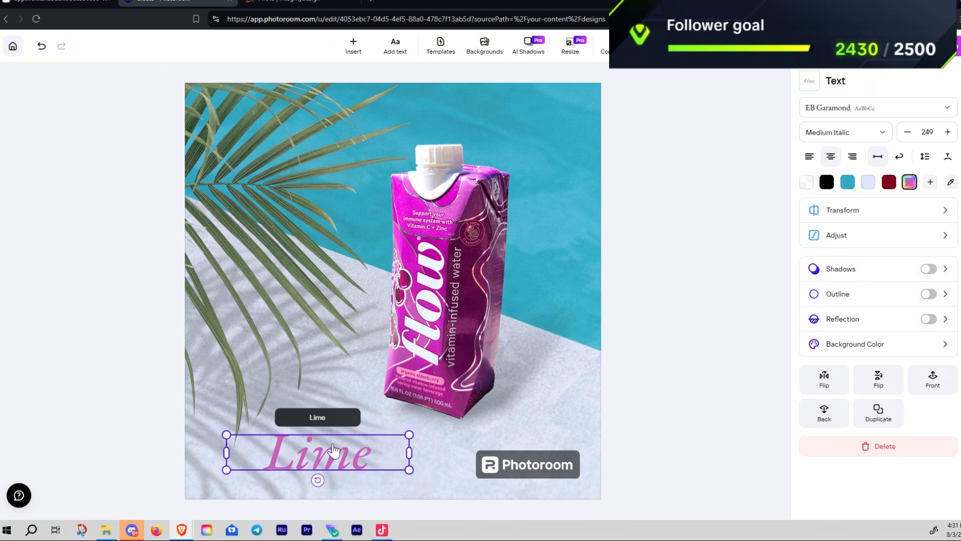
Remove the palm plant from the poolside scene
click(430, 345)
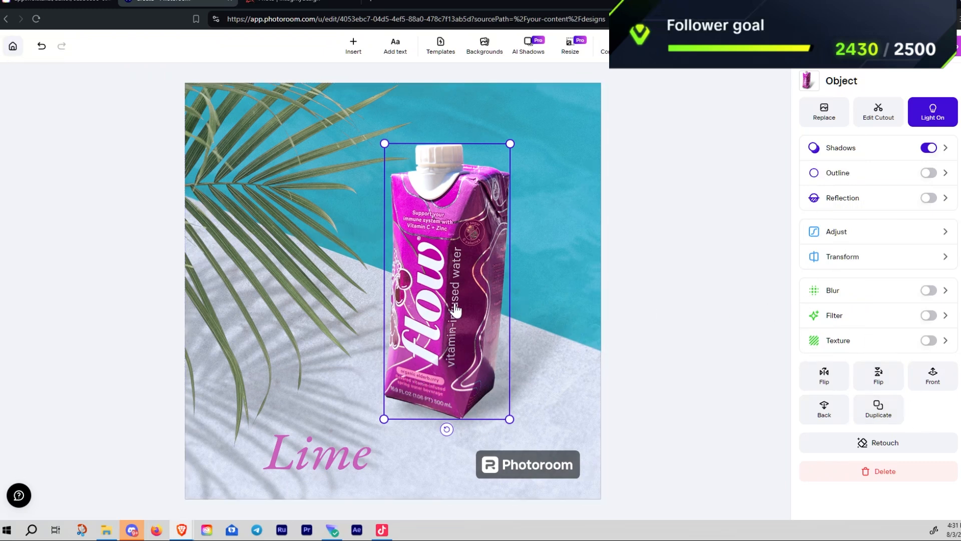
click(301, 213)
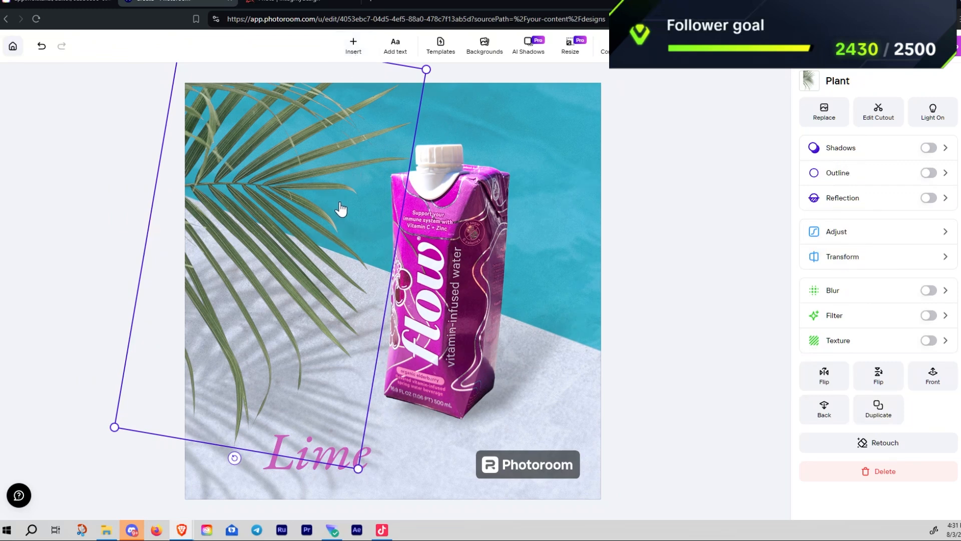
drag(287, 214, 258, 201)
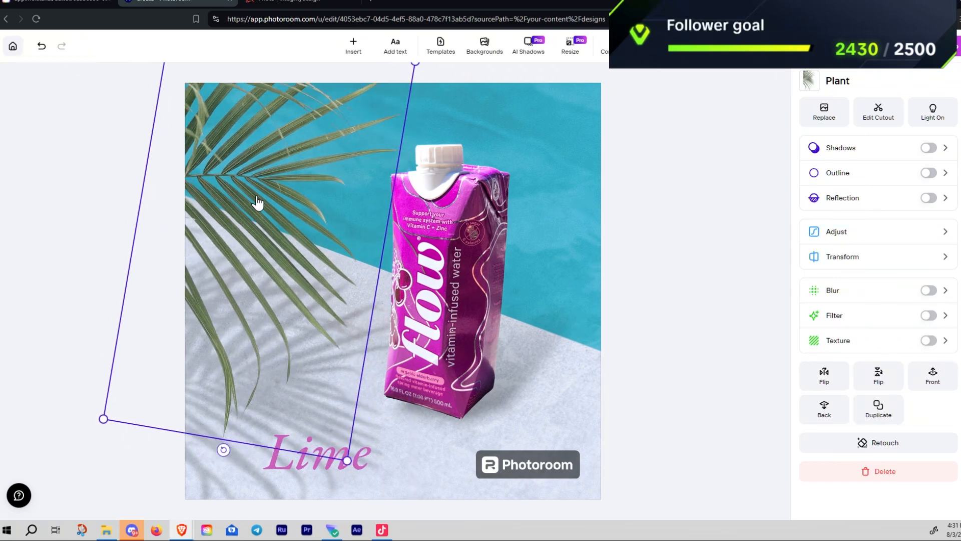
key(Delete)
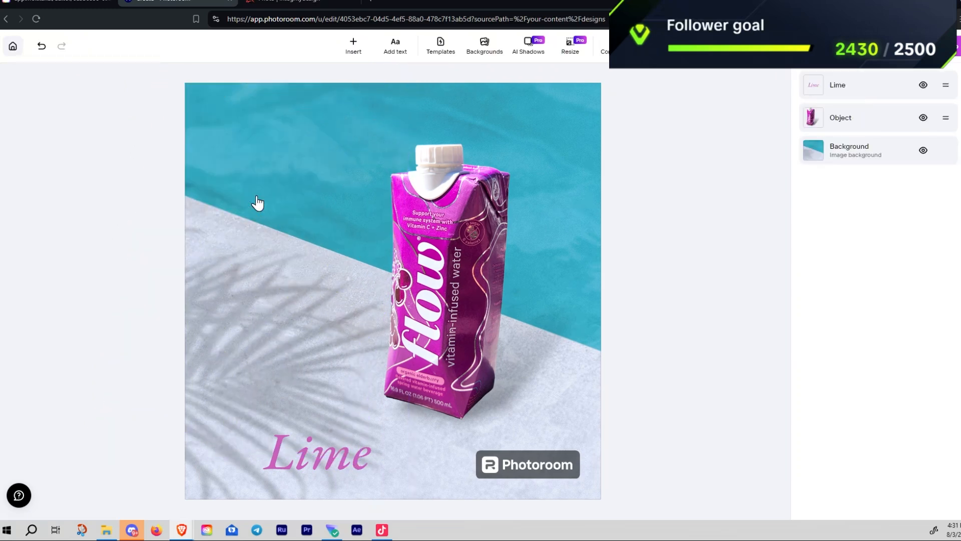
Open the Fruits collection of insertable graphics and look through it for a lime
click(353, 44)
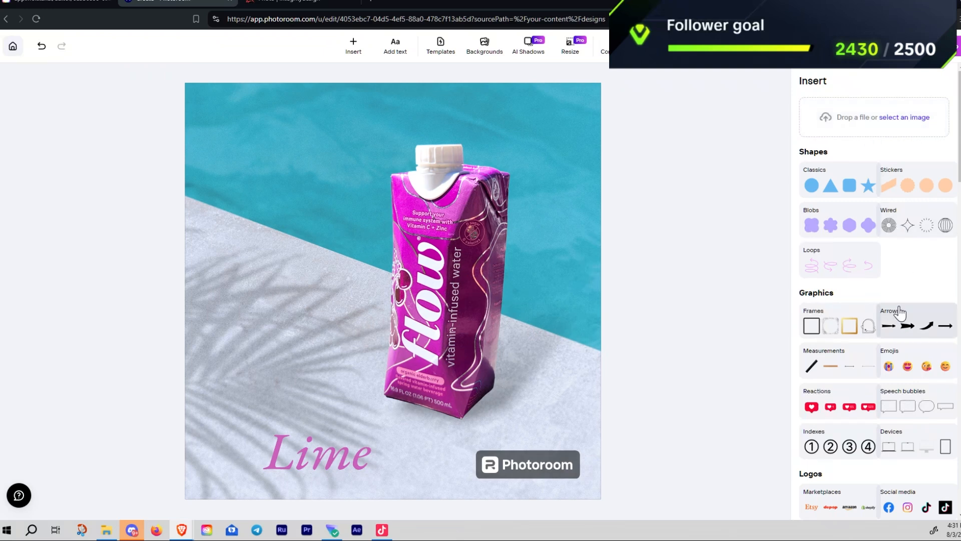
scroll(930, 291, down, 3)
scroll(901, 340, down, 5)
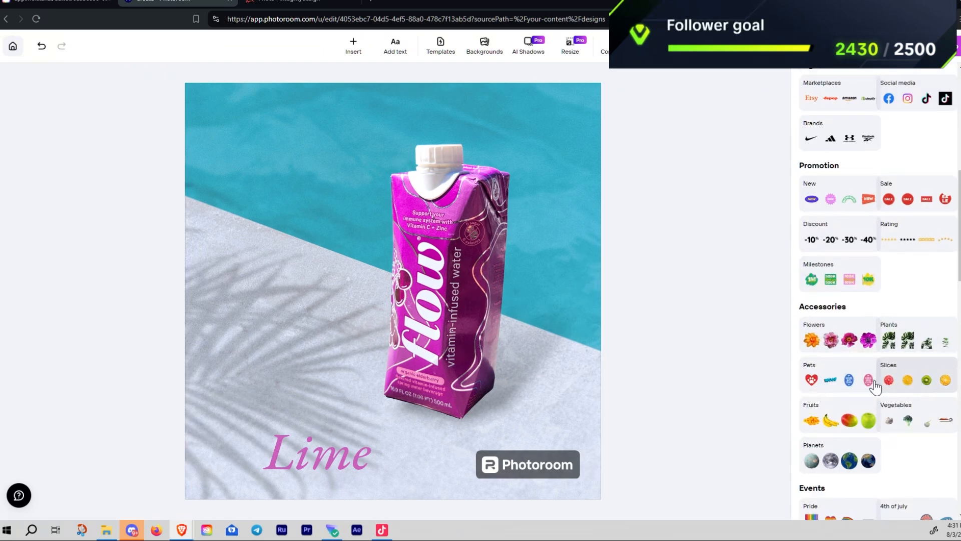
click(827, 423)
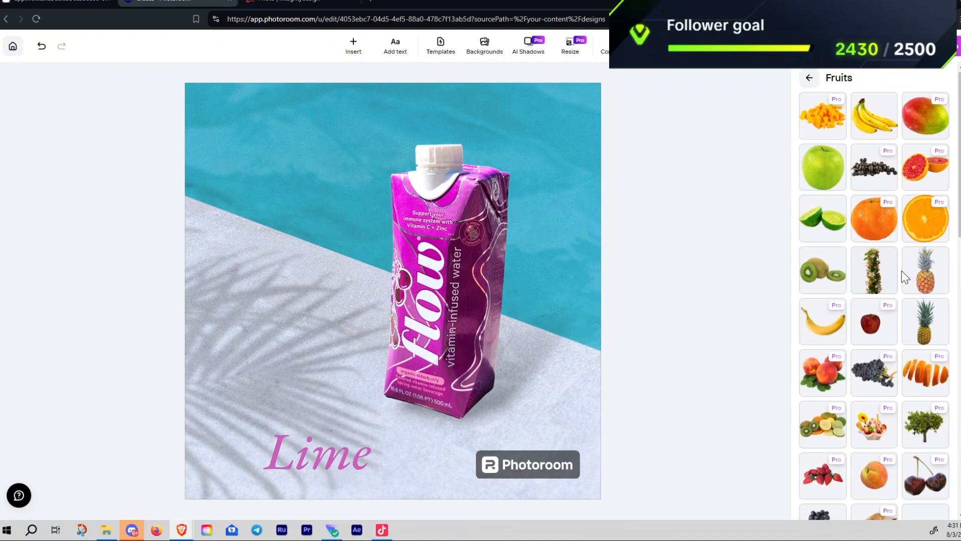
scroll(902, 271, down, 6)
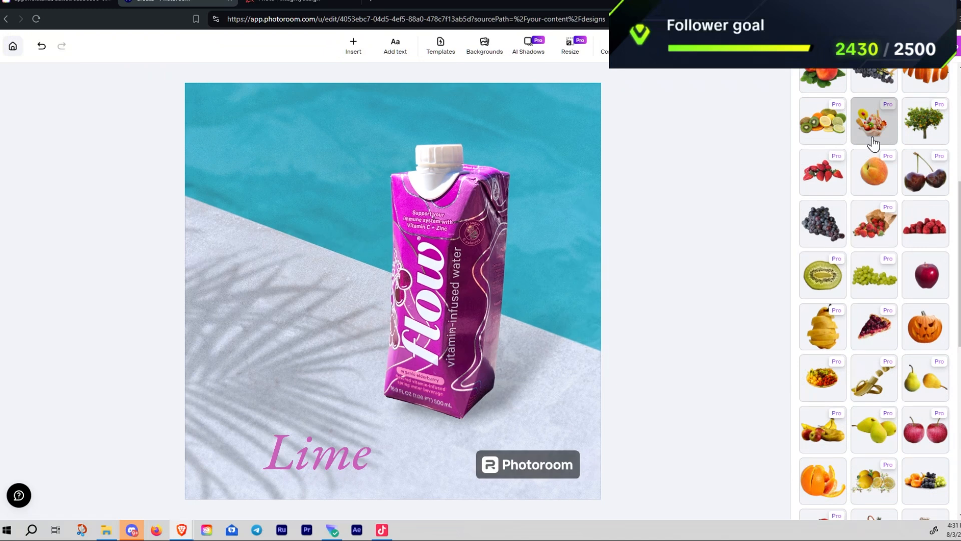
scroll(876, 361, down, 6)
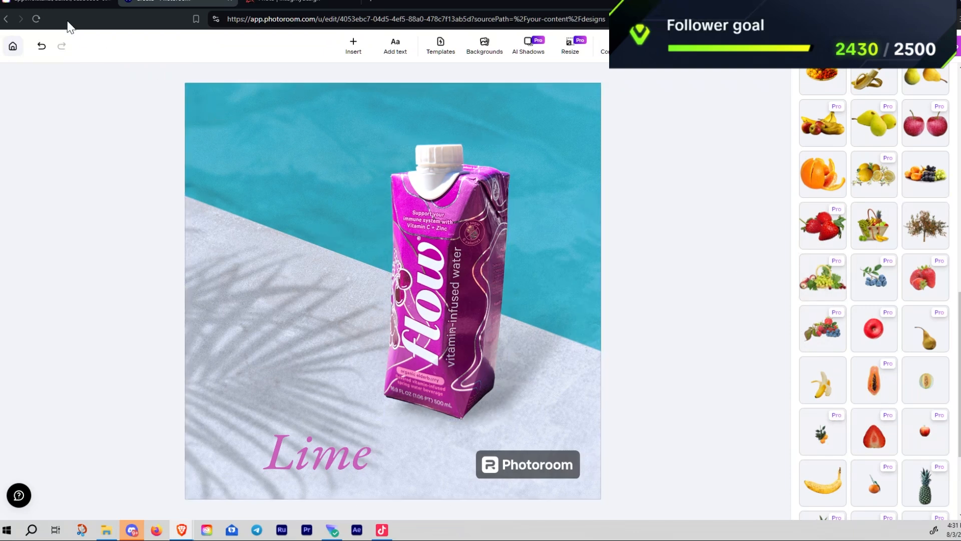
Switch to Mokker AI to look through its props for comparison, and return to the Photoroom design
click(52, 2)
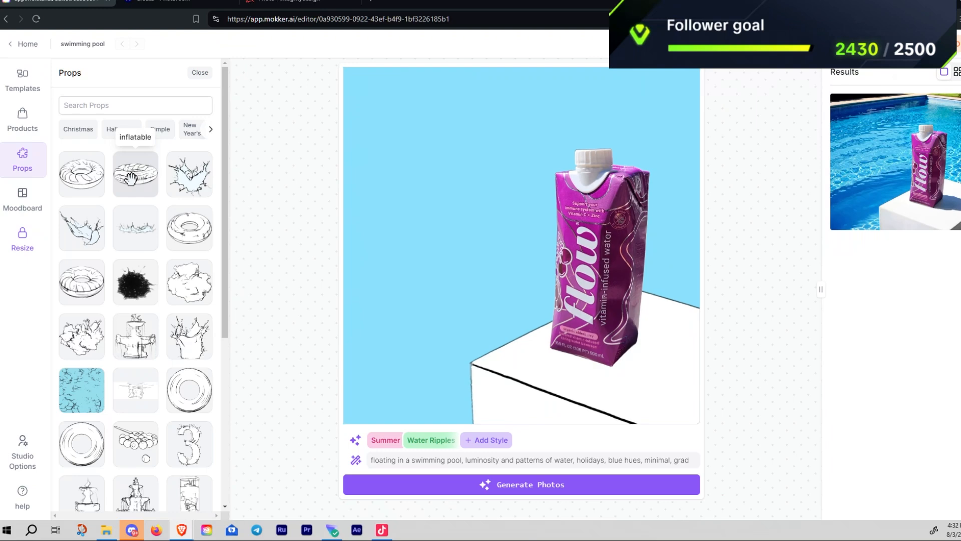
scroll(121, 261, down, 4)
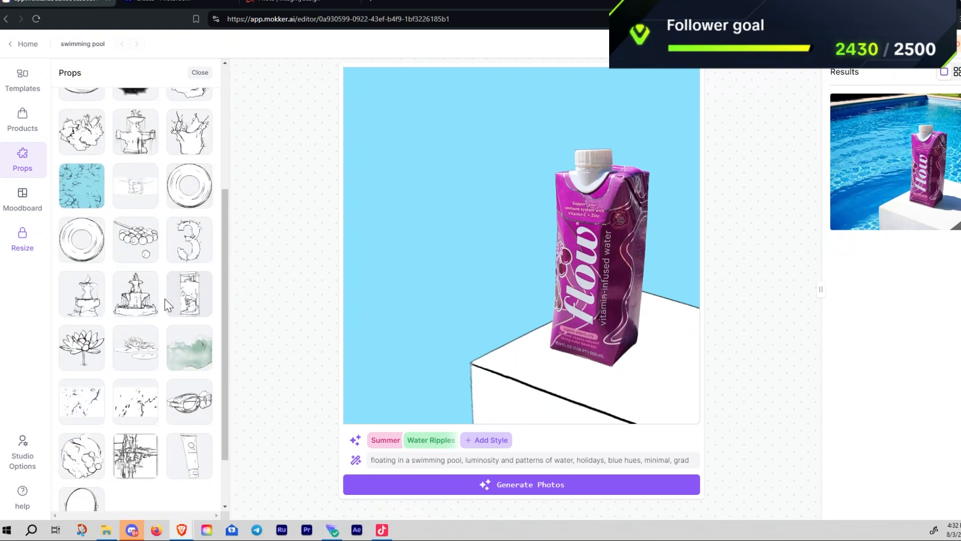
scroll(185, 251, down, 2)
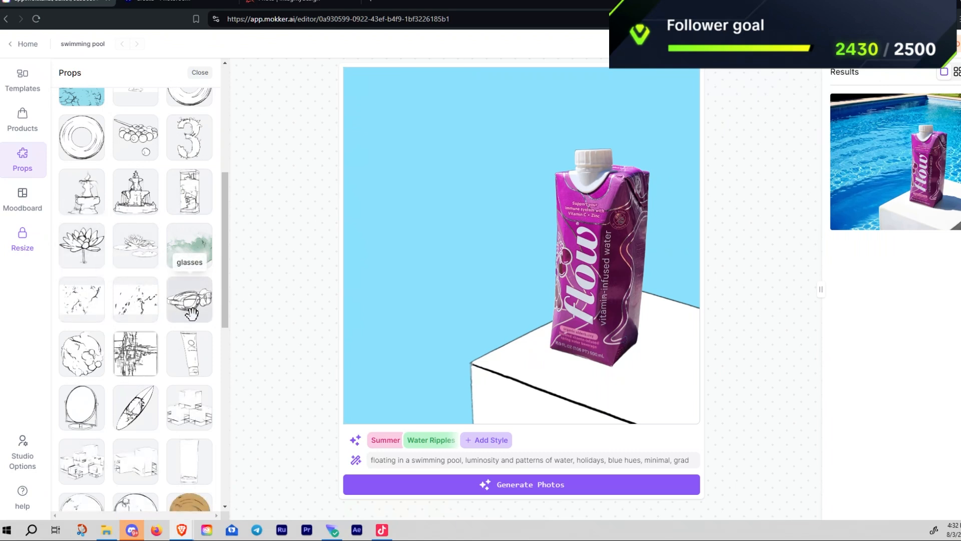
click(161, 4)
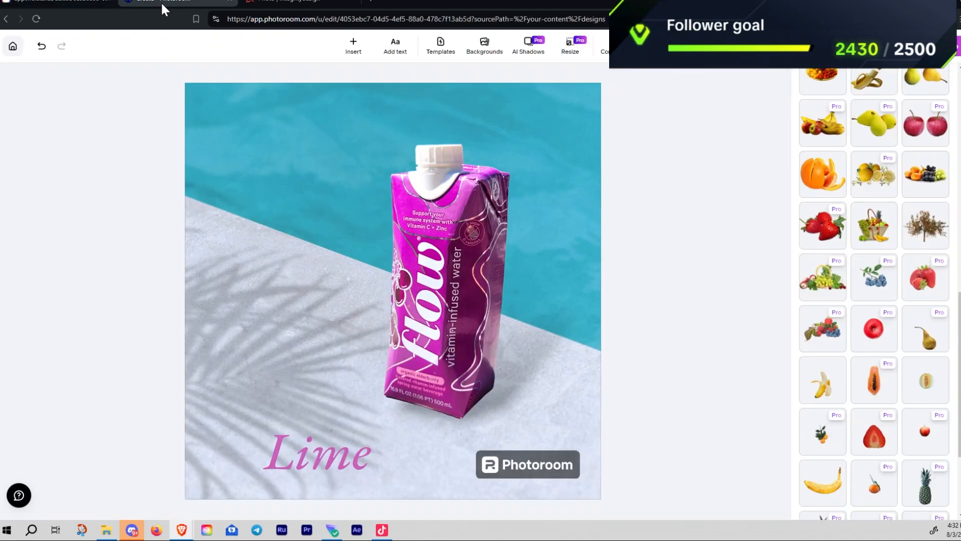
Insert the lime halves from the Fruits collection, resize them, and place them slightly tilted on the pavement beside the carton
scroll(924, 357, down, 3)
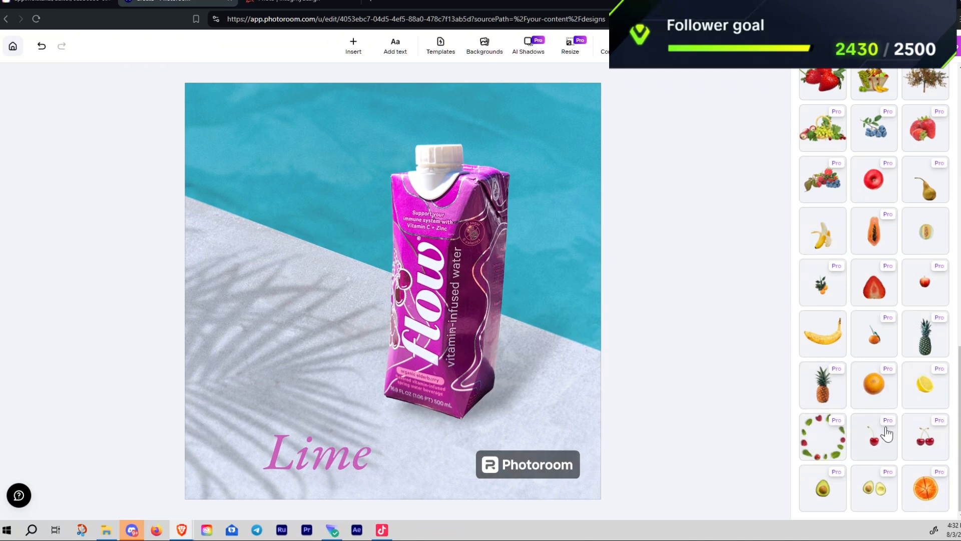
scroll(872, 430, up, 6)
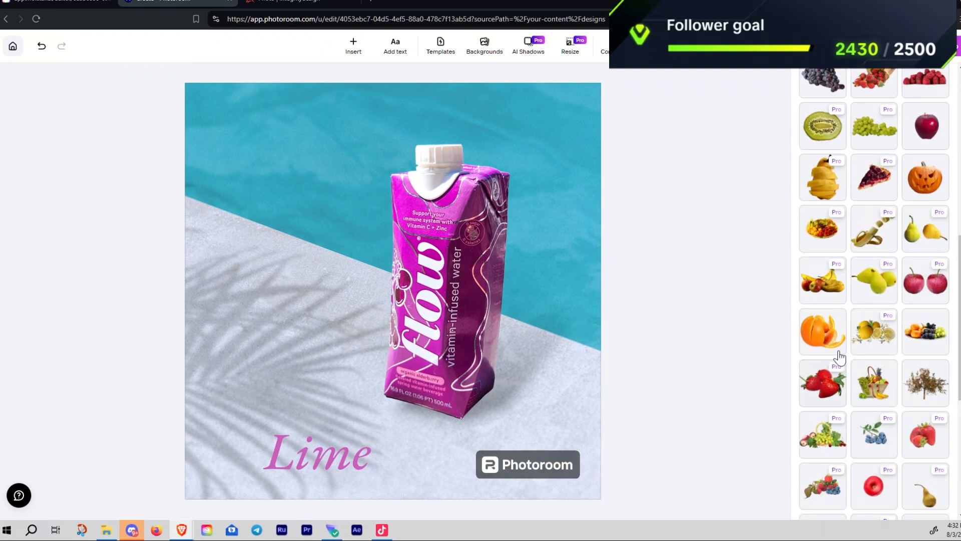
scroll(831, 316, up, 8)
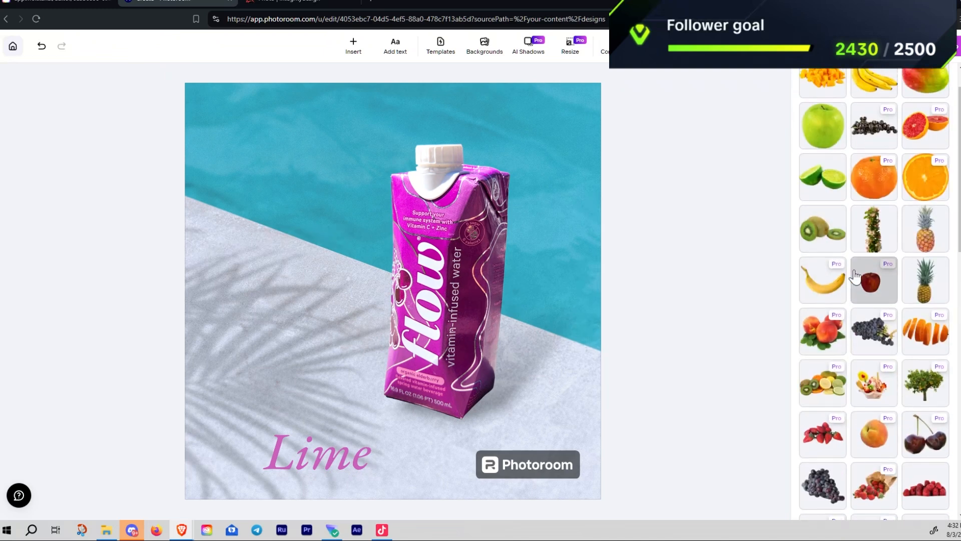
scroll(827, 236, up, 1)
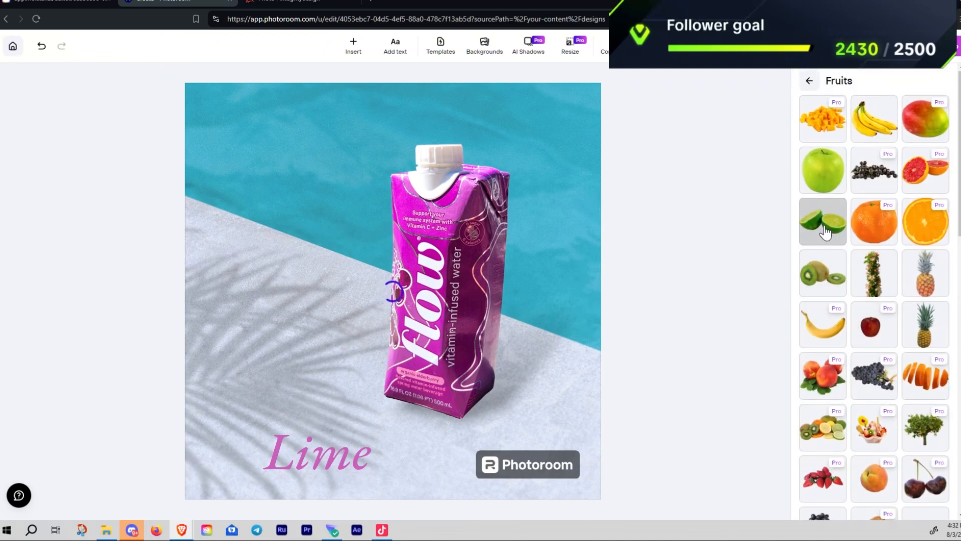
drag(496, 328, 374, 317)
drag(448, 194, 253, 294)
drag(244, 341, 326, 343)
drag(274, 377, 261, 385)
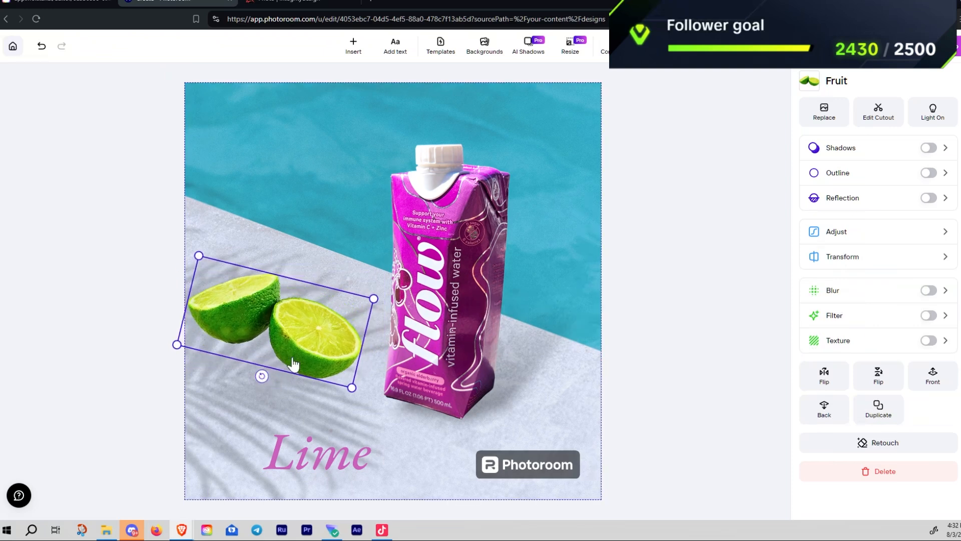
Shrink the lime halves, tilt them the other way, and place them in front of the carton's base
drag(372, 292, 327, 309)
drag(288, 356, 271, 368)
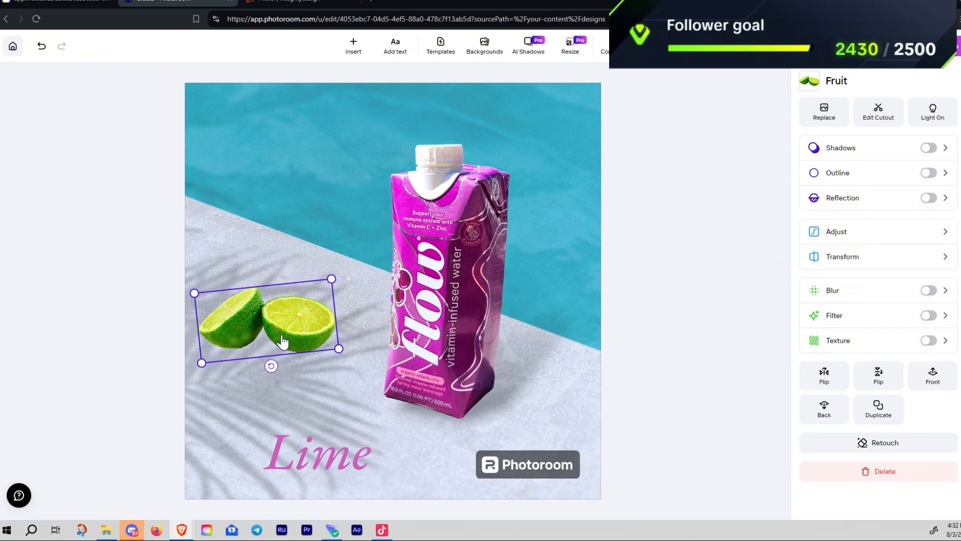
drag(301, 334, 519, 425)
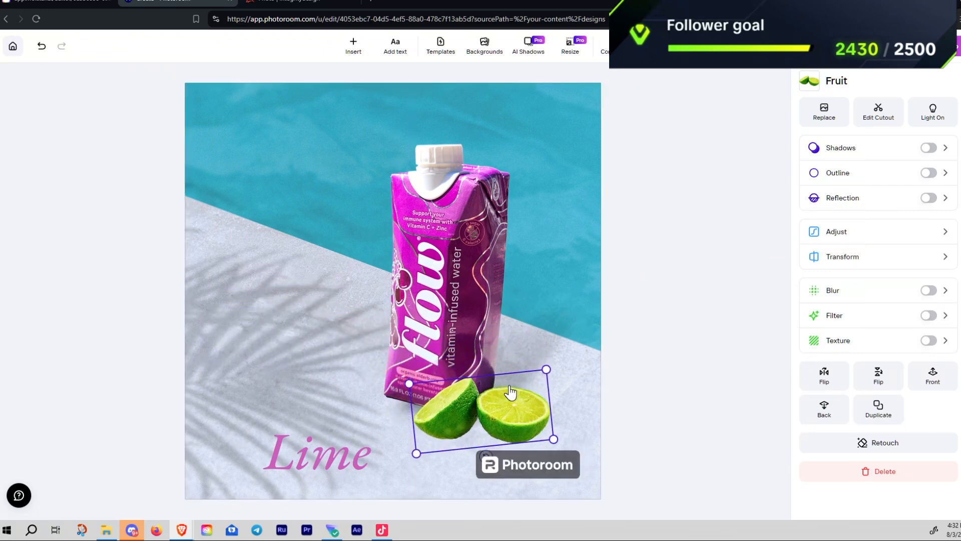
Review the product photos on the integritydesign.us portfolio, glance at the Mokker AI scene, and return to the Photoroom design
click(311, 7)
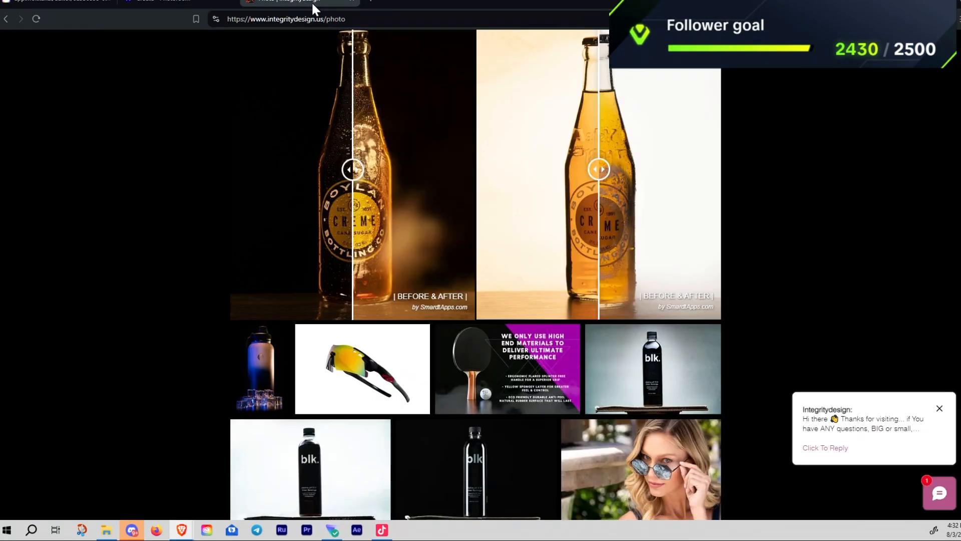
scroll(581, 372, down, 5)
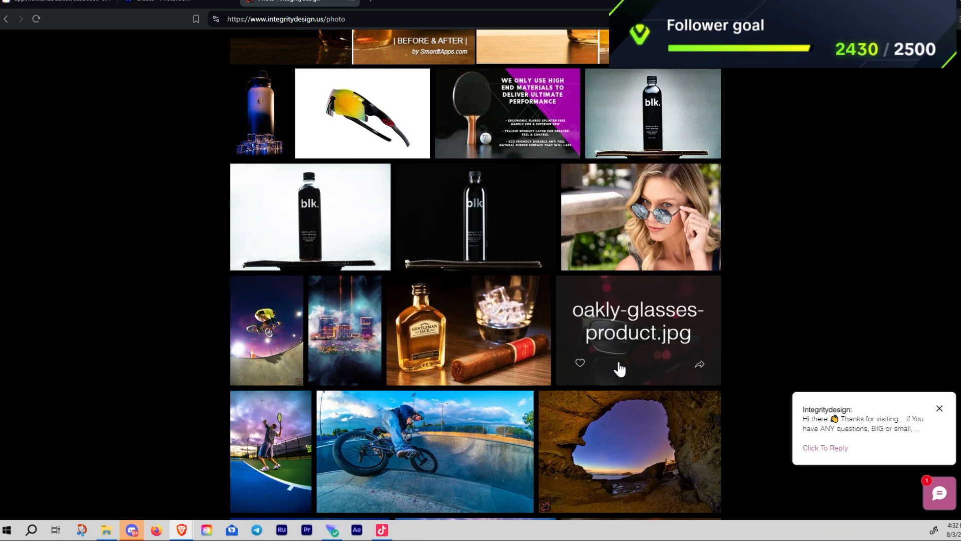
scroll(641, 375, up, 2)
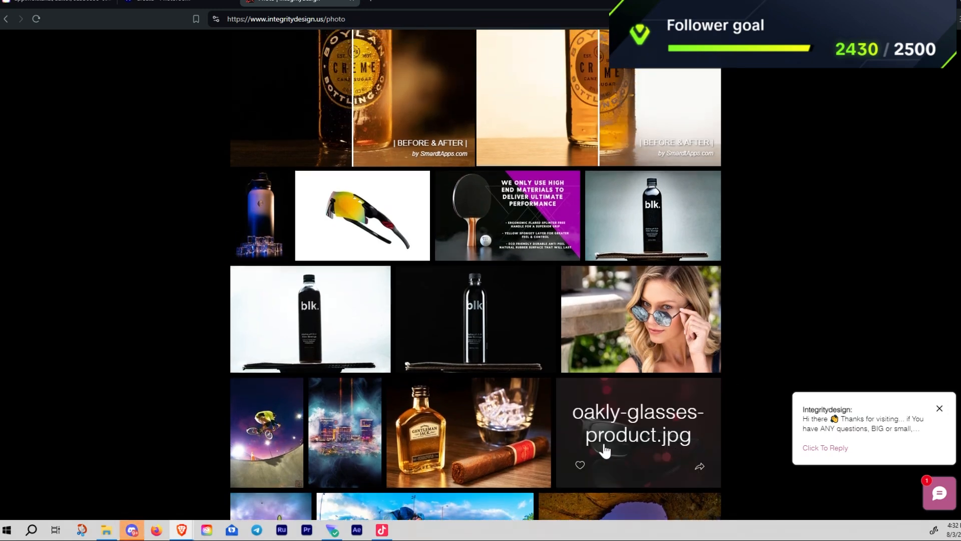
scroll(415, 286, up, 3)
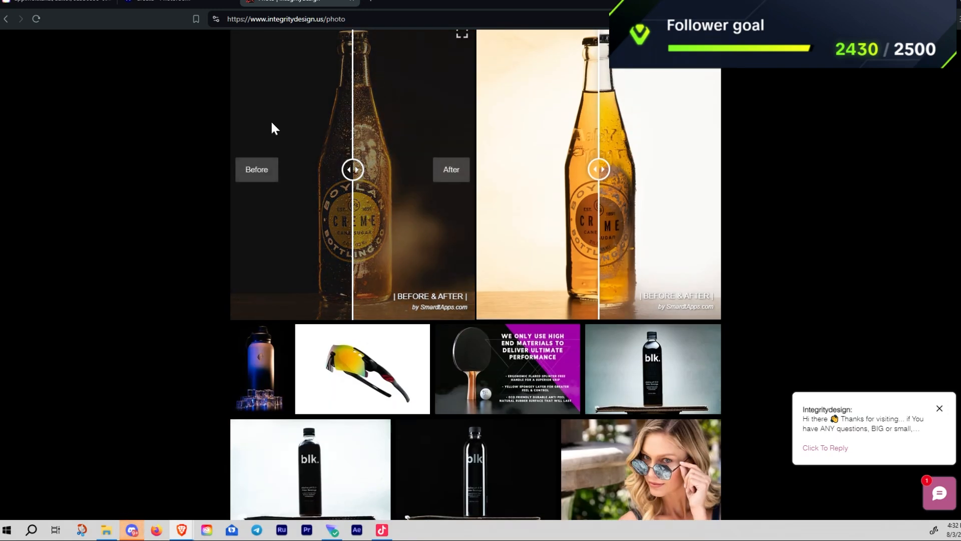
click(64, 4)
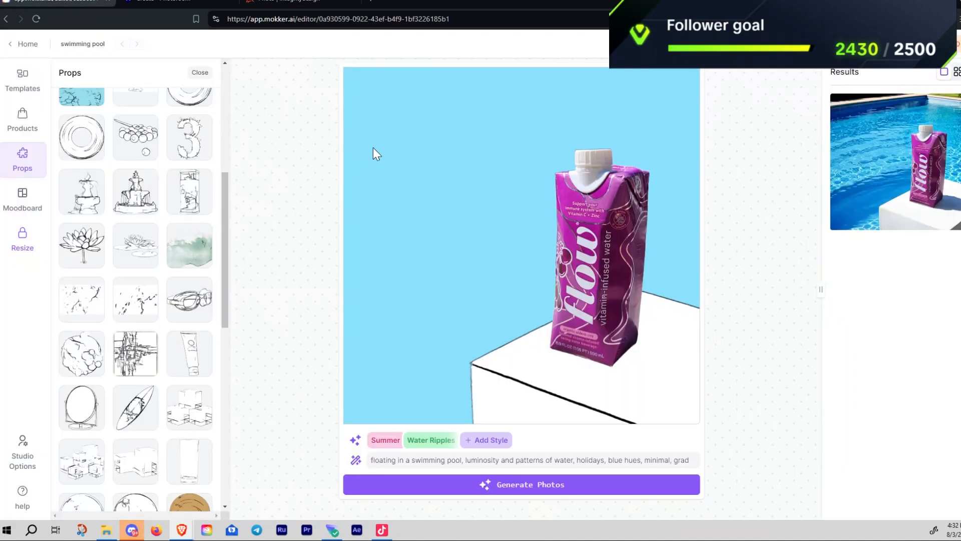
click(193, 7)
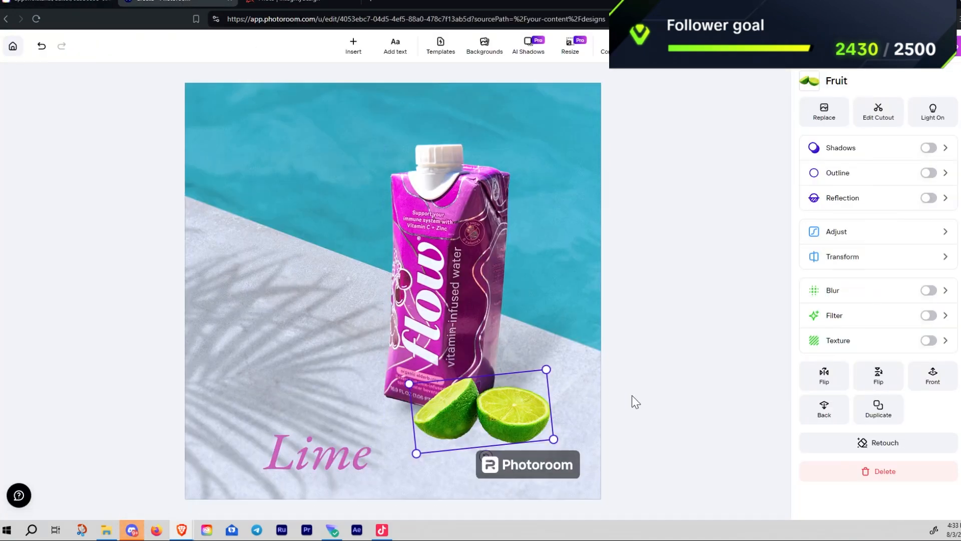
Enlarge the lime halves, move them back onto the palm shadow beside the carton, rotate them slightly clockwise, and deselect them
click(721, 429)
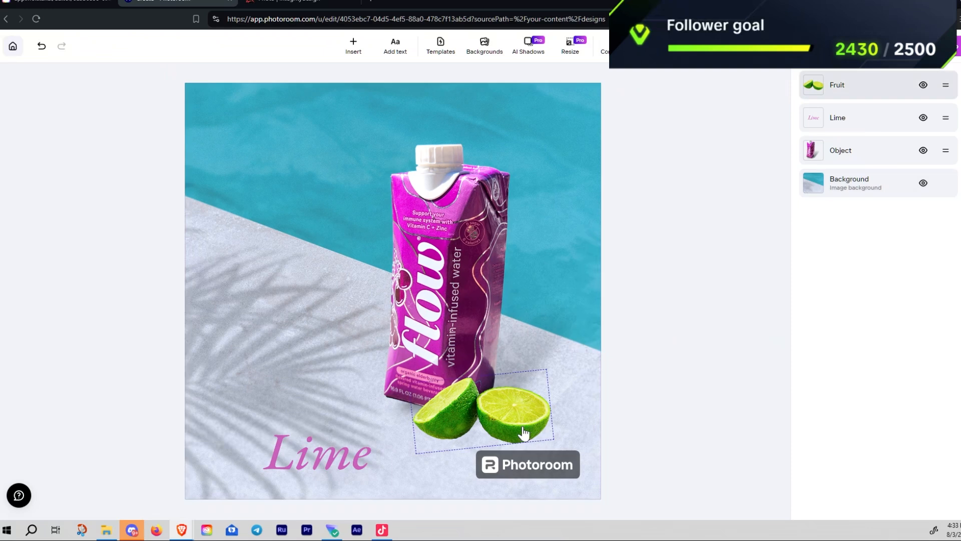
mouse_move(515, 427)
mouse_down()
mouse_move(530, 424)
mouse_move(519, 426)
mouse_up()
drag(549, 367, 571, 352)
drag(535, 403, 325, 346)
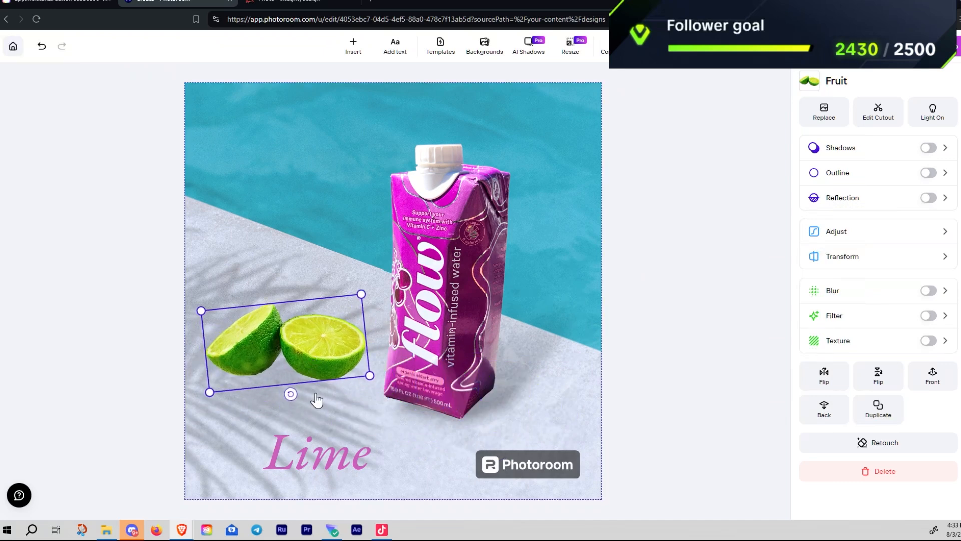
mouse_move(291, 395)
mouse_down()
mouse_move(260, 388)
mouse_move(279, 394)
mouse_up()
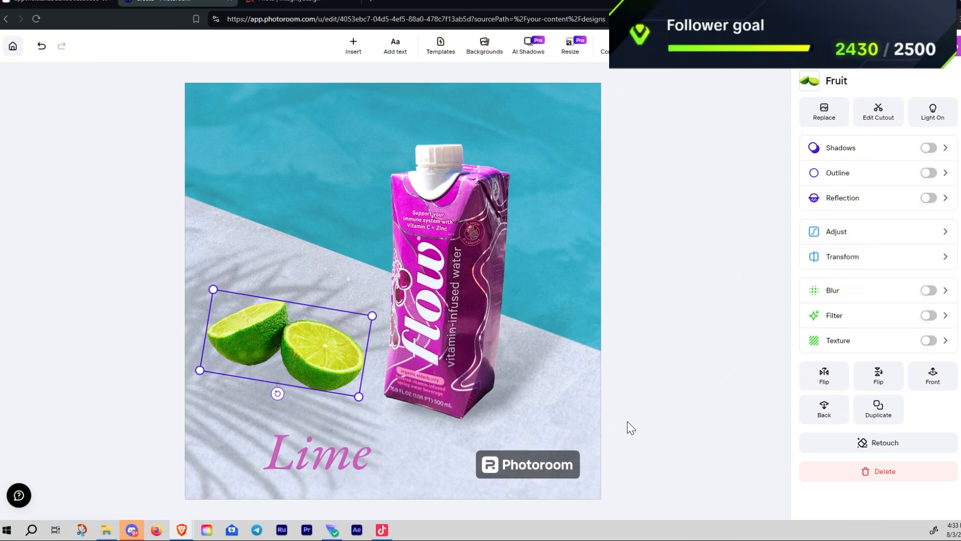
click(693, 436)
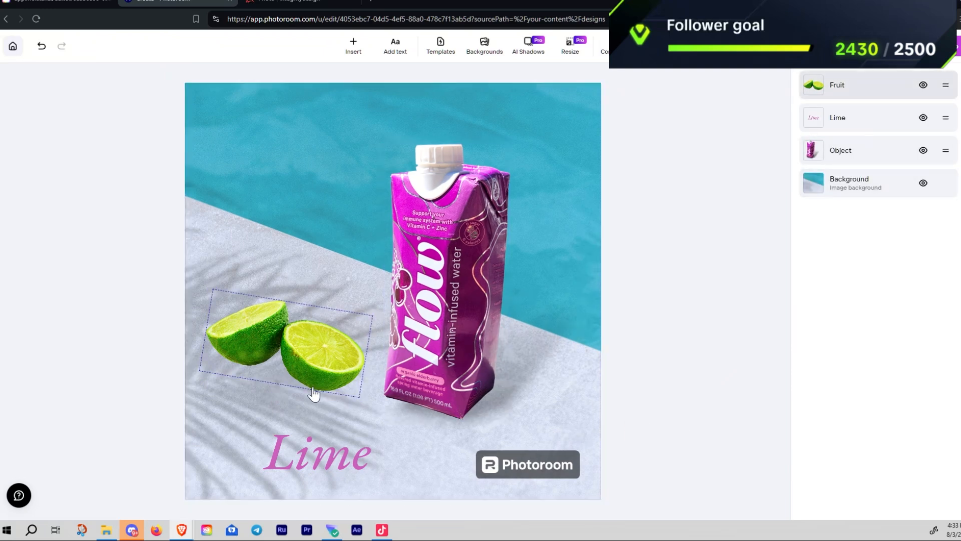
Turn on shadows for the lime halves and deselect them
click(307, 366)
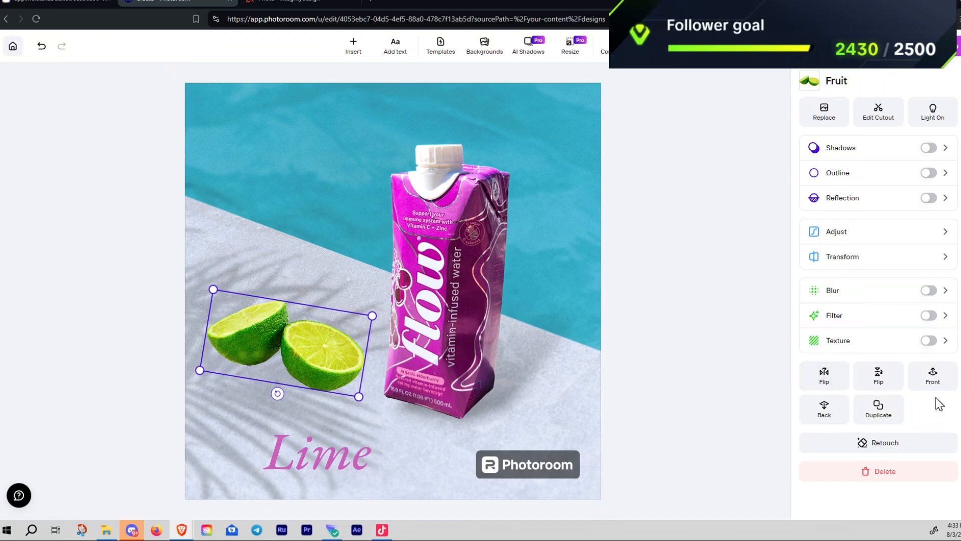
click(928, 149)
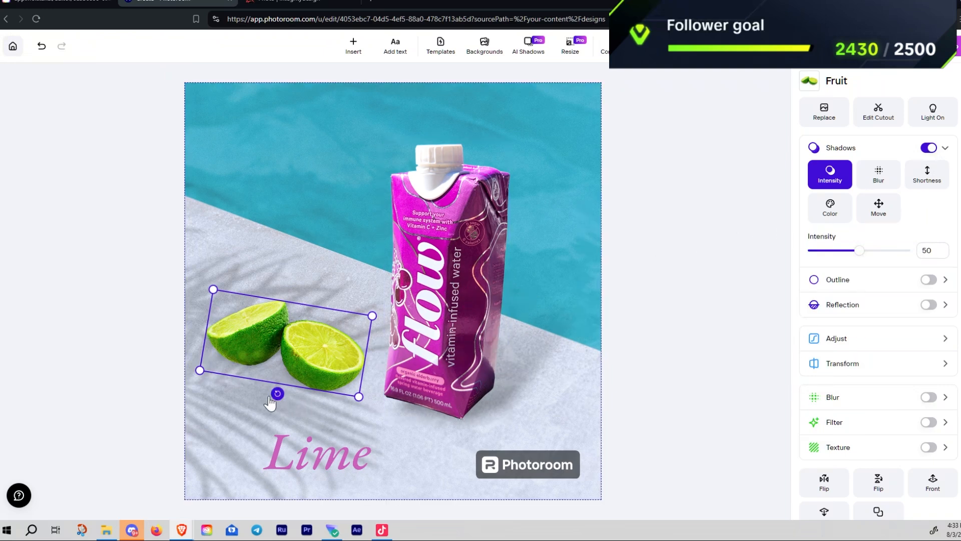
click(270, 403)
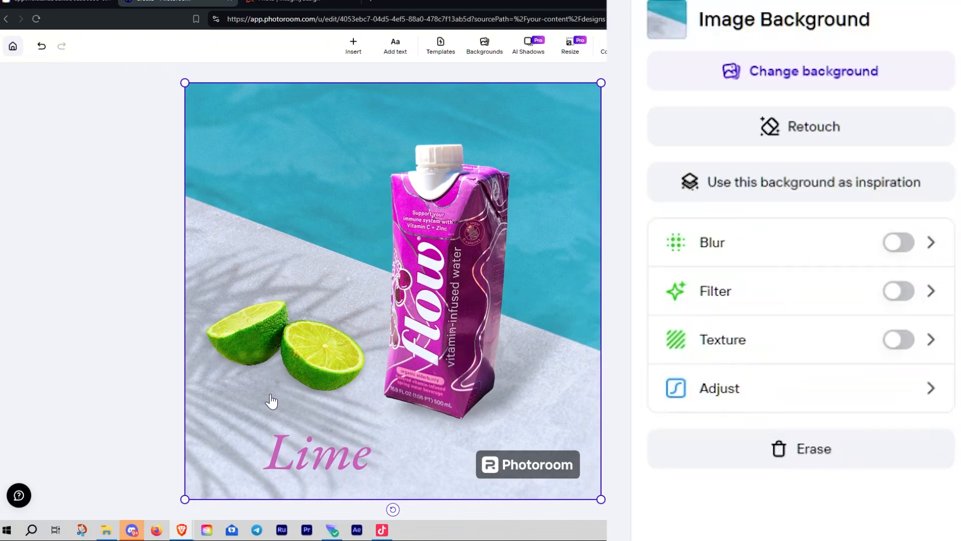
Select the lime halves and raise their shadow intensity to 100
click(322, 373)
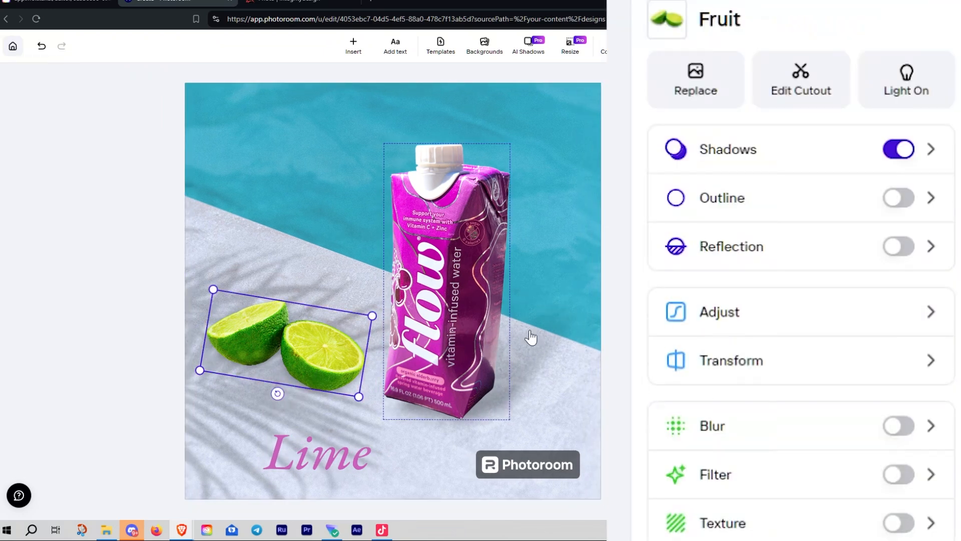
click(930, 155)
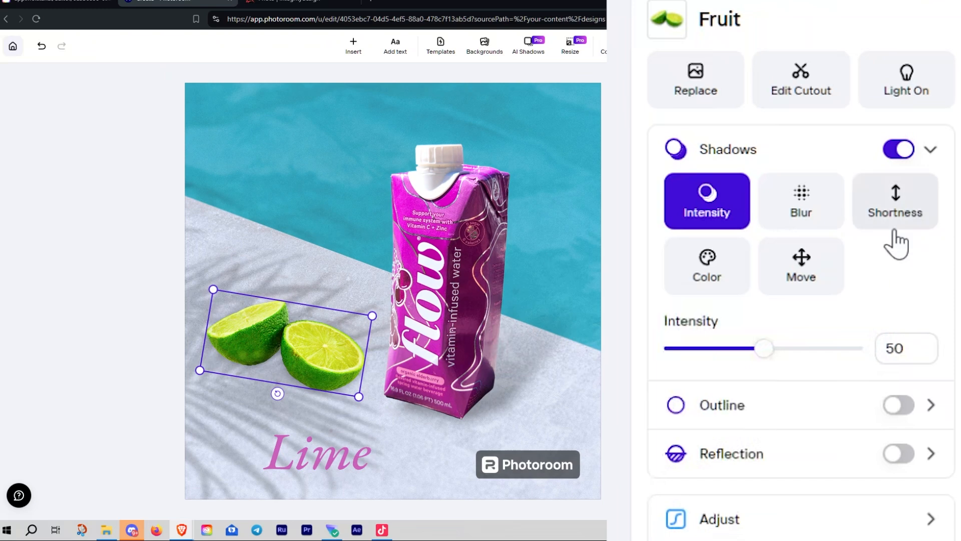
drag(765, 349, 670, 351)
drag(757, 361, 890, 374)
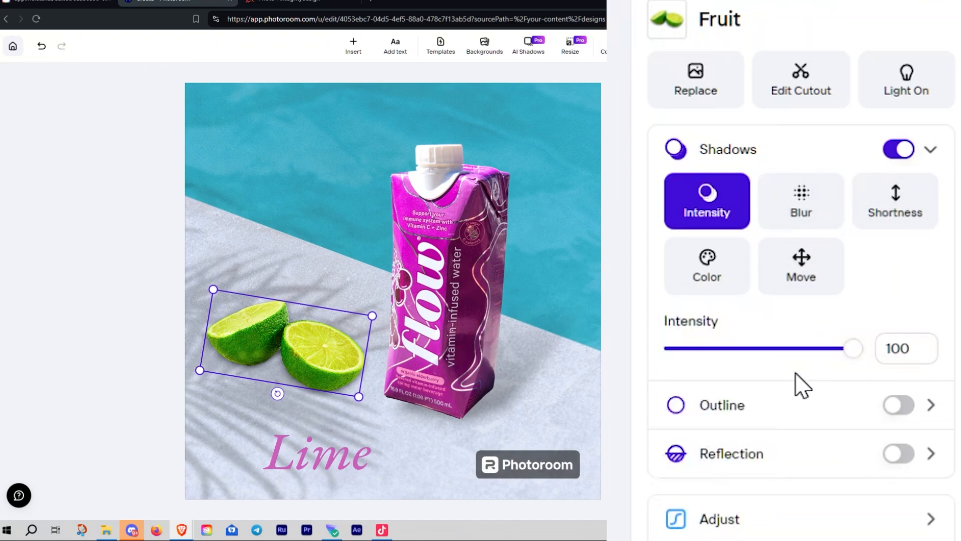
Reposition the lime halves' shadow in 3D so it falls just beside and beneath the fruit toward the carton, and deselect them
click(802, 280)
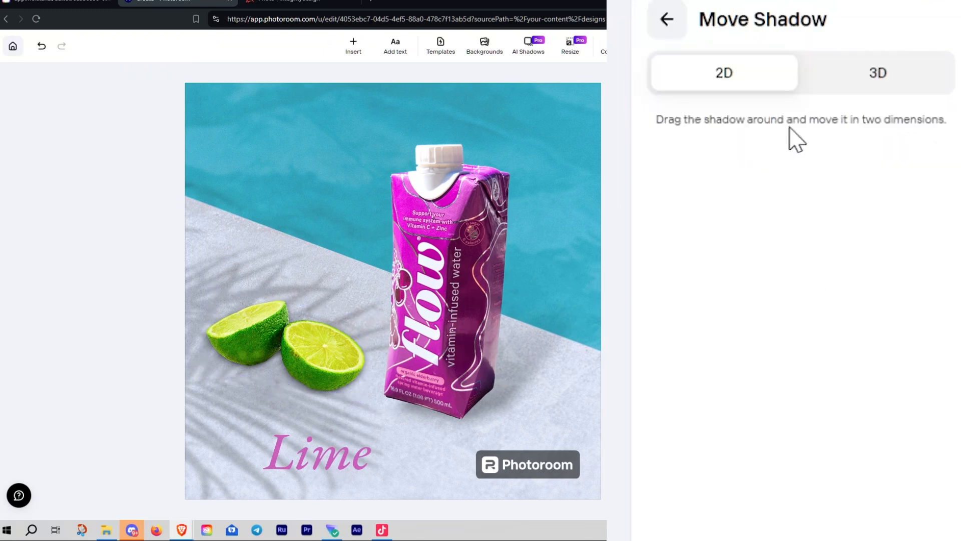
click(880, 88)
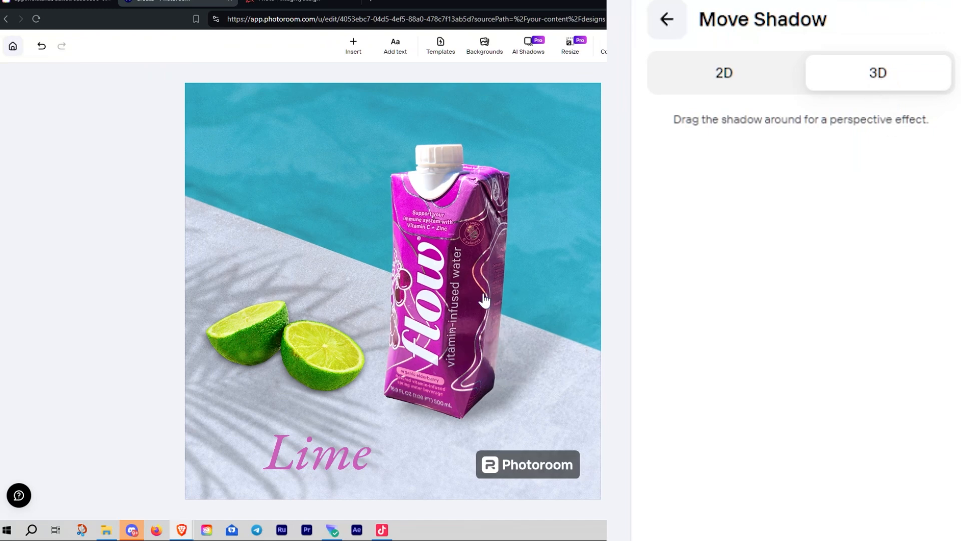
drag(296, 386, 355, 389)
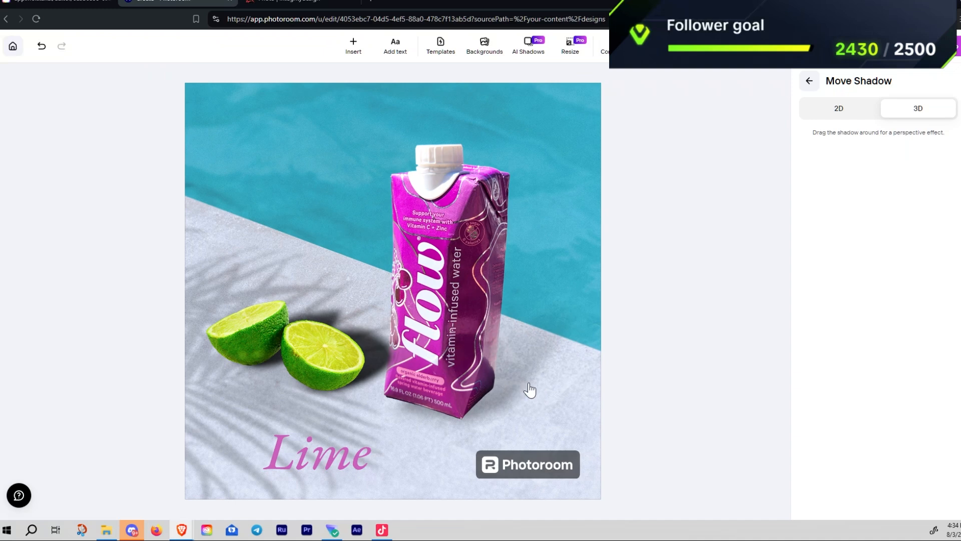
drag(361, 353, 346, 378)
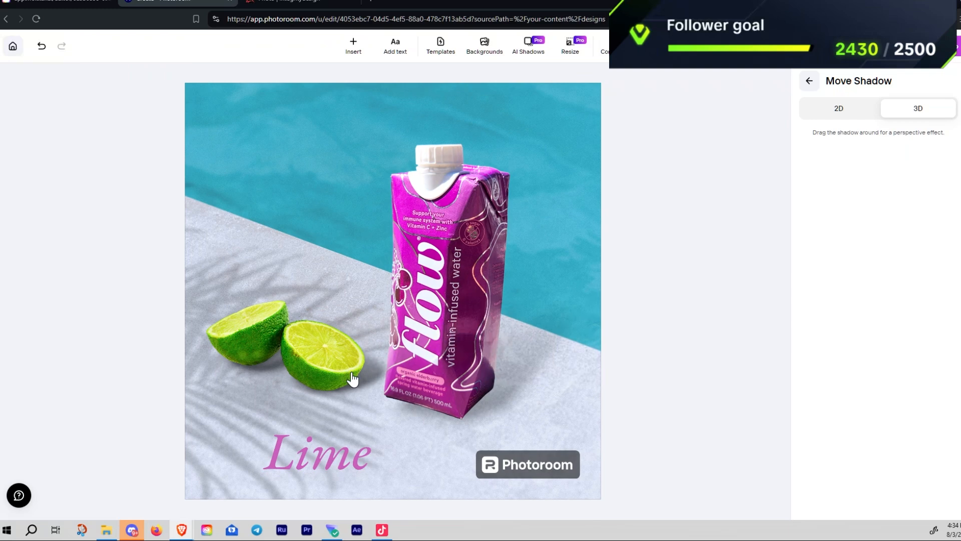
drag(362, 375, 352, 374)
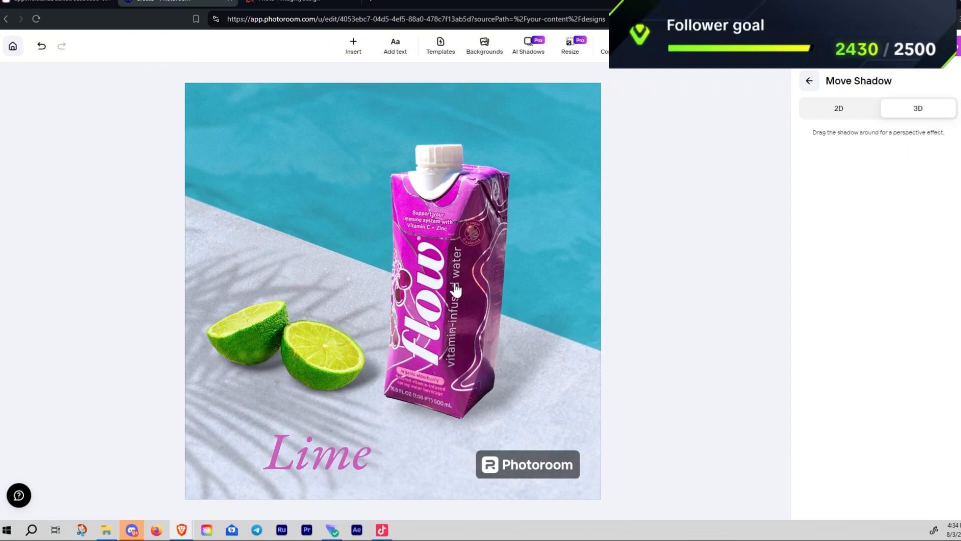
click(841, 111)
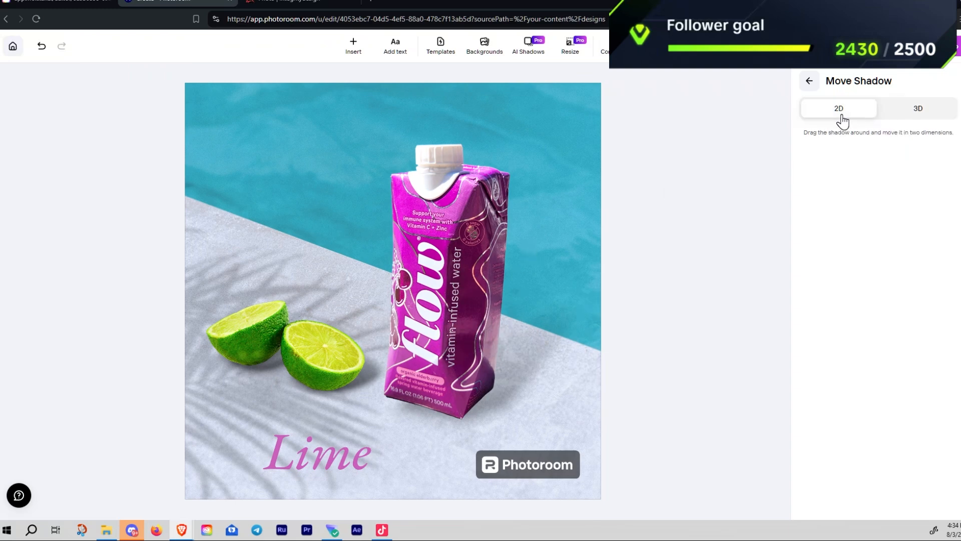
click(809, 82)
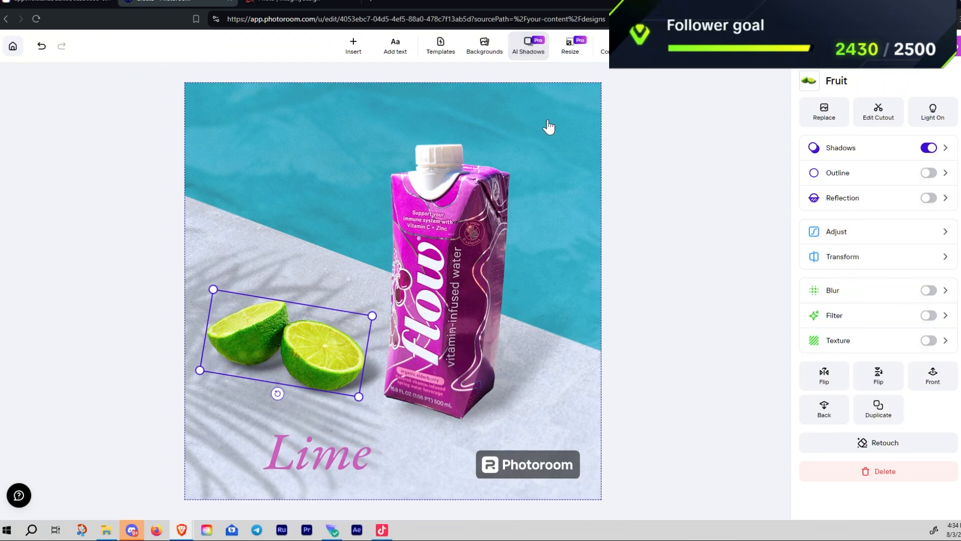
click(637, 272)
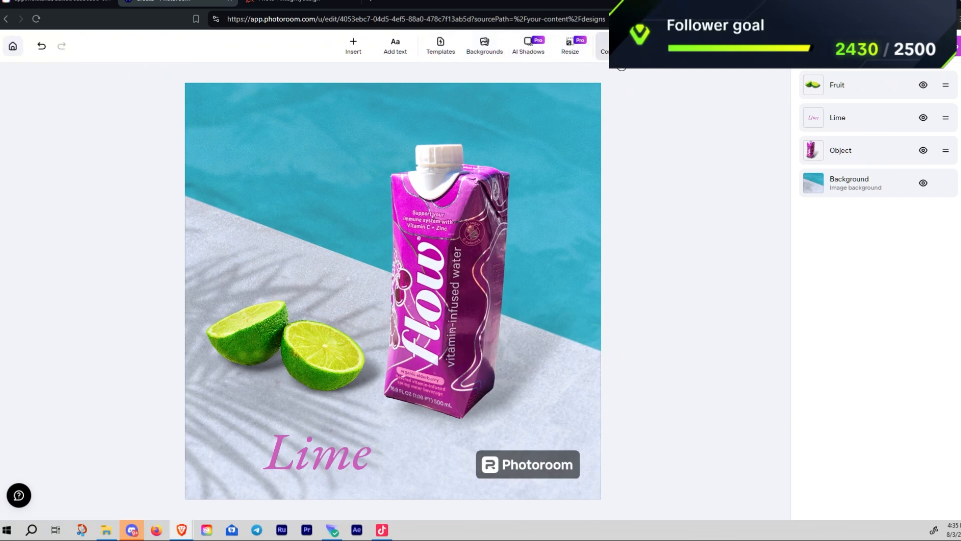
Switch to the Mokker AI scene, browse its props library, and return to the Photoroom design
click(60, 2)
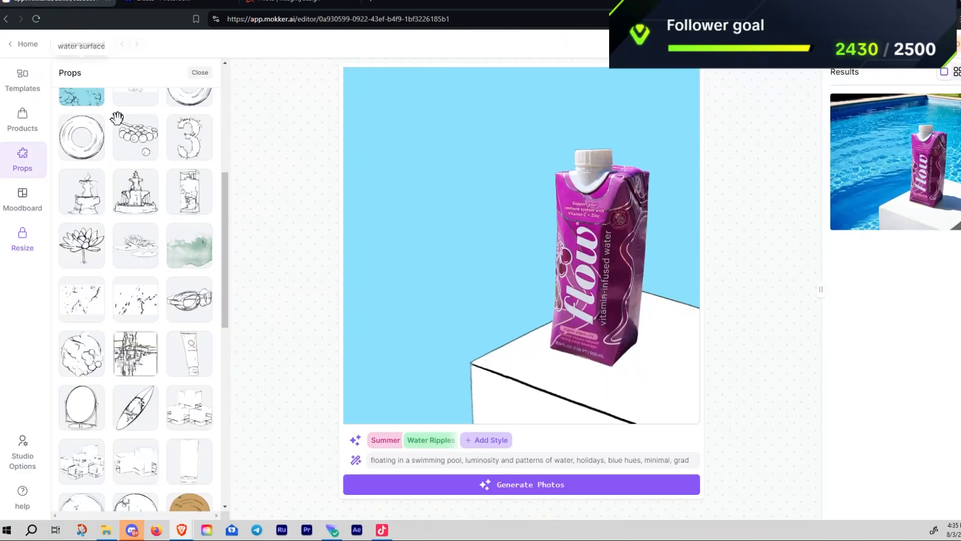
scroll(150, 310, down, 5)
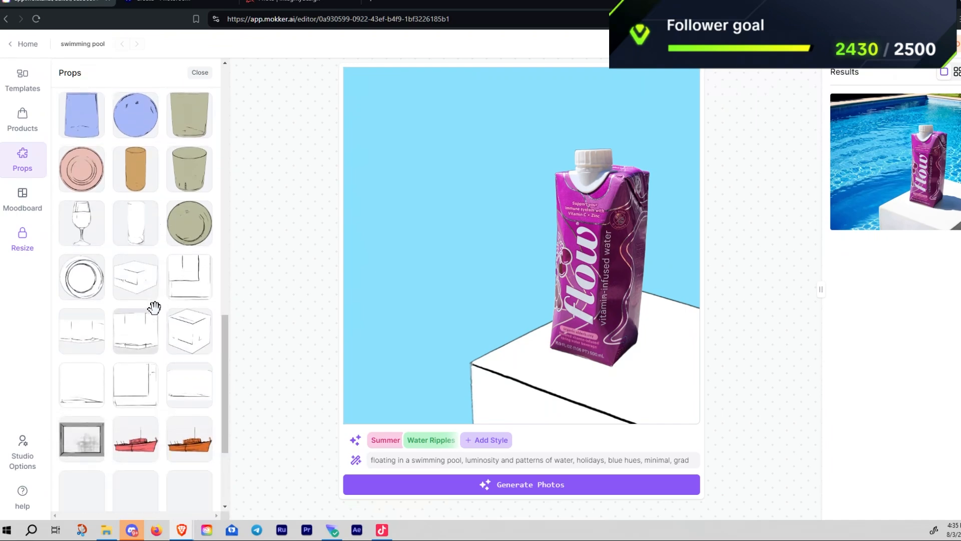
scroll(153, 300, up, 15)
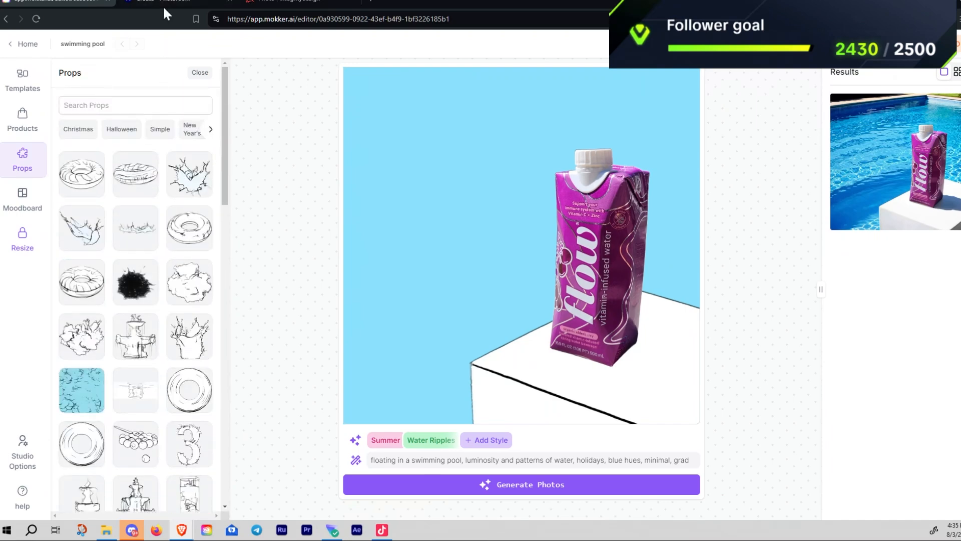
click(164, 4)
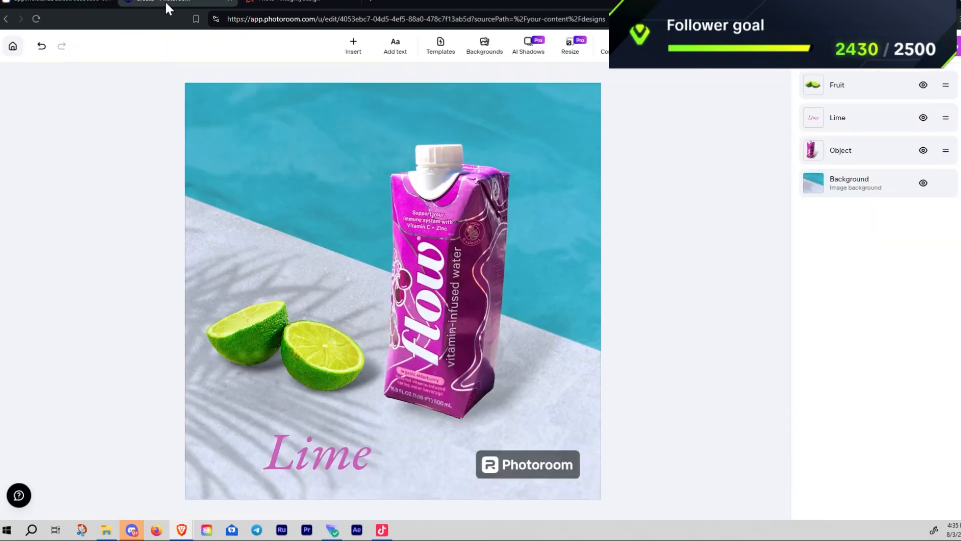
Open the design's comments and write the draft comment "retouch the limes"
click(613, 46)
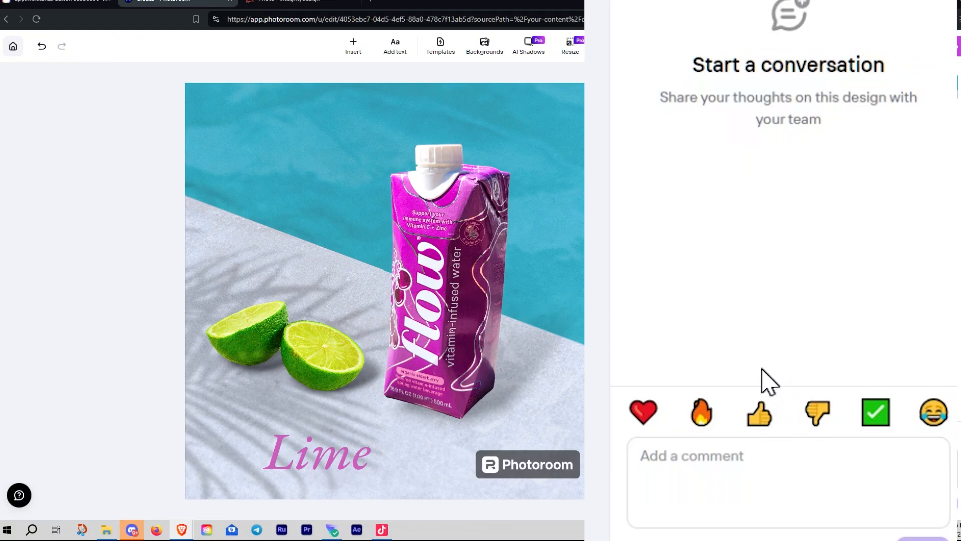
click(761, 465)
text(retouch the lim)
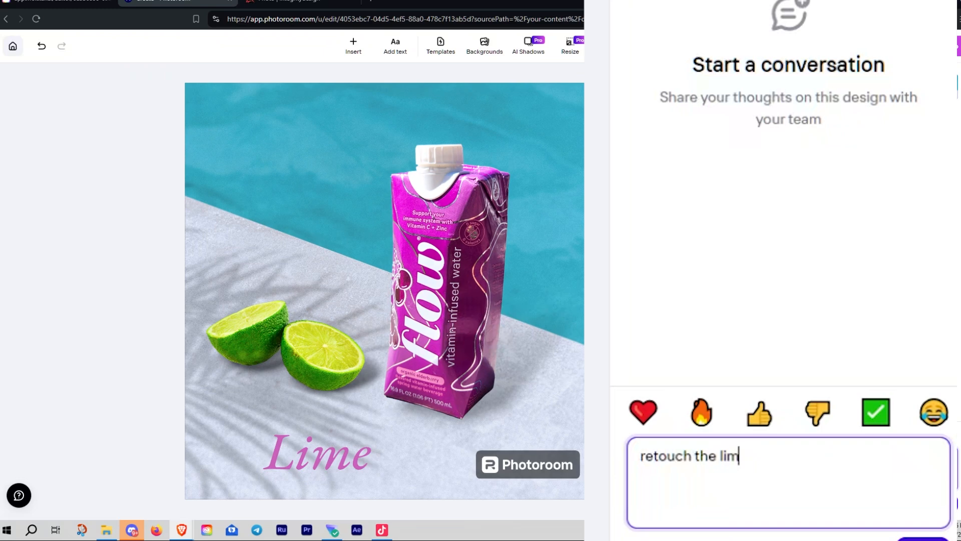
text(es)
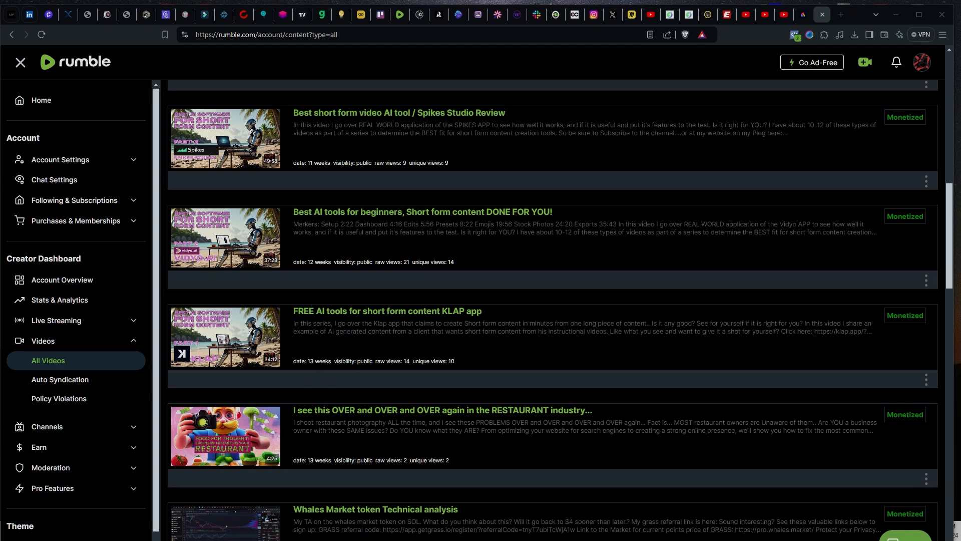
Browse the uploaded AI tool review videos in the Rumble account's video list
scroll(245, 363, up, 2)
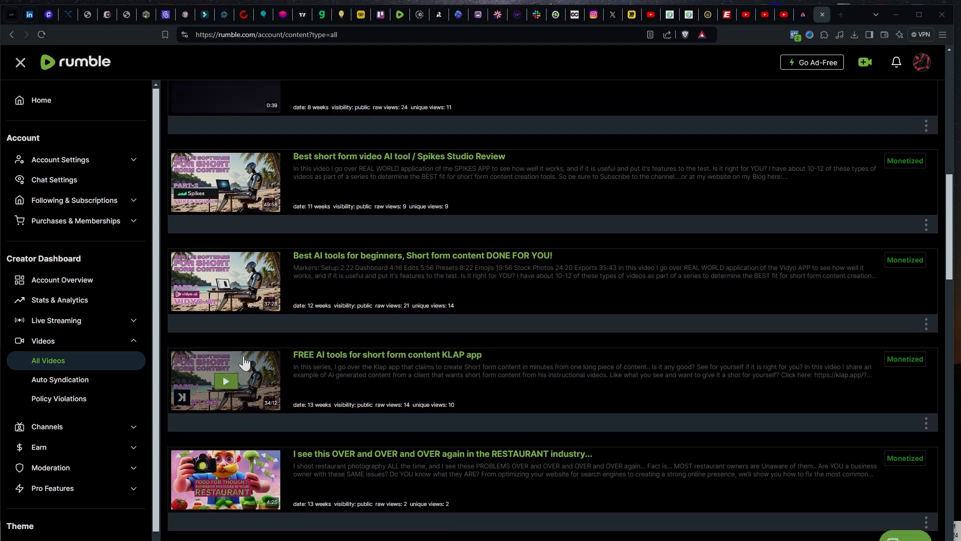